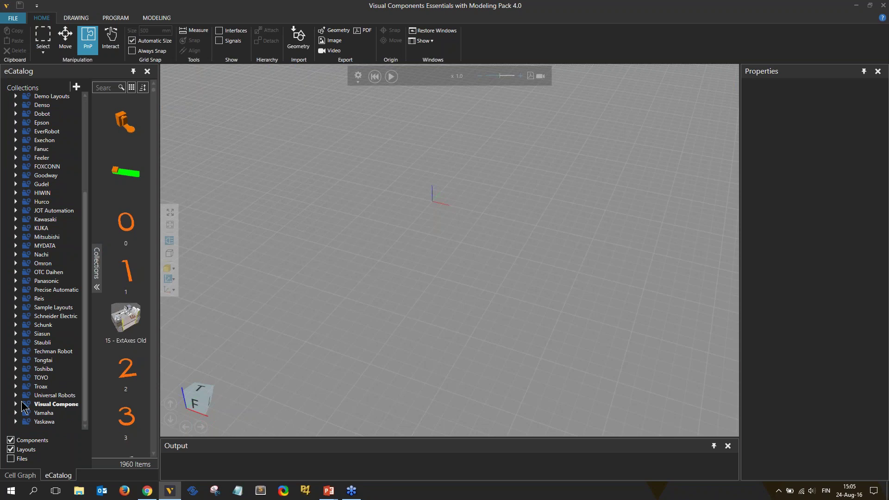
- Open the Products and Containers collection of Visual Components under Models by Manufacturer
{"action": "scroll", "coordinate": [48, 306], "scroll_direction": "up", "scroll_amount": 5}
{"action": "scroll", "coordinate": [50, 309], "scroll_direction": "down", "scroll_amount": 5}
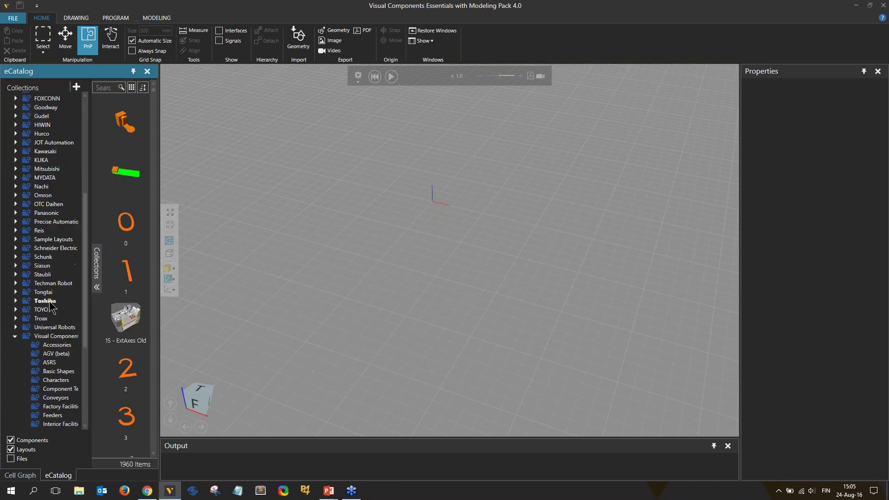
{"action": "scroll", "coordinate": [48, 232], "scroll_direction": "up", "scroll_amount": 5}
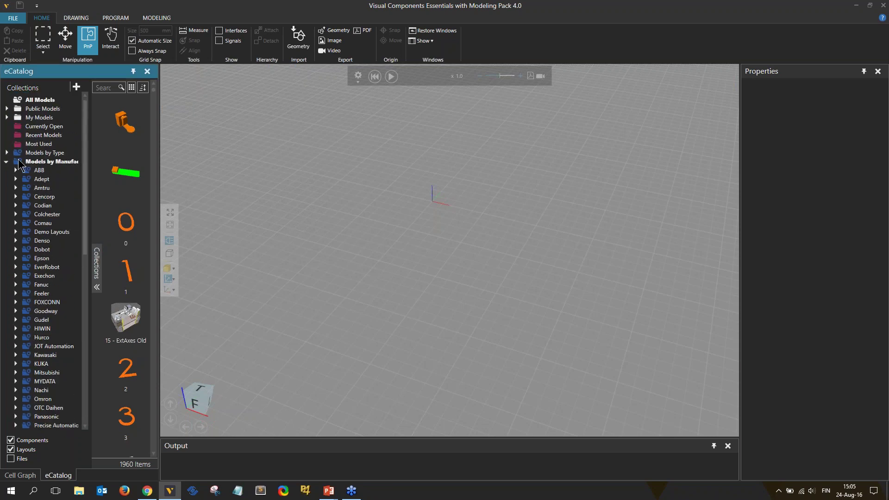
{"action": "scroll", "coordinate": [54, 206], "scroll_direction": "down", "scroll_amount": 10}
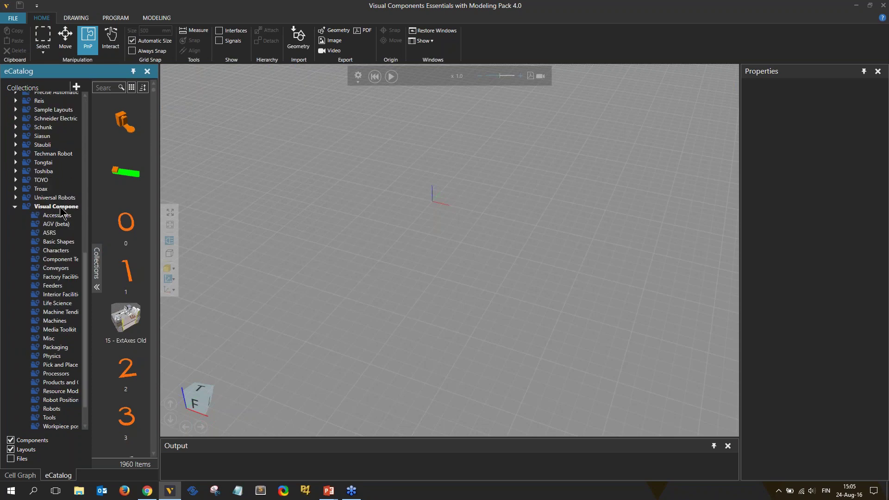
{"action": "scroll", "coordinate": [62, 212], "scroll_direction": "down", "scroll_amount": 2}
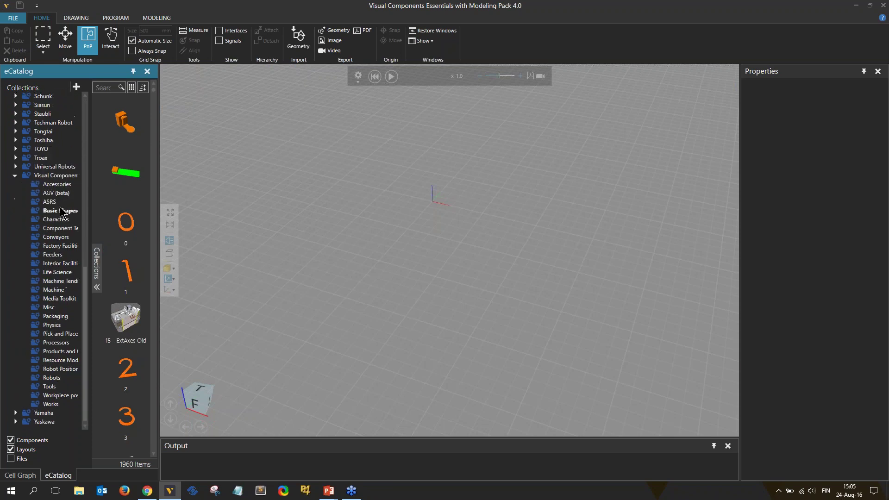
{"action": "left_click", "coordinate": [59, 352]}
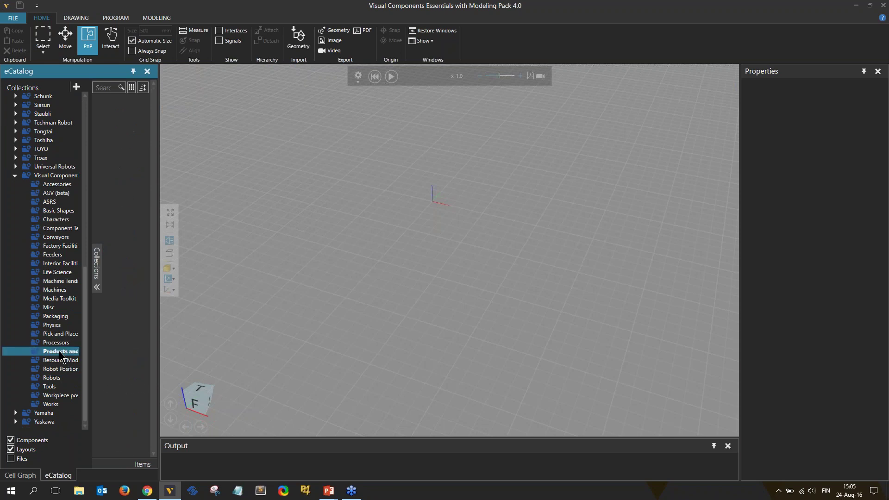
- Search the collection for "pallet" and add the Euro Pallet to the layout at the world origin
{"action": "left_click", "coordinate": [106, 87]}
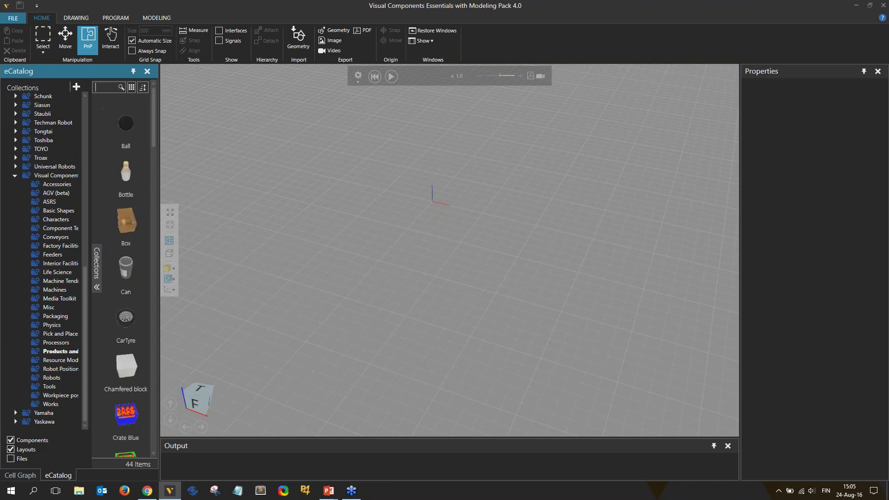
{"action": "type", "text": "pallet"}
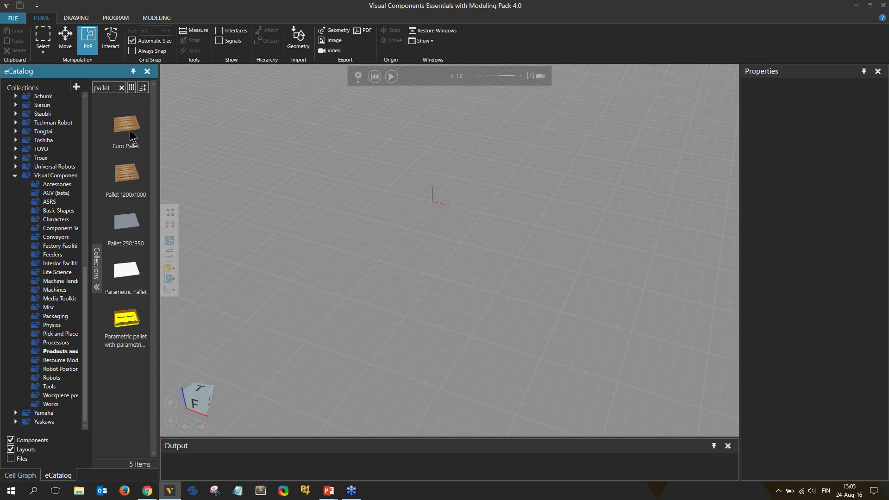
{"action": "double_click", "coordinate": [130, 129]}
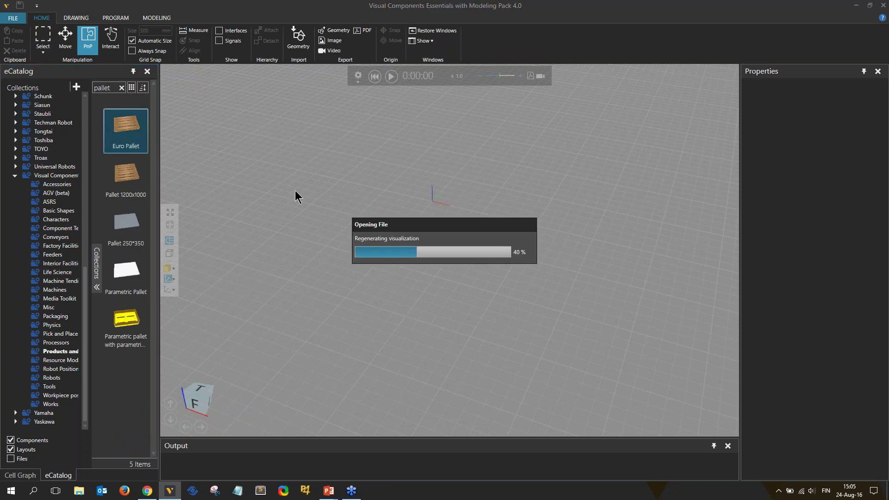
- Search the collection for "box" and place the Visual Components Box on the floor beside the pallet, at about X -231, Y -1382
{"action": "left_click", "coordinate": [121, 88]}
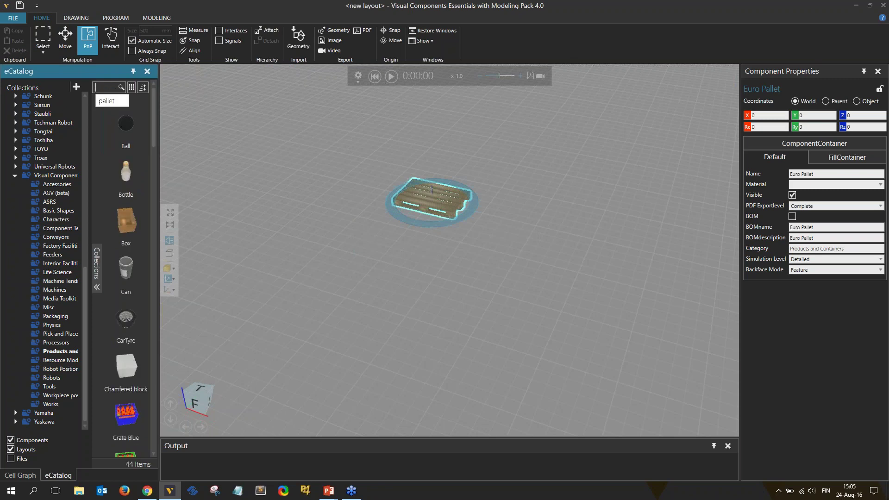
{"action": "type", "text": "box"}
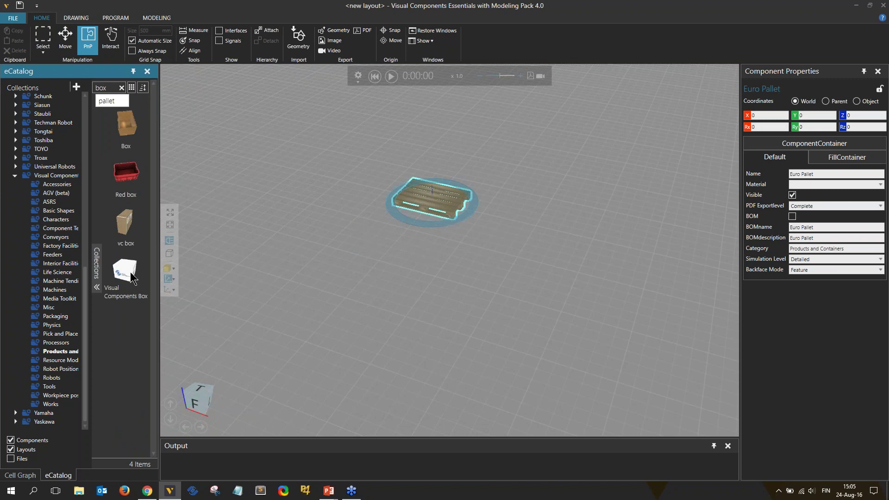
{"action": "left_click_drag", "start_coordinate": [134, 276], "coordinate": [387, 234]}
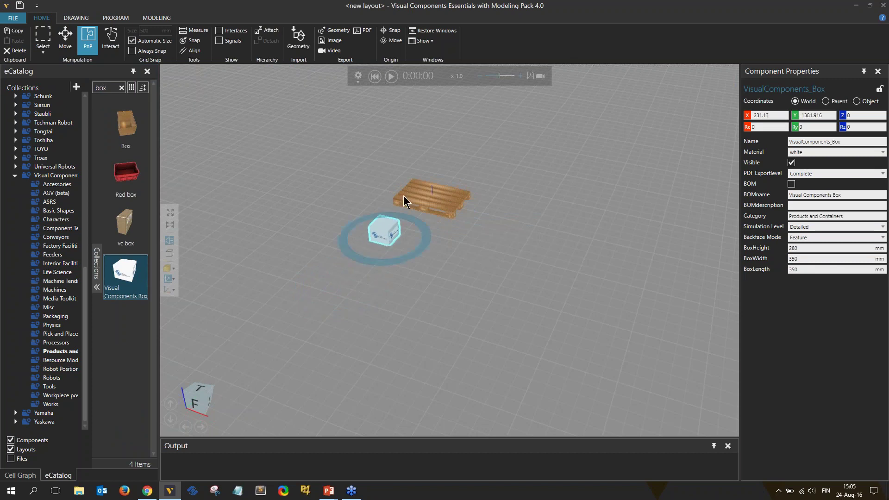
- Examine the box and the pallet together from a steeper angle and at closer range
{"action": "scroll", "coordinate": [434, 237], "scroll_direction": "up", "scroll_amount": 5}
{"action": "scroll", "coordinate": [470, 257], "scroll_direction": "down", "scroll_amount": 5}
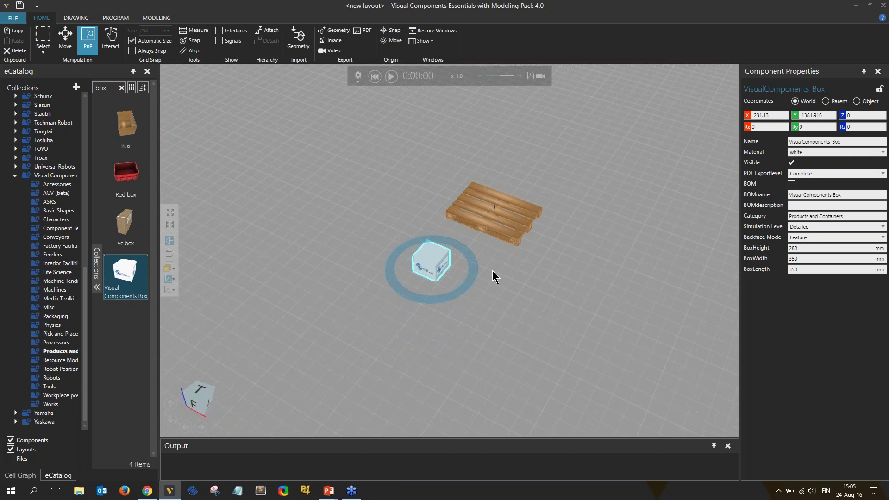
{"action": "scroll", "coordinate": [493, 270], "scroll_direction": "up", "scroll_amount": 3}
{"action": "scroll", "coordinate": [518, 236], "scroll_direction": "down", "scroll_amount": 2}
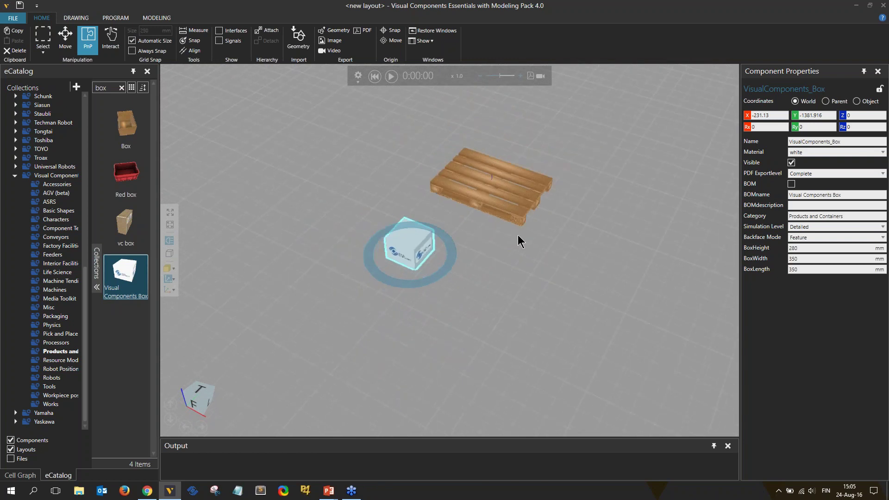
{"action": "right_click_drag", "start_coordinate": [516, 236], "coordinate": [453, 267]}
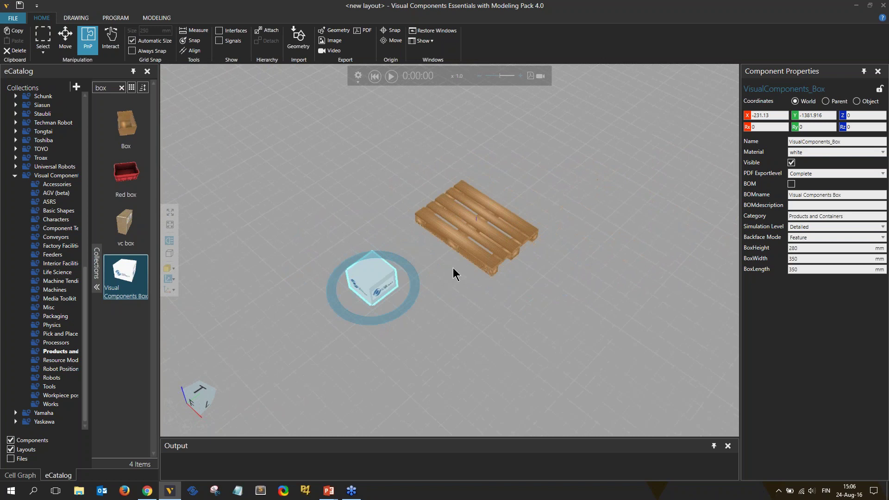
{"action": "scroll", "coordinate": [453, 268], "scroll_direction": "up", "scroll_amount": 3}
{"action": "scroll", "coordinate": [453, 268], "scroll_direction": "down", "scroll_amount": 2}
{"action": "scroll", "coordinate": [452, 268], "scroll_direction": "up", "scroll_amount": 2}
{"action": "scroll", "coordinate": [453, 268], "scroll_direction": "up", "scroll_amount": 1}
{"action": "scroll", "coordinate": [453, 268], "scroll_direction": "down", "scroll_amount": 1}
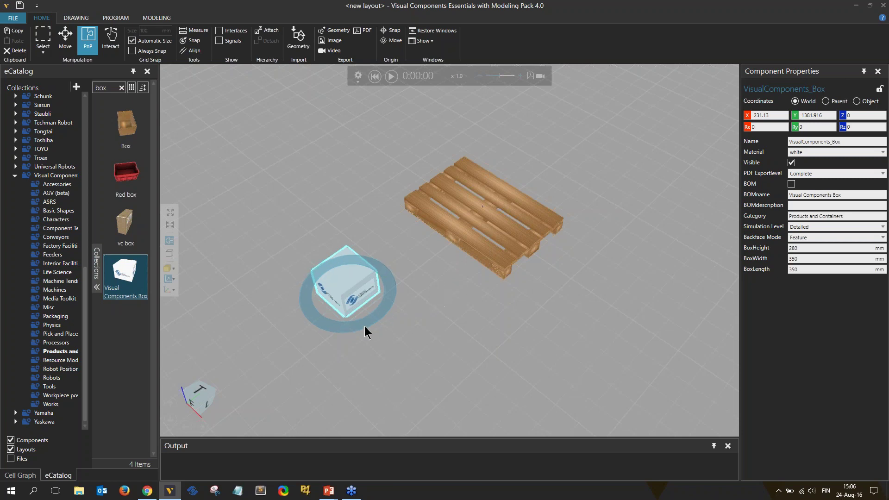
- Inspect the pallet's near corner block and boards up close and at a low angle, ending with both components in view
{"action": "right_click_drag", "start_coordinate": [454, 341], "coordinate": [557, 305], "text": "shift"}
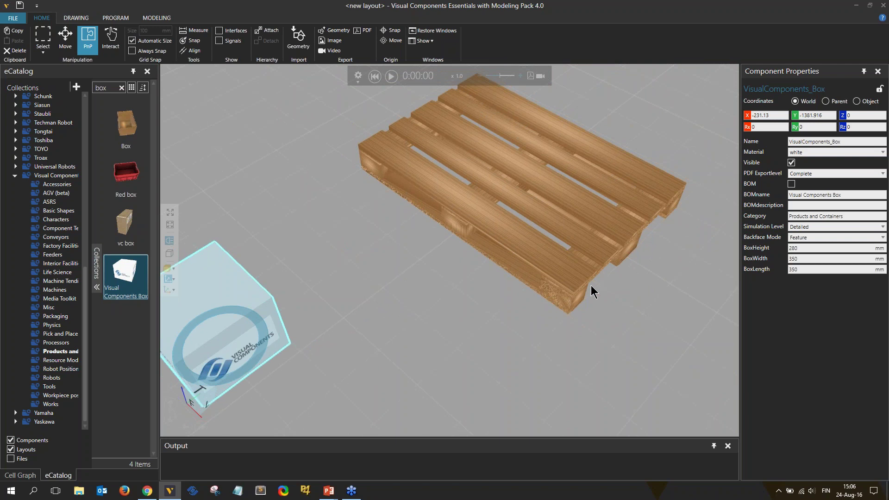
{"action": "scroll", "coordinate": [541, 327], "scroll_direction": "down", "scroll_amount": 3}
{"action": "scroll", "coordinate": [453, 253], "scroll_direction": "up", "scroll_amount": 8}
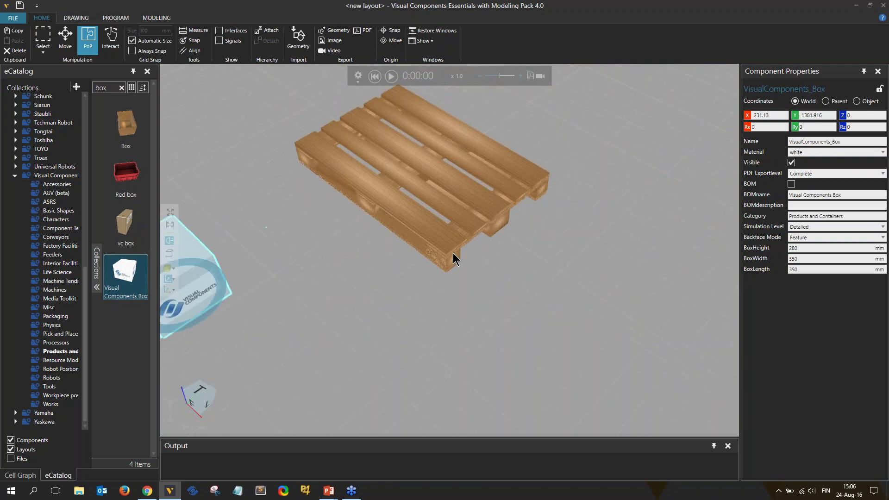
{"action": "scroll", "coordinate": [445, 251], "scroll_direction": "up", "scroll_amount": 5}
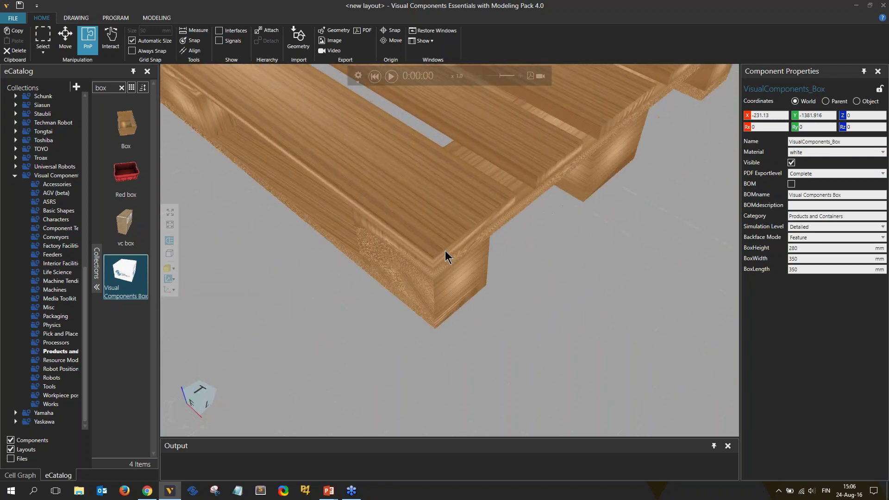
{"action": "scroll", "coordinate": [432, 262], "scroll_direction": "down", "scroll_amount": 1}
{"action": "mouse_move", "coordinate": [440, 258]}
{"action": "right_mouse_down"}
{"action": "mouse_move", "coordinate": [463, 261]}
{"action": "mouse_move", "coordinate": [447, 253]}
{"action": "right_mouse_up"}
{"action": "scroll", "coordinate": [443, 249], "scroll_direction": "up", "scroll_amount": 1}
{"action": "scroll", "coordinate": [442, 251], "scroll_direction": "down", "scroll_amount": 2}
{"action": "scroll", "coordinate": [443, 251], "scroll_direction": "up", "scroll_amount": 2}
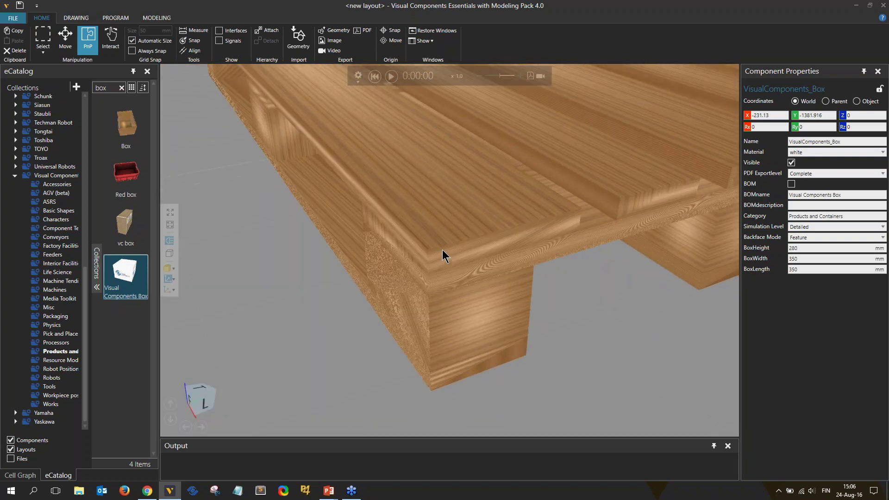
{"action": "scroll", "coordinate": [442, 251], "scroll_direction": "down", "scroll_amount": 1}
{"action": "scroll", "coordinate": [443, 252], "scroll_direction": "up", "scroll_amount": 4}
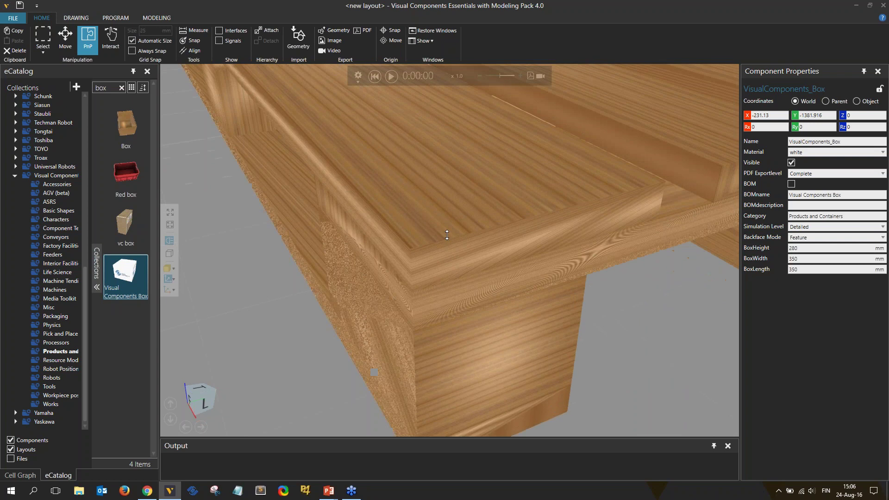
{"action": "scroll", "coordinate": [449, 253], "scroll_direction": "down", "scroll_amount": 4}
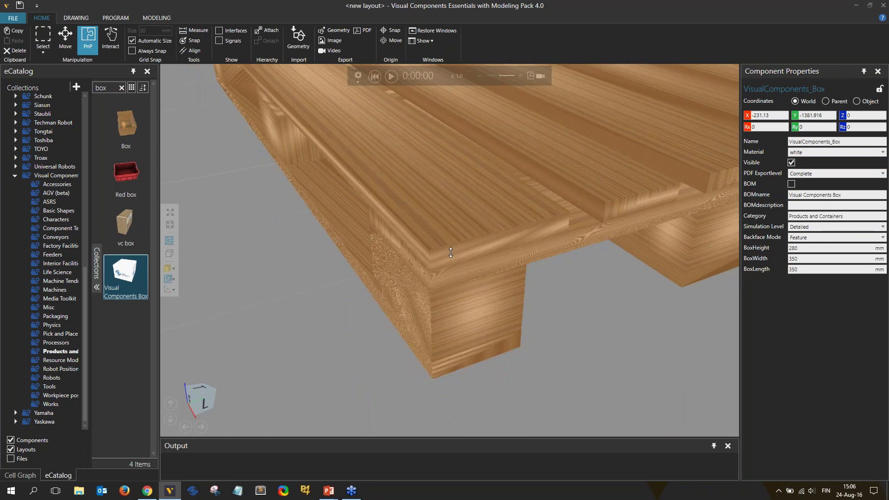
{"action": "scroll", "coordinate": [451, 252], "scroll_direction": "up", "scroll_amount": 2}
{"action": "scroll", "coordinate": [452, 251], "scroll_direction": "down", "scroll_amount": 3}
{"action": "scroll", "coordinate": [455, 249], "scroll_direction": "up", "scroll_amount": 3}
{"action": "scroll", "coordinate": [454, 249], "scroll_direction": "down", "scroll_amount": 4}
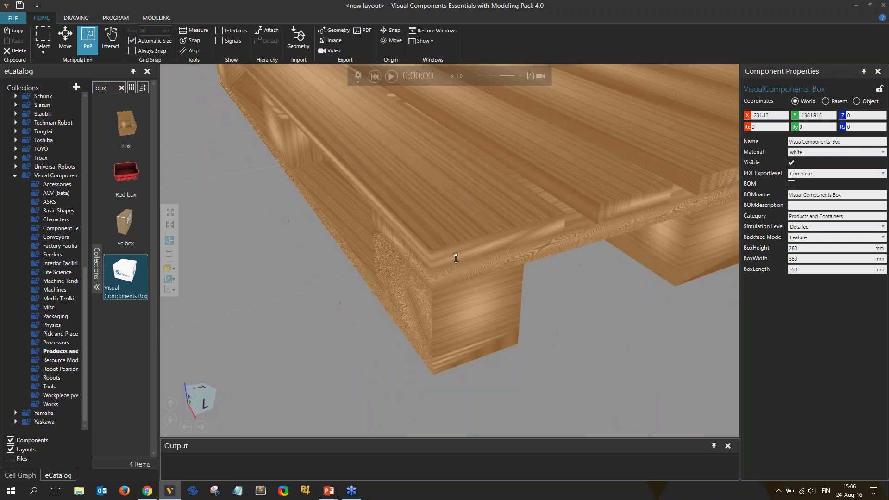
{"action": "scroll", "coordinate": [461, 274], "scroll_direction": "up", "scroll_amount": 3}
{"action": "scroll", "coordinate": [461, 274], "scroll_direction": "down", "scroll_amount": 5}
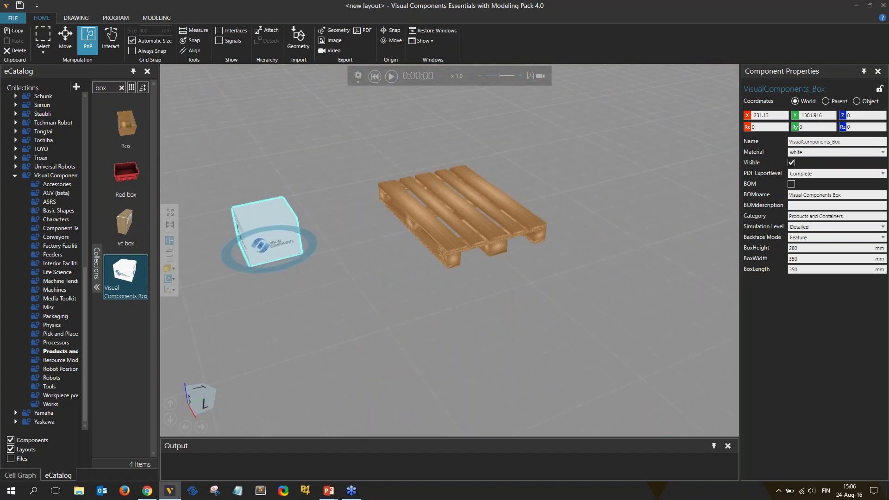
{"action": "middle_click_drag", "start_coordinate": [468, 260], "coordinate": [512, 273]}
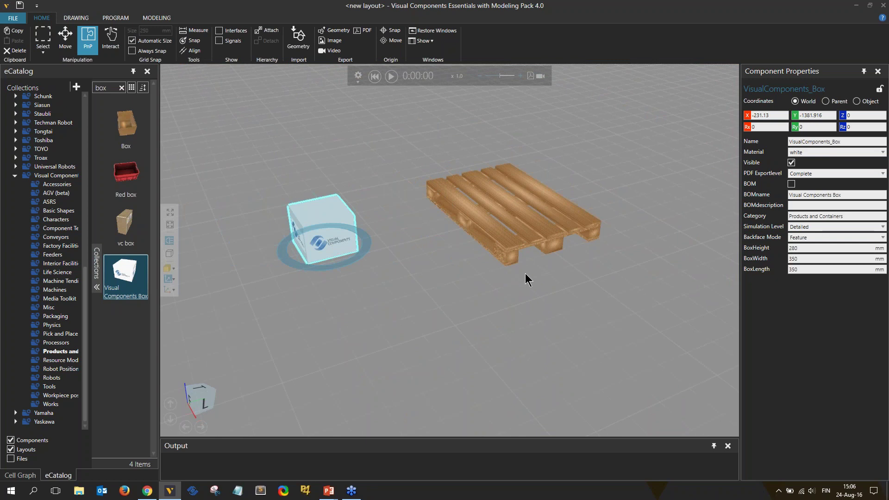
- Centre the 3D view on the pallet
{"action": "right_click", "coordinate": [512, 171]}
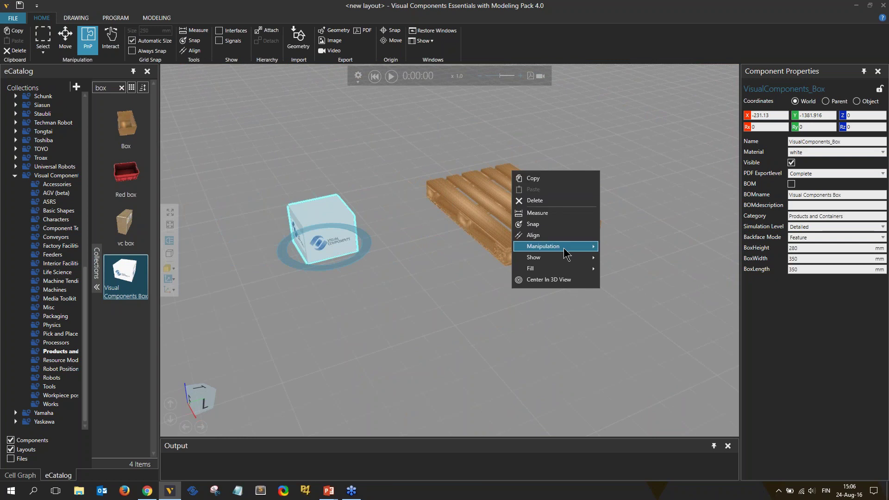
{"action": "left_click", "coordinate": [566, 281]}
{"action": "right_click_drag", "start_coordinate": [570, 296], "coordinate": [550, 199], "text": "shift"}
{"action": "scroll", "coordinate": [550, 199], "scroll_direction": "down", "scroll_amount": 8}
{"action": "right_click_drag", "start_coordinate": [467, 283], "coordinate": [546, 283]}
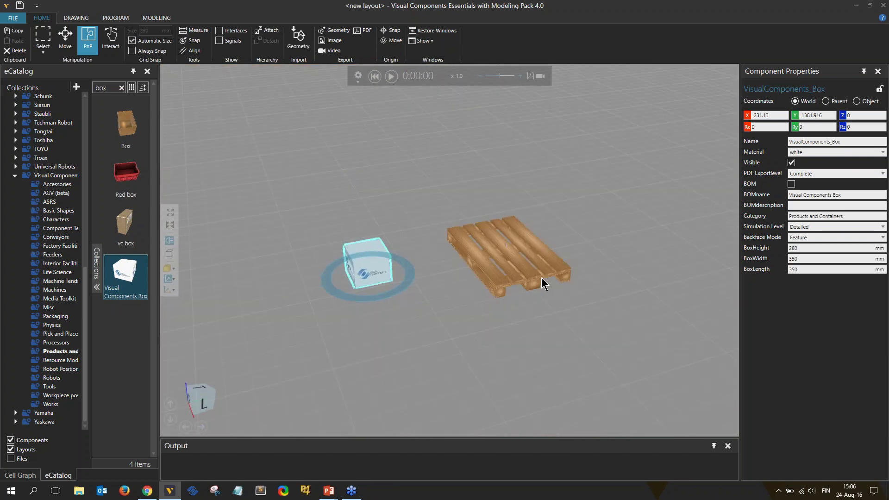
{"action": "right_click", "coordinate": [513, 242]}
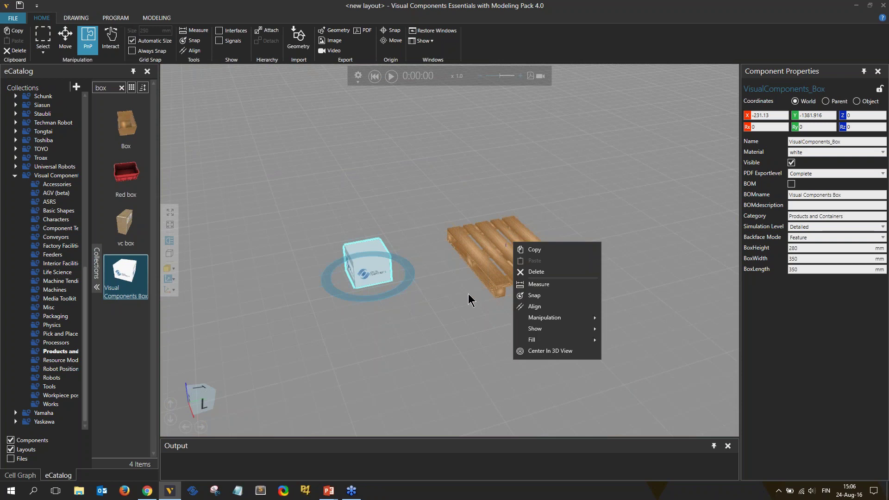
{"action": "left_click", "coordinate": [544, 350]}
- Centre the 3D view on an empty spot of the floor and on the Visual Components Box
{"action": "right_click", "coordinate": [247, 127]}
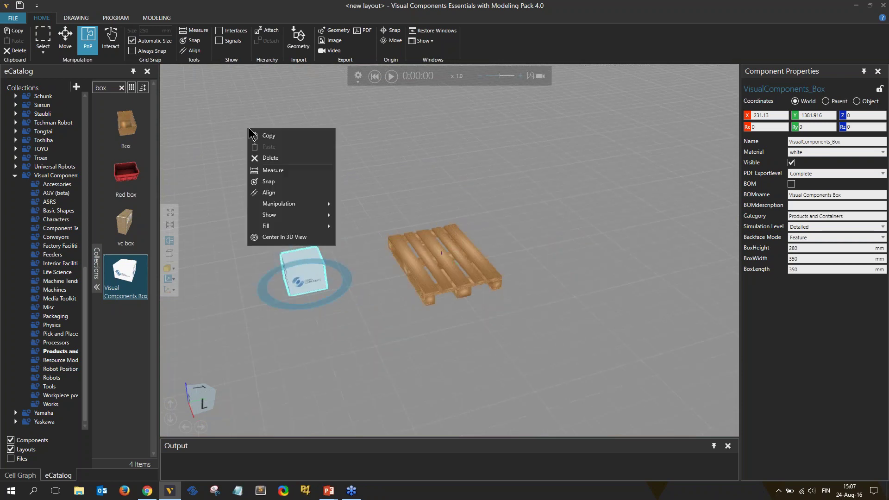
{"action": "left_click", "coordinate": [297, 239]}
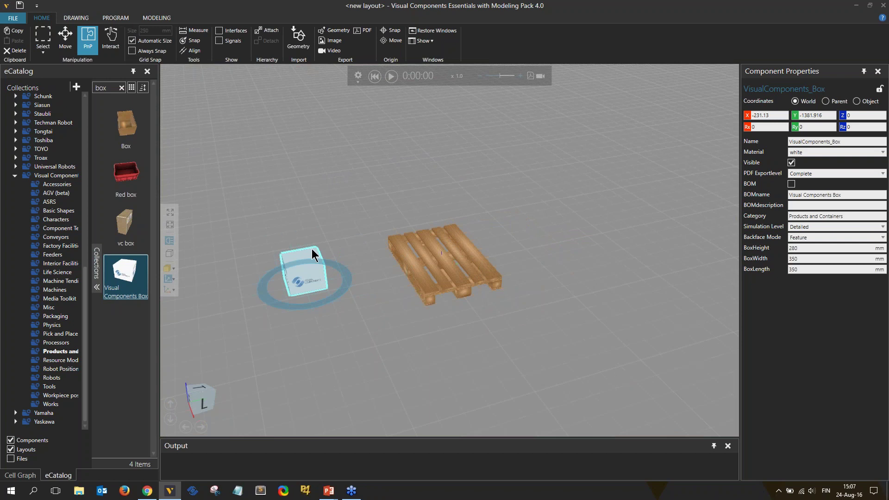
{"action": "right_click", "coordinate": [311, 253]}
{"action": "left_click", "coordinate": [345, 363]}
- Refocus the closer 3D view on a point on the pallet's top boards
{"action": "scroll", "coordinate": [461, 321], "scroll_direction": "down", "scroll_amount": 2}
{"action": "middle_click_drag", "start_coordinate": [576, 304], "coordinate": [434, 299]}
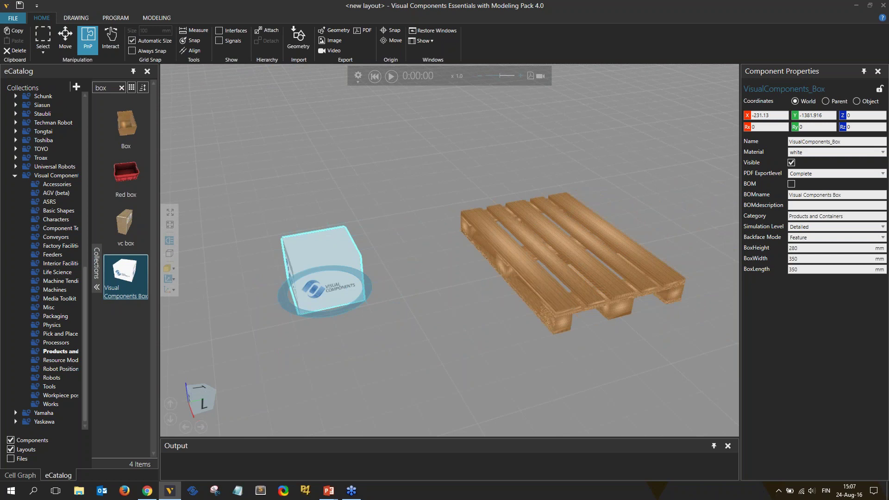
{"action": "right_click", "coordinate": [596, 240], "text": "ctrl"}
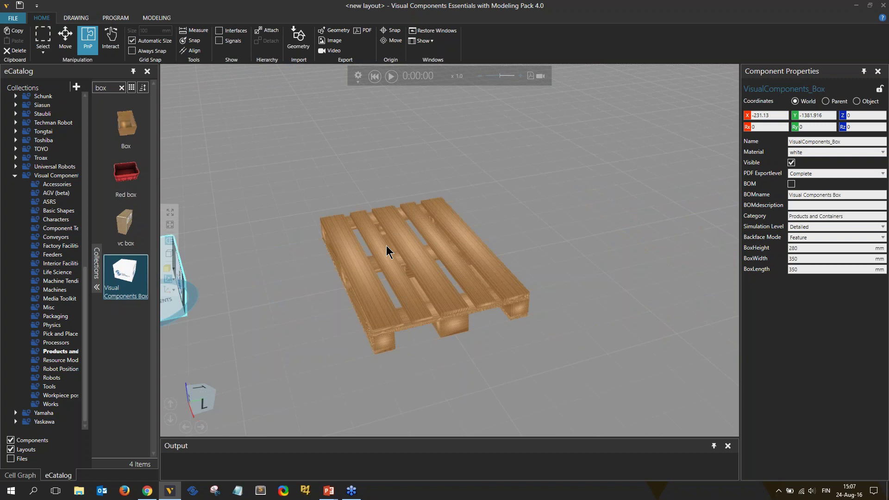
- Examine the pallet's boards up close and the whole floor area around both components from a distance
{"action": "middle_click_drag", "start_coordinate": [347, 235], "coordinate": [509, 290]}
{"action": "scroll", "coordinate": [503, 299], "scroll_direction": "up", "scroll_amount": 5}
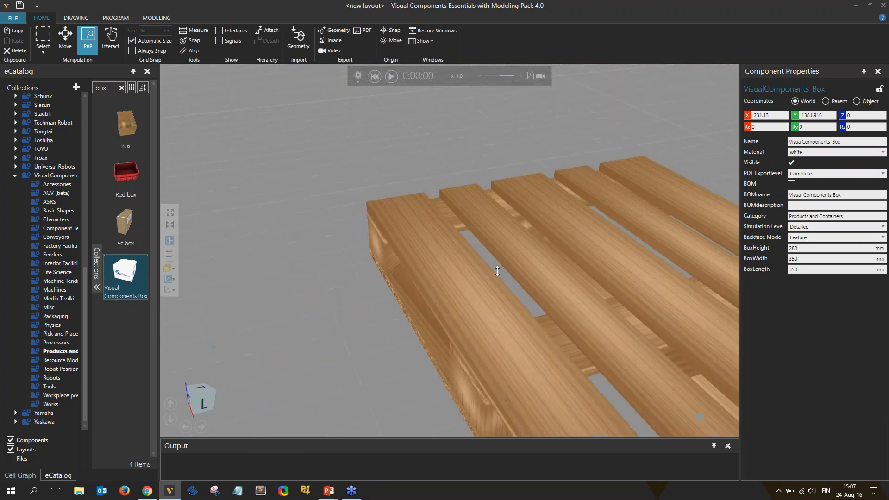
{"action": "scroll", "coordinate": [460, 269], "scroll_direction": "down", "scroll_amount": 4}
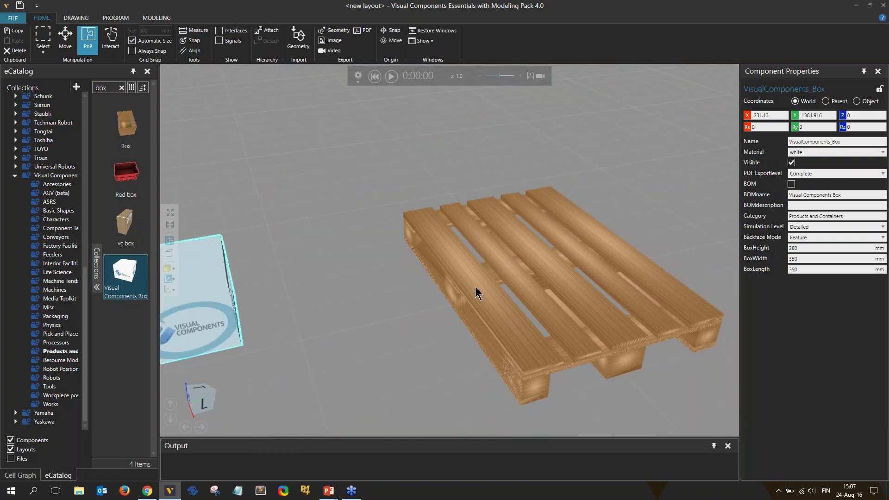
{"action": "right_click_drag", "start_coordinate": [474, 276], "coordinate": [541, 319]}
{"action": "scroll", "coordinate": [488, 264], "scroll_direction": "up", "scroll_amount": 3}
{"action": "scroll", "coordinate": [464, 279], "scroll_direction": "down", "scroll_amount": 7}
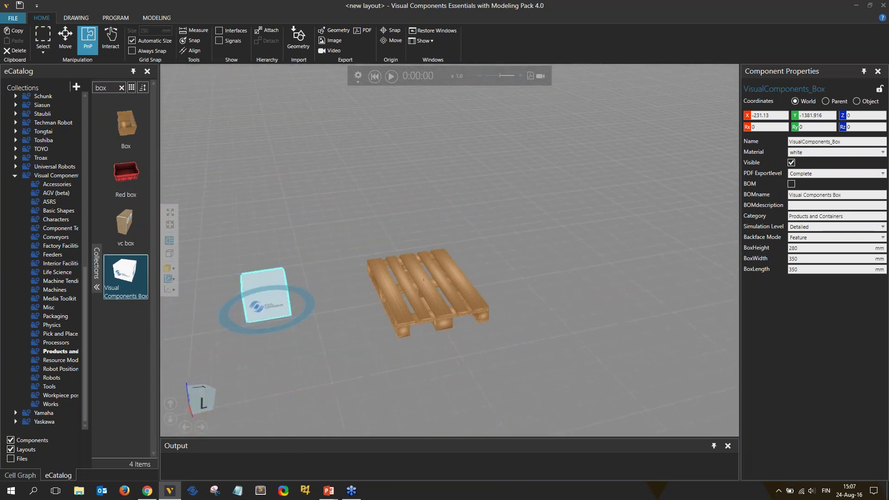
{"action": "scroll", "coordinate": [529, 290], "scroll_direction": "down", "scroll_amount": 3}
{"action": "scroll", "coordinate": [600, 243], "scroll_direction": "down", "scroll_amount": 5}
{"action": "right_click_drag", "start_coordinate": [599, 246], "coordinate": [618, 287]}
{"action": "scroll", "coordinate": [618, 287], "scroll_direction": "down", "scroll_amount": 5}
{"action": "middle_click_drag", "start_coordinate": [686, 283], "coordinate": [526, 259]}
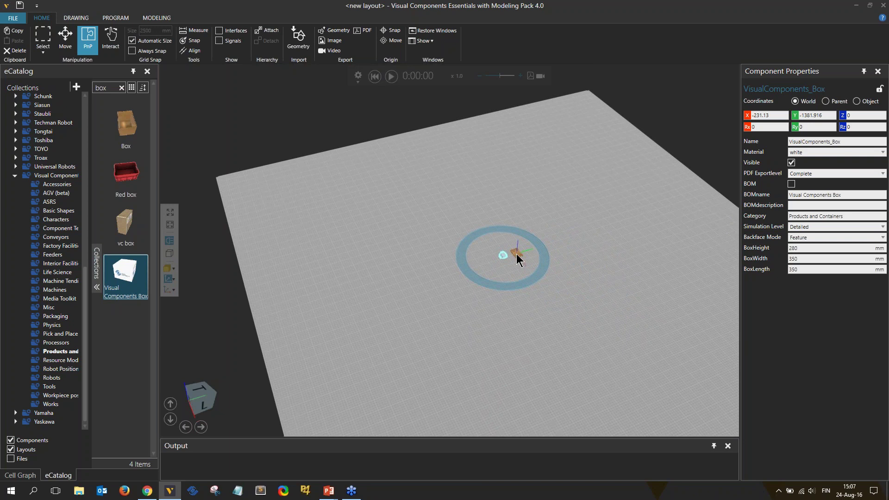
- Centre the distant 3D view on the pallet and view it together with the box from closer up
{"action": "right_click", "coordinate": [516, 254], "text": "ctrl"}
{"action": "right_click_drag", "start_coordinate": [533, 303], "coordinate": [416, 281]}
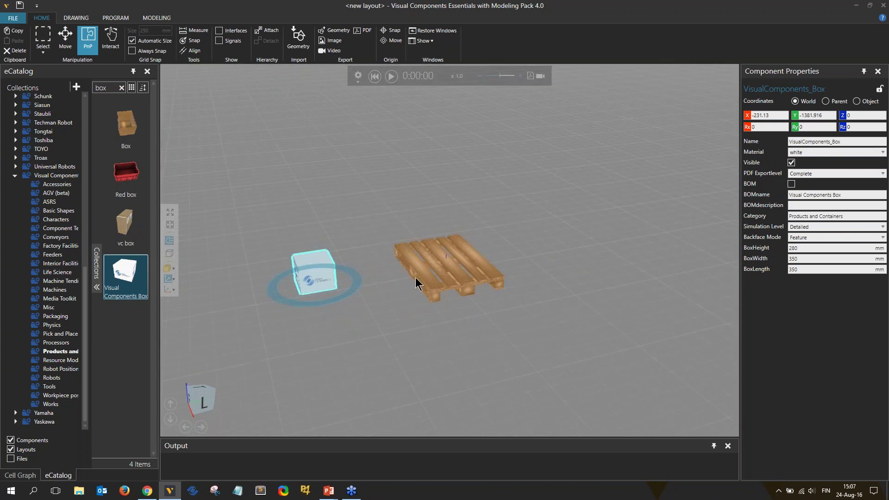
- Switch to the PowerPoint presentation and advance from the "Navigating the 3D World" slide
{"action": "key", "text": "alt+Tab"}
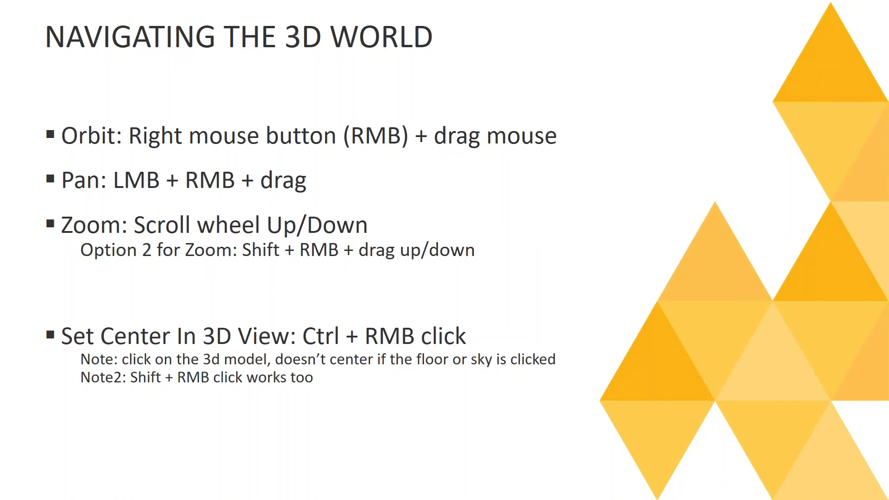
{"action": "key", "text": "Right"}
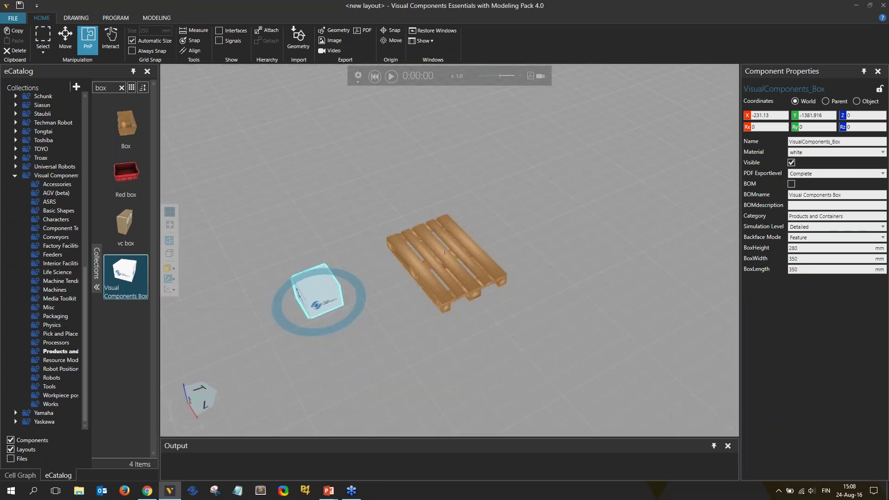
- Fit all components in the 3D view, including from a distant, off-centre view of the floor
{"action": "scroll", "coordinate": [228, 217], "scroll_direction": "down", "scroll_amount": 3}
{"action": "left_click", "coordinate": [170, 212]}
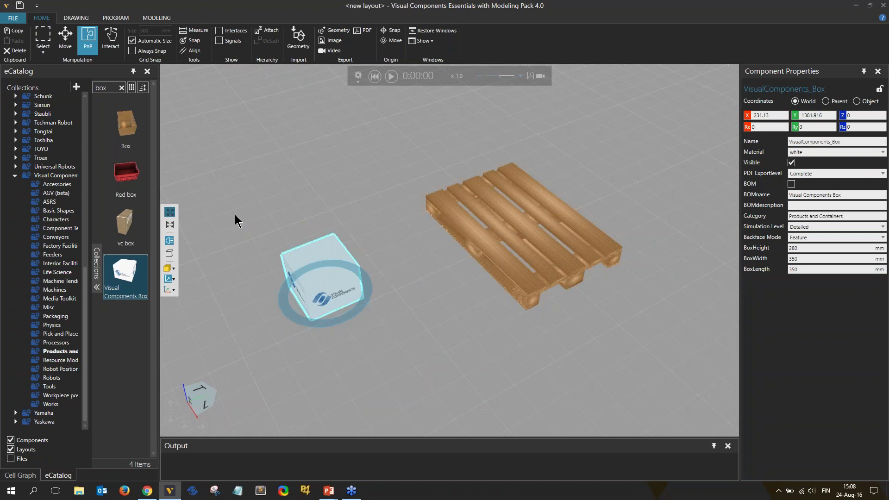
{"action": "scroll", "coordinate": [391, 203], "scroll_direction": "down", "scroll_amount": 5}
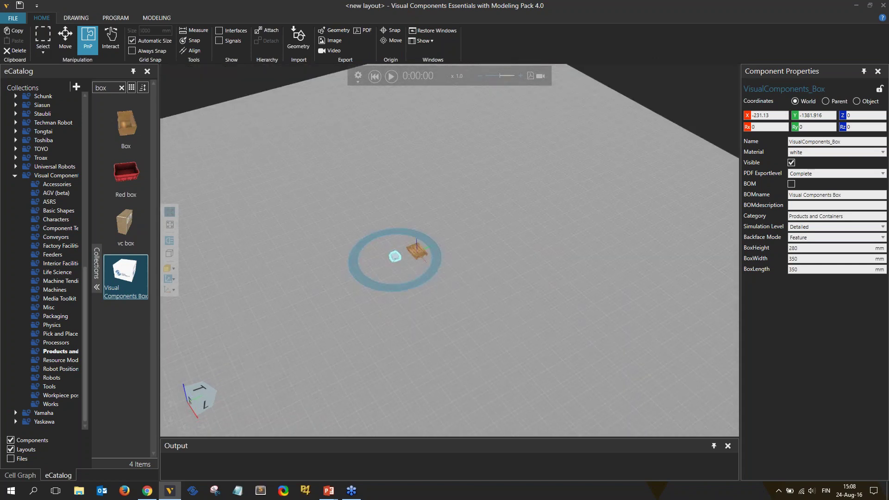
{"action": "right_click_drag", "start_coordinate": [385, 318], "coordinate": [546, 304], "text": "ctrl"}
{"action": "scroll", "coordinate": [439, 325], "scroll_direction": "up", "scroll_amount": 3}
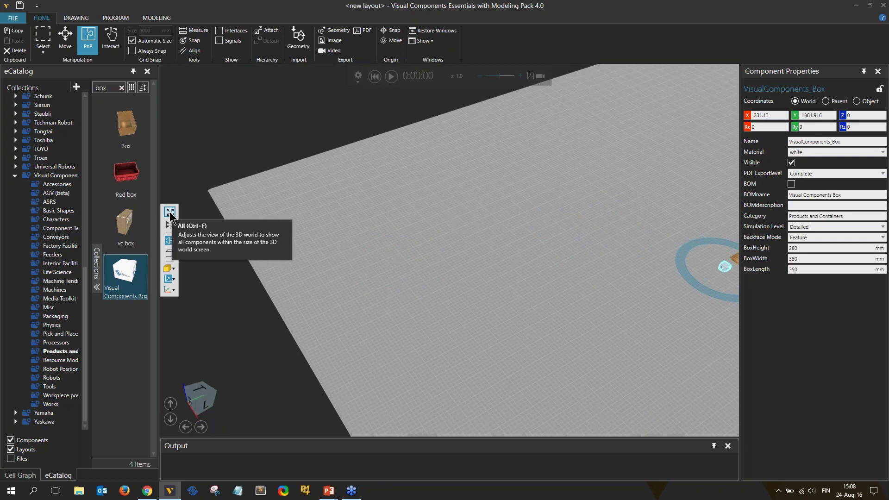
{"action": "left_click", "coordinate": [170, 212]}
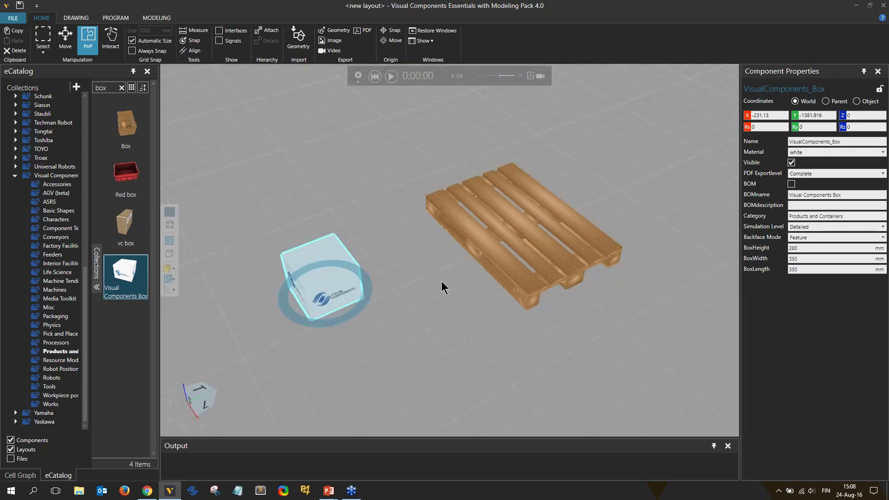
- Move the 3D view until both components are lost from sight, and bring them back by fitting all components
{"action": "right_click_drag", "start_coordinate": [438, 282], "coordinate": [457, 298]}
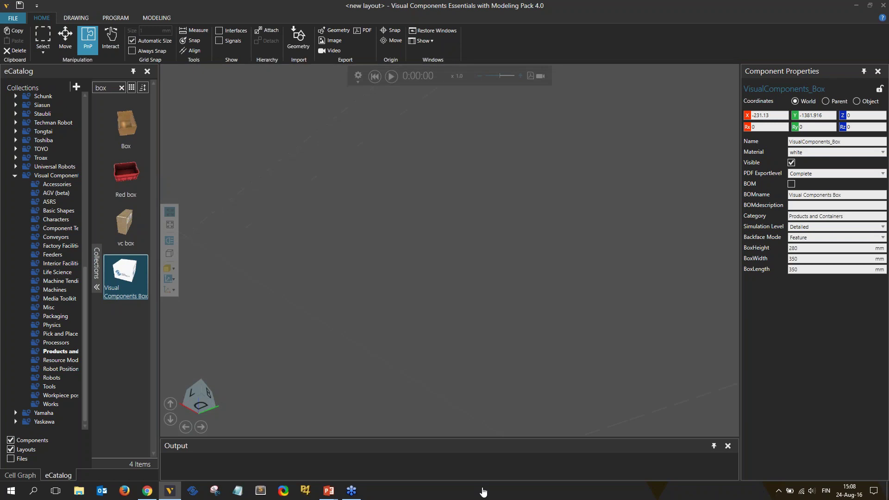
{"action": "right_click_drag", "start_coordinate": [457, 257], "coordinate": [399, 274]}
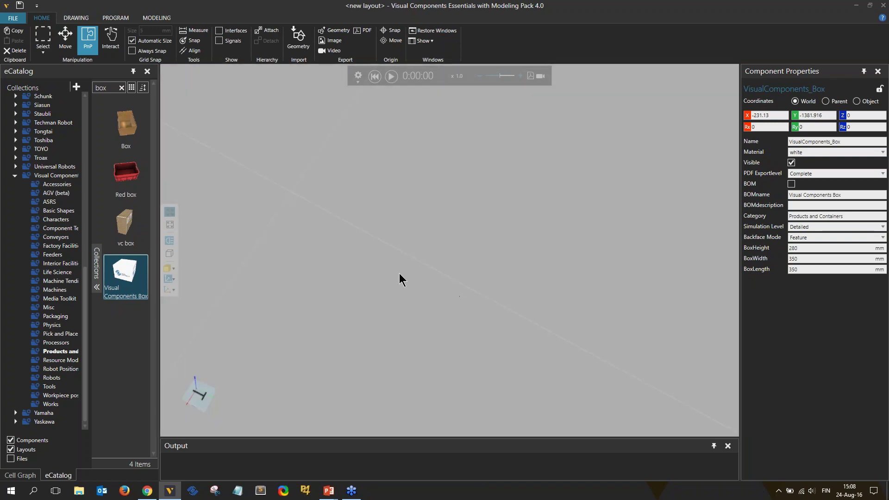
{"action": "left_click", "coordinate": [170, 212]}
{"action": "right_click_drag", "start_coordinate": [584, 290], "coordinate": [613, 270]}
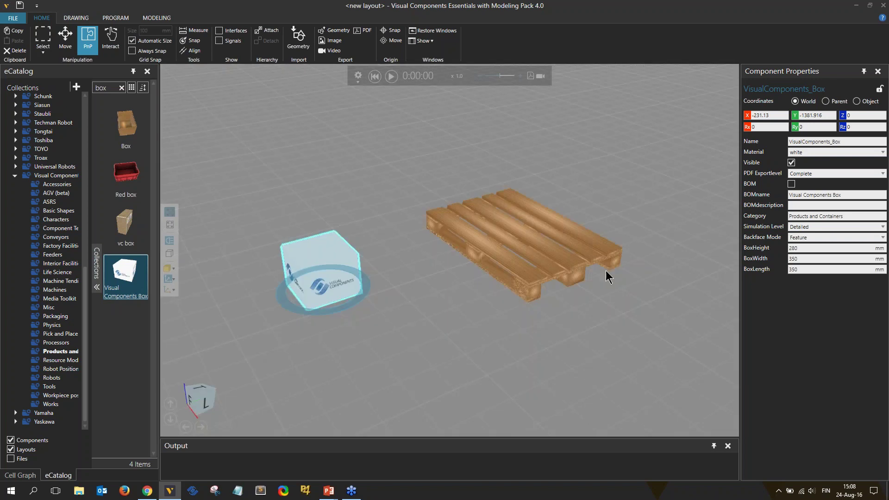
{"action": "scroll", "coordinate": [511, 303], "scroll_direction": "down", "scroll_amount": 5}
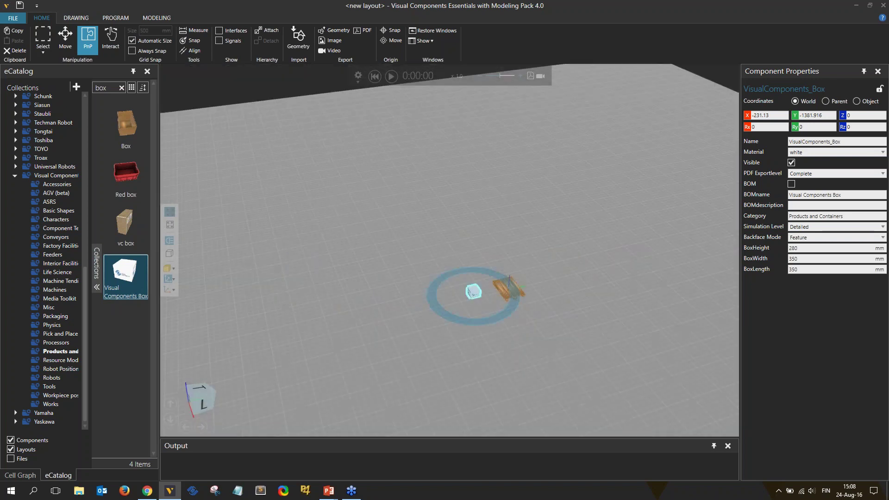
{"action": "scroll", "coordinate": [510, 303], "scroll_direction": "up", "scroll_amount": 5}
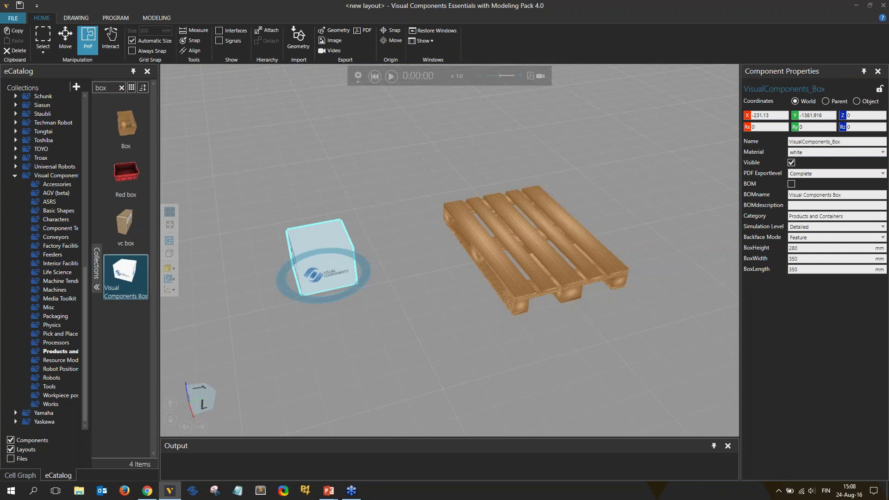
- Fit the selected Visual Components Box in the 3D view and look at it from another side
{"action": "left_click", "coordinate": [170, 225]}
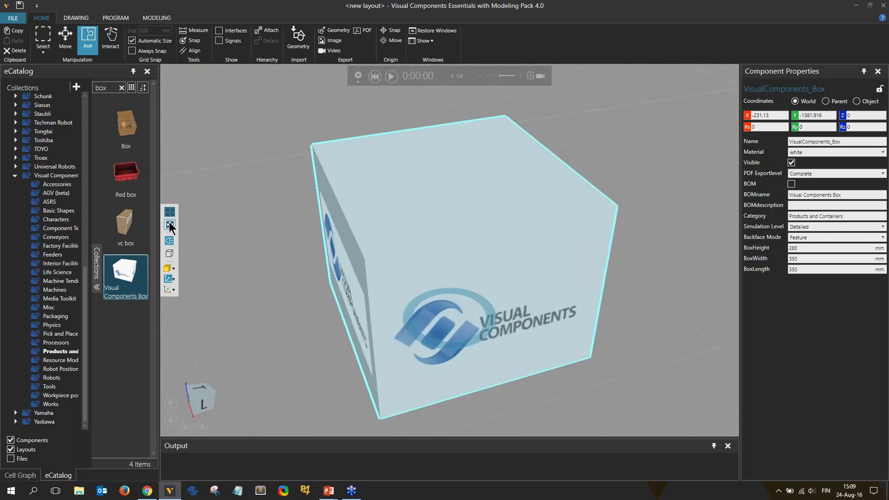
{"action": "right_click_drag", "start_coordinate": [393, 245], "coordinate": [533, 247]}
{"action": "scroll", "coordinate": [533, 248], "scroll_direction": "down", "scroll_amount": 10}
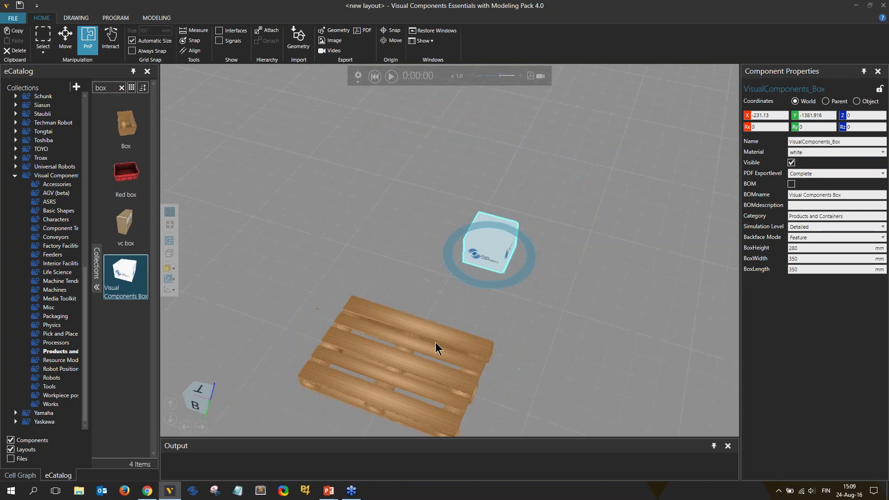
- Select the Euro Pallet and fit it in the 3D view
{"action": "left_click", "coordinate": [432, 345]}
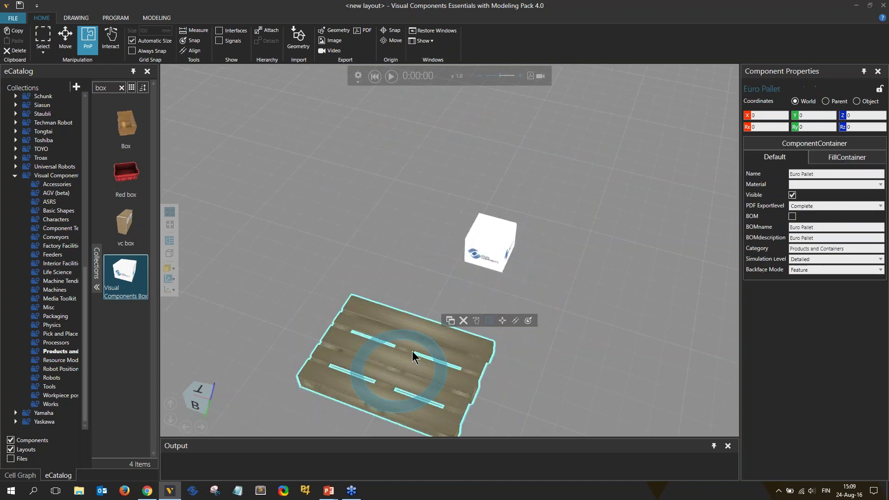
{"action": "left_click", "coordinate": [170, 225]}
{"action": "right_click_drag", "start_coordinate": [581, 296], "coordinate": [564, 296]}
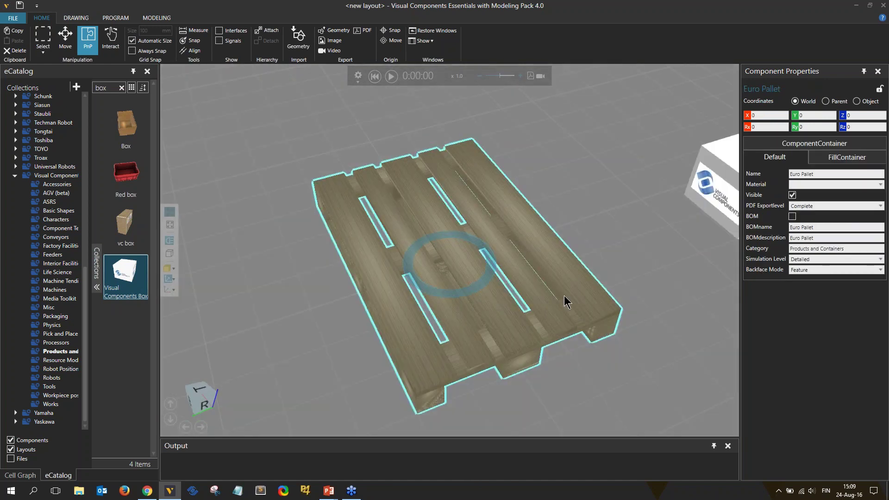
{"action": "scroll", "coordinate": [564, 296], "scroll_direction": "down", "scroll_amount": 4}
{"action": "scroll", "coordinate": [564, 296], "scroll_direction": "down", "scroll_amount": 3}
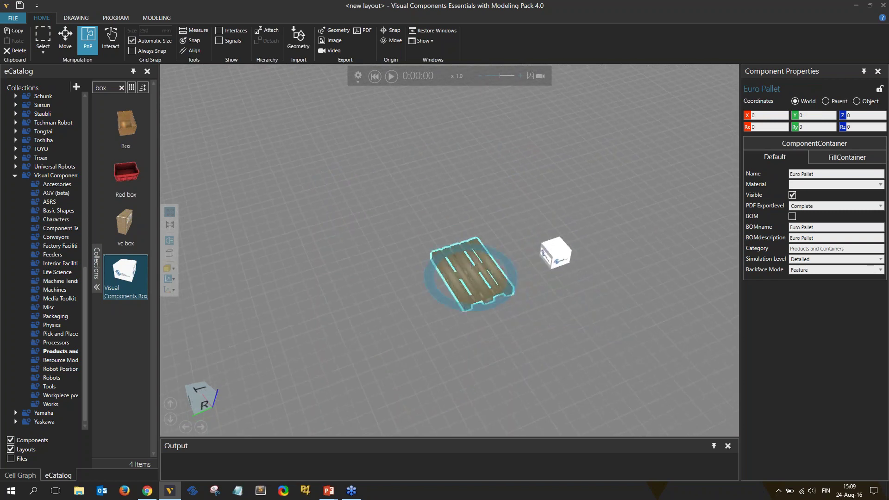
- Select the Visual Components Box, fit it in the 3D view, and view it alongside the pallet
{"action": "left_click", "coordinate": [552, 256]}
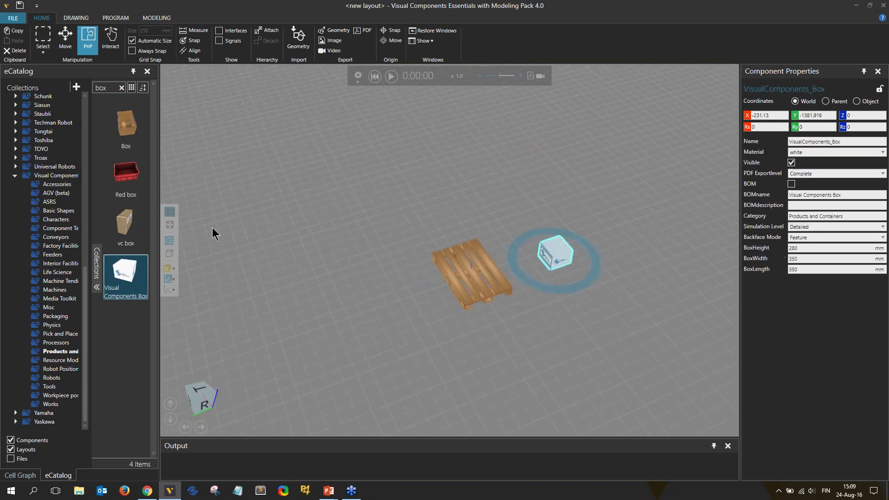
{"action": "left_click", "coordinate": [170, 224]}
{"action": "right_click_drag", "start_coordinate": [362, 231], "coordinate": [422, 246]}
{"action": "scroll", "coordinate": [421, 246], "scroll_direction": "down", "scroll_amount": 5}
{"action": "right_click_drag", "start_coordinate": [559, 349], "coordinate": [500, 278]}
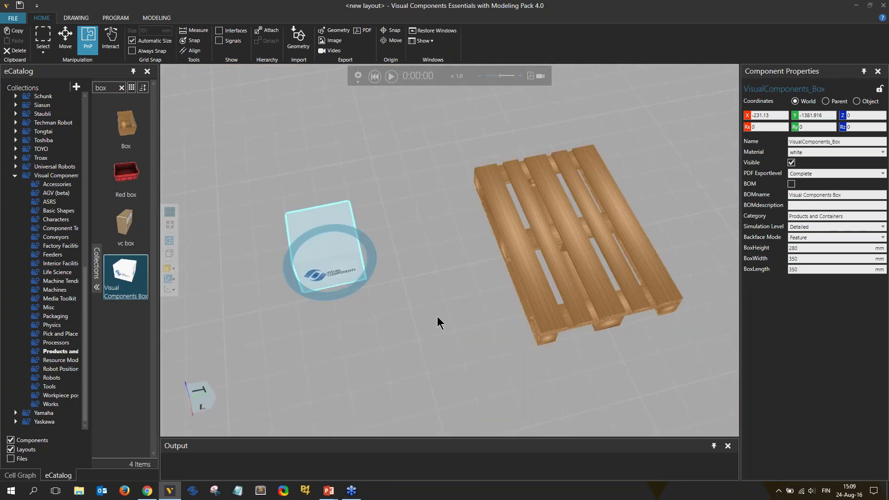
{"action": "right_click_drag", "start_coordinate": [438, 319], "coordinate": [337, 287]}
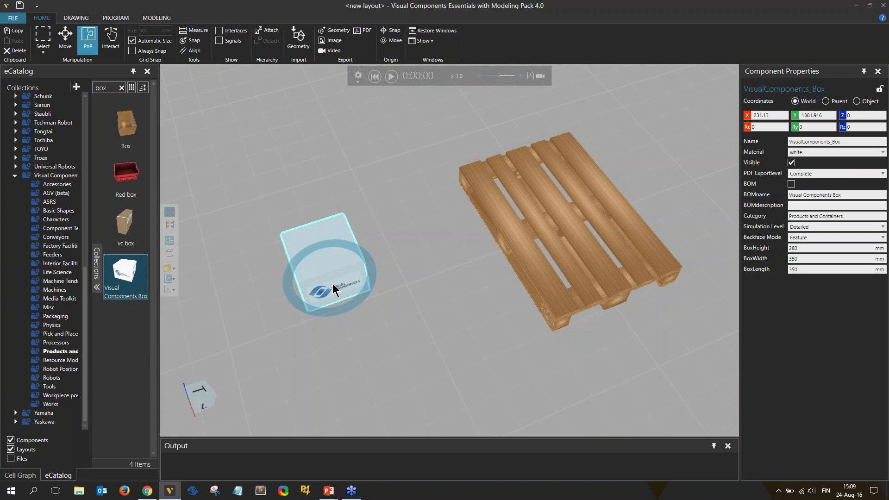
- Deselect the Visual Components Box and examine the head light's effect on both components from several sides
{"action": "left_click", "coordinate": [170, 241]}
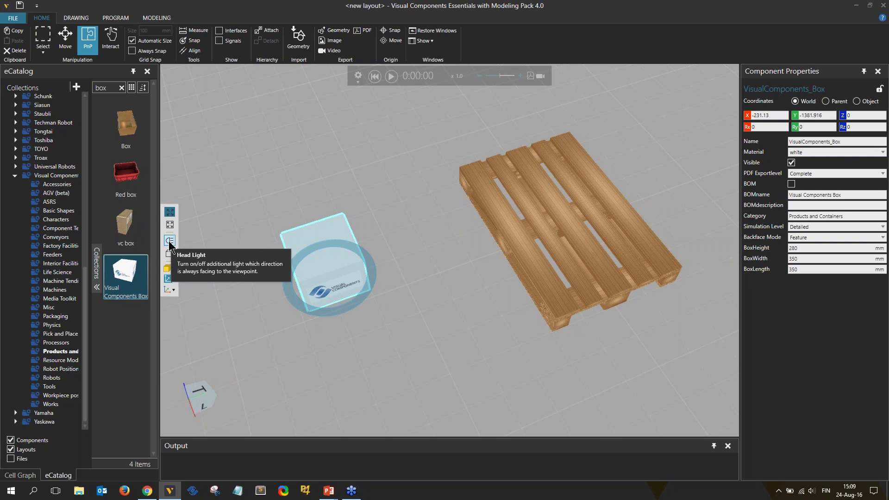
{"action": "right_click_drag", "start_coordinate": [418, 242], "coordinate": [500, 274]}
{"action": "left_click", "coordinate": [433, 267]}
{"action": "scroll", "coordinate": [433, 267], "scroll_direction": "down", "scroll_amount": 5}
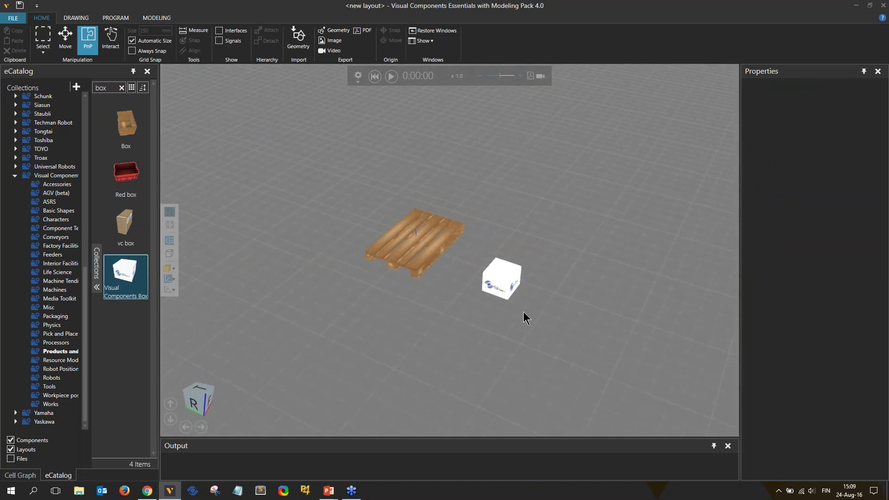
{"action": "right_click_drag", "start_coordinate": [523, 312], "coordinate": [566, 312]}
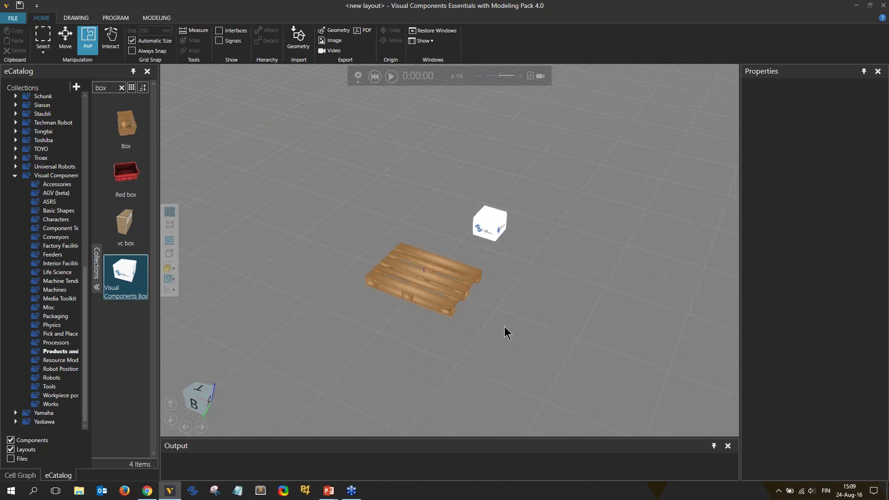
{"action": "right_click_drag", "start_coordinate": [493, 313], "coordinate": [509, 313]}
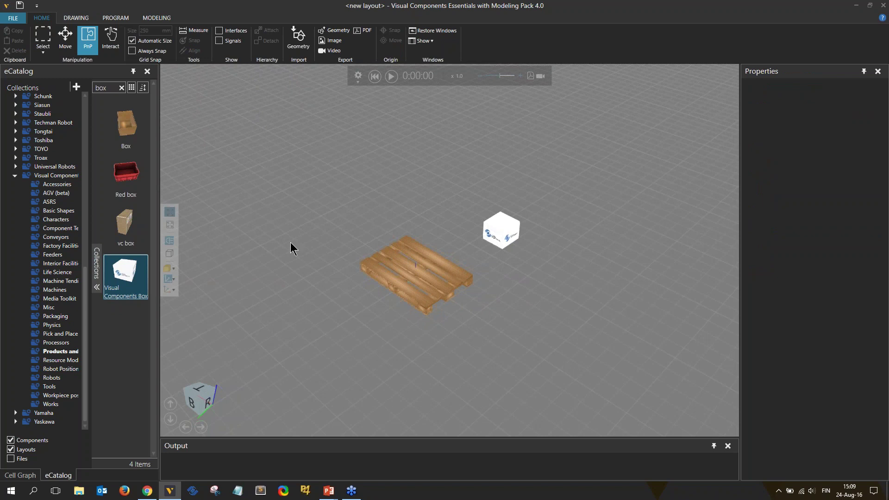
{"action": "right_click_drag", "start_coordinate": [355, 249], "coordinate": [502, 250]}
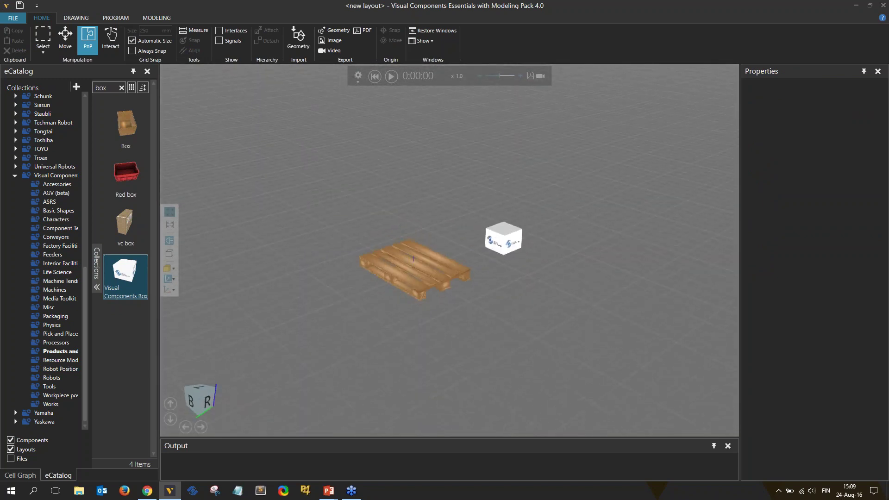
{"action": "scroll", "coordinate": [450, 268], "scroll_direction": "up", "scroll_amount": 5}
{"action": "right_click_drag", "start_coordinate": [450, 267], "coordinate": [492, 264]}
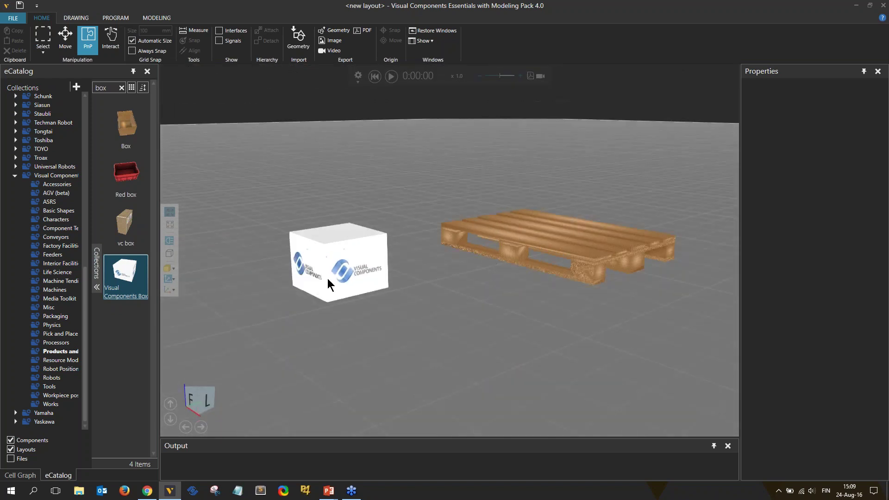
- Turn off the head light and inspect the shading of the box and pallet from several sides
{"action": "left_click", "coordinate": [173, 242]}
{"action": "right_click_drag", "start_coordinate": [341, 290], "coordinate": [457, 316]}
{"action": "right_click_drag", "start_coordinate": [622, 331], "coordinate": [546, 326]}
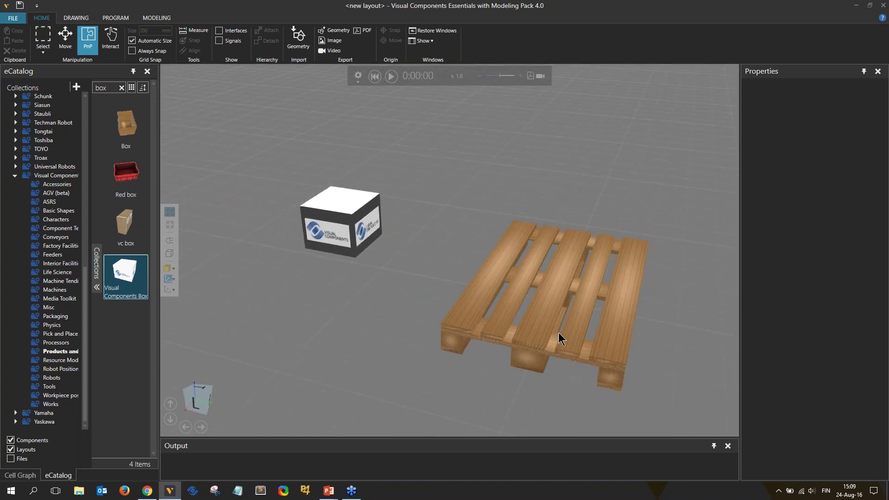
{"action": "right_click_drag", "start_coordinate": [260, 286], "coordinate": [356, 279]}
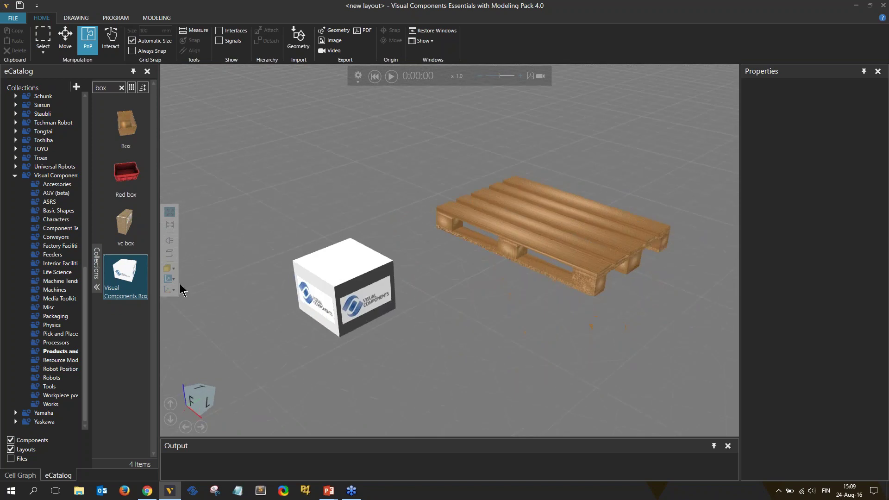
- Turn the head light back on and compare the lighting on the faces of the box and pallet
{"action": "left_click", "coordinate": [170, 241]}
{"action": "right_click_drag", "start_coordinate": [387, 311], "coordinate": [436, 312]}
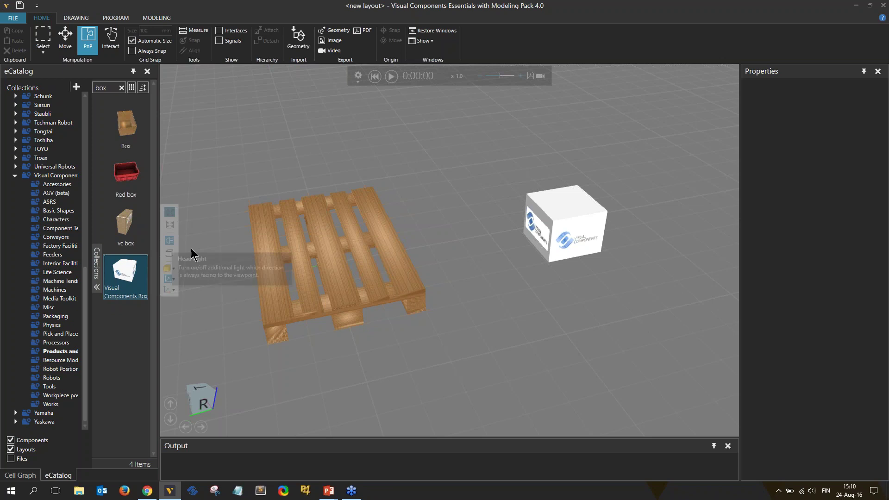
{"action": "scroll", "coordinate": [221, 244], "scroll_direction": "down", "scroll_amount": 2}
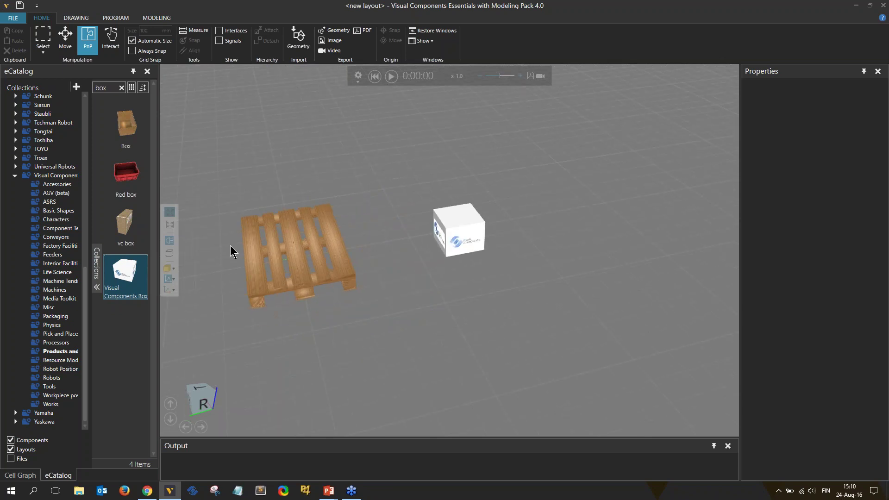
{"action": "right_click_drag", "start_coordinate": [311, 278], "coordinate": [448, 279]}
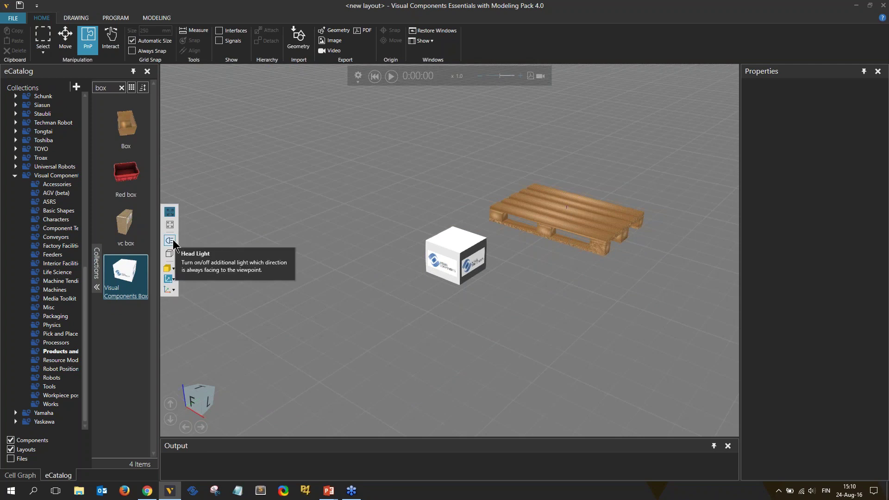
{"action": "left_click", "coordinate": [170, 241]}
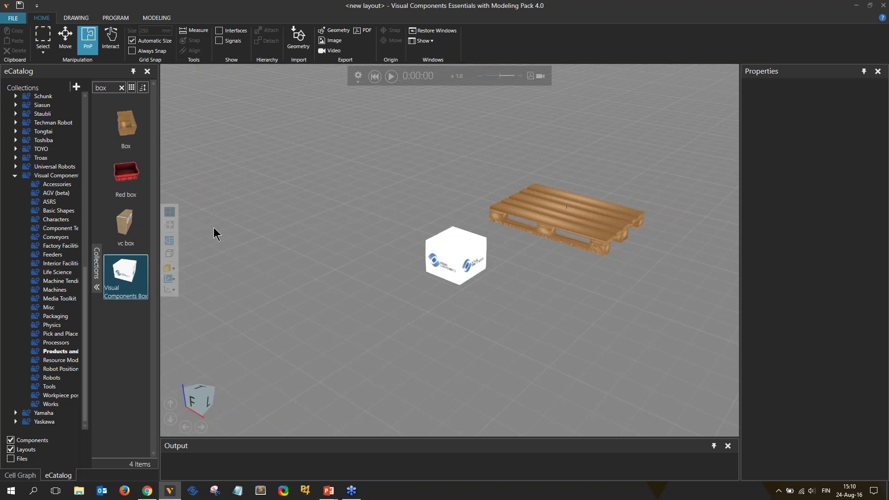
- Switch the 3D view to orthographic projection and view both components from different directions
{"action": "left_click", "coordinate": [170, 255]}
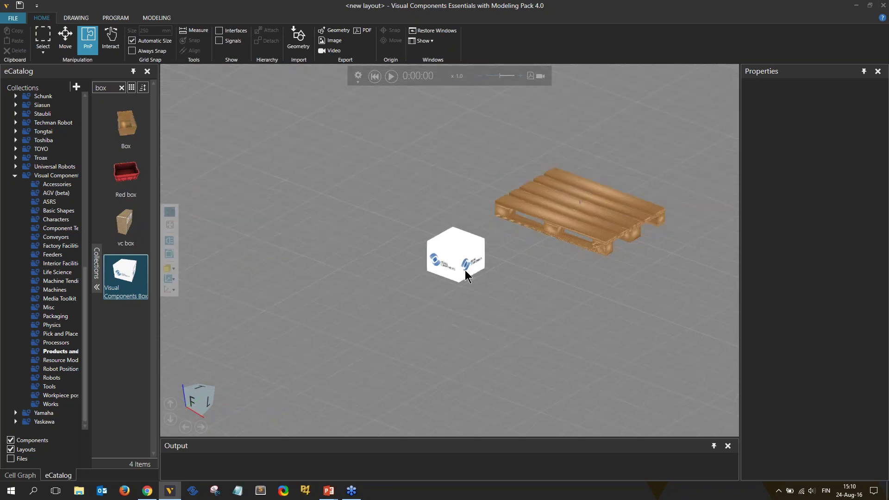
{"action": "right_click_drag", "start_coordinate": [484, 265], "coordinate": [495, 263]}
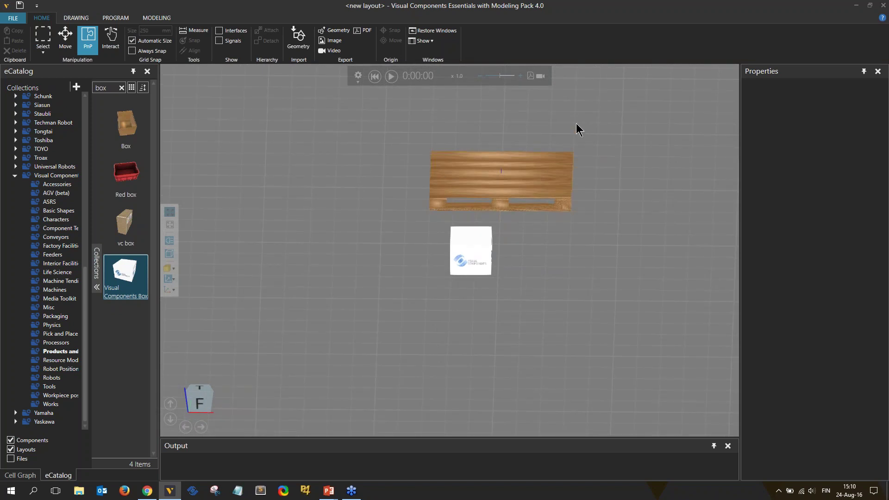
{"action": "right_click_drag", "start_coordinate": [545, 359], "coordinate": [588, 390]}
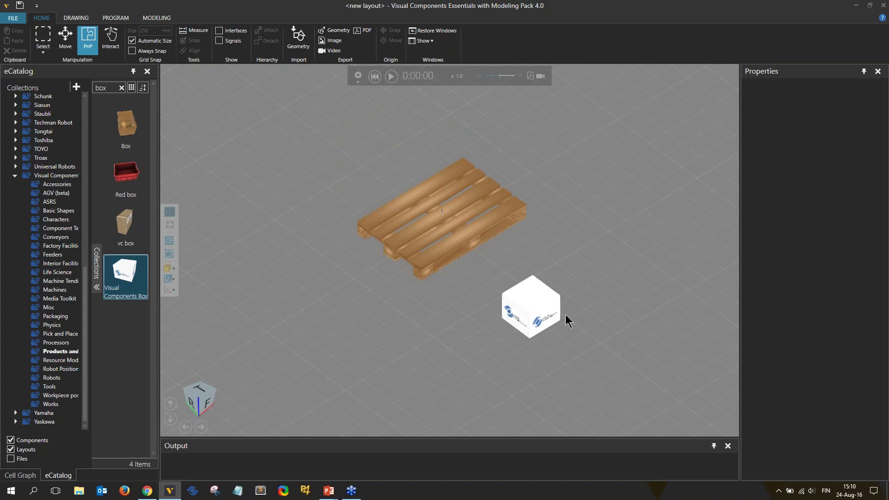
- Examine the pallet and box in orthographic projection from above, from the front and at a greater distance
{"action": "mouse_move", "coordinate": [566, 315]}
{"action": "right_mouse_down"}
{"action": "mouse_move", "coordinate": [571, 309]}
{"action": "mouse_move", "coordinate": [563, 309]}
{"action": "right_mouse_up"}
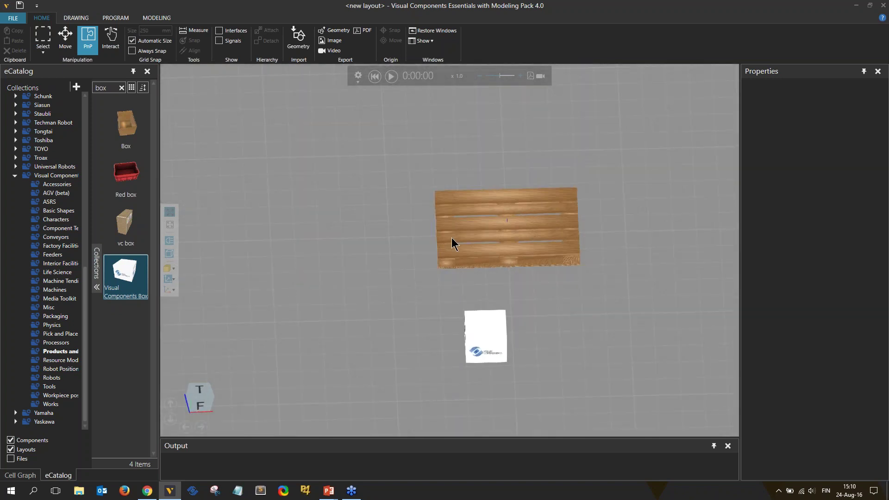
{"action": "right_click_drag", "start_coordinate": [351, 310], "coordinate": [363, 289]}
{"action": "scroll", "coordinate": [411, 280], "scroll_direction": "down", "scroll_amount": 5}
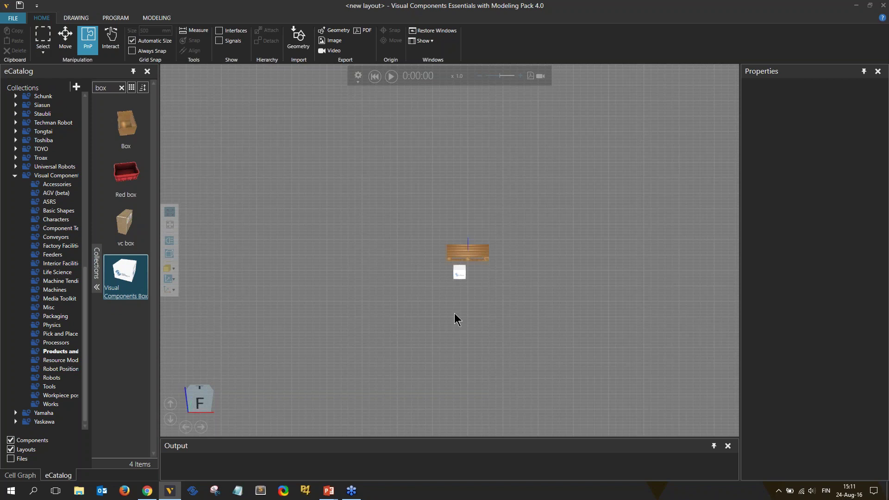
{"action": "right_click_drag", "start_coordinate": [430, 273], "coordinate": [417, 279]}
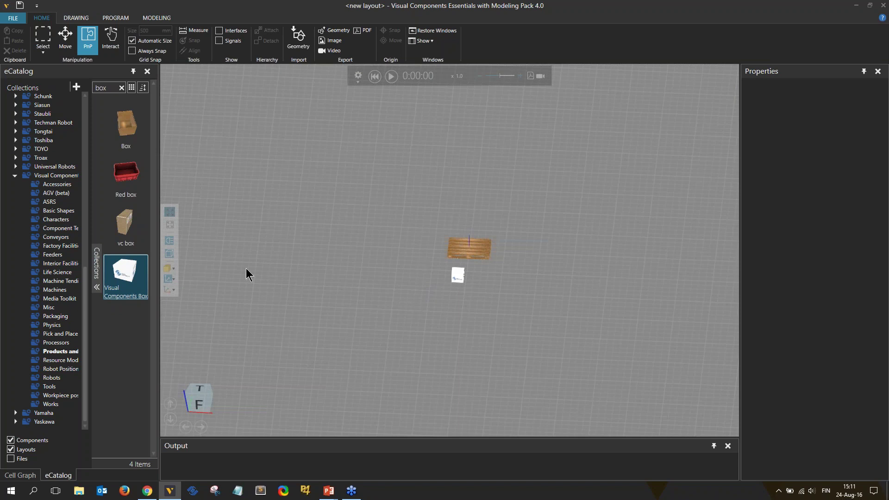
- Turn off orthographic projection and inspect the pallet and box in perspective from several sides
{"action": "left_click", "coordinate": [173, 254]}
{"action": "right_click_drag", "start_coordinate": [460, 305], "coordinate": [474, 300]}
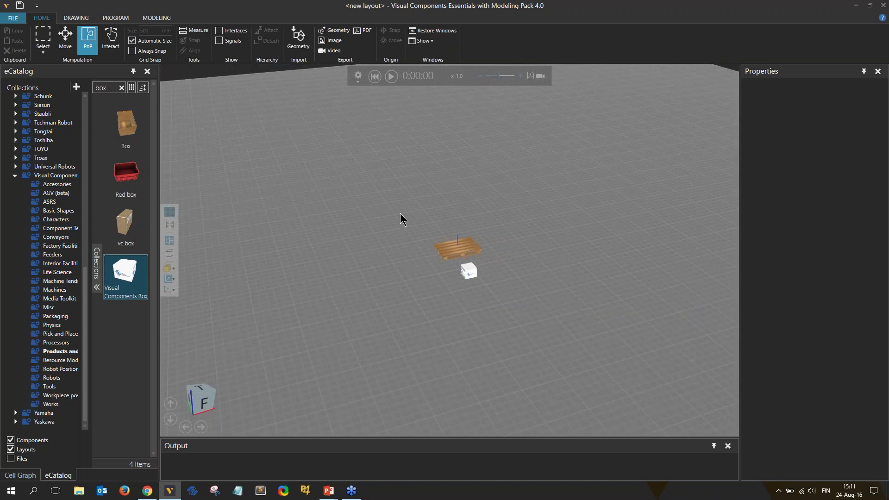
{"action": "scroll", "coordinate": [404, 213], "scroll_direction": "up", "scroll_amount": 3}
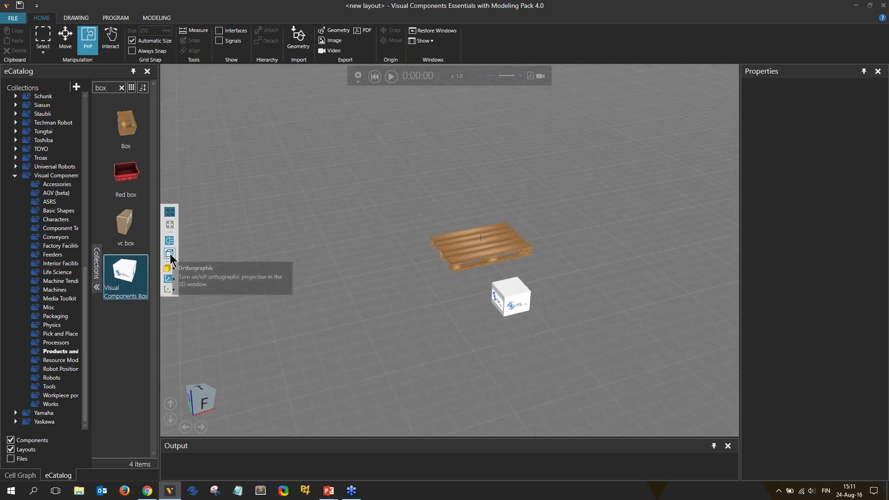
{"action": "right_click_drag", "start_coordinate": [327, 289], "coordinate": [345, 290]}
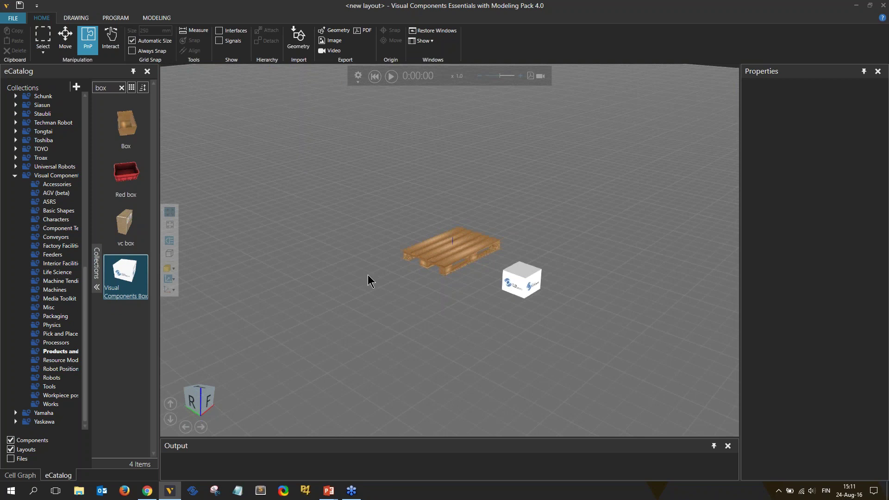
{"action": "right_click_drag", "start_coordinate": [374, 276], "coordinate": [399, 280]}
{"action": "scroll", "coordinate": [399, 280], "scroll_direction": "up", "scroll_amount": 3}
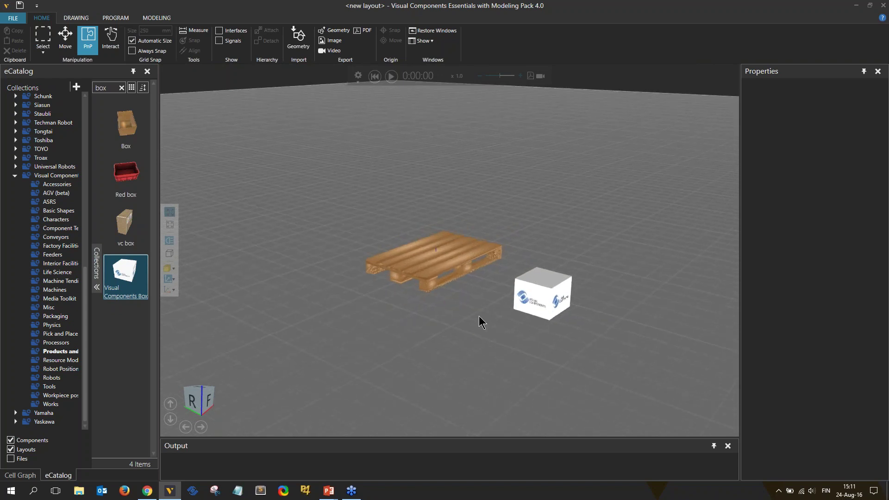
- Set the render mode to Wireframe and view the pallet and box from the right side
{"action": "left_click", "coordinate": [173, 269]}
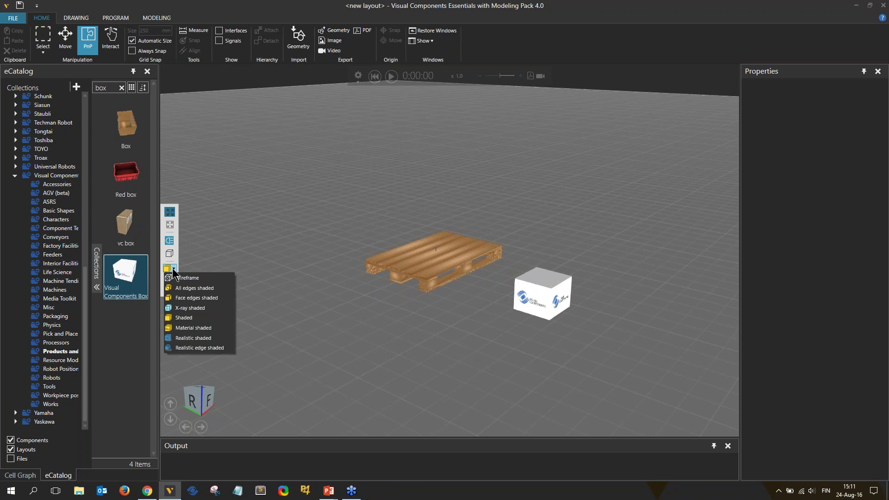
{"action": "left_click", "coordinate": [194, 277]}
{"action": "right_click_drag", "start_coordinate": [315, 289], "coordinate": [399, 280]}
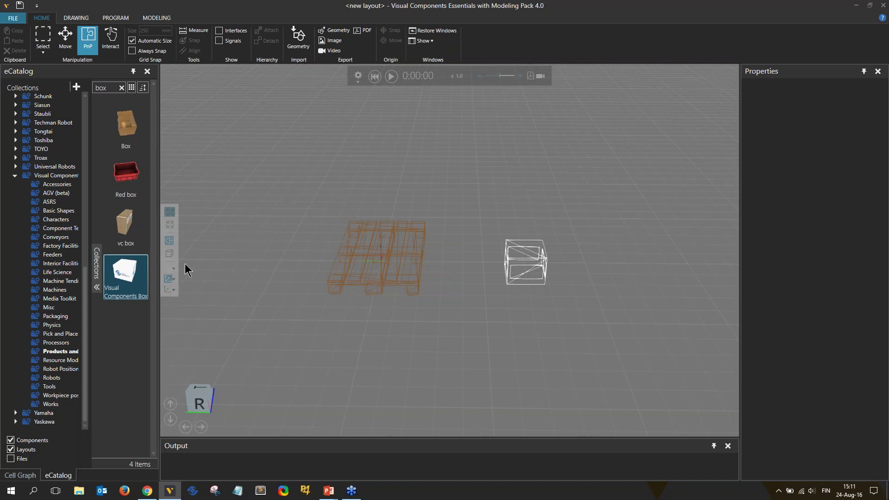
- Set the render mode to All edges shaded and inspect the edges of the pallet and box up close
{"action": "left_click", "coordinate": [173, 270]}
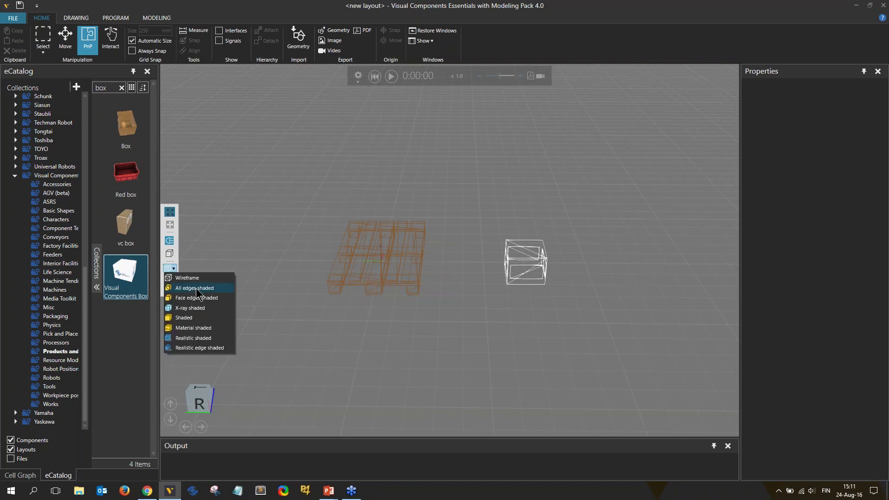
{"action": "scroll", "coordinate": [323, 278], "scroll_direction": "up", "scroll_amount": 5}
{"action": "right_click_drag", "start_coordinate": [323, 278], "coordinate": [389, 292]}
- Set the render mode to Face edges shaded and view both components from a lower angle
{"action": "left_click", "coordinate": [173, 272]}
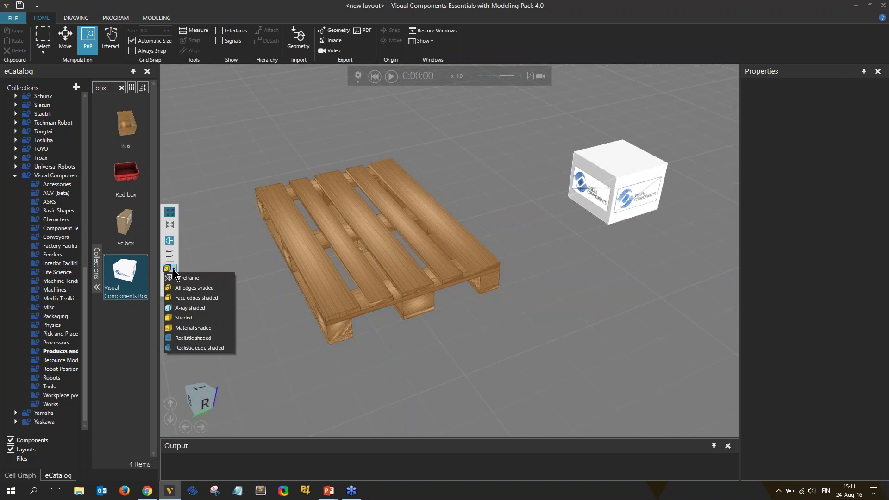
{"action": "left_click", "coordinate": [193, 299]}
{"action": "right_click_drag", "start_coordinate": [328, 310], "coordinate": [377, 269]}
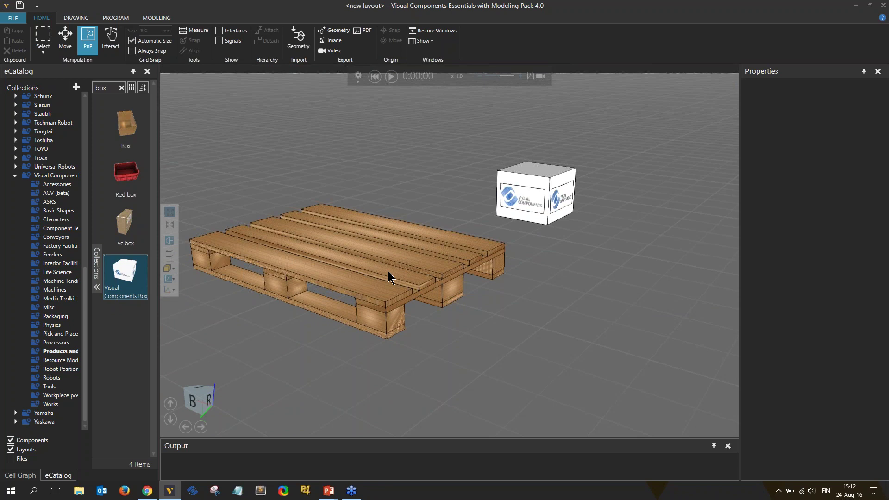
- Set the render mode to X-ray shaded and look through the pallet and box from a higher angle
{"action": "left_click", "coordinate": [174, 270]}
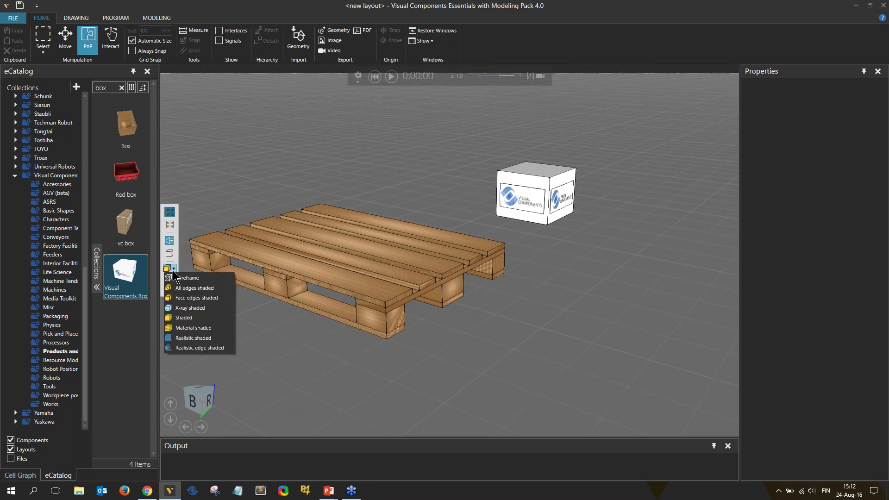
{"action": "left_click", "coordinate": [194, 308]}
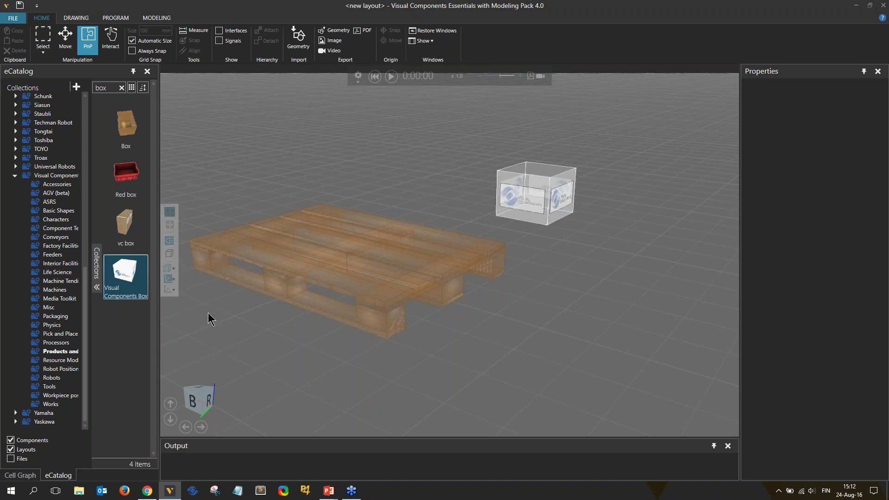
{"action": "mouse_move", "coordinate": [556, 343]}
{"action": "right_mouse_down"}
{"action": "mouse_move", "coordinate": [533, 320]}
{"action": "mouse_move", "coordinate": [548, 321]}
{"action": "mouse_move", "coordinate": [576, 281]}
{"action": "right_mouse_up"}
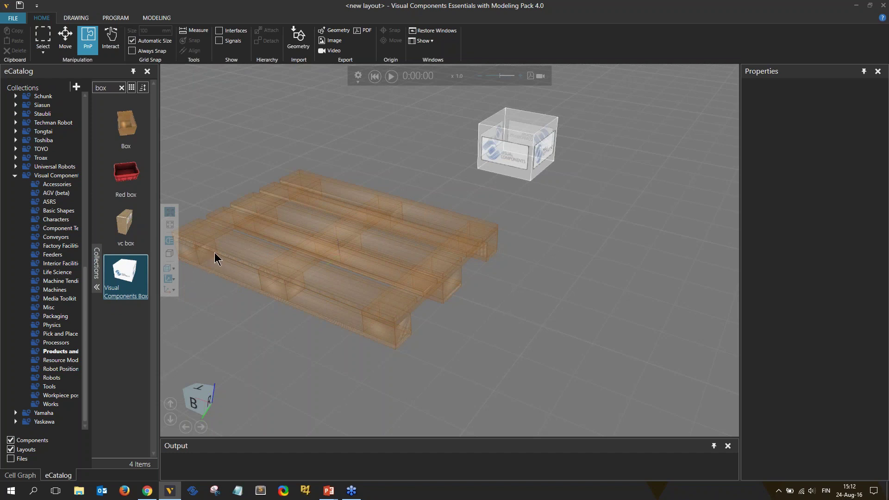
- Set the render mode to Shaded and inspect the pallet and box from different angles
{"action": "left_click", "coordinate": [174, 269]}
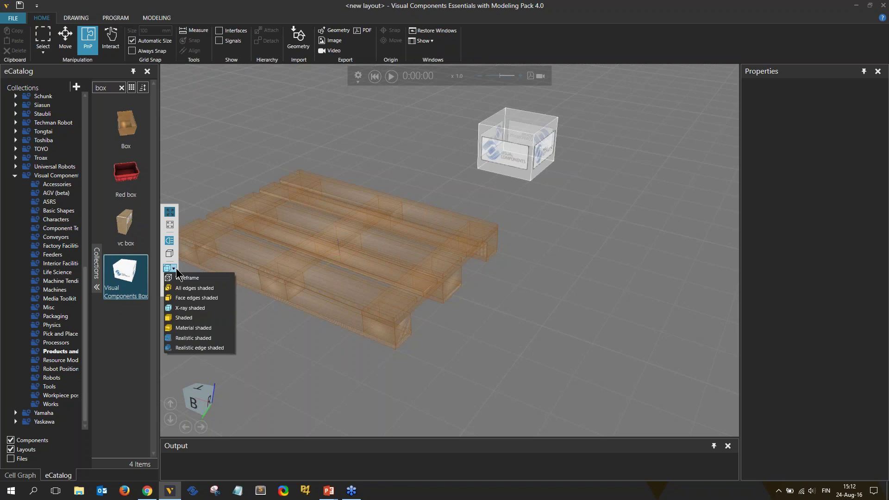
{"action": "left_click", "coordinate": [201, 320]}
{"action": "right_click_drag", "start_coordinate": [544, 303], "coordinate": [493, 307]}
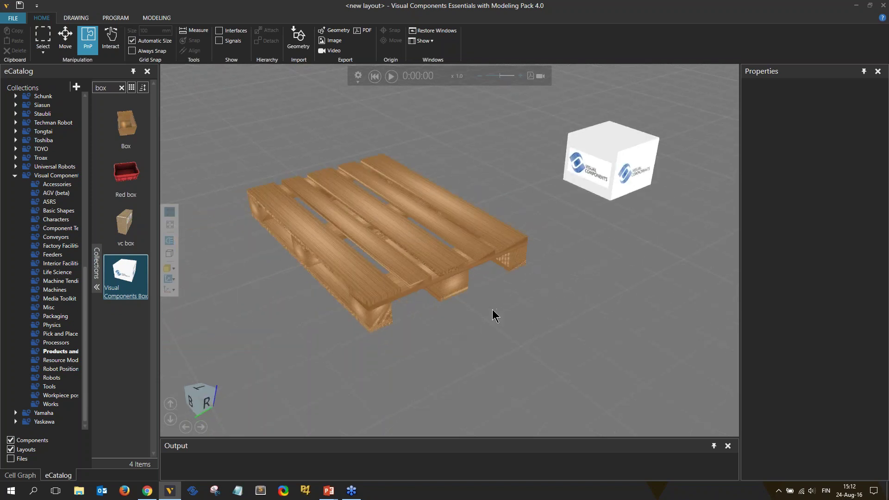
{"action": "mouse_move", "coordinate": [507, 321]}
{"action": "right_mouse_down"}
{"action": "mouse_move", "coordinate": [538, 302]}
{"action": "mouse_move", "coordinate": [530, 311]}
{"action": "mouse_move", "coordinate": [511, 307]}
{"action": "right_mouse_up"}
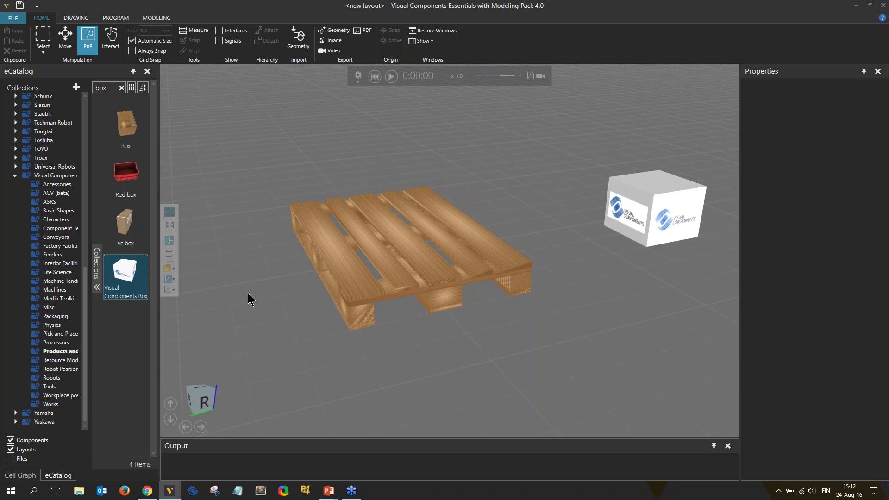
- Set the render mode to Material shaded and examine how the materials of both components are rendered
{"action": "left_click", "coordinate": [174, 269]}
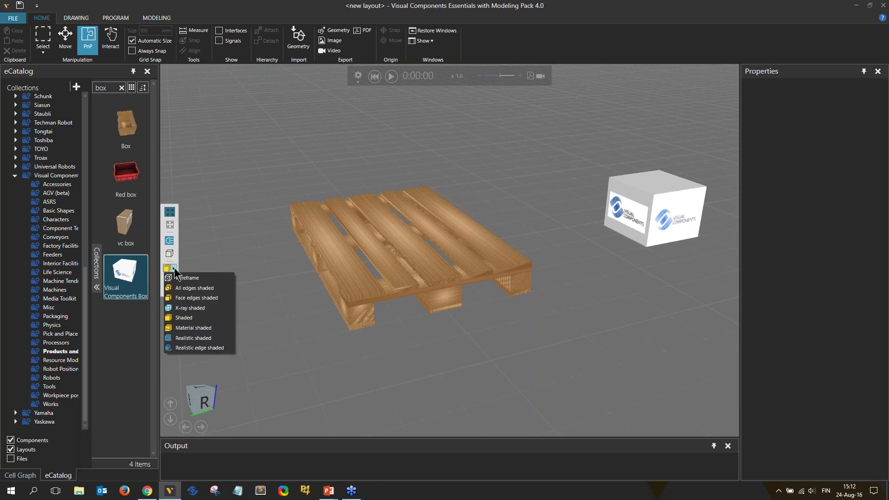
{"action": "left_click", "coordinate": [198, 329]}
{"action": "mouse_move", "coordinate": [495, 262]}
{"action": "right_mouse_down"}
{"action": "mouse_move", "coordinate": [516, 258]}
{"action": "mouse_move", "coordinate": [517, 272]}
{"action": "right_mouse_up"}
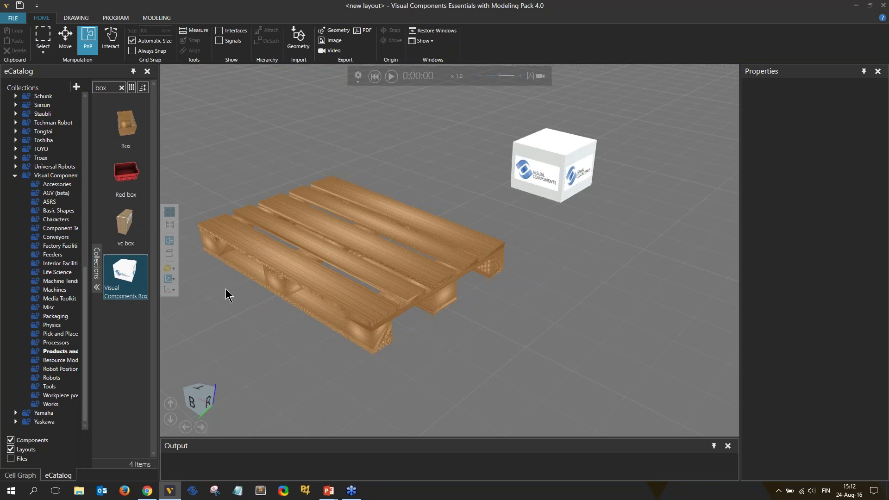
- Switch the render mode to Shaded and back to Material shaded to compare the box's logo faces
{"action": "left_click", "coordinate": [174, 271]}
{"action": "left_click", "coordinate": [186, 318]}
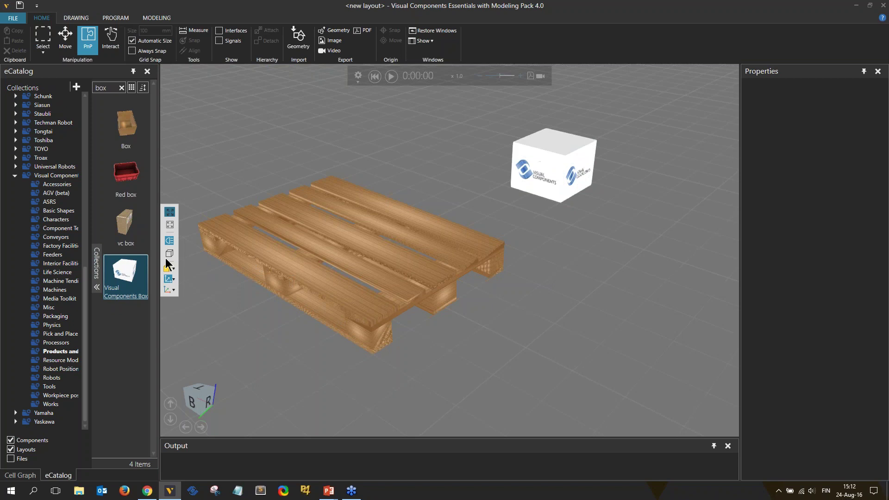
{"action": "left_click", "coordinate": [169, 268]}
{"action": "left_click", "coordinate": [186, 326]}
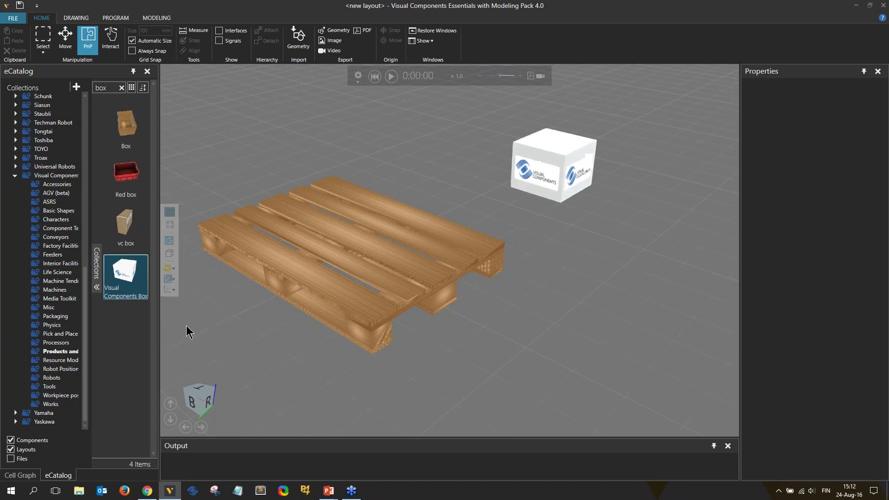
- Set the render mode to Realistic shaded and examine the shadows and wood texture of the pallet up close
{"action": "left_click", "coordinate": [173, 269]}
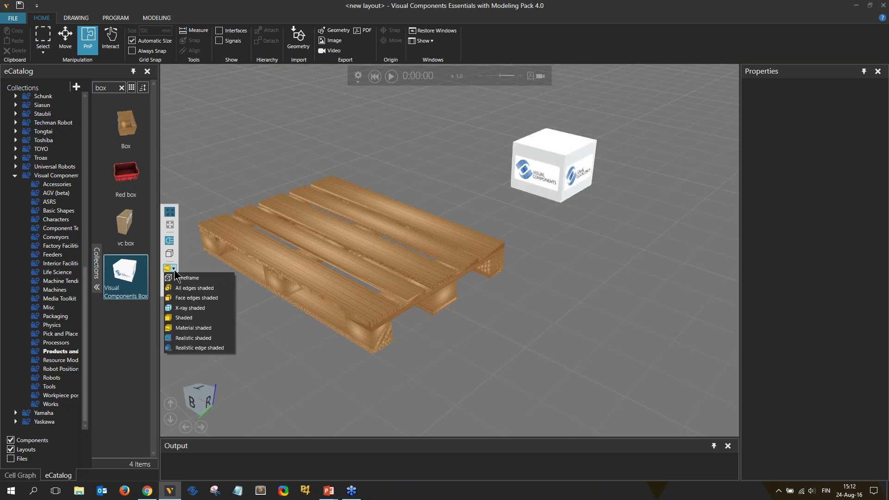
{"action": "left_click", "coordinate": [190, 337]}
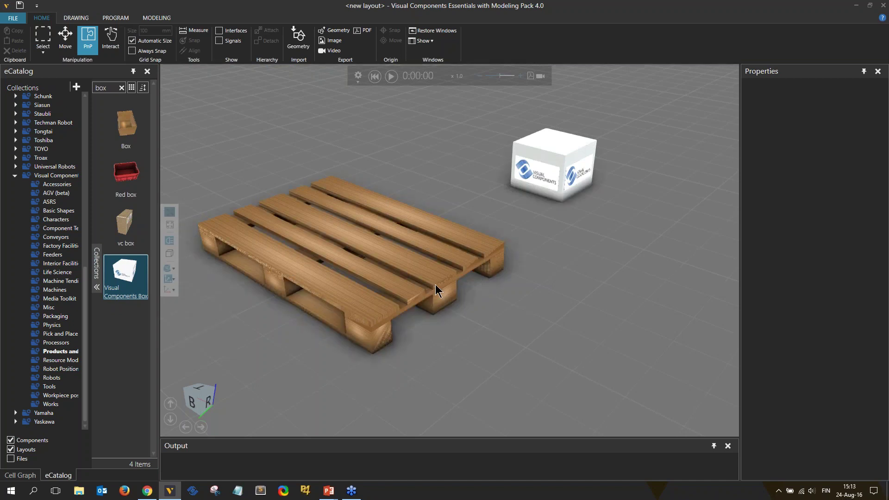
{"action": "scroll", "coordinate": [435, 286], "scroll_direction": "up", "scroll_amount": 4}
{"action": "right_click_drag", "start_coordinate": [483, 318], "coordinate": [438, 294]}
{"action": "scroll", "coordinate": [392, 276], "scroll_direction": "up", "scroll_amount": 5}
{"action": "scroll", "coordinate": [439, 294], "scroll_direction": "up", "scroll_amount": 2}
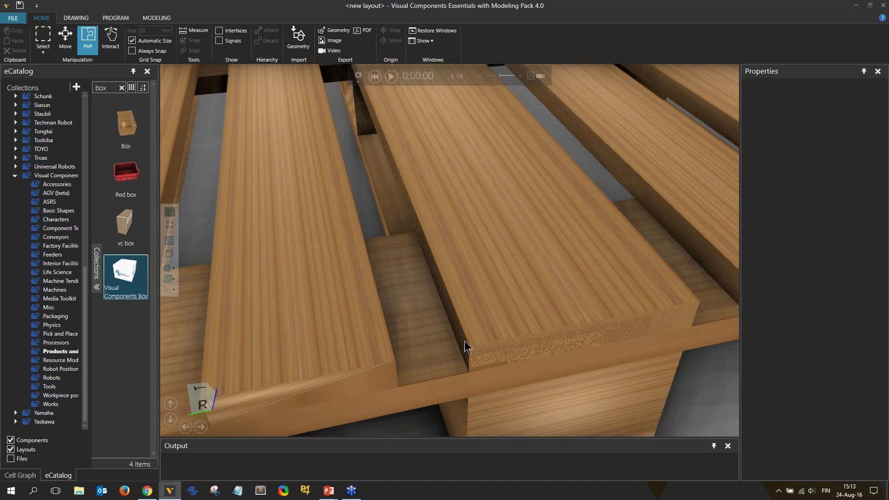
{"action": "scroll", "coordinate": [454, 313], "scroll_direction": "up", "scroll_amount": 1}
{"action": "scroll", "coordinate": [459, 323], "scroll_direction": "down", "scroll_amount": 8}
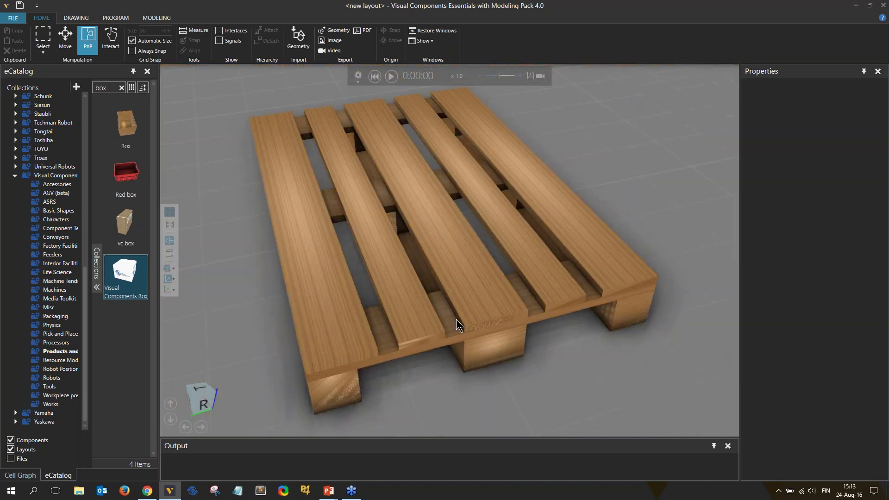
{"action": "right_click_drag", "start_coordinate": [466, 323], "coordinate": [450, 315]}
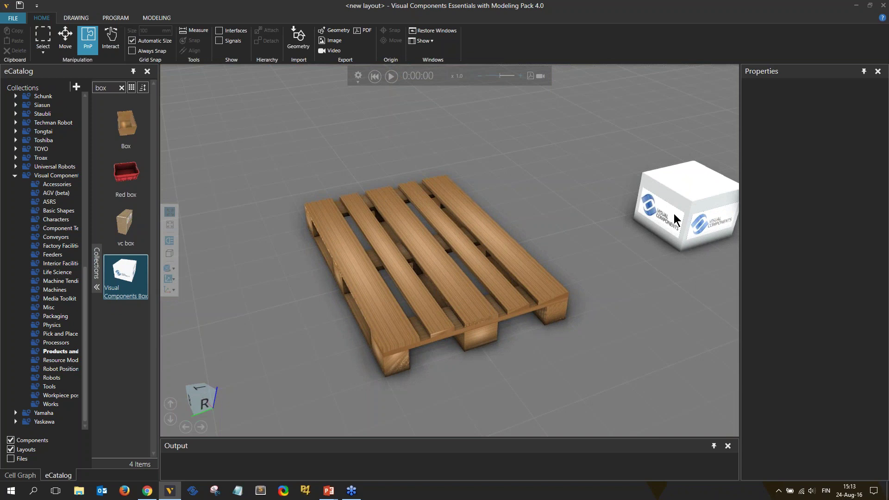
- Move the Visual Components Box onto the middle of the pallet, deselect it and check the contact shadows
{"action": "left_click", "coordinate": [674, 213]}
{"action": "left_click_drag", "start_coordinate": [684, 216], "coordinate": [471, 248]}
{"action": "left_click", "coordinate": [568, 201]}
{"action": "scroll", "coordinate": [382, 283], "scroll_direction": "up", "scroll_amount": 3}
{"action": "scroll", "coordinate": [382, 282], "scroll_direction": "down", "scroll_amount": 5}
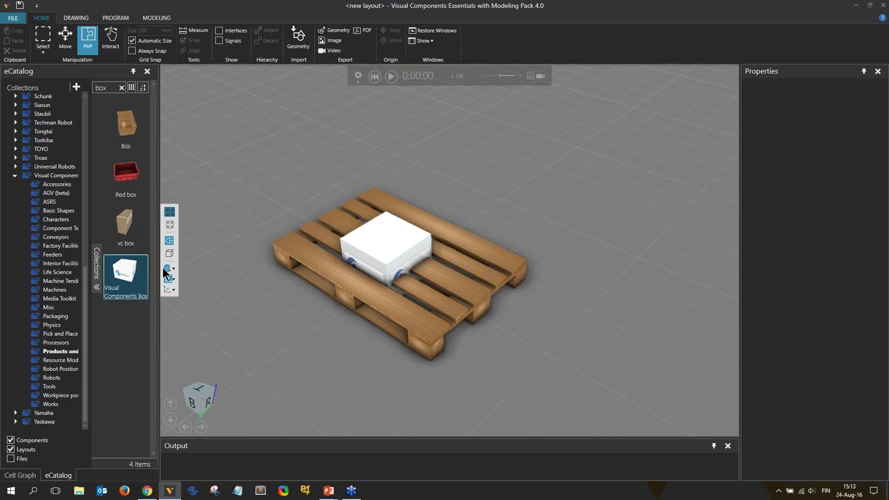
- Set the render mode to Realistic edge shaded and move the Visual Components Box off the pallet to the floor beside it
{"action": "left_click", "coordinate": [167, 269]}
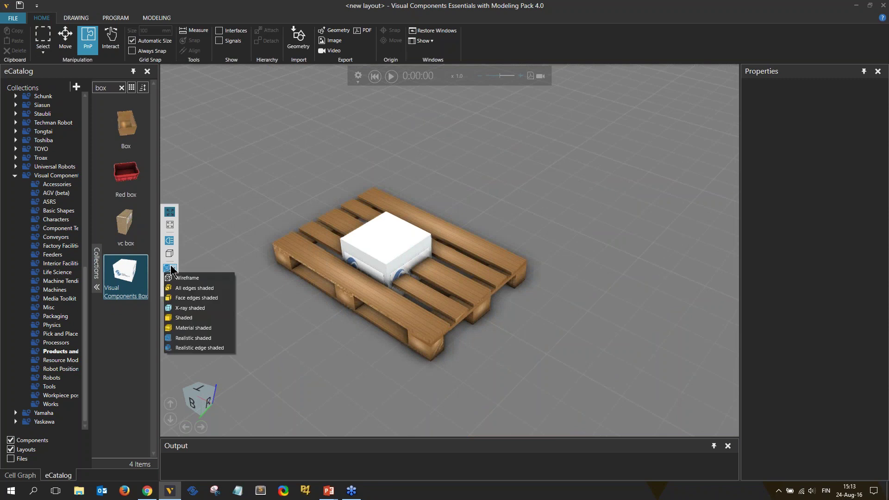
{"action": "left_click", "coordinate": [204, 348]}
{"action": "left_click", "coordinate": [382, 240]}
{"action": "left_click_drag", "start_coordinate": [373, 235], "coordinate": [526, 186]}
{"action": "left_click", "coordinate": [291, 300]}
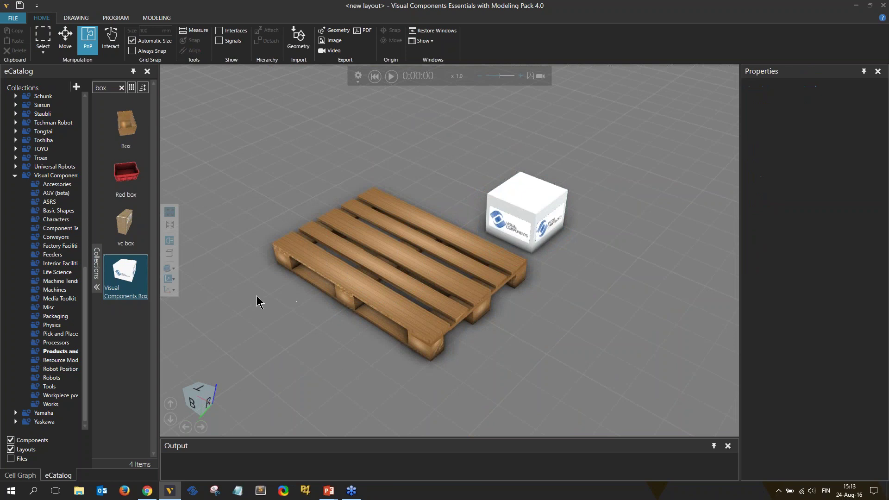
{"action": "mouse_move", "coordinate": [346, 298]}
{"action": "right_mouse_down"}
{"action": "mouse_move", "coordinate": [349, 288]}
{"action": "mouse_move", "coordinate": [338, 287]}
{"action": "right_mouse_up"}
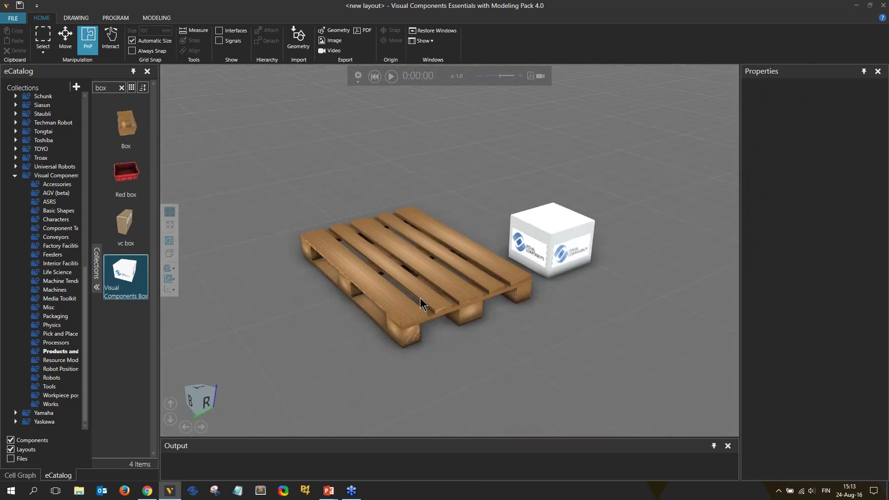
- Review the visibility options for frame types such as Robot Bases and Robot Positions, and the display options for frame labels, axes and center
{"action": "left_click", "coordinate": [174, 279]}
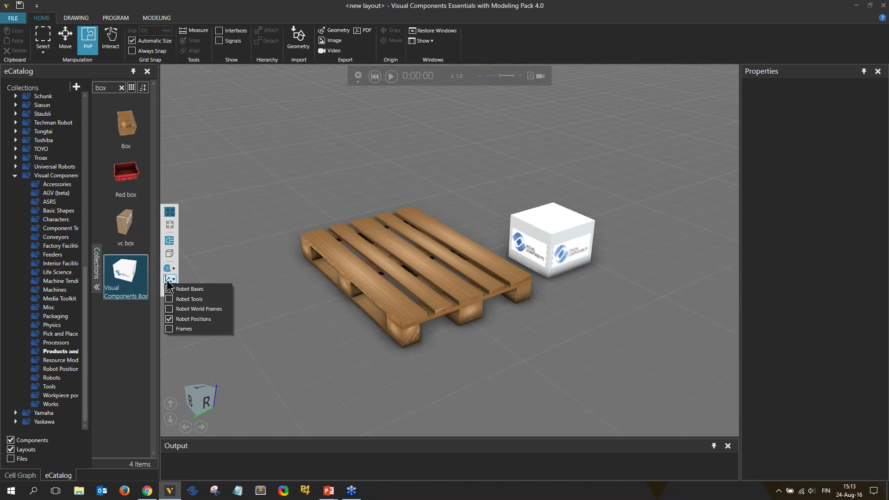
{"action": "left_click", "coordinate": [193, 269]}
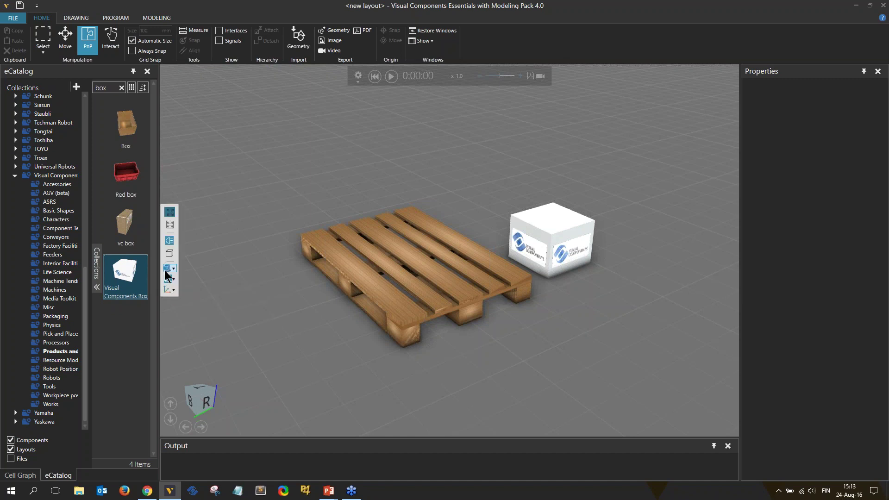
{"action": "left_click", "coordinate": [174, 279]}
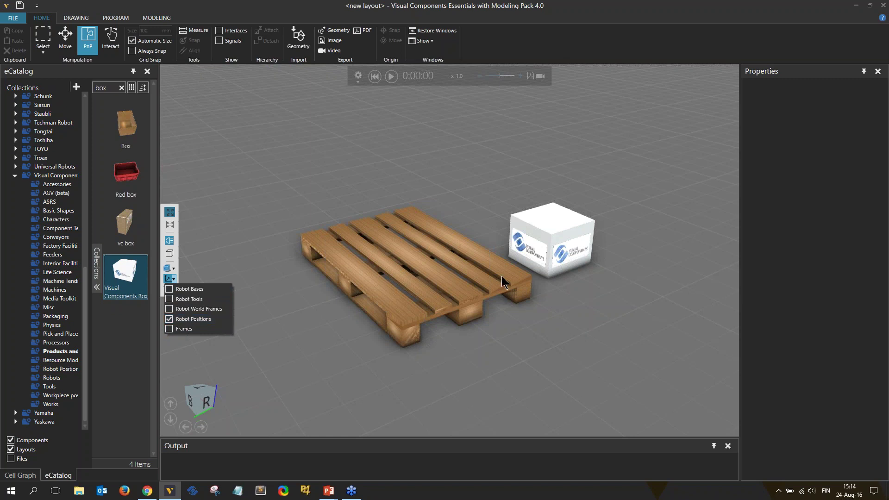
{"action": "left_click", "coordinate": [211, 273]}
{"action": "left_click", "coordinate": [174, 290]}
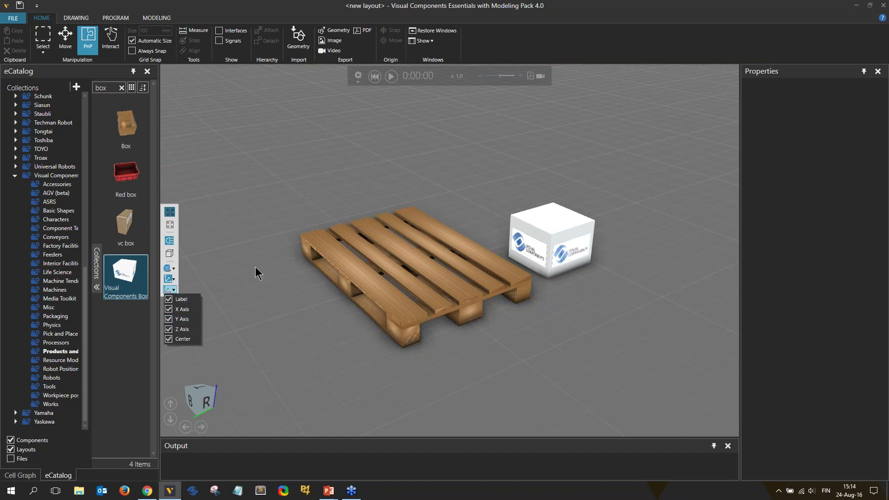
- Examine the pallet and box from the right, front and top standard views, finishing in an angled view
{"action": "left_click", "coordinate": [167, 280]}
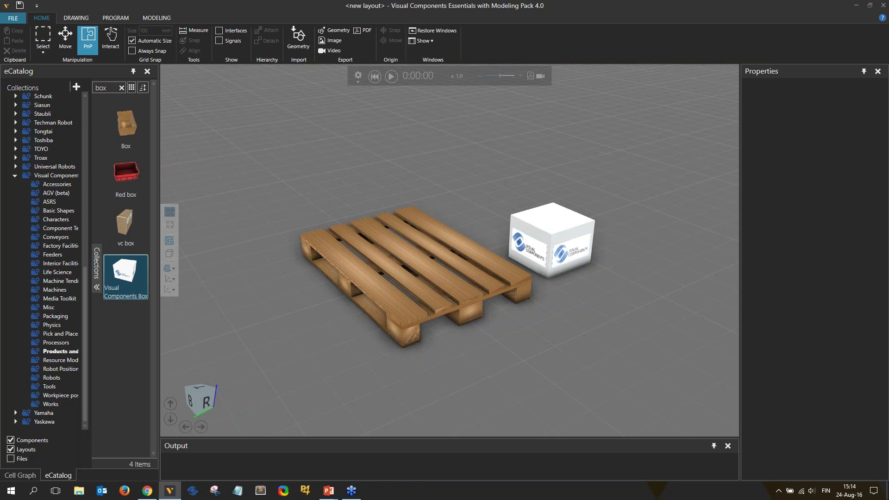
{"action": "right_click_drag", "start_coordinate": [314, 394], "coordinate": [332, 374]}
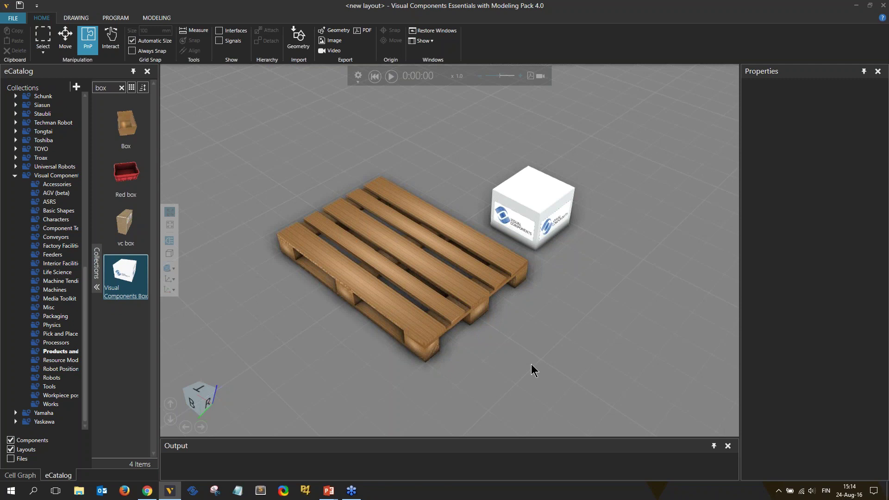
{"action": "left_click", "coordinate": [200, 426]}
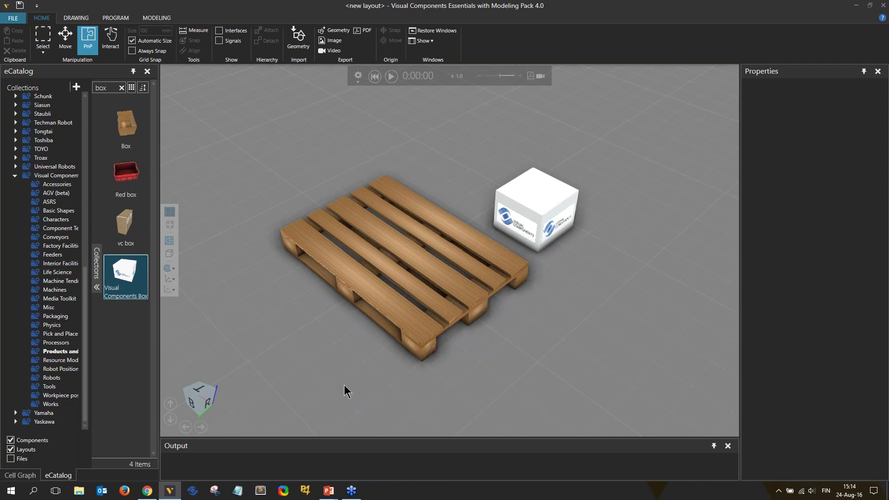
{"action": "left_click", "coordinate": [200, 427]}
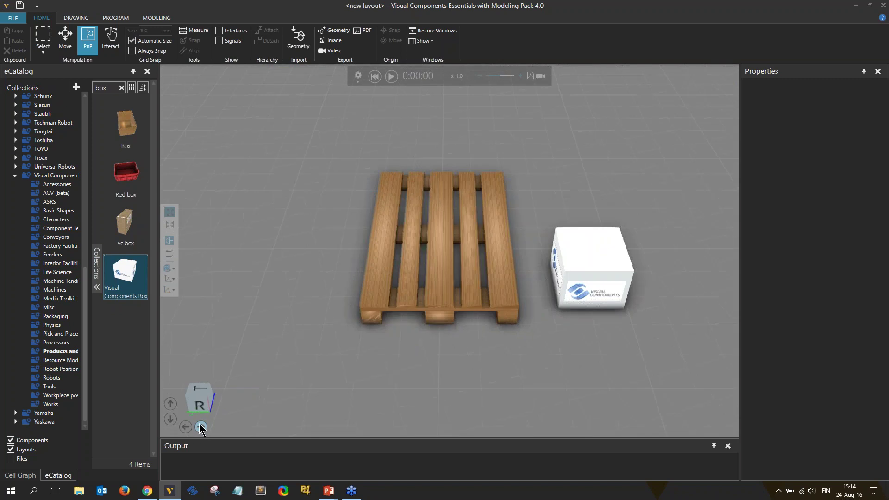
{"action": "left_click", "coordinate": [200, 427]}
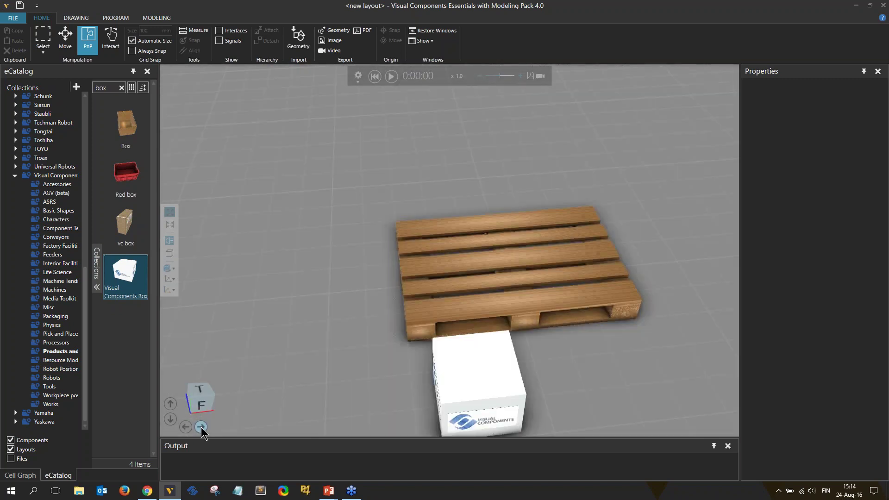
{"action": "left_click", "coordinate": [171, 405]}
{"action": "right_click_drag", "start_coordinate": [302, 343], "coordinate": [265, 305], "text": "ctrl"}
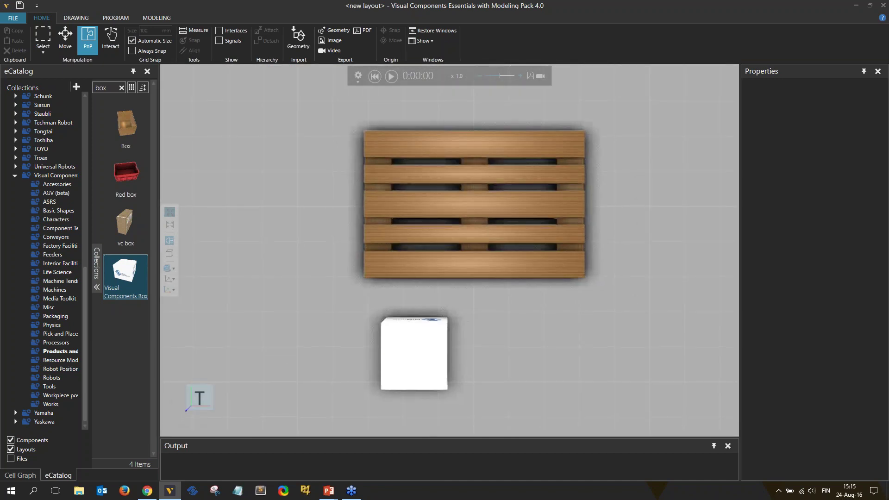
{"action": "scroll", "coordinate": [264, 305], "scroll_direction": "down", "scroll_amount": 3}
{"action": "scroll", "coordinate": [259, 333], "scroll_direction": "up", "scroll_amount": 2}
{"action": "right_click_drag", "start_coordinate": [258, 367], "coordinate": [285, 310]}
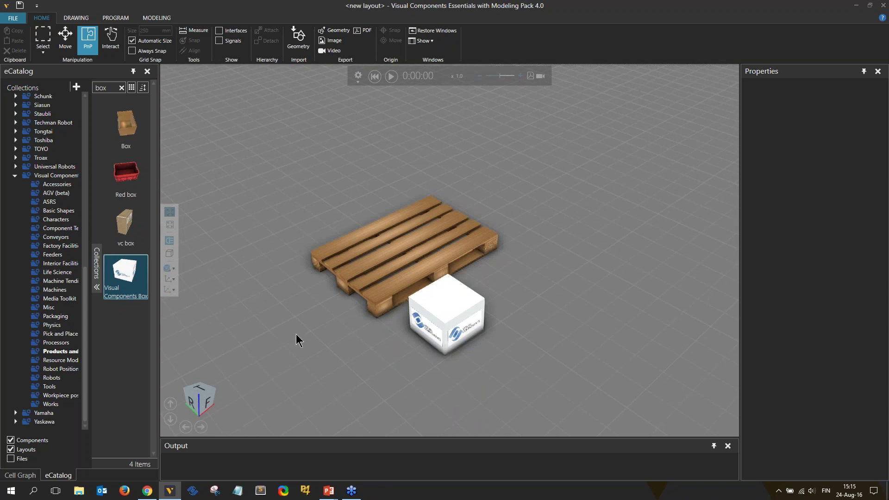
- Switch to the PowerPoint slide show, show the Basic Modes slide and return to the Visual Components layout
{"action": "mouse_move", "coordinate": [330, 493]}
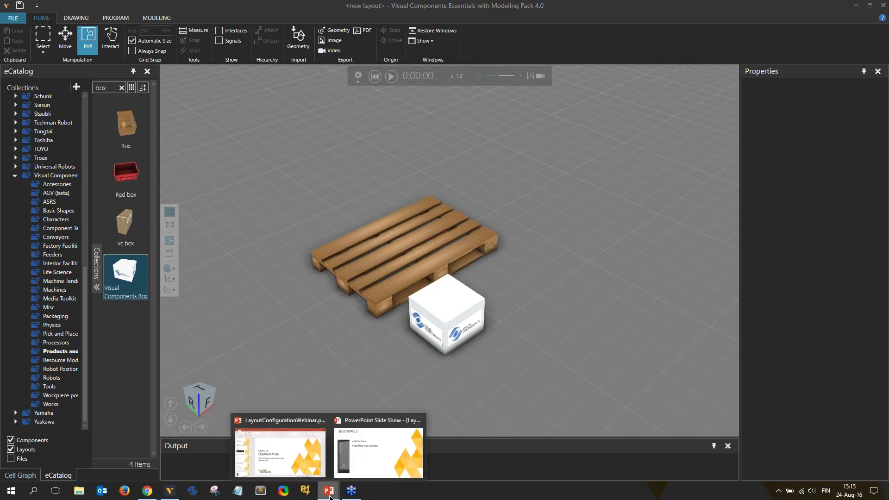
{"action": "left_click", "coordinate": [372, 454]}
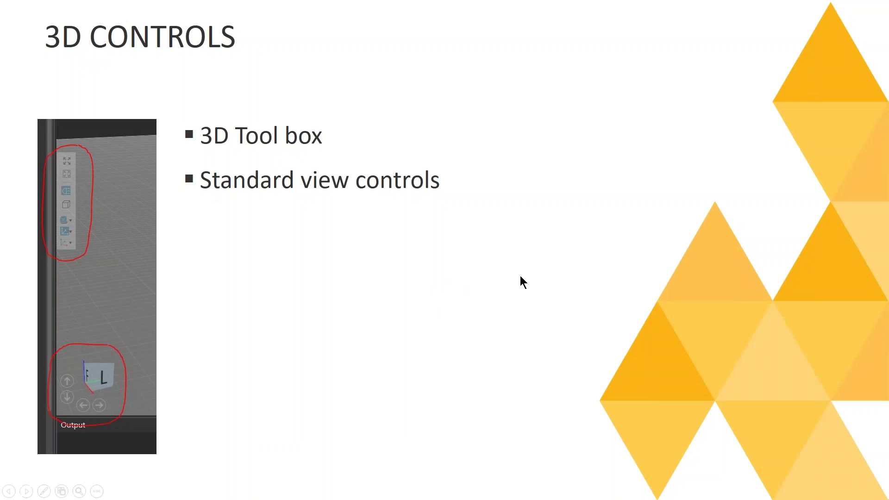
{"action": "left_click", "coordinate": [521, 276]}
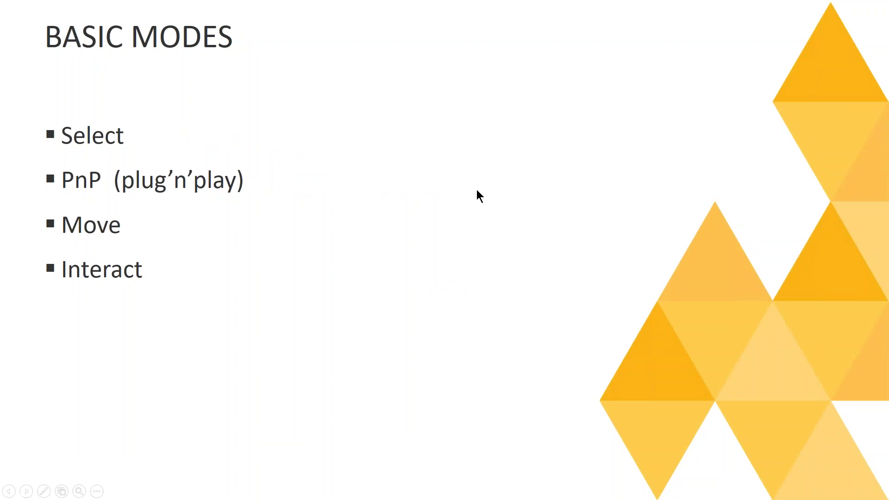
{"action": "key", "text": "alt+Tab"}
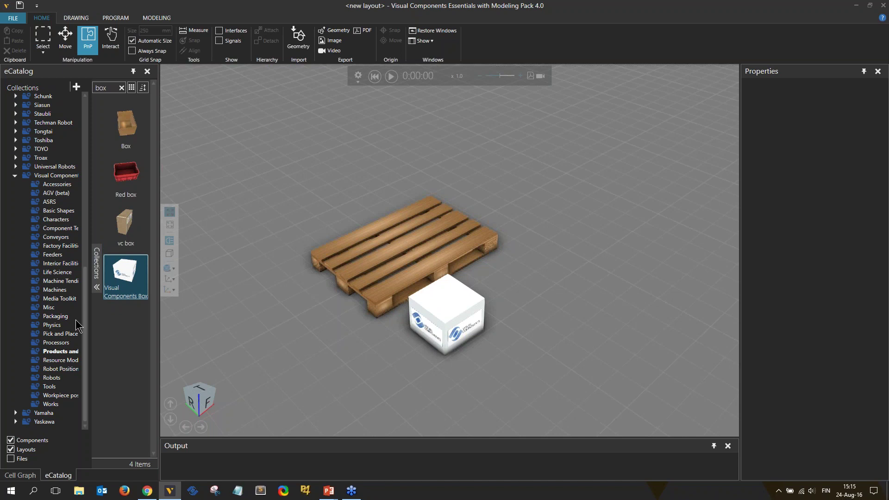
- Add a Cupboard from the Interior Facilities collection behind the pallet, at about X -325, Y 1592
{"action": "left_click", "coordinate": [58, 263]}
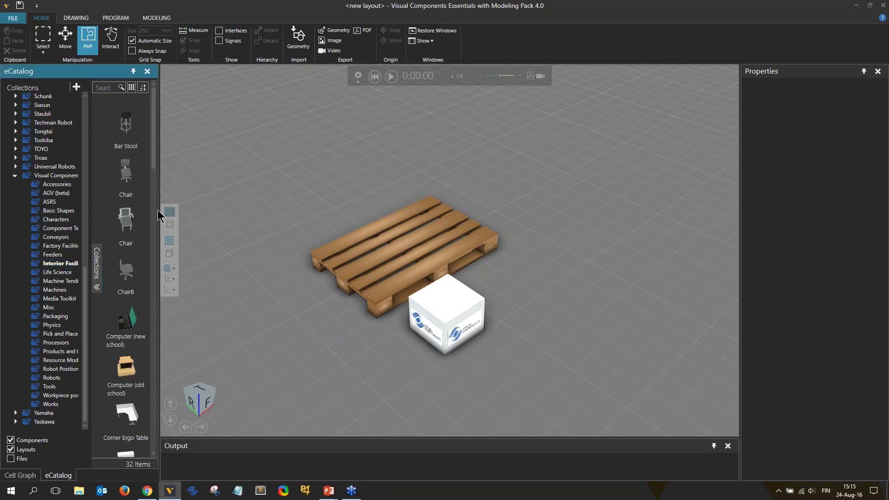
{"action": "left_click_drag", "start_coordinate": [153, 157], "coordinate": [149, 195]}
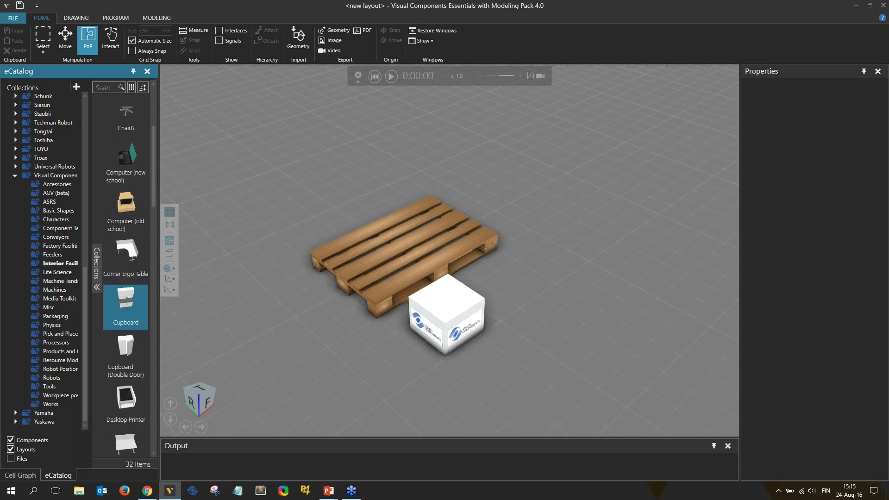
{"action": "left_click_drag", "start_coordinate": [121, 304], "coordinate": [268, 198]}
{"action": "right_click_drag", "start_coordinate": [486, 171], "coordinate": [539, 192]}
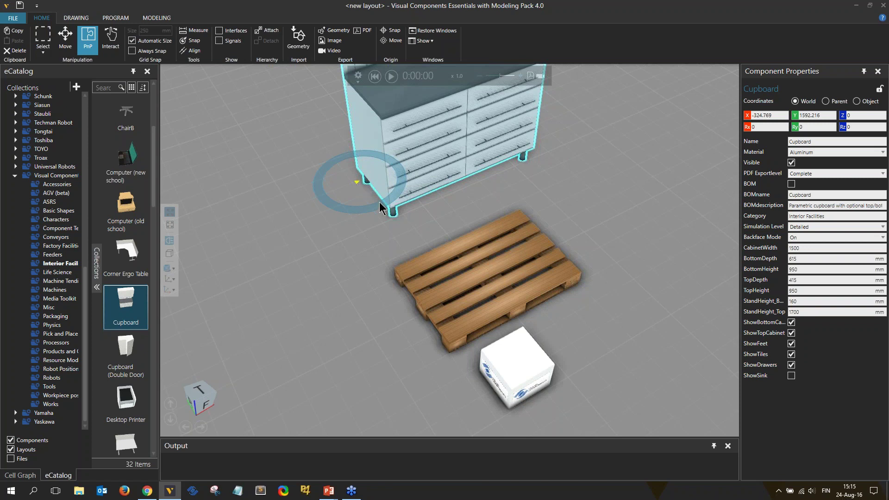
- Add a second Cupboard from the eCatalog and plug it onto the left side of the first cupboard
{"action": "scroll", "coordinate": [440, 276], "scroll_direction": "down", "scroll_amount": 2}
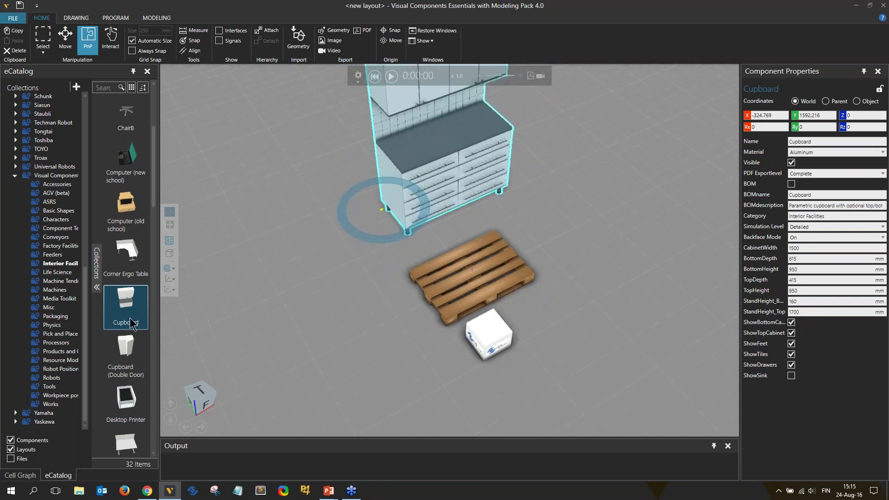
{"action": "left_click_drag", "start_coordinate": [137, 307], "coordinate": [229, 294]}
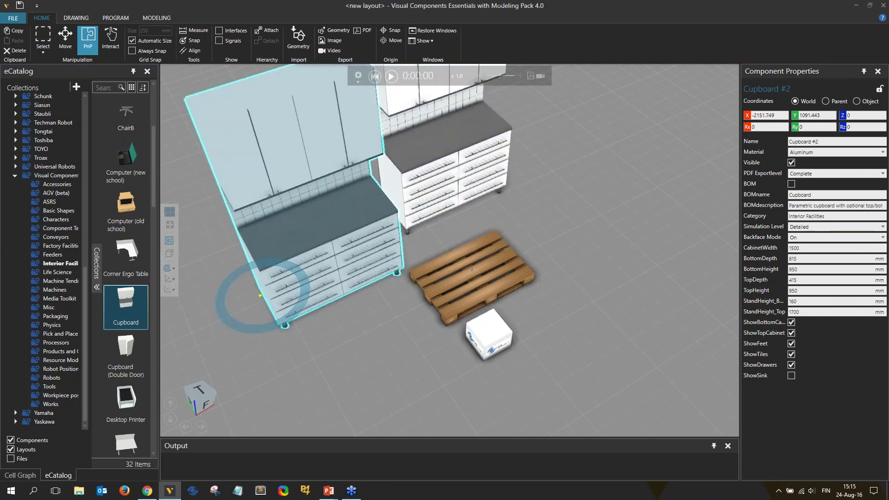
{"action": "left_click_drag", "start_coordinate": [285, 287], "coordinate": [427, 257]}
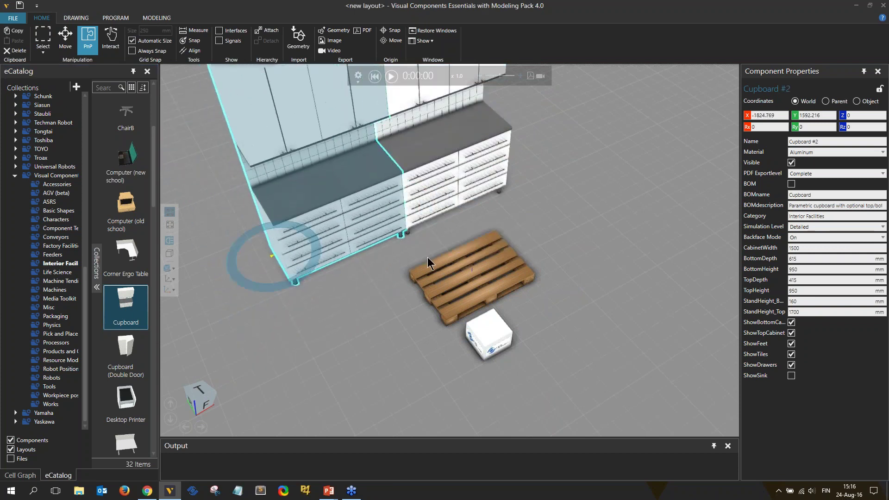
- Pull the first cupboard away to about X 503, Y 1396 and plug the second cupboard back onto its left side
{"action": "left_click", "coordinate": [426, 195]}
{"action": "left_click_drag", "start_coordinate": [421, 161], "coordinate": [463, 153]}
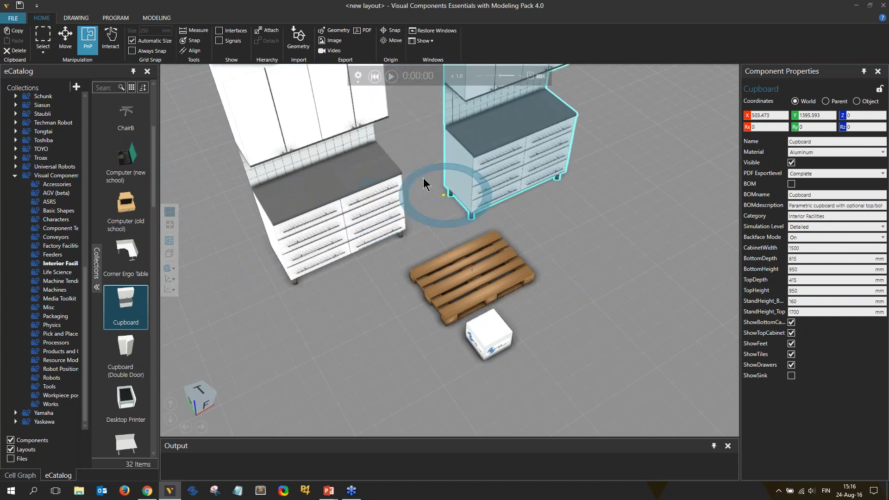
{"action": "left_click", "coordinate": [374, 179]}
{"action": "left_click_drag", "start_coordinate": [367, 181], "coordinate": [419, 175]}
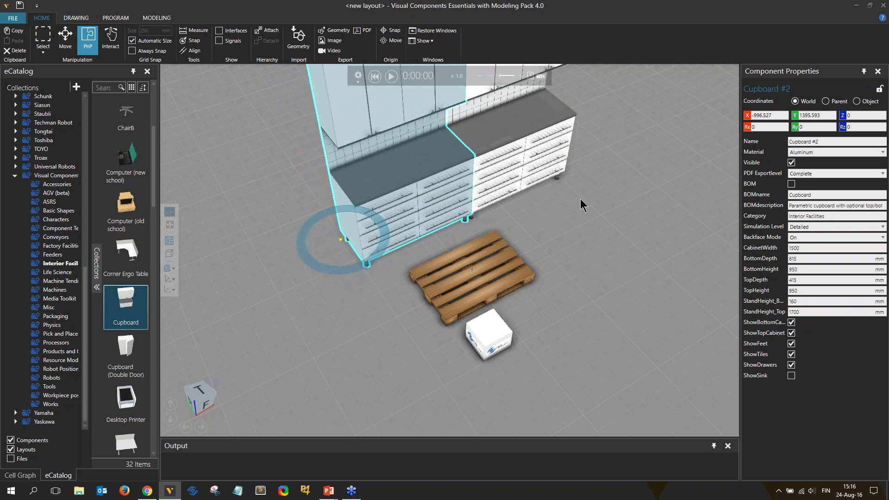
- Unplug the second cupboard from the first by moving it away to about X -1866, Y 1485
{"action": "middle_click_drag", "start_coordinate": [579, 199], "coordinate": [528, 259]}
{"action": "right_click_drag", "start_coordinate": [459, 271], "coordinate": [405, 217]}
{"action": "left_click_drag", "start_coordinate": [395, 210], "coordinate": [348, 214]}
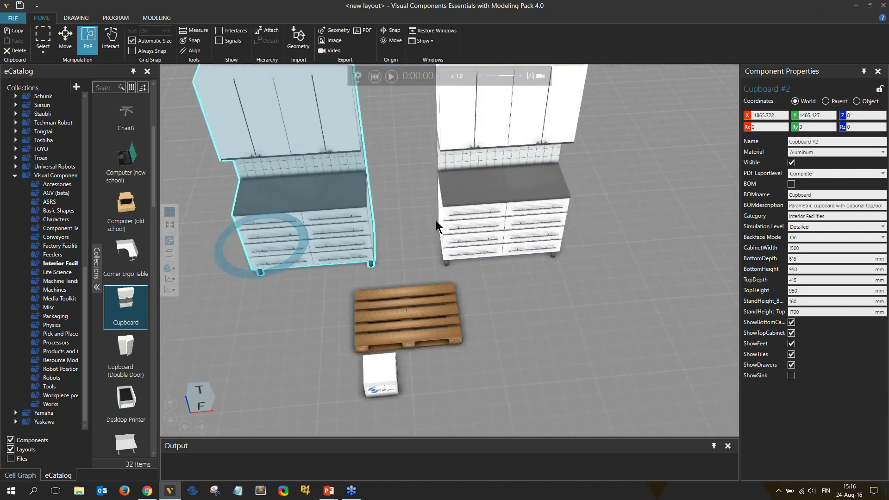
- Move the first cupboard freely around the floor in PnP mode and rotate it to 90 degrees about Z
{"action": "left_click", "coordinate": [529, 204]}
{"action": "left_click_drag", "start_coordinate": [513, 202], "coordinate": [505, 231]}
{"action": "scroll", "coordinate": [505, 231], "scroll_direction": "down", "scroll_amount": 3}
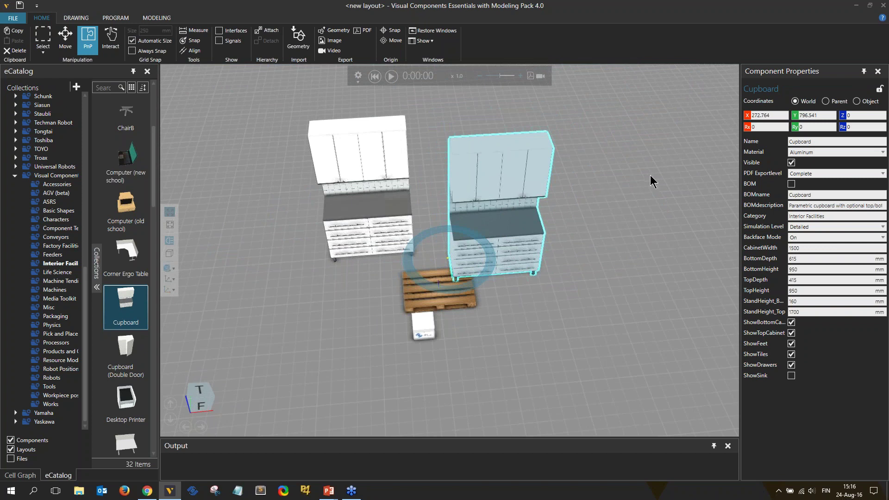
{"action": "left_click_drag", "start_coordinate": [649, 176], "coordinate": [637, 156]}
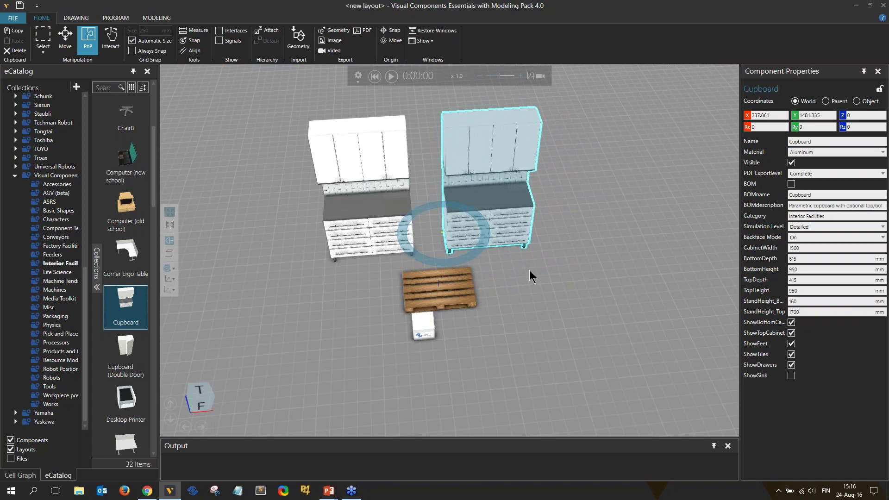
{"action": "left_click_drag", "start_coordinate": [577, 236], "coordinate": [605, 239]}
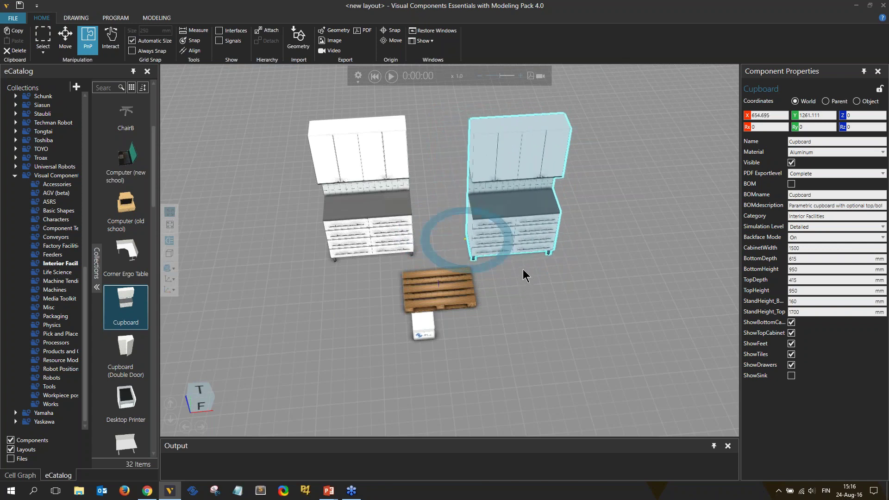
{"action": "mouse_move", "coordinate": [509, 248]}
{"action": "left_mouse_down"}
{"action": "mouse_move", "coordinate": [507, 228]}
{"action": "mouse_move", "coordinate": [467, 206]}
{"action": "mouse_move", "coordinate": [502, 225]}
{"action": "mouse_move", "coordinate": [502, 249]}
{"action": "mouse_move", "coordinate": [505, 237]}
{"action": "left_mouse_up"}
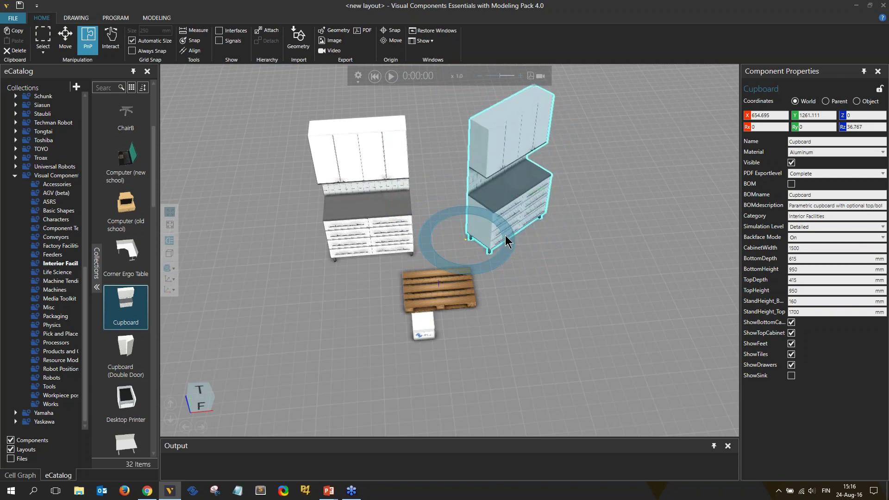
{"action": "left_click_drag", "start_coordinate": [502, 234], "coordinate": [516, 203]}
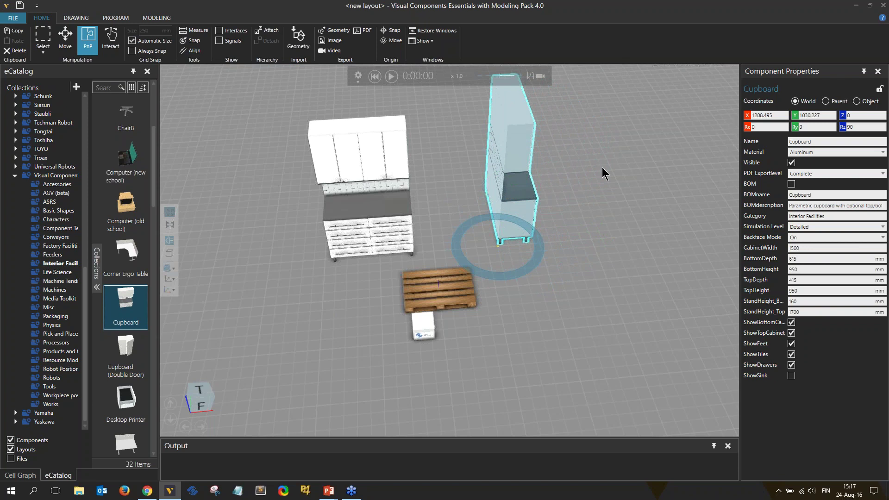
- Plug the first cupboard onto the right side of the second and pull it free to about X 413, Y 1437
{"action": "left_click_drag", "start_coordinate": [507, 194], "coordinate": [424, 182]}
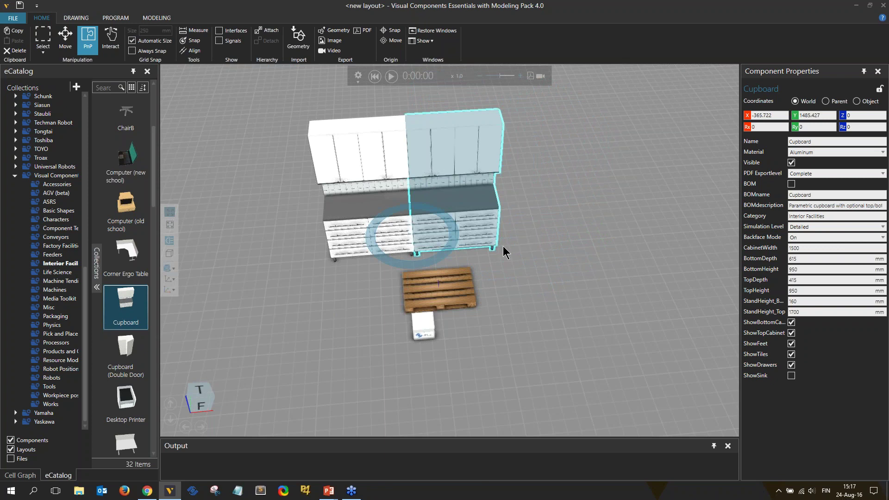
{"action": "left_click_drag", "start_coordinate": [502, 213], "coordinate": [529, 207]}
- Select the Visual Components Box beside the pallet and move it across the floor to about X -137, Y -911
{"action": "scroll", "coordinate": [409, 344], "scroll_direction": "up", "scroll_amount": 4}
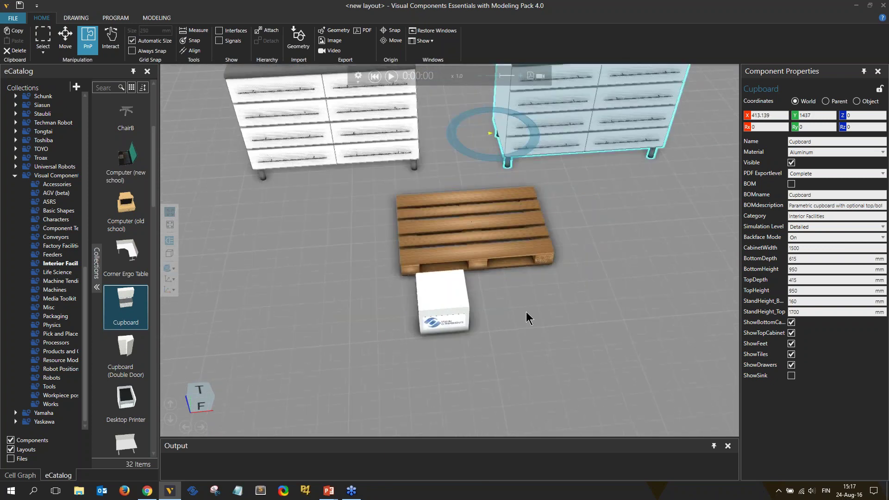
{"action": "right_click_drag", "start_coordinate": [530, 320], "coordinate": [460, 298]}
{"action": "left_click", "coordinate": [416, 292]}
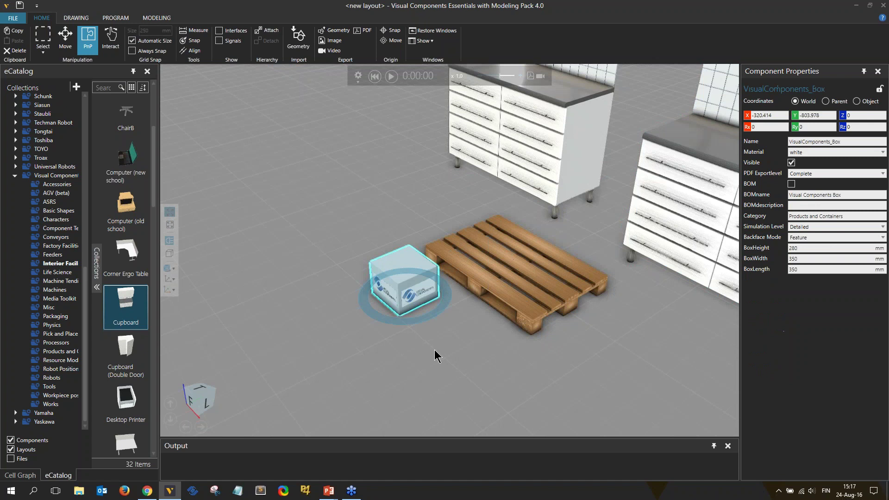
{"action": "mouse_move", "coordinate": [413, 294]}
{"action": "left_mouse_down"}
{"action": "mouse_move", "coordinate": [493, 268]}
{"action": "mouse_move", "coordinate": [405, 305]}
{"action": "left_mouse_up"}
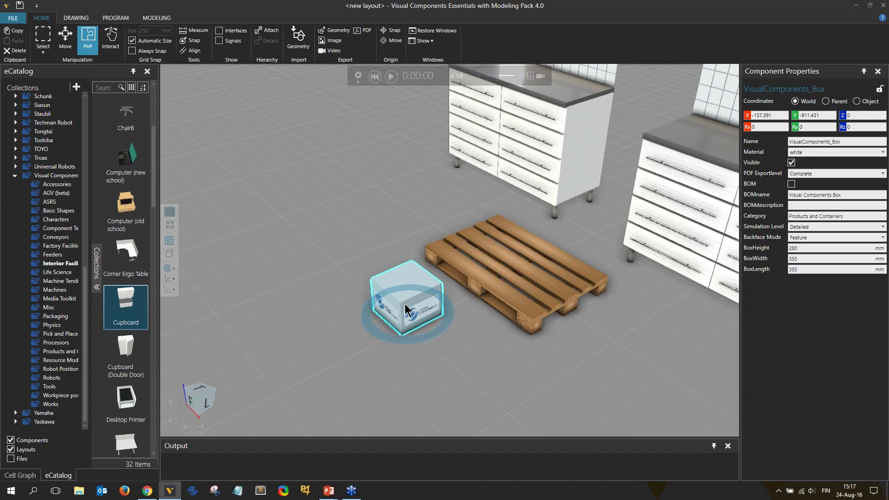
- Use the Move tool to shift the Visual Components Box along the Y axis to about Y -1005
{"action": "left_click", "coordinate": [66, 37]}
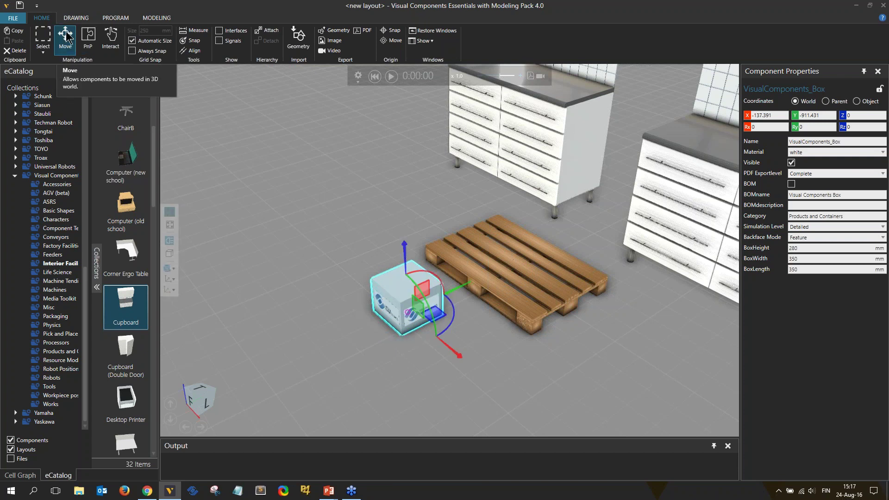
{"action": "scroll", "coordinate": [323, 312], "scroll_direction": "up", "scroll_amount": 3}
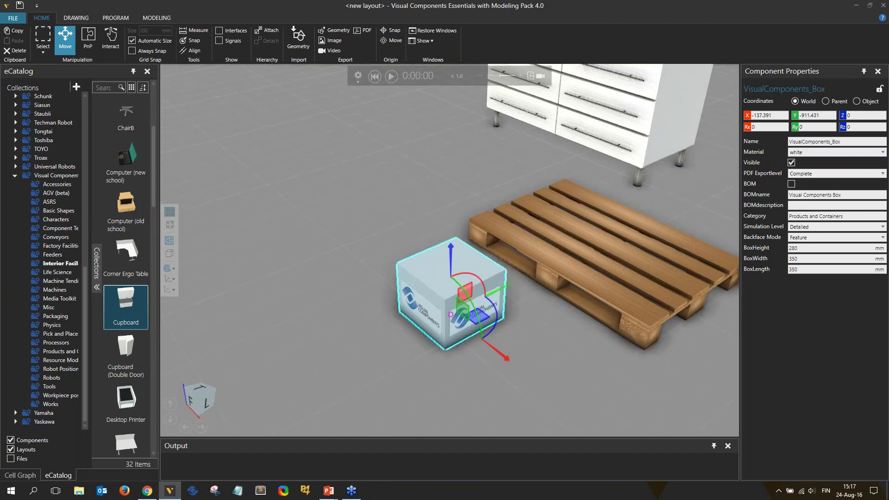
{"action": "middle_click_drag", "start_coordinate": [544, 350], "coordinate": [513, 326]}
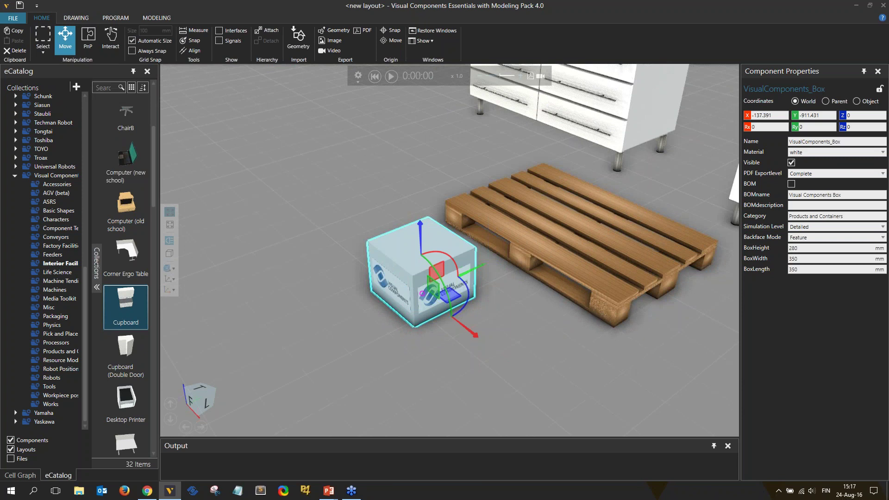
{"action": "right_click_drag", "start_coordinate": [495, 364], "coordinate": [482, 363]}
{"action": "left_click_drag", "start_coordinate": [473, 277], "coordinate": [442, 251]}
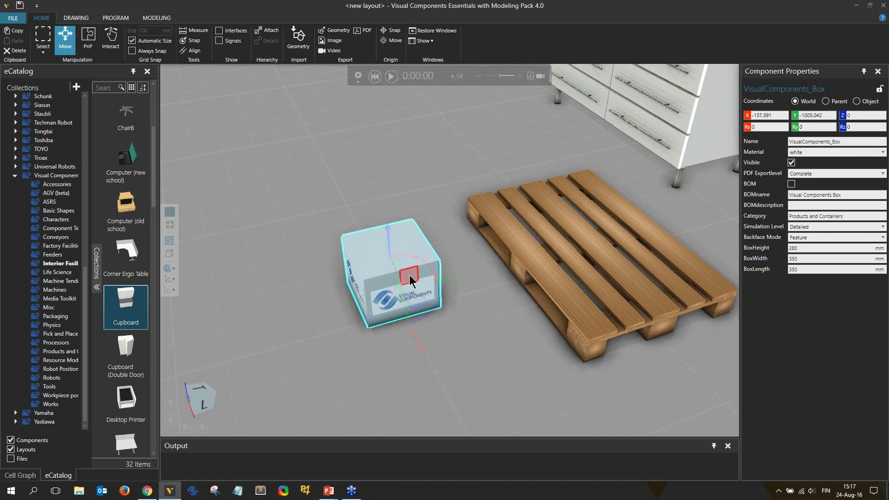
- Lift the box off the floor with the manipulator's planar moves to about X -31, Y -938, Z 246
{"action": "left_click_drag", "start_coordinate": [410, 275], "coordinate": [442, 271]}
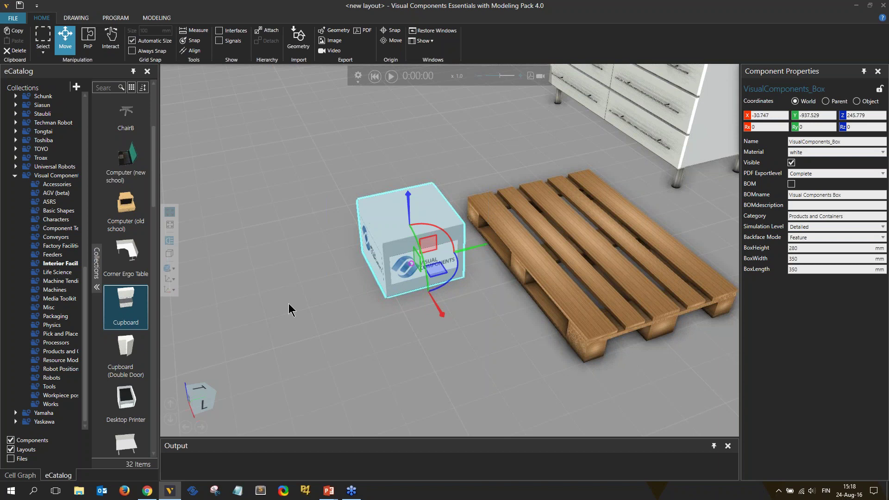
{"action": "right_click_drag", "start_coordinate": [413, 376], "coordinate": [418, 370]}
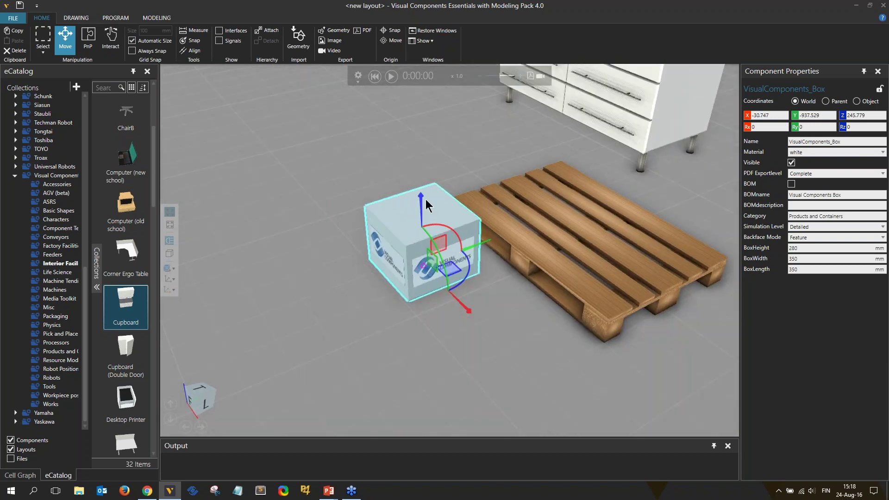
- Raise the box along the Z axis to Z 450, and switch the automatic grid size off and back on
{"action": "left_click_drag", "start_coordinate": [424, 206], "coordinate": [432, 165]}
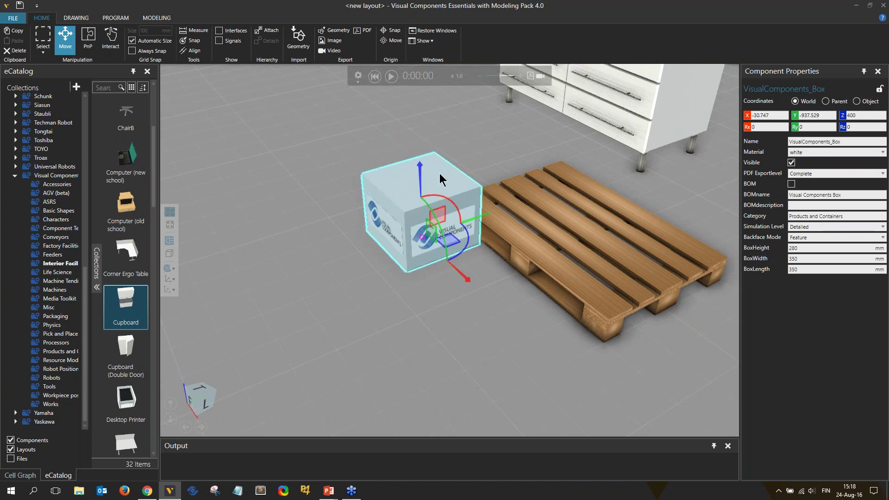
{"action": "scroll", "coordinate": [437, 180], "scroll_direction": "up", "scroll_amount": 3}
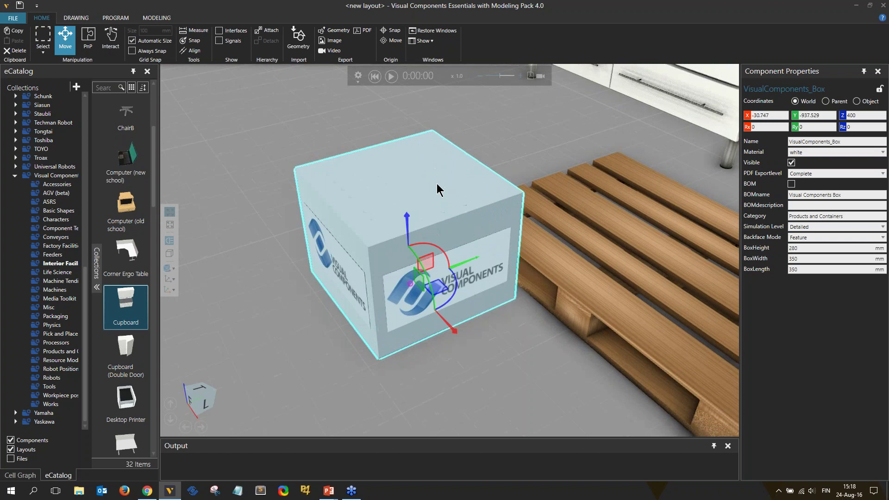
{"action": "scroll", "coordinate": [438, 183], "scroll_direction": "up", "scroll_amount": 2}
{"action": "left_click_drag", "start_coordinate": [412, 249], "coordinate": [411, 220]}
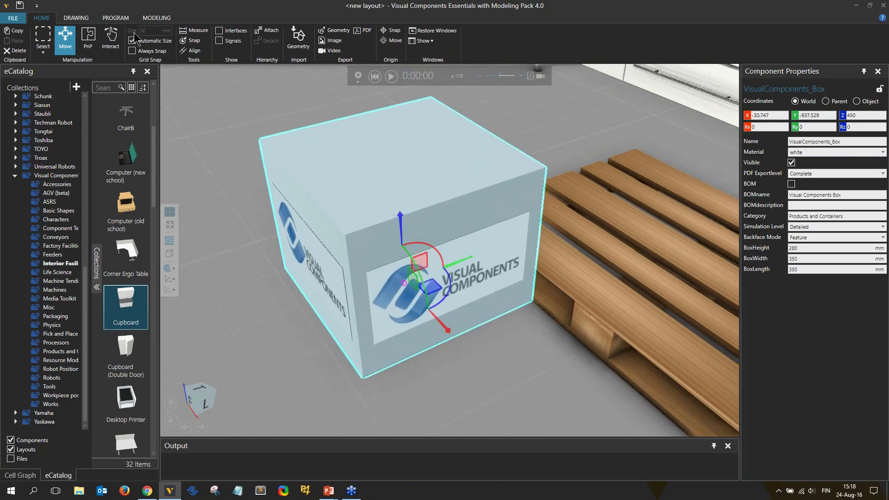
{"action": "left_click", "coordinate": [149, 42]}
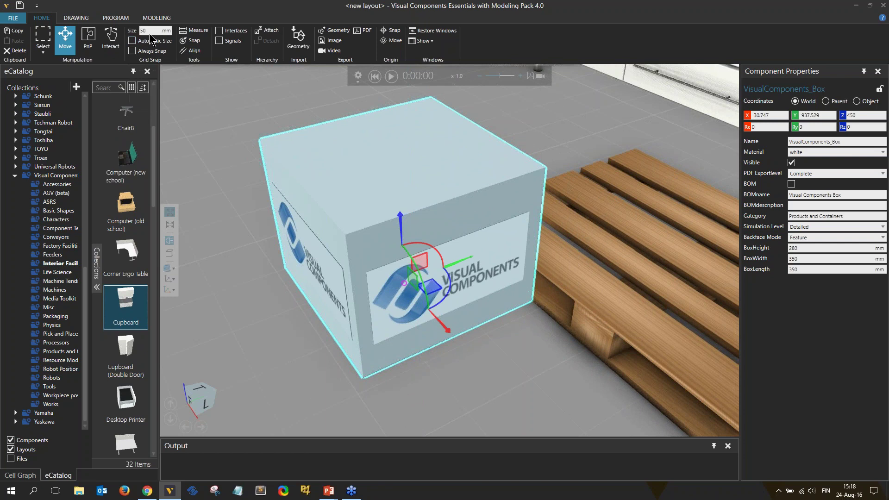
{"action": "left_click", "coordinate": [148, 40]}
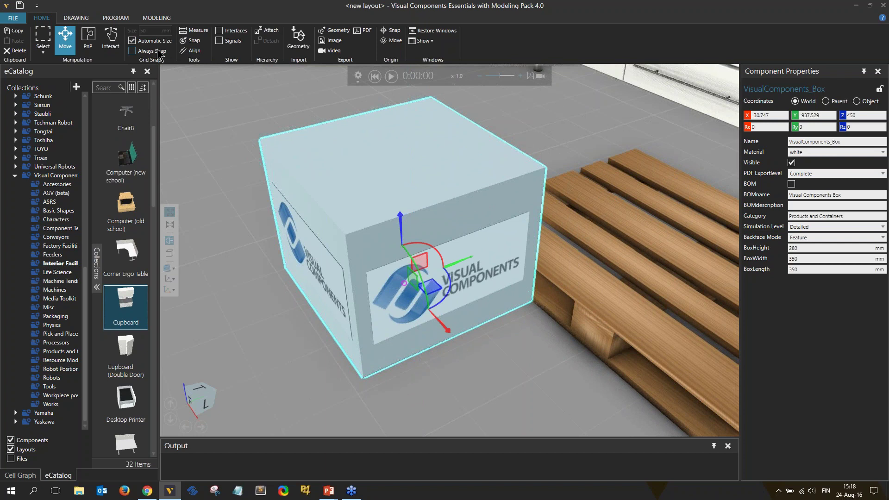
- Lower the box along the Z axis to Z 250 and further down to about Z -6
{"action": "scroll", "coordinate": [295, 201], "scroll_direction": "down", "scroll_amount": 5}
{"action": "scroll", "coordinate": [296, 201], "scroll_direction": "down", "scroll_amount": 2}
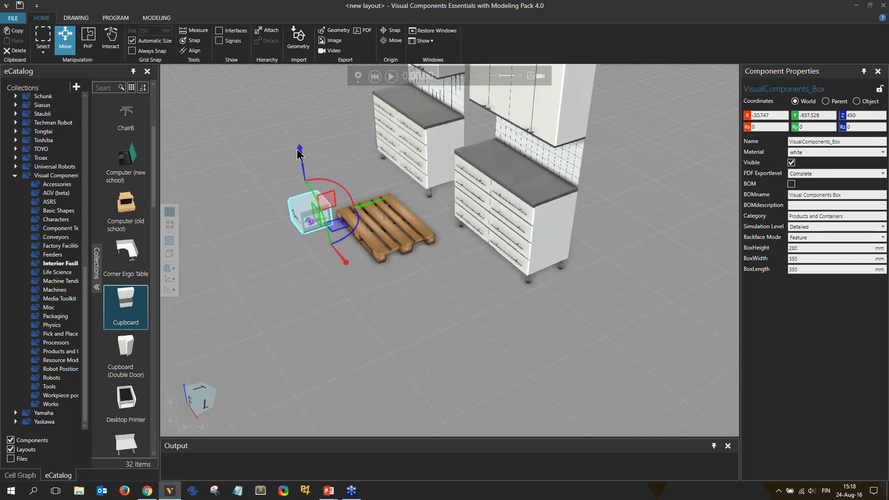
{"action": "mouse_move", "coordinate": [301, 158]}
{"action": "left_mouse_down"}
{"action": "mouse_move", "coordinate": [313, 155]}
{"action": "mouse_move", "coordinate": [321, 184]}
{"action": "mouse_move", "coordinate": [316, 160]}
{"action": "left_mouse_up"}
{"action": "scroll", "coordinate": [268, 232], "scroll_direction": "down", "scroll_amount": 5}
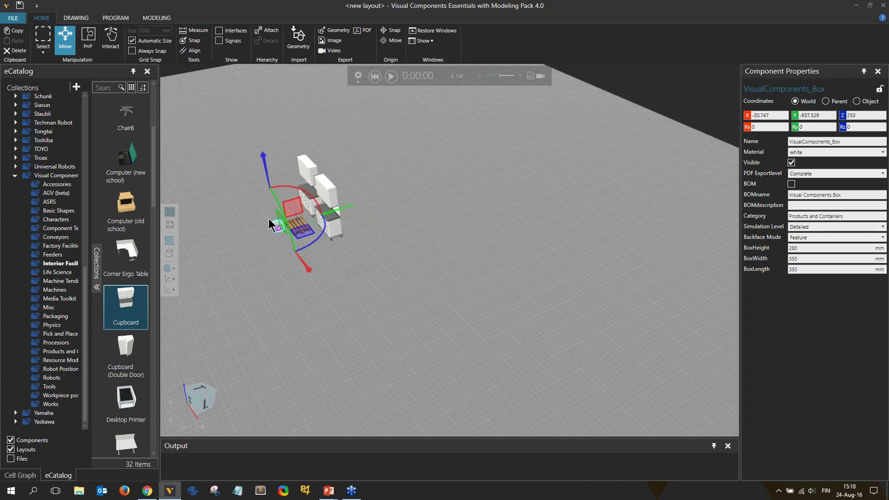
{"action": "mouse_move", "coordinate": [271, 178]}
{"action": "left_mouse_down"}
{"action": "mouse_move", "coordinate": [264, 162]}
{"action": "mouse_move", "coordinate": [284, 164]}
{"action": "mouse_move", "coordinate": [284, 178]}
{"action": "mouse_move", "coordinate": [274, 132]}
{"action": "mouse_move", "coordinate": [258, 138]}
{"action": "mouse_move", "coordinate": [265, 178]}
{"action": "left_mouse_up"}
- Align the box with the pallet's top surface at Z 144 and with the pallet's near corner at X 600, one axis at a time
{"action": "scroll", "coordinate": [268, 241], "scroll_direction": "up", "scroll_amount": 5}
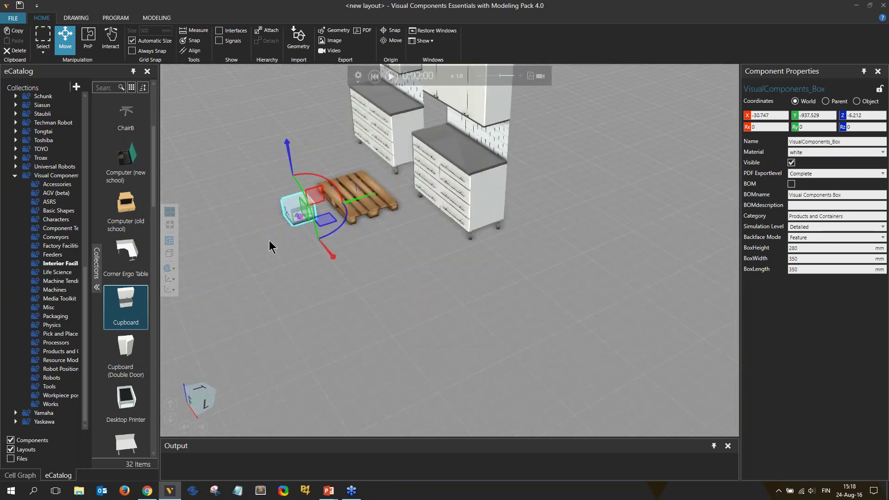
{"action": "scroll", "coordinate": [278, 241], "scroll_direction": "up", "scroll_amount": 6}
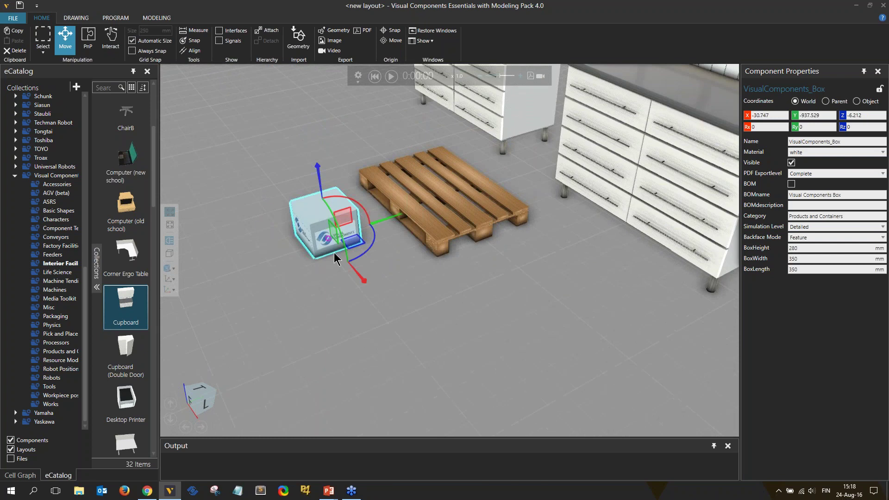
{"action": "left_click_drag", "start_coordinate": [320, 171], "coordinate": [306, 138]}
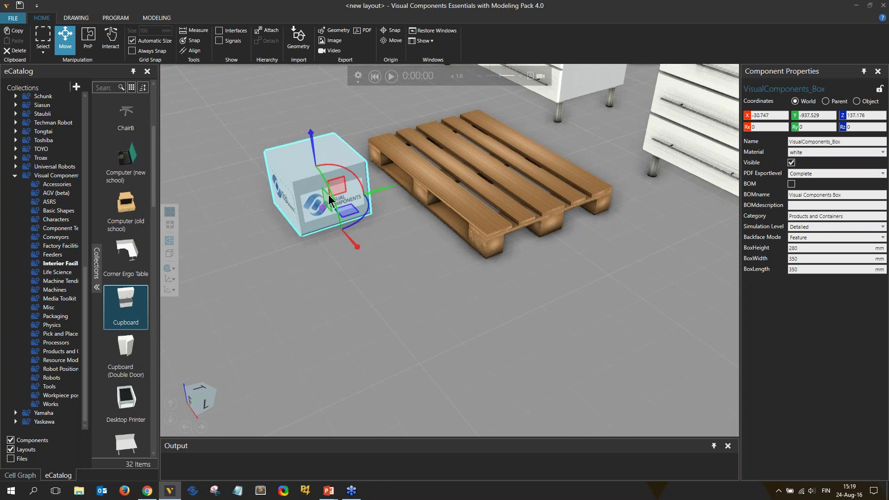
{"action": "left_click_drag", "start_coordinate": [313, 133], "coordinate": [487, 232]}
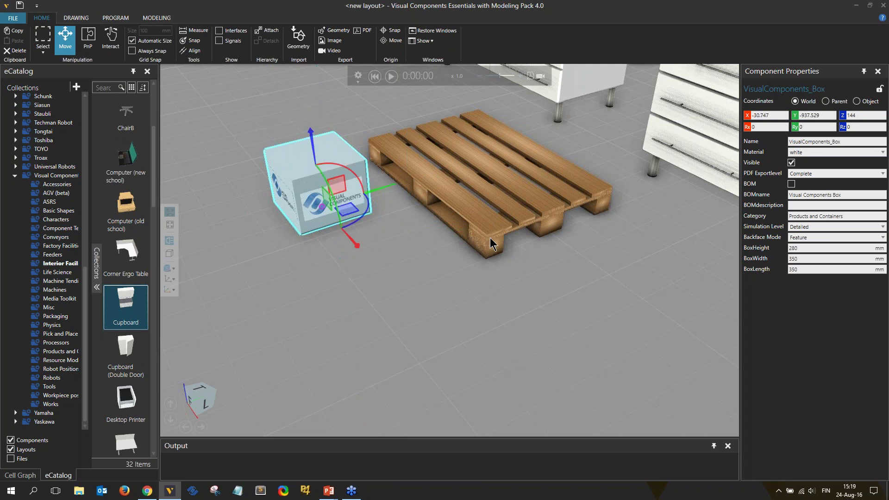
{"action": "left_click_drag", "start_coordinate": [355, 246], "coordinate": [489, 233]}
- Snap the box's origin to the pallet's far top corner at X -600, Y -400, Z 144, and slide it along the long edge to about X -435
{"action": "mouse_move", "coordinate": [481, 290]}
{"action": "right_mouse_down"}
{"action": "mouse_move", "coordinate": [504, 289]}
{"action": "mouse_move", "coordinate": [487, 295]}
{"action": "mouse_move", "coordinate": [488, 304]}
{"action": "right_mouse_up"}
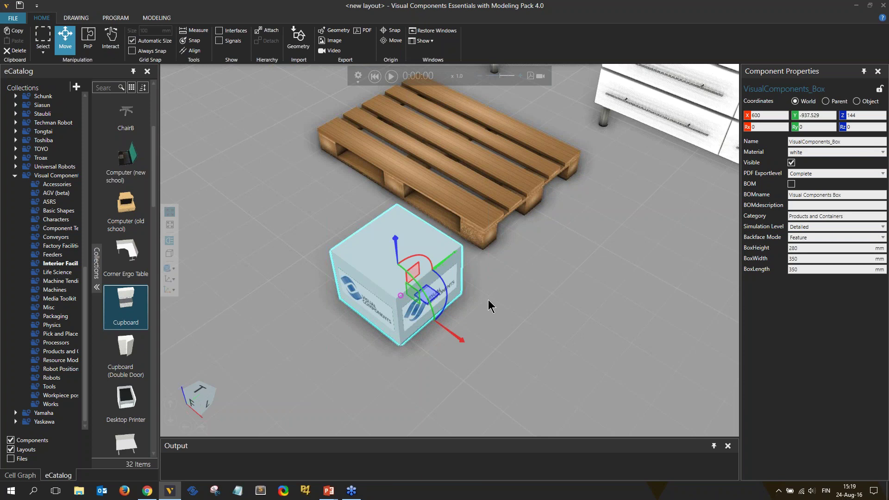
{"action": "right_click_drag", "start_coordinate": [491, 293], "coordinate": [521, 288]}
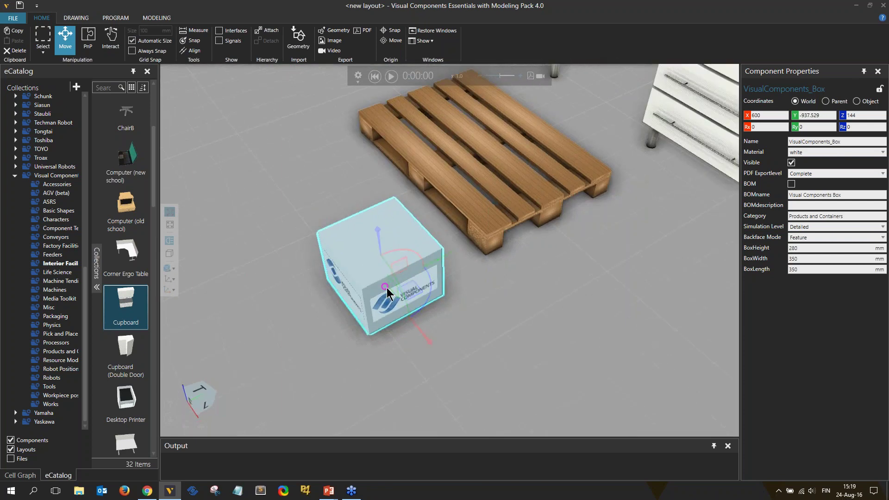
{"action": "left_click_drag", "start_coordinate": [387, 288], "coordinate": [364, 116]}
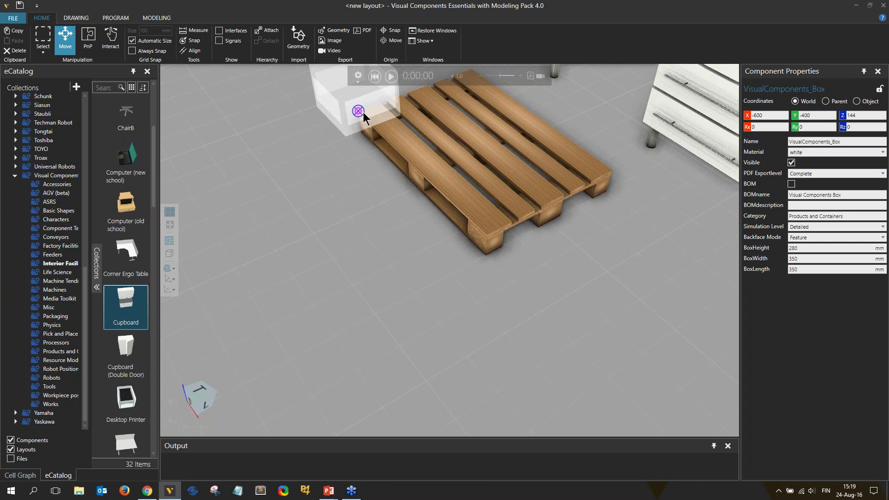
{"action": "left_click_drag", "start_coordinate": [363, 112], "coordinate": [384, 123]}
{"action": "scroll", "coordinate": [404, 165], "scroll_direction": "up", "scroll_amount": 1}
{"action": "scroll", "coordinate": [404, 166], "scroll_direction": "down", "scroll_amount": 3}
{"action": "mouse_move", "coordinate": [398, 185]}
{"action": "left_mouse_down"}
{"action": "mouse_move", "coordinate": [412, 195]}
{"action": "mouse_move", "coordinate": [393, 185]}
{"action": "mouse_move", "coordinate": [381, 192]}
{"action": "mouse_move", "coordinate": [390, 190]}
{"action": "left_mouse_up"}
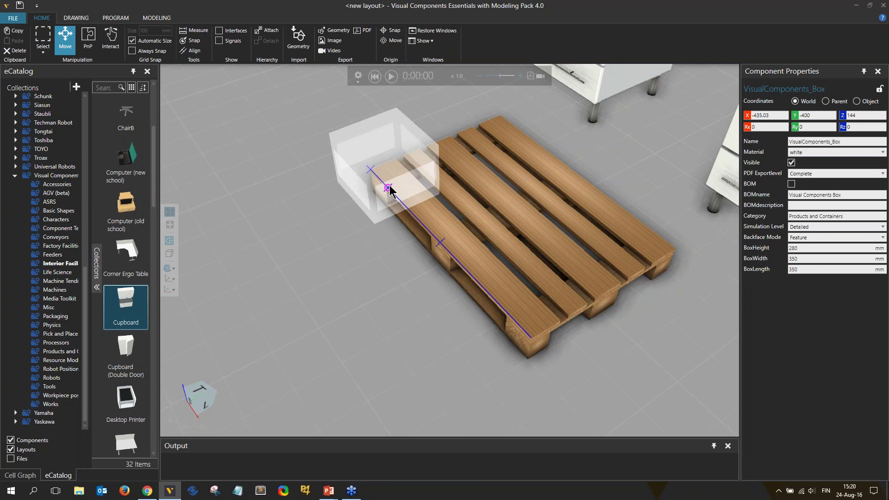
- Pull the box off the pallet to about X -430, Y -744, Z 25, and snap it back to the corner at X -600, Y -400, Z 144
{"action": "left_click_drag", "start_coordinate": [390, 185], "coordinate": [326, 229]}
{"action": "left_click_drag", "start_coordinate": [429, 218], "coordinate": [326, 245]}
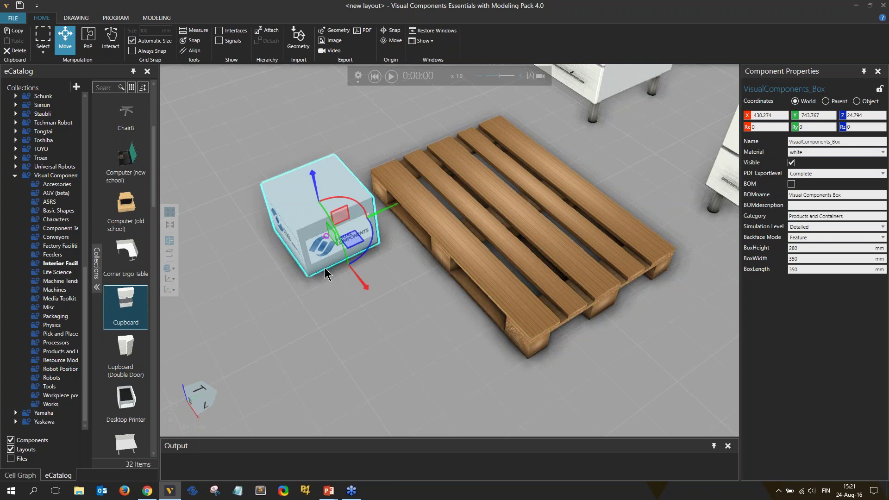
{"action": "left_click_drag", "start_coordinate": [325, 241], "coordinate": [372, 170]}
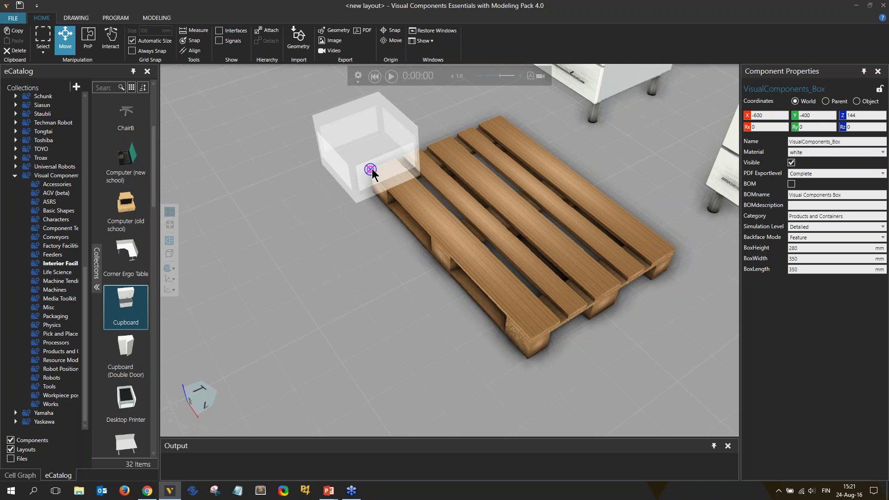
- Practise snapping the box onto the centre of the pallet's outer plank at X 0, Y -327.5, Z 144, pulling it away once in between
{"action": "left_click_drag", "start_coordinate": [380, 166], "coordinate": [416, 202]}
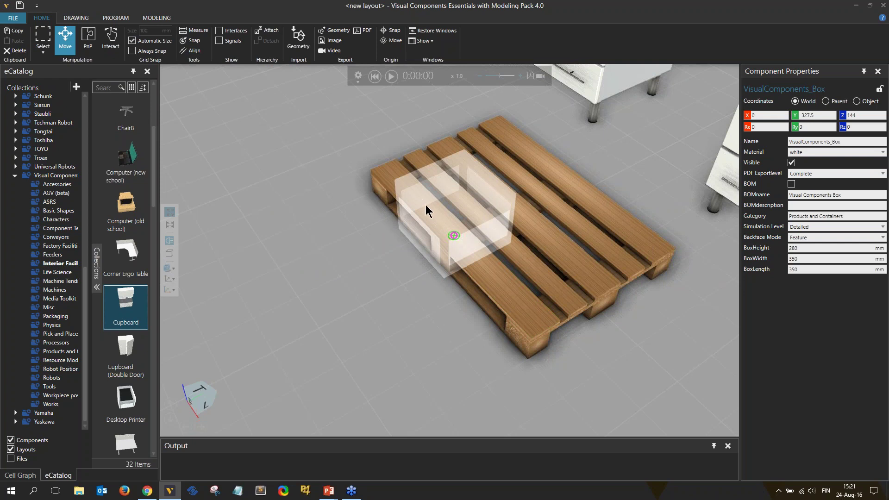
{"action": "left_click_drag", "start_coordinate": [402, 208], "coordinate": [293, 254]}
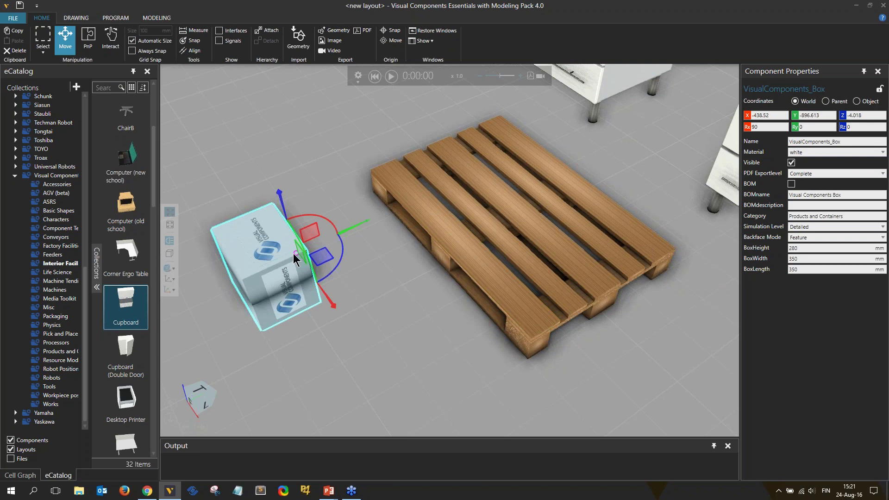
{"action": "left_click_drag", "start_coordinate": [294, 254], "coordinate": [426, 207]}
{"action": "left_click_drag", "start_coordinate": [399, 178], "coordinate": [448, 232]}
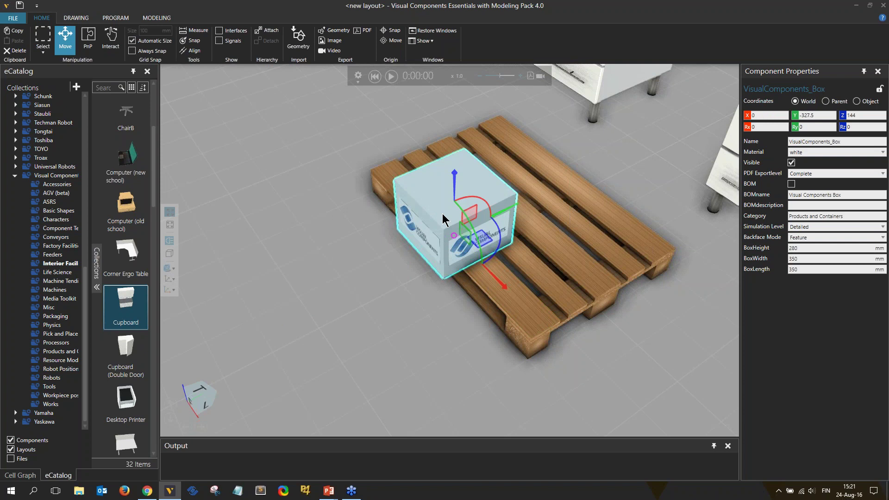
- Pull the box off the pallet along Y to about Y -773, and move it onto the pallet's corner at about X -413, Y -225, Z 148
{"action": "left_click_drag", "start_coordinate": [504, 213], "coordinate": [419, 254]}
{"action": "right_click_drag", "start_coordinate": [470, 352], "coordinate": [540, 316]}
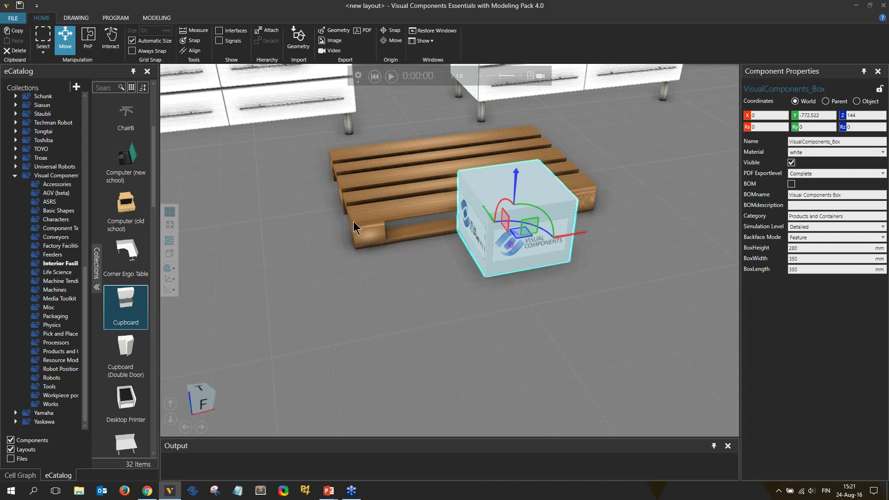
{"action": "scroll", "coordinate": [353, 222], "scroll_direction": "up", "scroll_amount": 3}
{"action": "scroll", "coordinate": [353, 220], "scroll_direction": "down", "scroll_amount": 3}
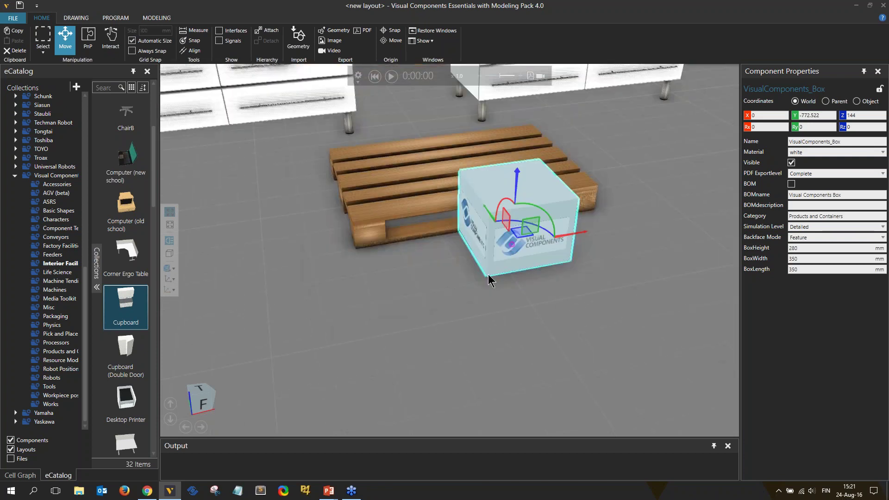
{"action": "right_click_drag", "start_coordinate": [484, 288], "coordinate": [538, 253]}
{"action": "left_click_drag", "start_coordinate": [477, 194], "coordinate": [357, 212]}
{"action": "right_click_drag", "start_coordinate": [358, 212], "coordinate": [430, 287]}
{"action": "left_click_drag", "start_coordinate": [513, 200], "coordinate": [426, 179]}
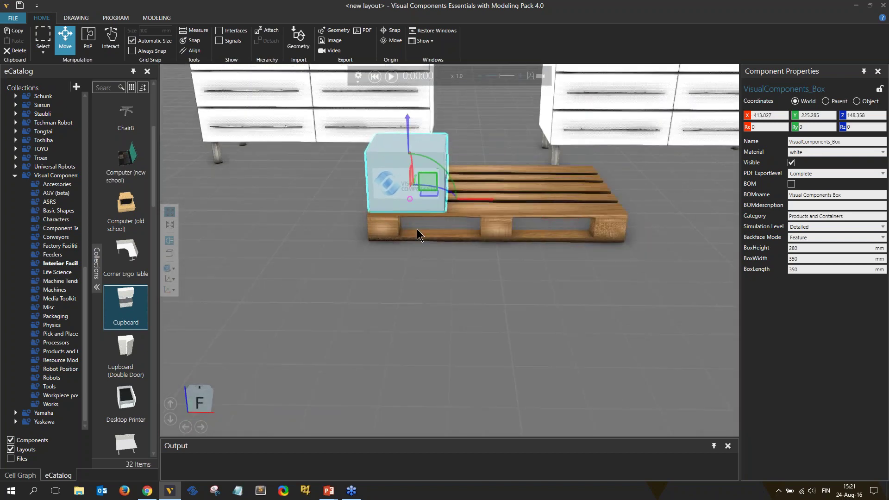
- Move the box in the XZ plane above the pallet to about X 233, Z 439
{"action": "scroll", "coordinate": [375, 214], "scroll_direction": "up", "scroll_amount": 5}
{"action": "mouse_move", "coordinate": [366, 215]}
{"action": "right_mouse_down"}
{"action": "mouse_move", "coordinate": [324, 218]}
{"action": "mouse_move", "coordinate": [356, 224]}
{"action": "right_mouse_up"}
{"action": "scroll", "coordinate": [371, 271], "scroll_direction": "down", "scroll_amount": 5}
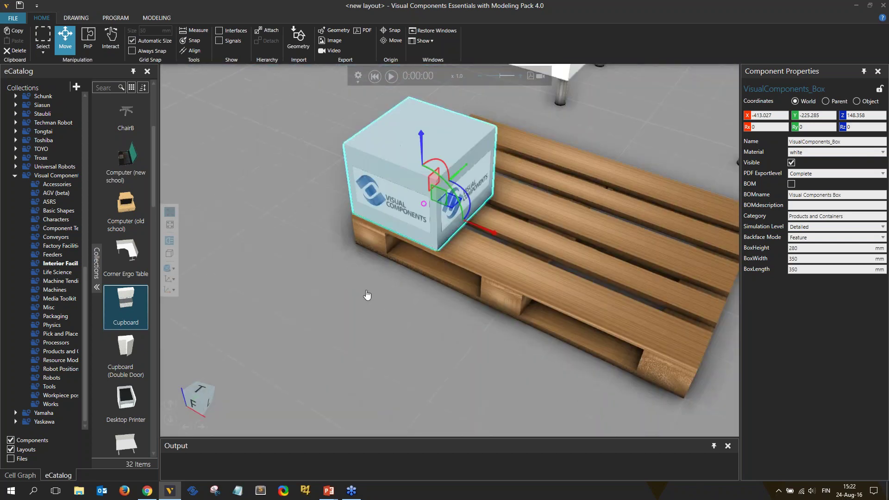
{"action": "scroll", "coordinate": [366, 294], "scroll_direction": "up", "scroll_amount": 2}
{"action": "left_click_drag", "start_coordinate": [407, 228], "coordinate": [618, 227]}
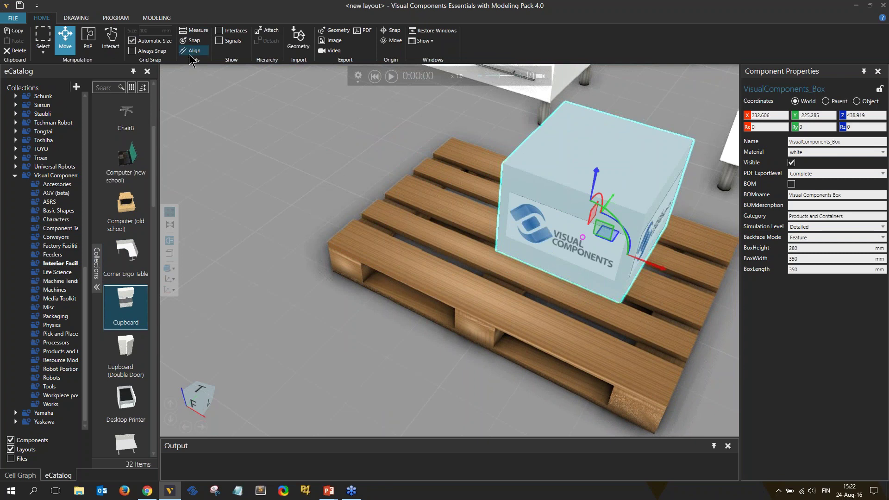
- Select the pallet, the box and both cupboards with a selection rectangle, and clear the selection
{"action": "scroll", "coordinate": [238, 126], "scroll_direction": "down", "scroll_amount": 5}
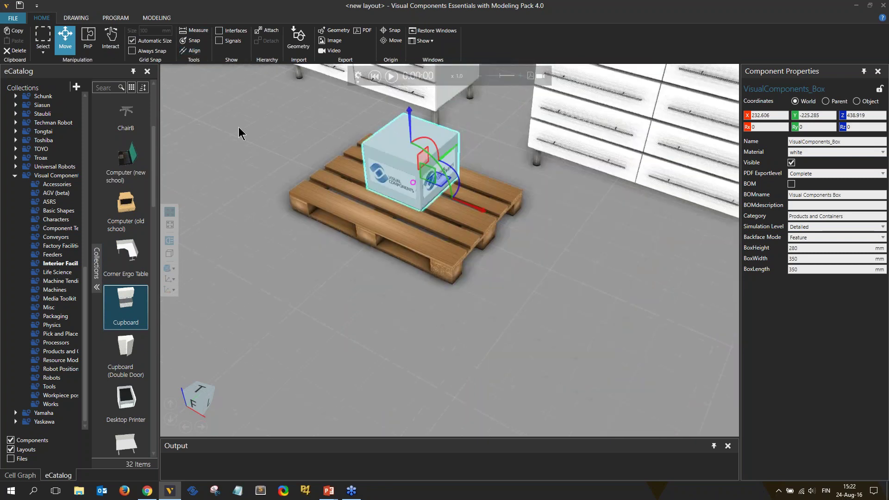
{"action": "middle_click_drag", "start_coordinate": [255, 179], "coordinate": [271, 219]}
{"action": "right_click_drag", "start_coordinate": [296, 231], "coordinate": [281, 227]}
{"action": "scroll", "coordinate": [281, 222], "scroll_direction": "down", "scroll_amount": 3}
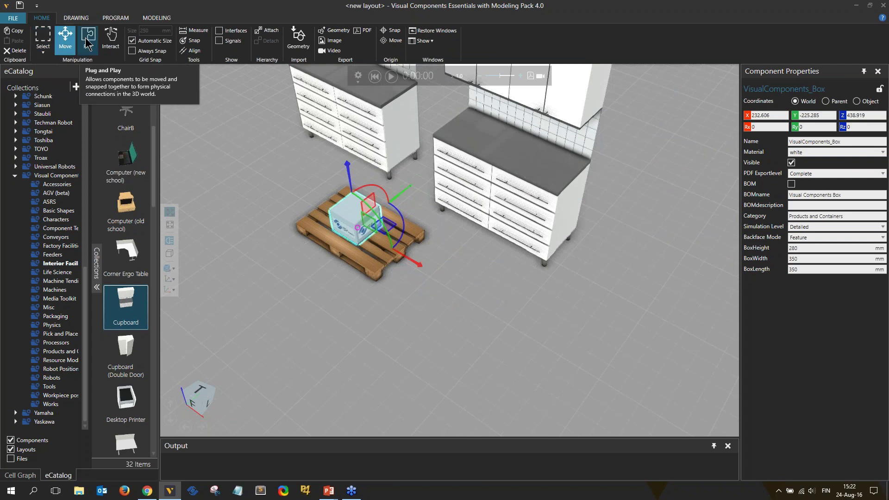
{"action": "left_click", "coordinate": [44, 39]}
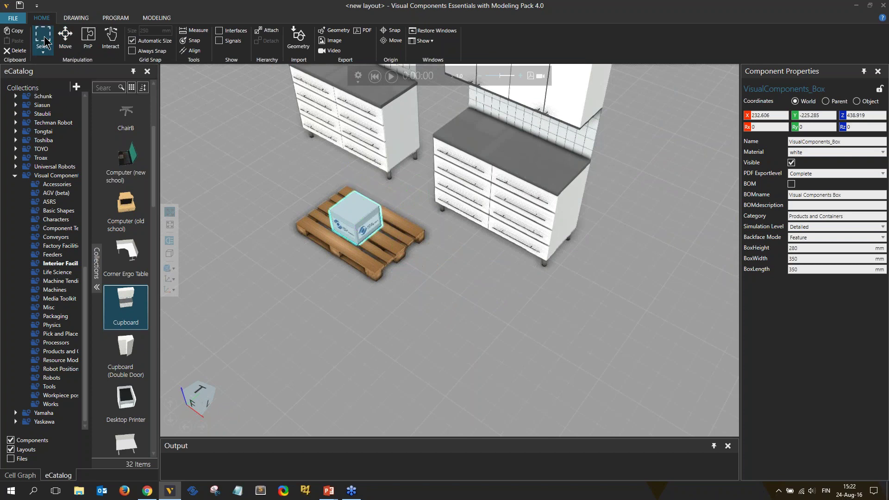
{"action": "scroll", "coordinate": [220, 139], "scroll_direction": "up", "scroll_amount": 3}
{"action": "left_click_drag", "start_coordinate": [265, 131], "coordinate": [626, 351]}
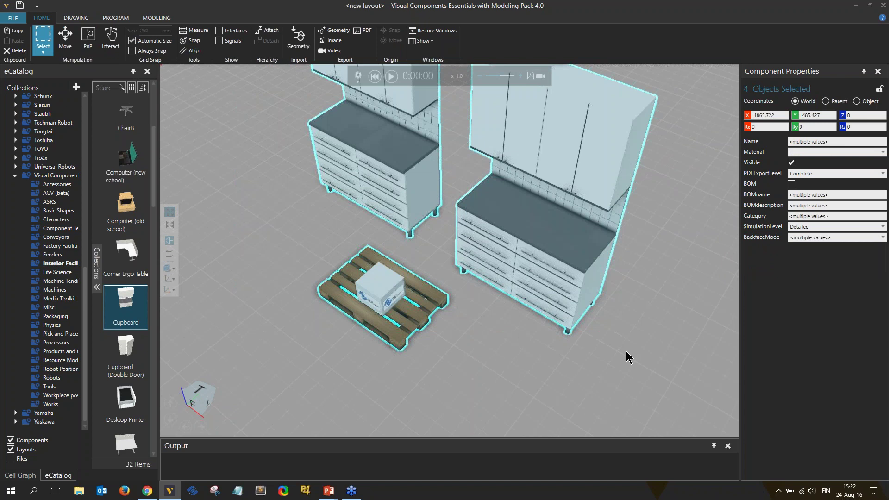
{"action": "left_click", "coordinate": [595, 366]}
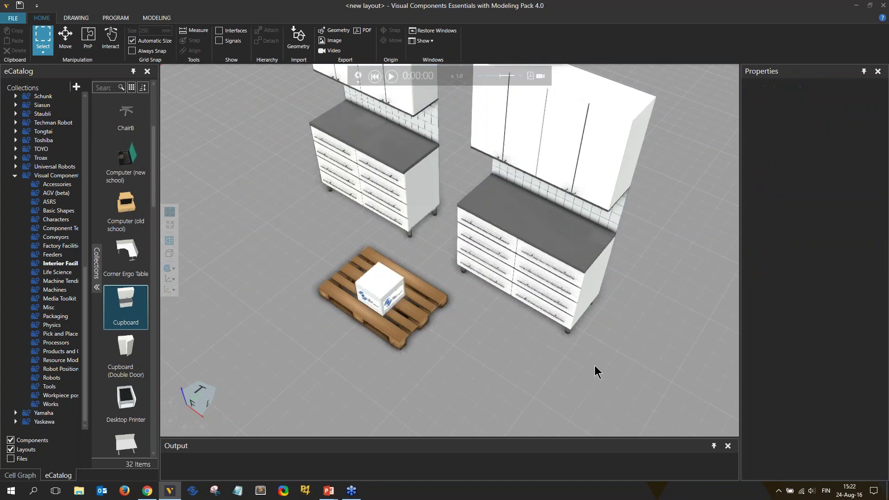
- Select the pallet, add both cupboards to the selection one by one, remove them again, and clear the selection
{"action": "left_click", "coordinate": [425, 303]}
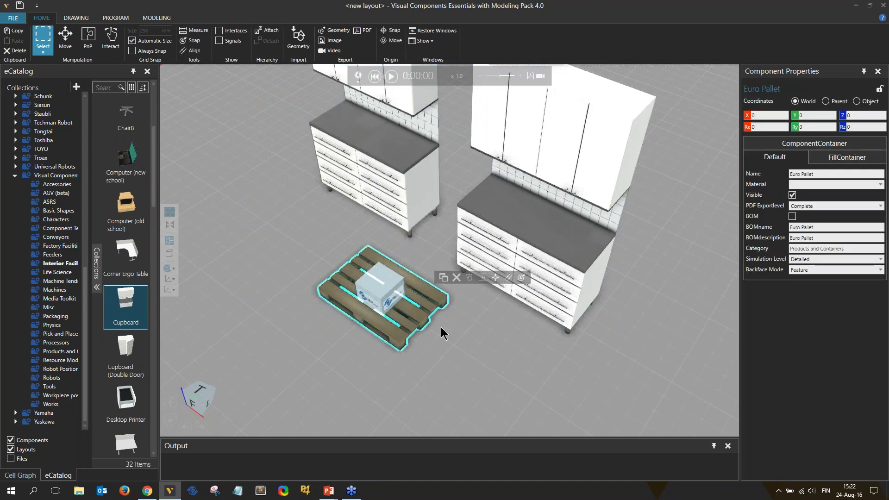
{"action": "left_click", "coordinate": [391, 186], "text": "ctrl"}
{"action": "left_click", "coordinate": [534, 286], "text": "ctrl"}
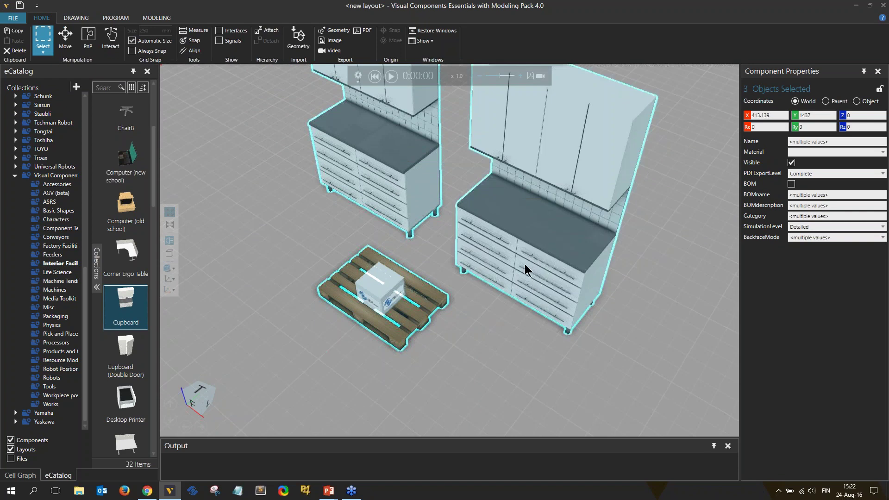
{"action": "left_click", "coordinate": [513, 231], "text": "ctrl"}
{"action": "left_click", "coordinate": [371, 162], "text": "ctrl"}
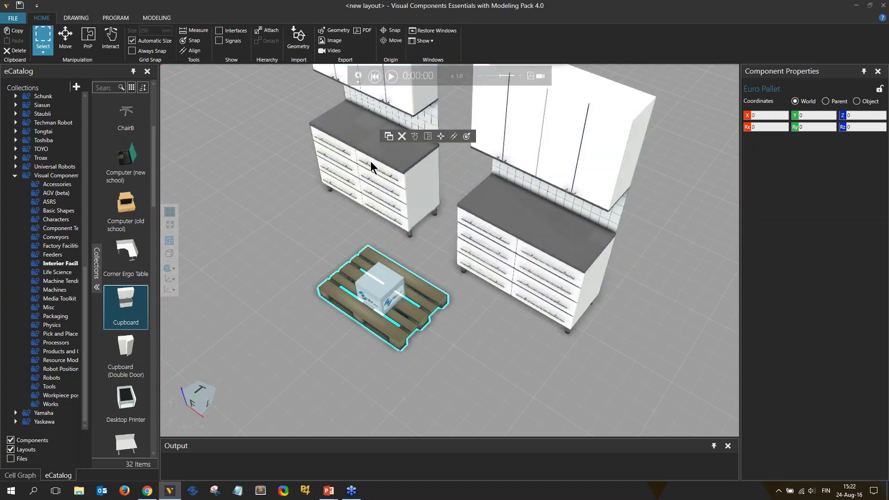
{"action": "left_click", "coordinate": [422, 247]}
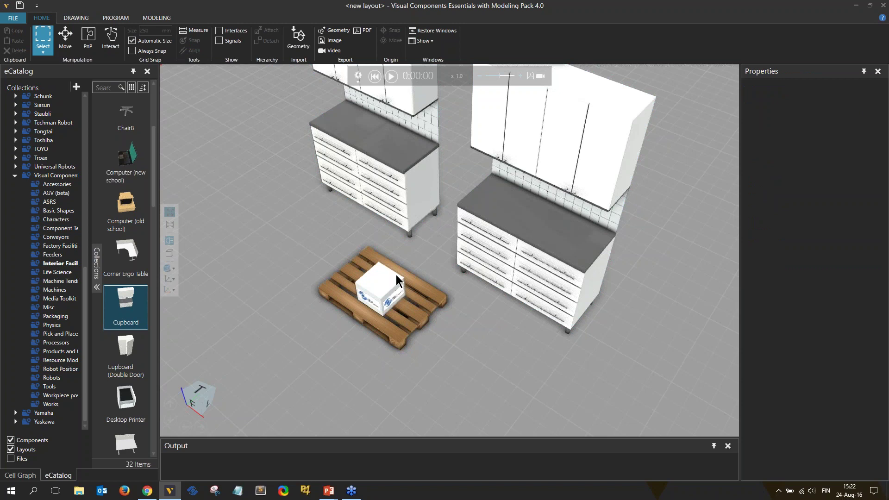
- Select the pallet, the box and both cupboards together with a rectangle around them
{"action": "left_click_drag", "start_coordinate": [231, 83], "coordinate": [679, 387]}
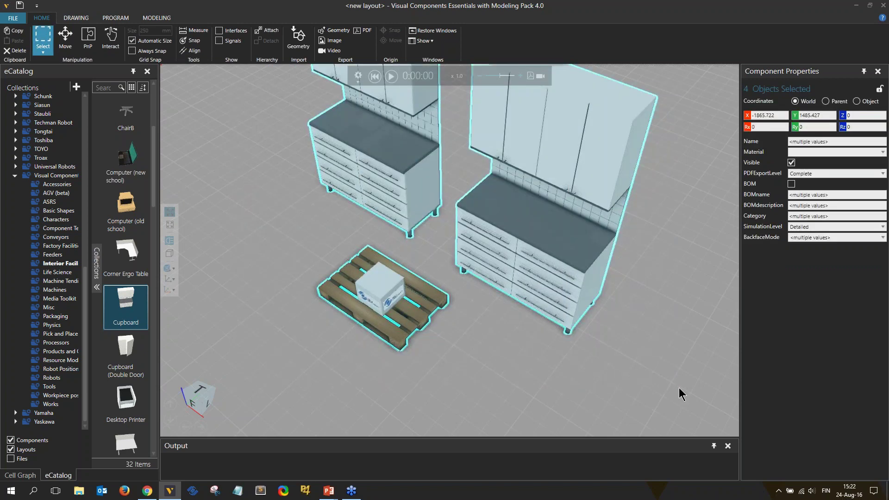
- Use free-form selection to select the pallet, the box and the rear cupboard, leaving out the other cupboard
{"action": "scroll", "coordinate": [347, 254], "scroll_direction": "down", "scroll_amount": 3}
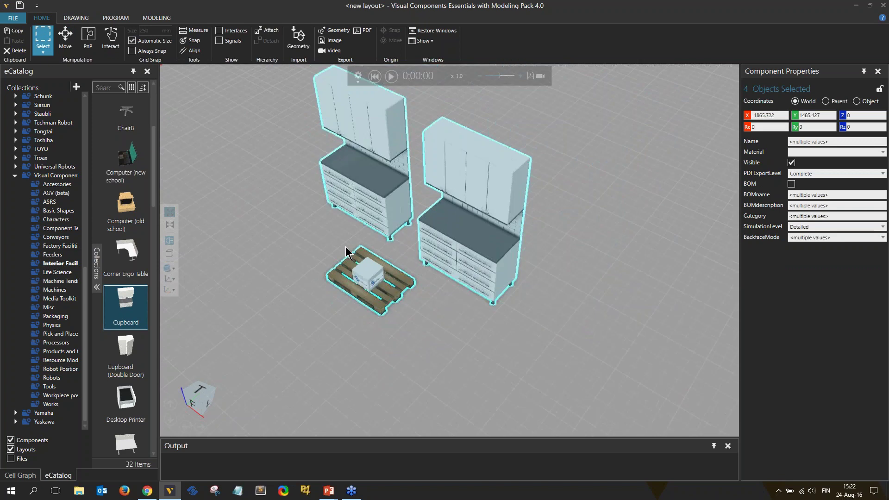
{"action": "left_click", "coordinate": [43, 52]}
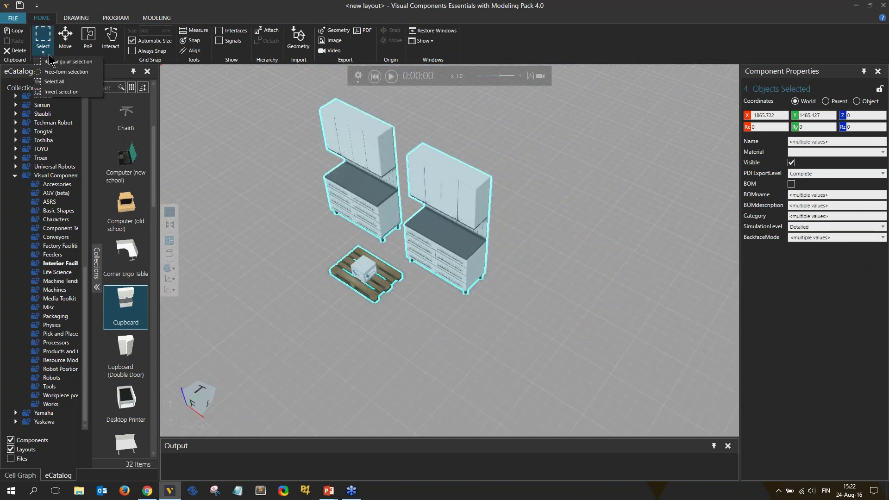
{"action": "left_click", "coordinate": [67, 72]}
{"action": "left_click", "coordinate": [260, 173]}
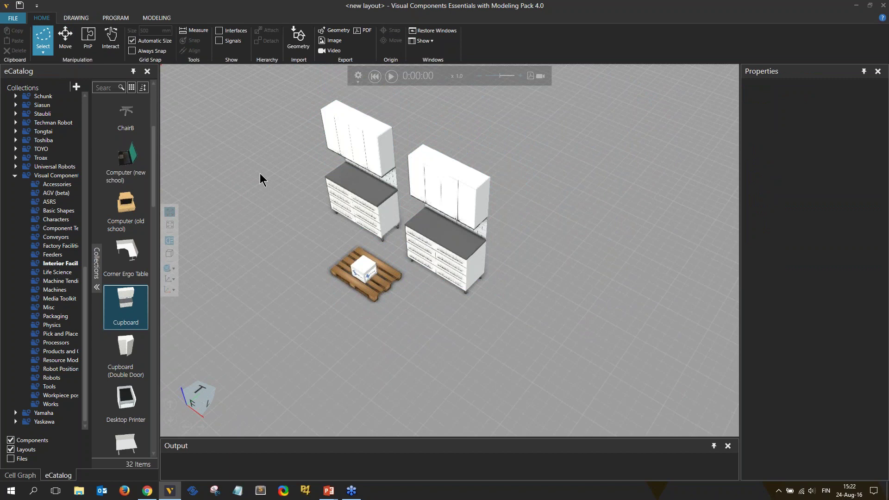
{"action": "mouse_move", "coordinate": [387, 225]}
{"action": "left_mouse_down"}
{"action": "mouse_move", "coordinate": [375, 113]}
{"action": "mouse_move", "coordinate": [300, 119]}
{"action": "left_mouse_up"}
{"action": "left_click_drag", "start_coordinate": [409, 296], "coordinate": [410, 288]}
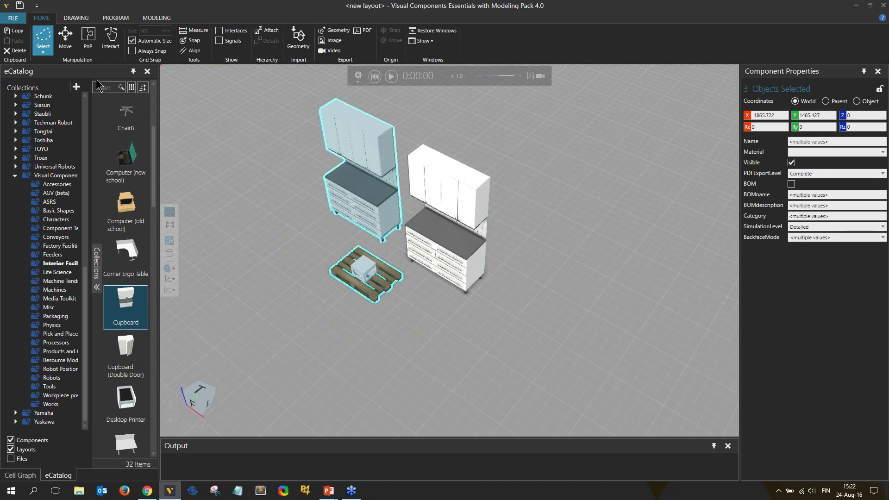
- Invert the selection, select all components in the layout, and clear the selection
{"action": "left_click", "coordinate": [49, 54]}
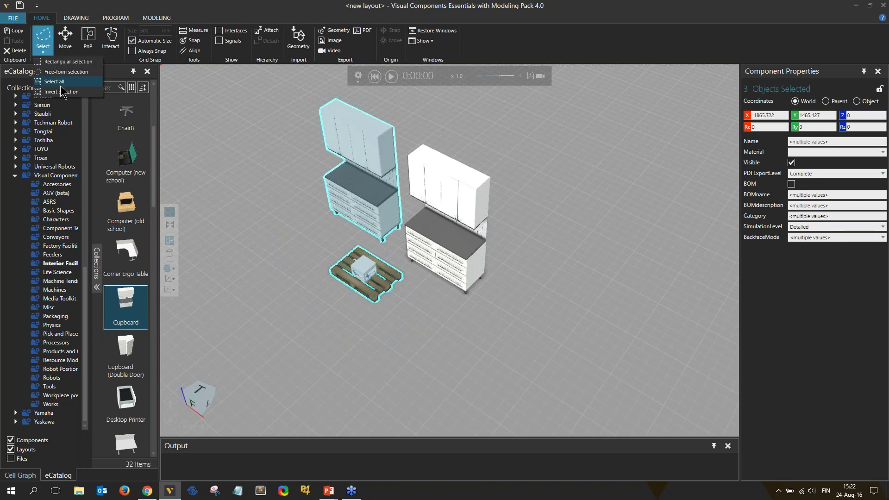
{"action": "left_click", "coordinate": [62, 92]}
{"action": "left_click", "coordinate": [45, 52]}
{"action": "left_click", "coordinate": [51, 80]}
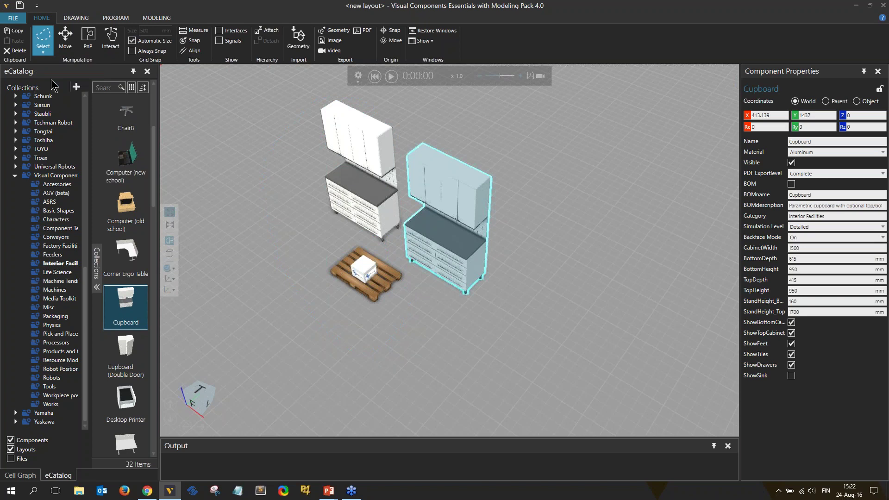
{"action": "left_click", "coordinate": [261, 214]}
- Move the front cupboard slightly farther away from the rear cupboard in PnP mode
{"action": "left_click", "coordinate": [87, 38]}
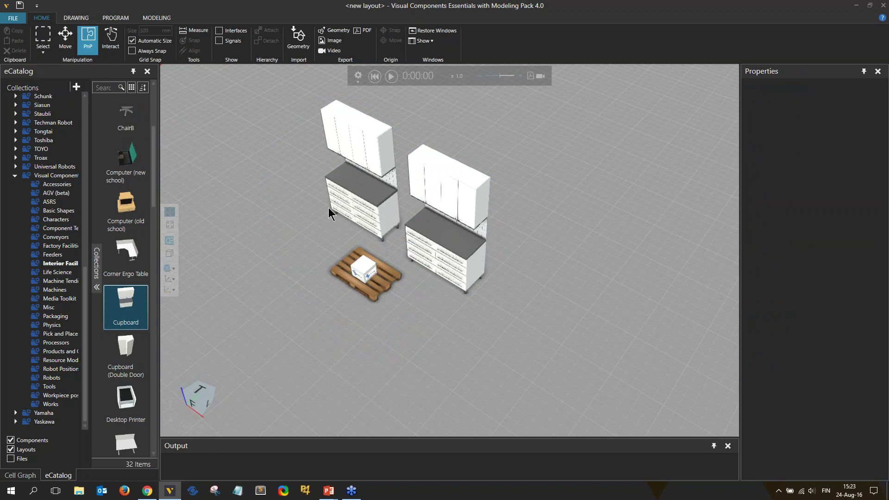
{"action": "left_click", "coordinate": [441, 224]}
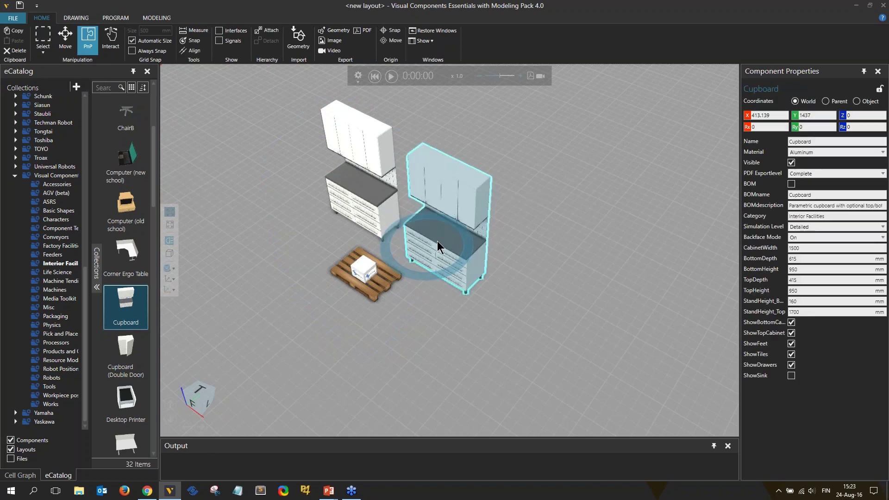
{"action": "left_click_drag", "start_coordinate": [437, 241], "coordinate": [457, 247]}
- Select the pallet, the box and both cupboards with selection rectangles in PnP mode, and clear the selection
{"action": "left_click_drag", "start_coordinate": [233, 116], "coordinate": [551, 335]}
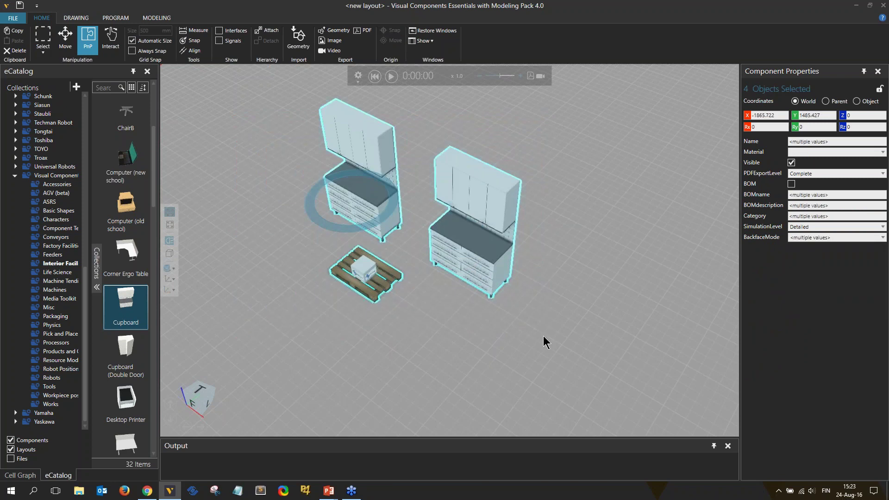
{"action": "left_click", "coordinate": [287, 238]}
{"action": "left_click_drag", "start_coordinate": [227, 115], "coordinate": [592, 352]}
{"action": "left_click_drag", "start_coordinate": [256, 123], "coordinate": [473, 307]}
{"action": "left_click", "coordinate": [496, 349]}
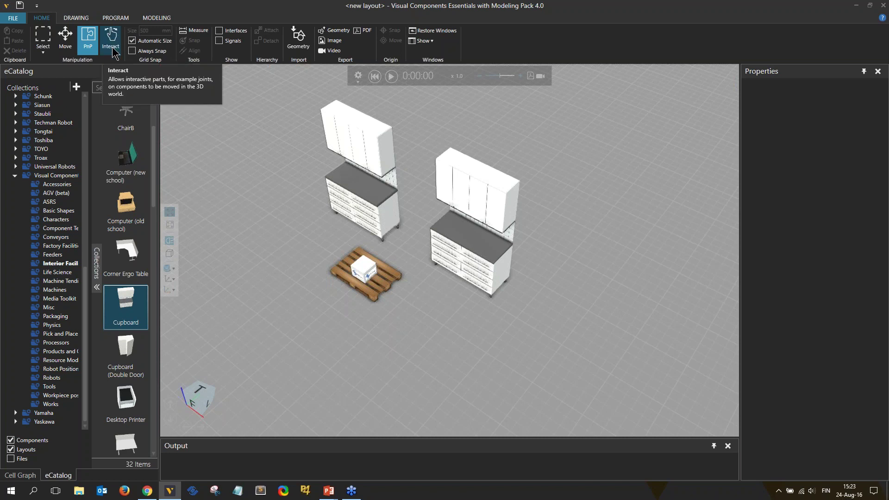
{"action": "key", "text": "alt+Tab"}
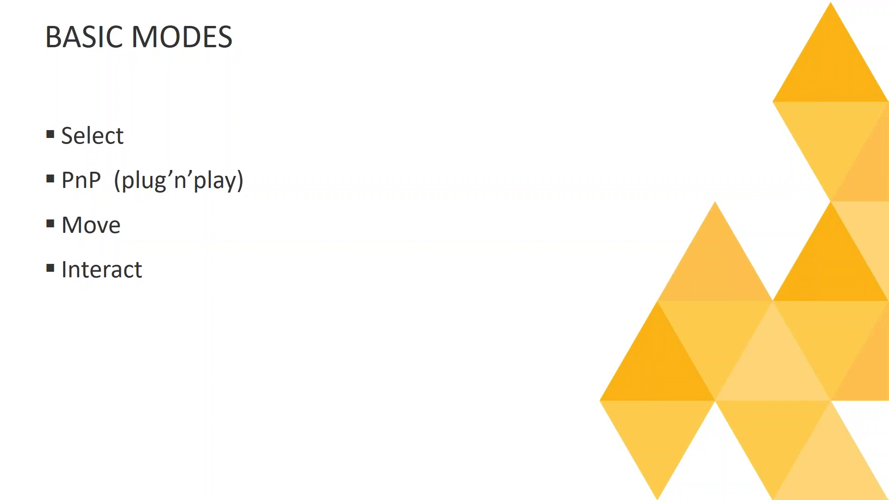
{"action": "key", "text": "Right"}
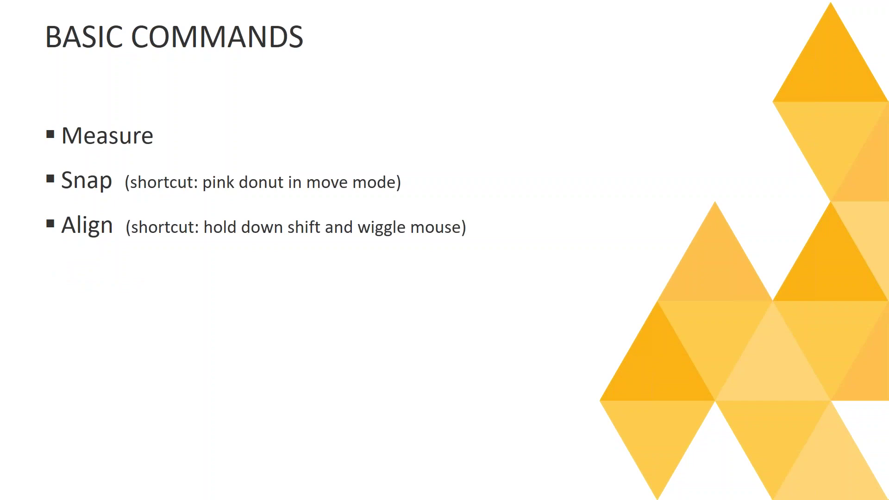
{"action": "key", "text": "alt+Tab"}
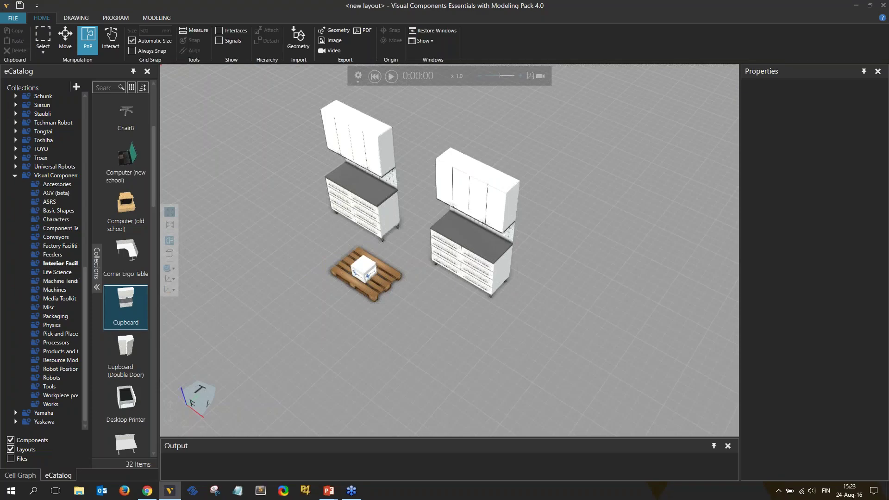
- Move the box off the pallet in PnP mode to about X -962, Y -129
{"action": "scroll", "coordinate": [341, 264], "scroll_direction": "up", "scroll_amount": 5}
{"action": "left_click", "coordinate": [409, 291]}
{"action": "left_click_drag", "start_coordinate": [410, 291], "coordinate": [298, 209]}
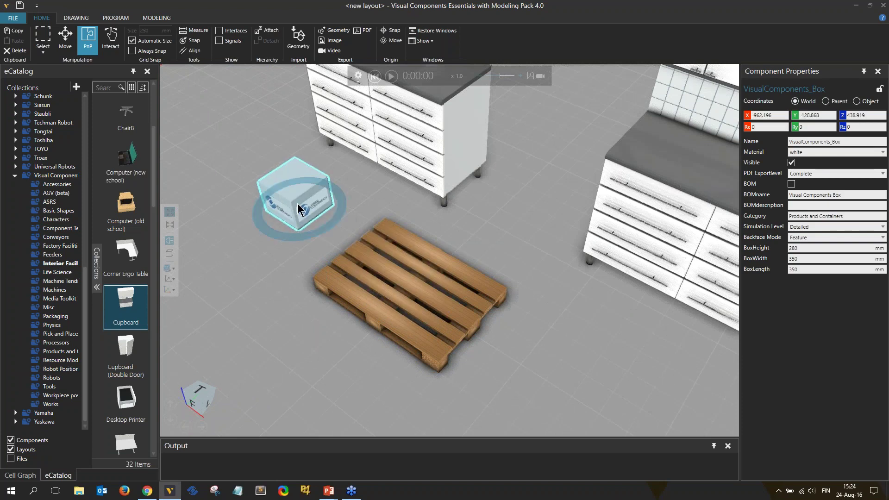
- Measure the distance between the pallet's two long top edges
{"action": "right_click_drag", "start_coordinate": [463, 295], "coordinate": [471, 284]}
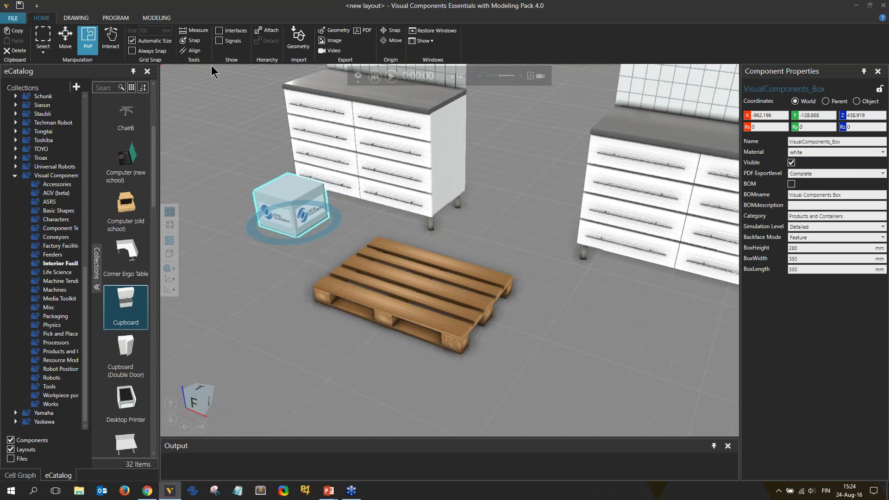
{"action": "left_click", "coordinate": [196, 32]}
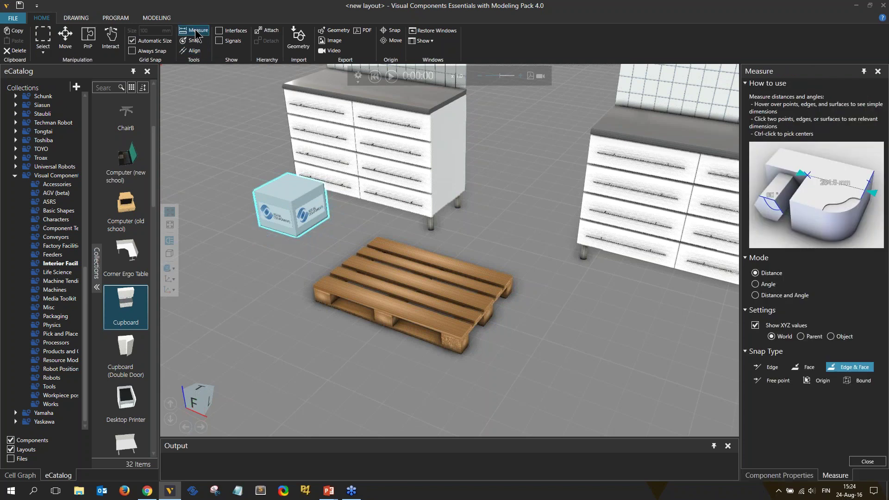
{"action": "left_click", "coordinate": [342, 300]}
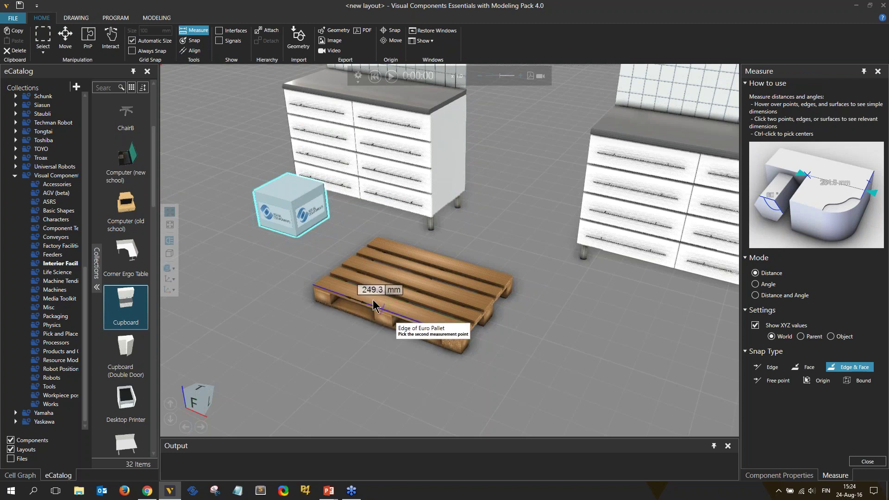
{"action": "left_click", "coordinate": [415, 251]}
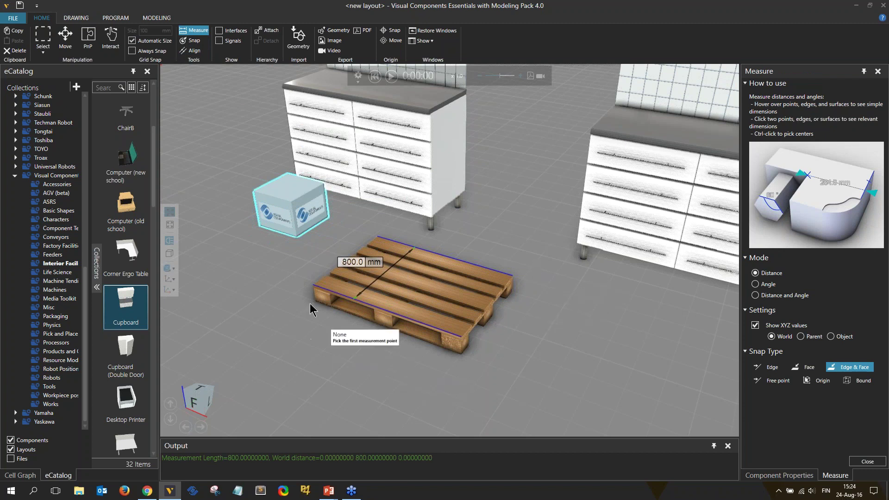
{"action": "key", "text": "Escape"}
- Measure the distance from the pallet's bottom front corner to its diagonally opposite top corner, and close the measurement
{"action": "scroll", "coordinate": [319, 326], "scroll_direction": "up", "scroll_amount": 3}
{"action": "left_click", "coordinate": [193, 30]}
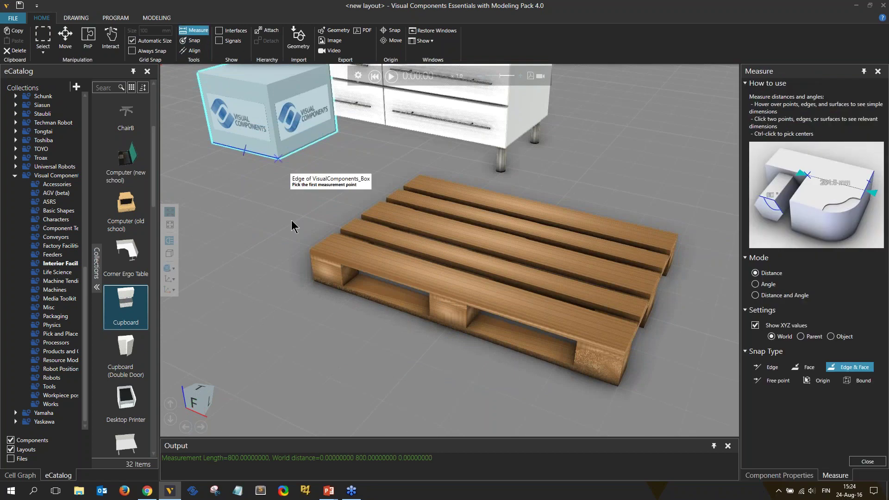
{"action": "left_click", "coordinate": [315, 282]}
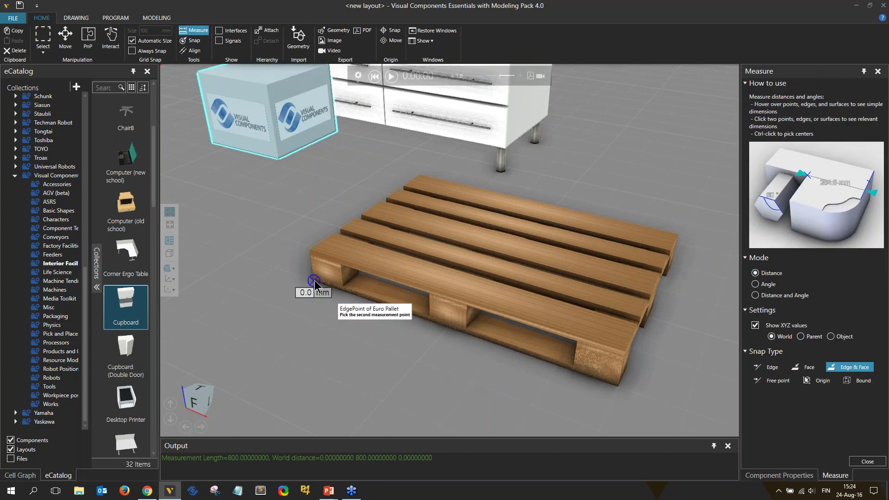
{"action": "left_click", "coordinate": [677, 235]}
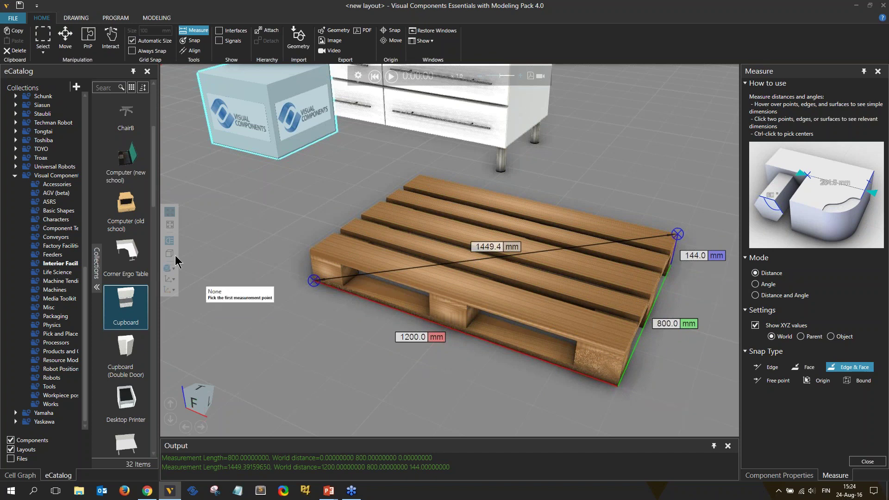
{"action": "key", "text": "Escape"}
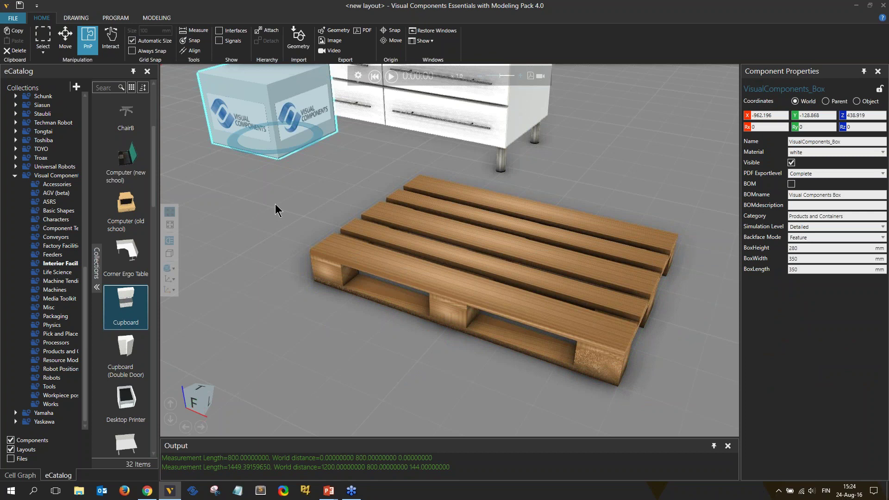
- Measure the box diagonally from its bottom front corner to the opposite top corner and examine the dimensions from several angles
{"action": "middle_click_drag", "start_coordinate": [275, 204], "coordinate": [354, 336]}
{"action": "left_click", "coordinate": [195, 32]}
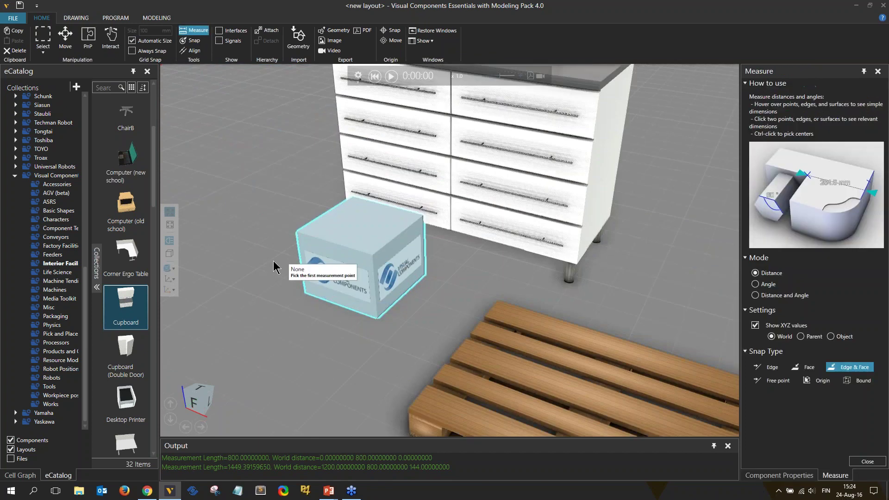
{"action": "left_click", "coordinate": [305, 295]}
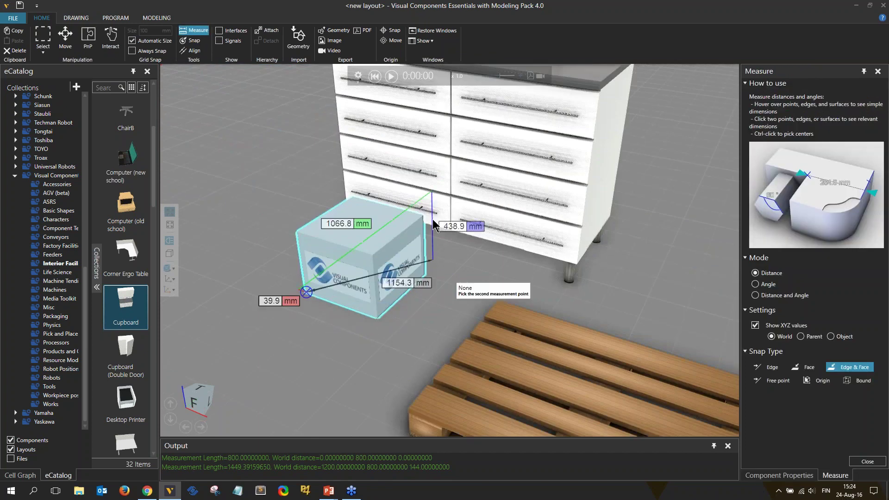
{"action": "left_click", "coordinate": [422, 216]}
{"action": "right_click_drag", "start_coordinate": [443, 309], "coordinate": [363, 367]}
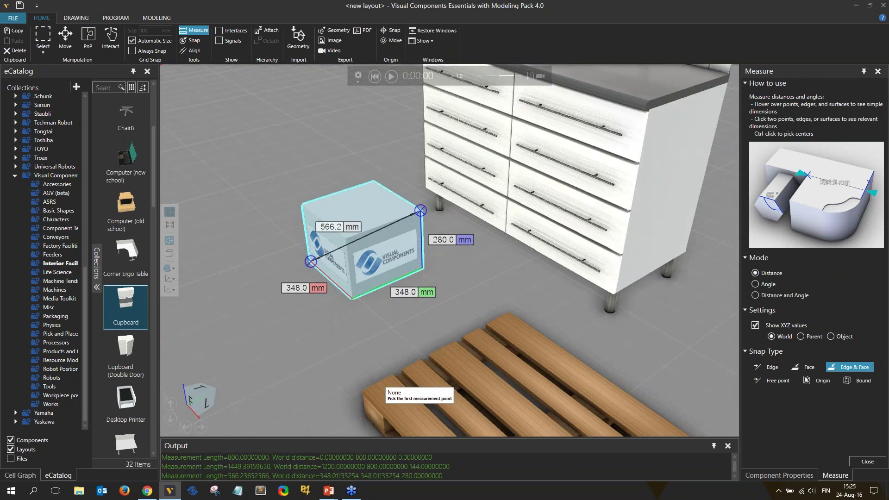
{"action": "right_click_drag", "start_coordinate": [334, 355], "coordinate": [319, 375]}
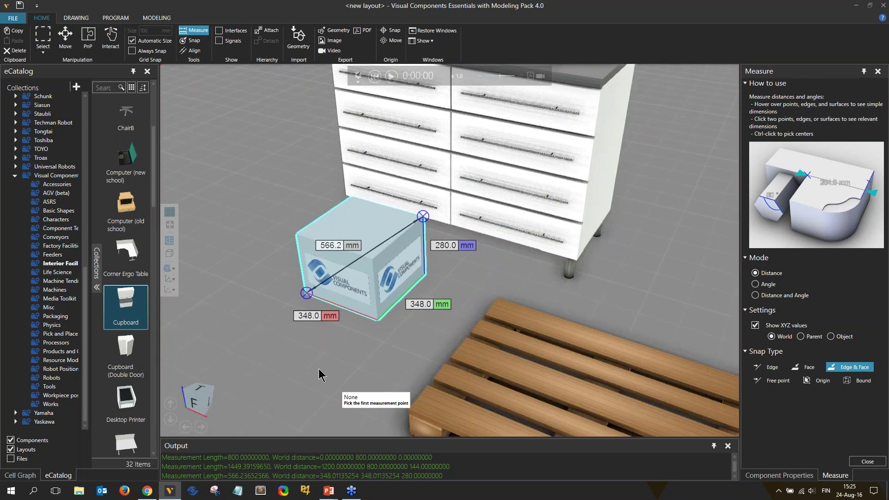
- Measure from the midpoint of the pallet's rear long edge to its front corner, and toggle the XYZ values off and on
{"action": "scroll", "coordinate": [324, 377], "scroll_direction": "down", "scroll_amount": 3}
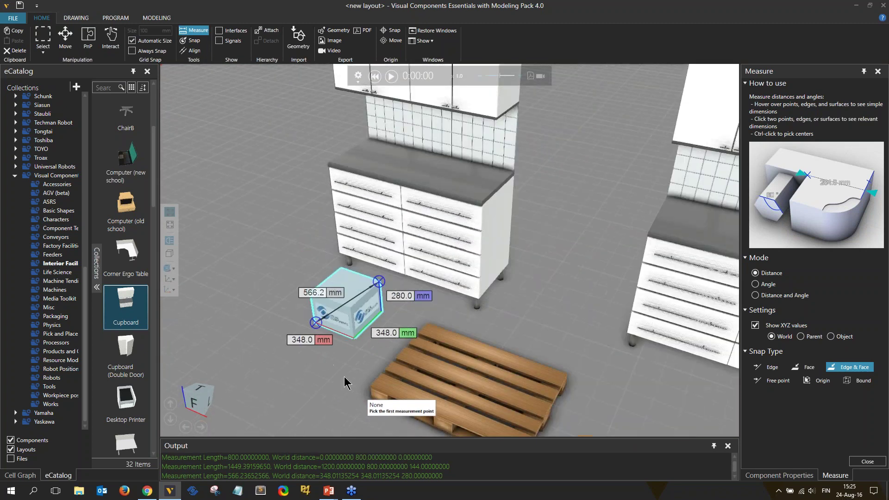
{"action": "left_click", "coordinate": [492, 348]}
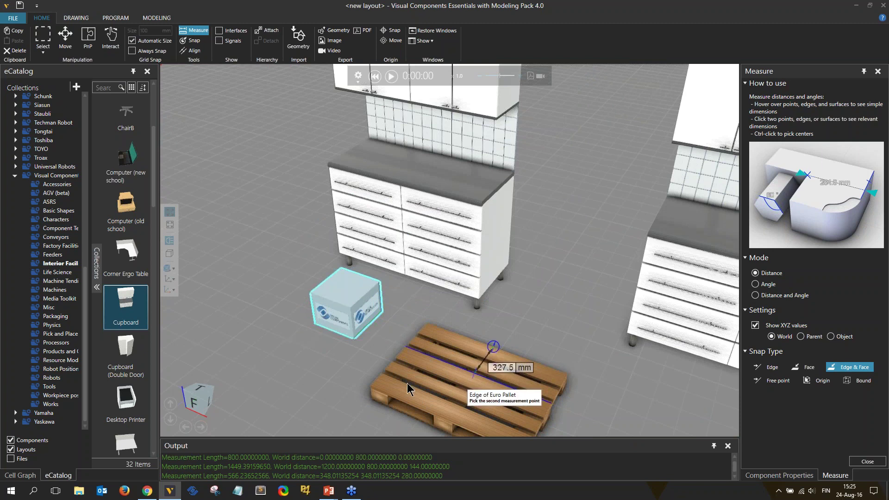
{"action": "left_click", "coordinate": [371, 386]}
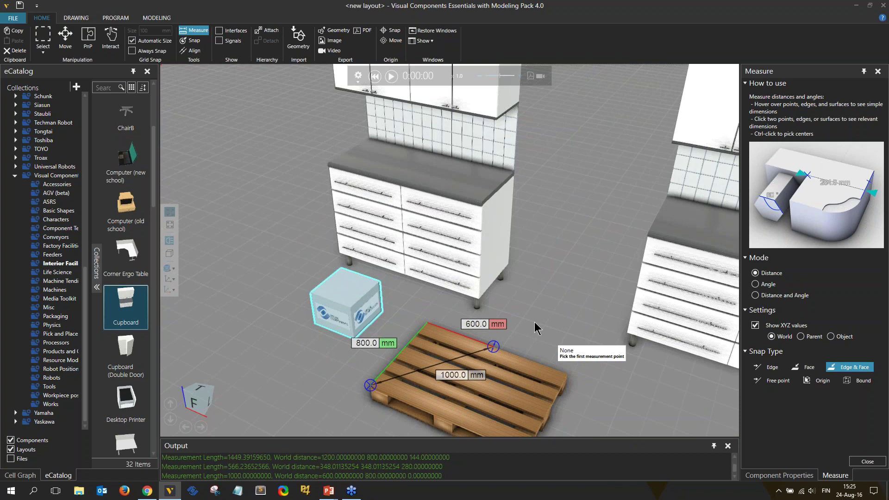
{"action": "left_click", "coordinate": [756, 325]}
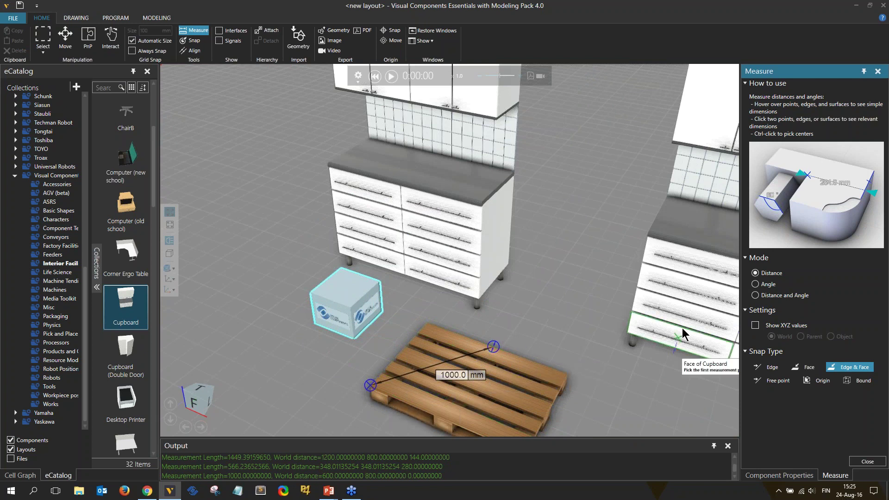
{"action": "left_click", "coordinate": [754, 325]}
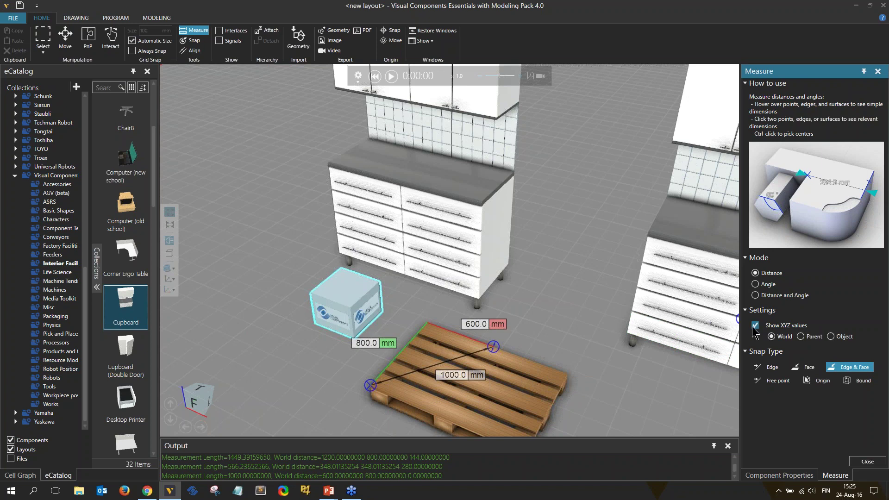
- Measure the angle between the pallet's rear long edge and a slat's end edge, and switch the measurement mode to Distance and Angle
{"action": "left_click", "coordinate": [756, 285]}
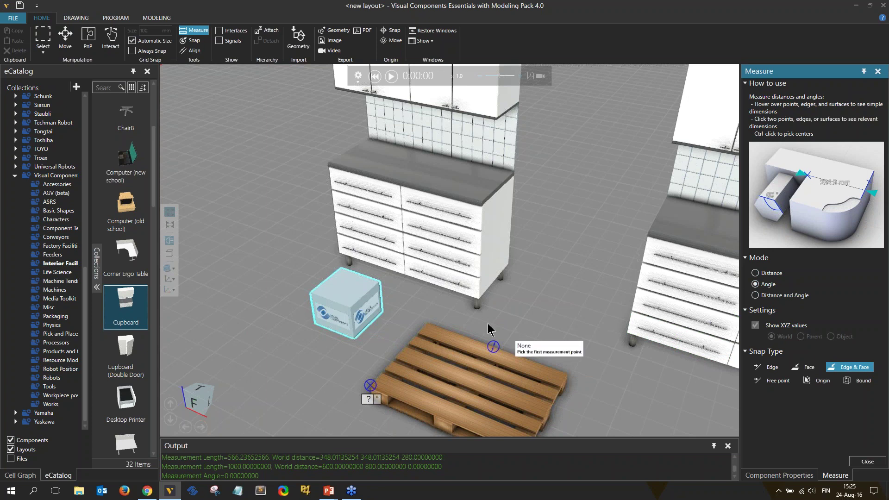
{"action": "left_click", "coordinate": [461, 343]}
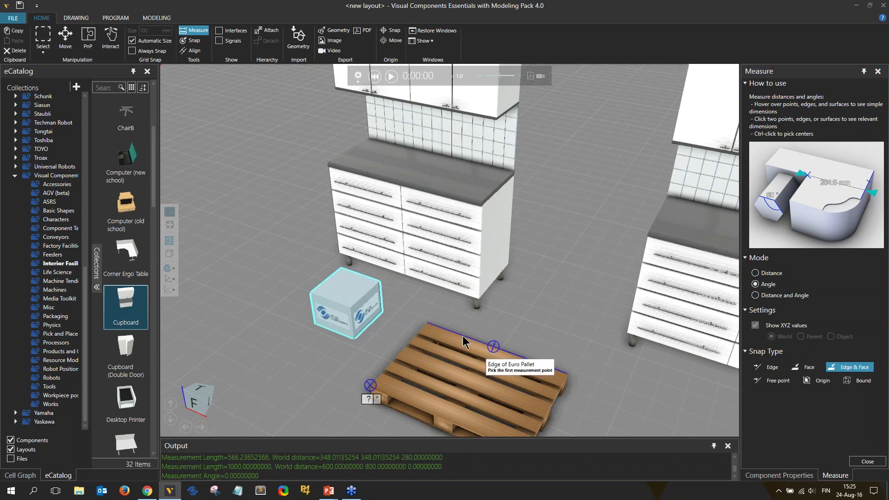
{"action": "scroll", "coordinate": [404, 352], "scroll_direction": "up", "scroll_amount": 4}
{"action": "left_click", "coordinate": [401, 345]}
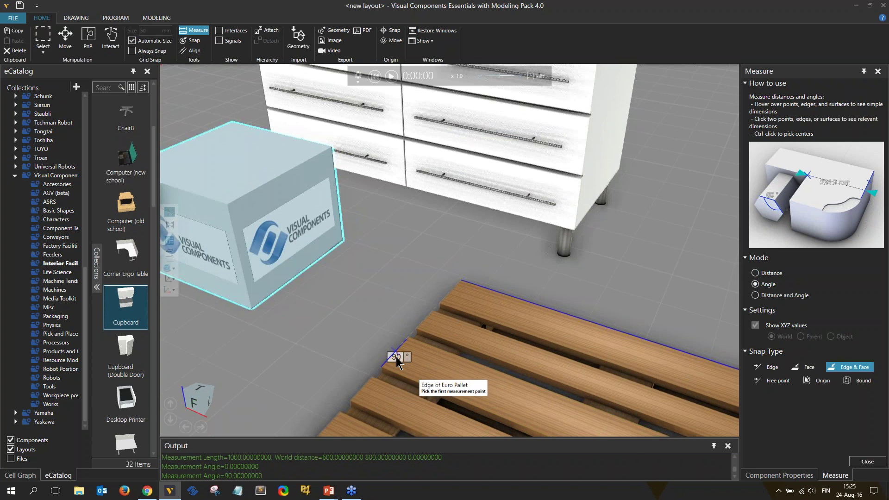
{"action": "left_click", "coordinate": [773, 297]}
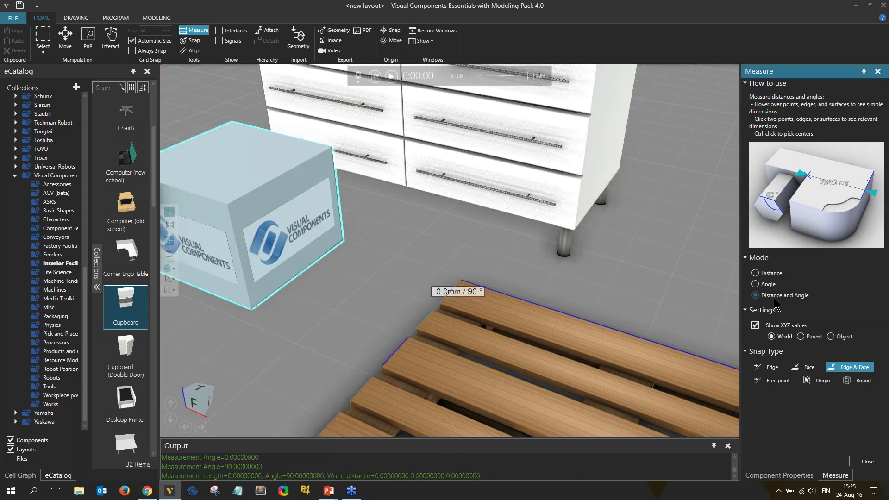
- Set the measurement mode to Distance and close the measurement
{"action": "left_click", "coordinate": [771, 274]}
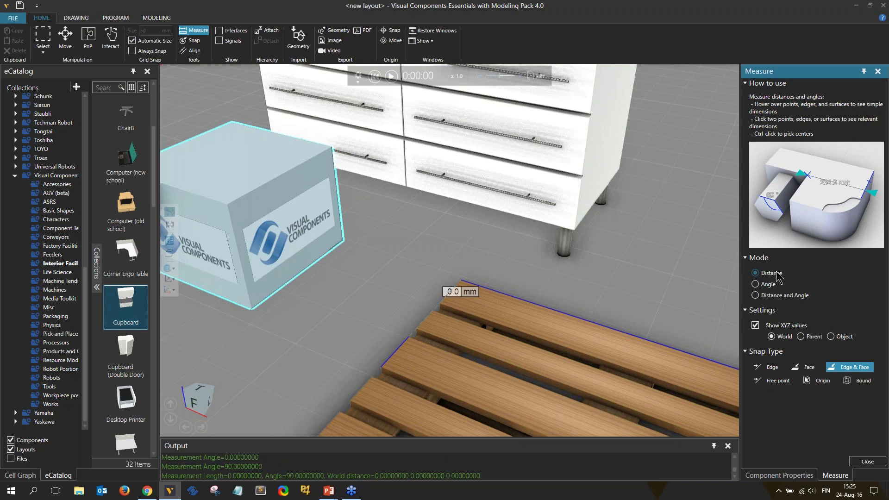
{"action": "key", "text": "Escape"}
{"action": "scroll", "coordinate": [645, 278], "scroll_direction": "down", "scroll_amount": 6}
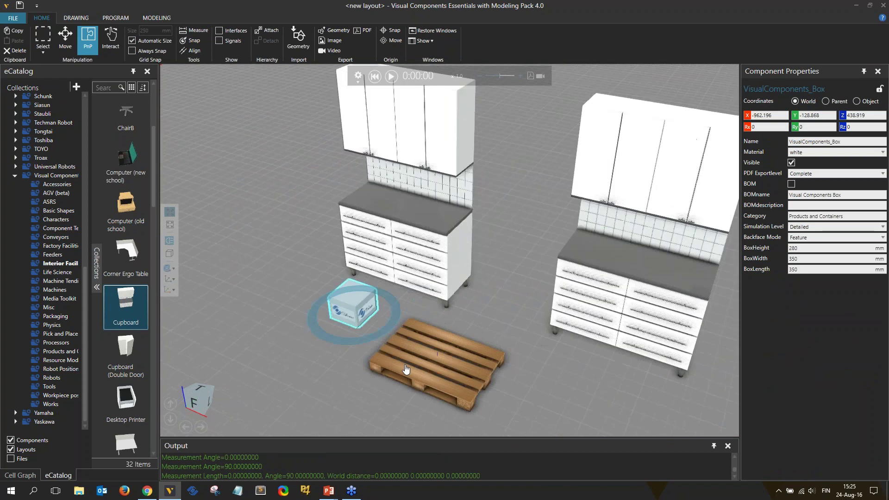
{"action": "scroll", "coordinate": [452, 274], "scroll_direction": "down", "scroll_amount": 2}
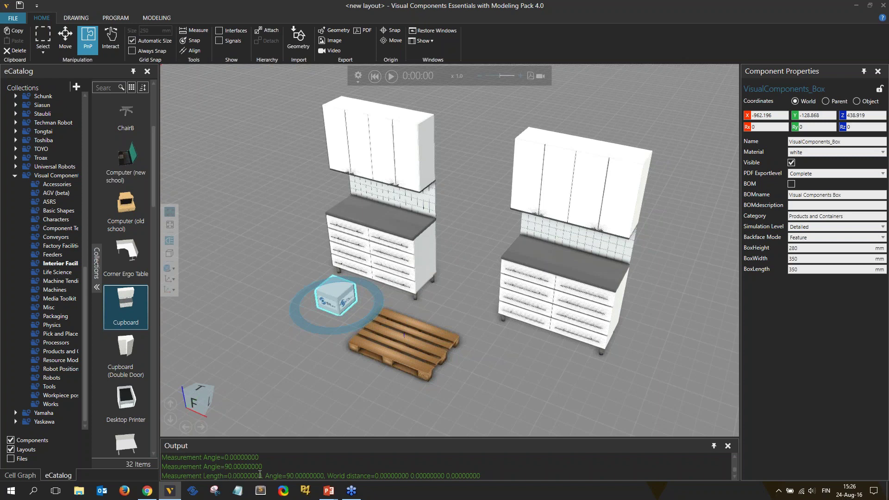
- Review the logged measurement length, angle and world distance in the output log, and deselect the box
{"action": "left_click_drag", "start_coordinate": [230, 475], "coordinate": [459, 477]}
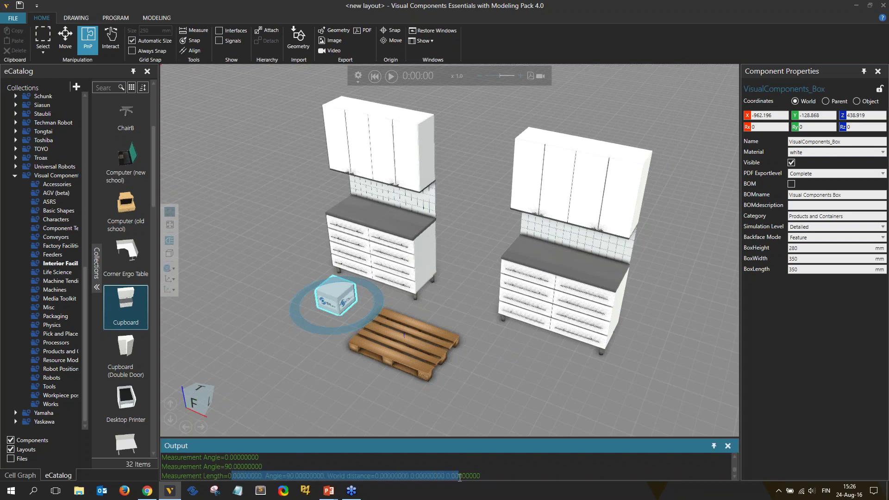
{"action": "left_click", "coordinate": [484, 469]}
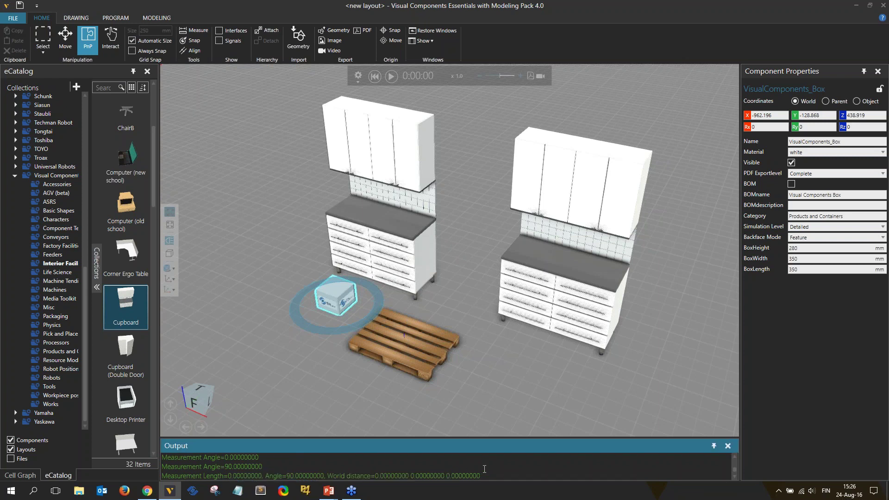
{"action": "left_click_drag", "start_coordinate": [264, 464], "coordinate": [220, 466]}
{"action": "mouse_move", "coordinate": [329, 491]}
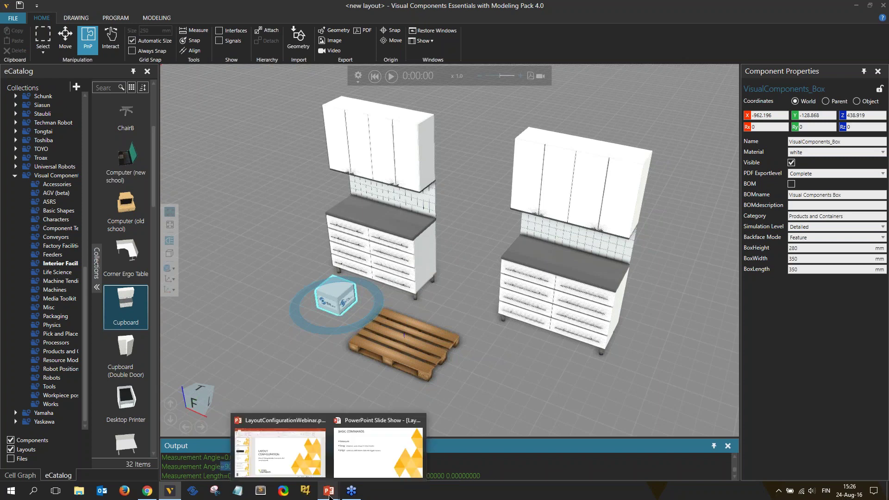
{"action": "left_click", "coordinate": [270, 363]}
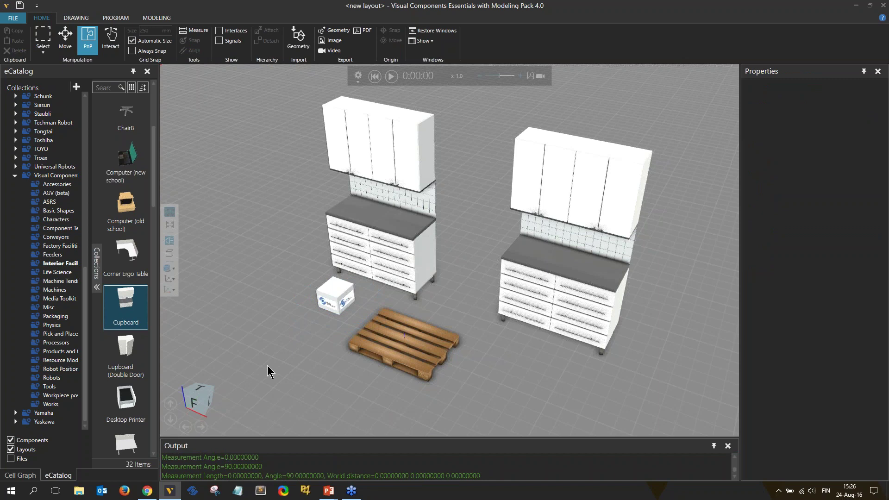
- Select the box beside the pallet and shift it slightly with the Move manipulator's origin handle
{"action": "left_click", "coordinate": [335, 299]}
{"action": "scroll", "coordinate": [335, 296], "scroll_direction": "up", "scroll_amount": 4}
{"action": "scroll", "coordinate": [427, 327], "scroll_direction": "up", "scroll_amount": 3}
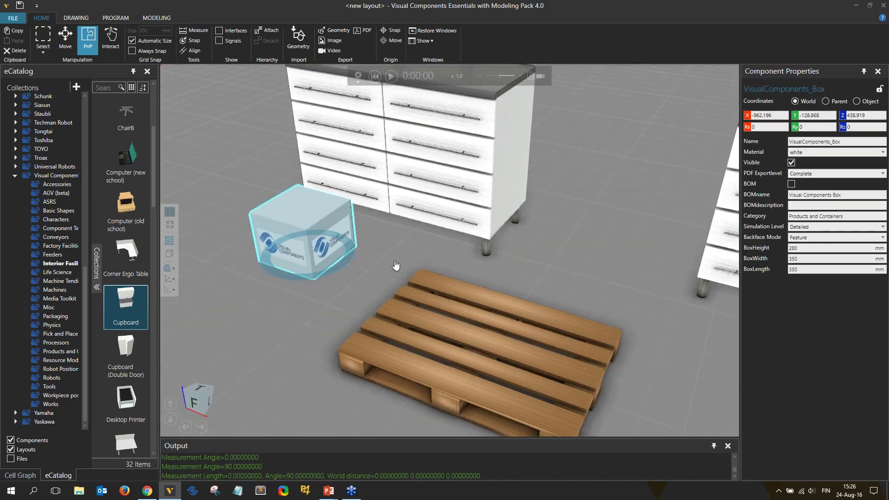
{"action": "left_click", "coordinate": [65, 39]}
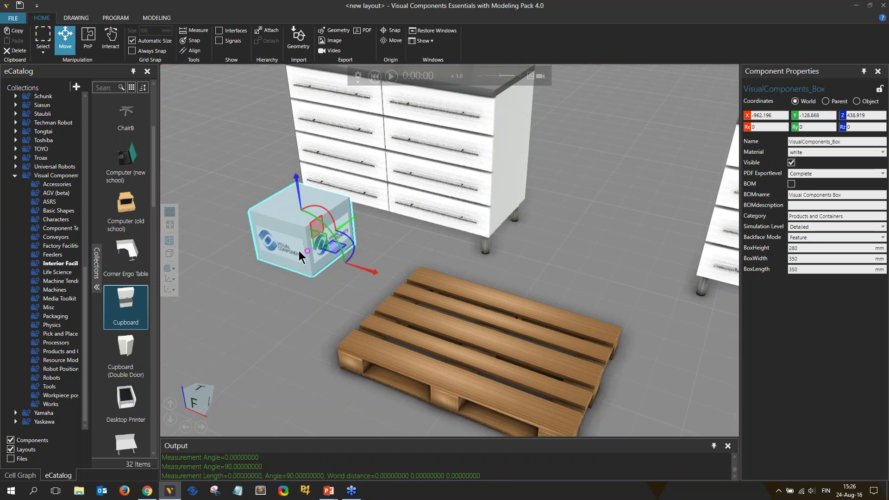
{"action": "left_click_drag", "start_coordinate": [305, 252], "coordinate": [255, 242]}
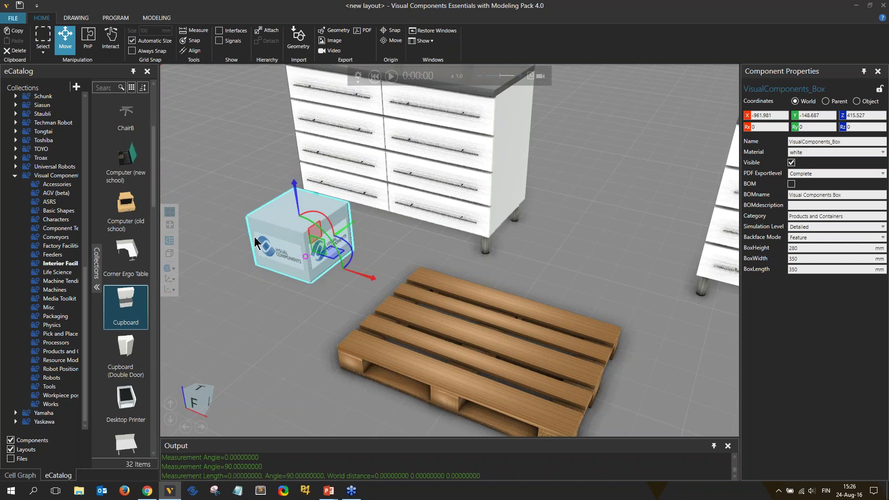
- Start Snap for the box and compare its preview over the pallet with Set Orientation off and on
{"action": "left_click", "coordinate": [192, 42]}
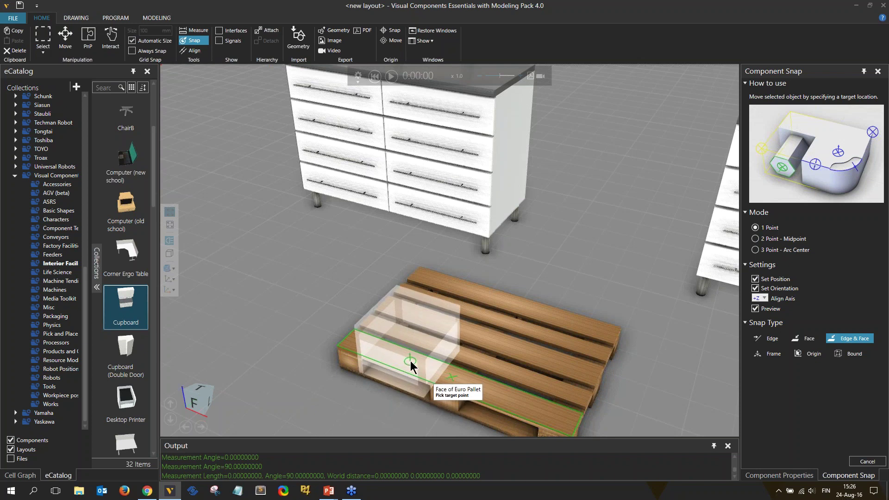
{"action": "middle_click_drag", "start_coordinate": [409, 360], "coordinate": [367, 320]}
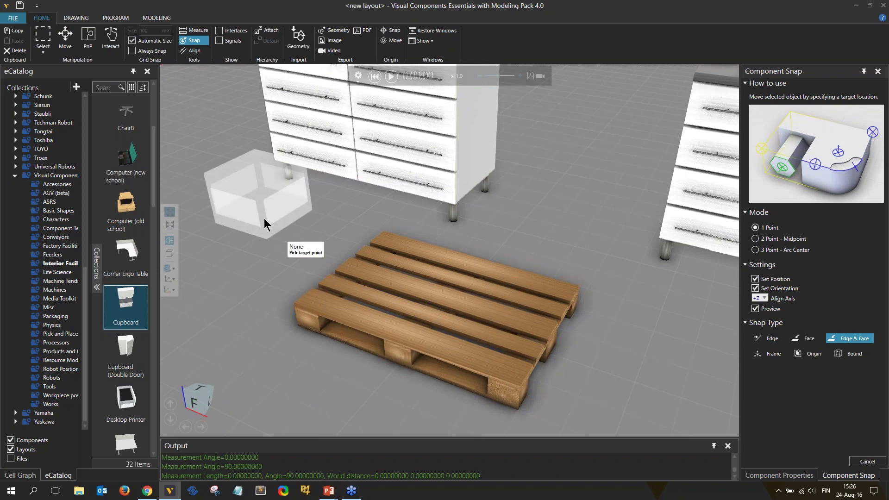
{"action": "left_click", "coordinate": [755, 289]}
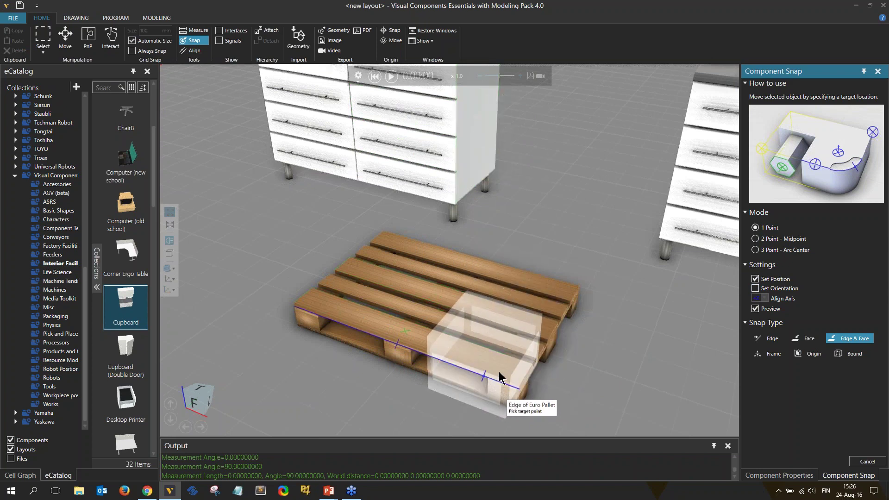
{"action": "left_click", "coordinate": [755, 288]}
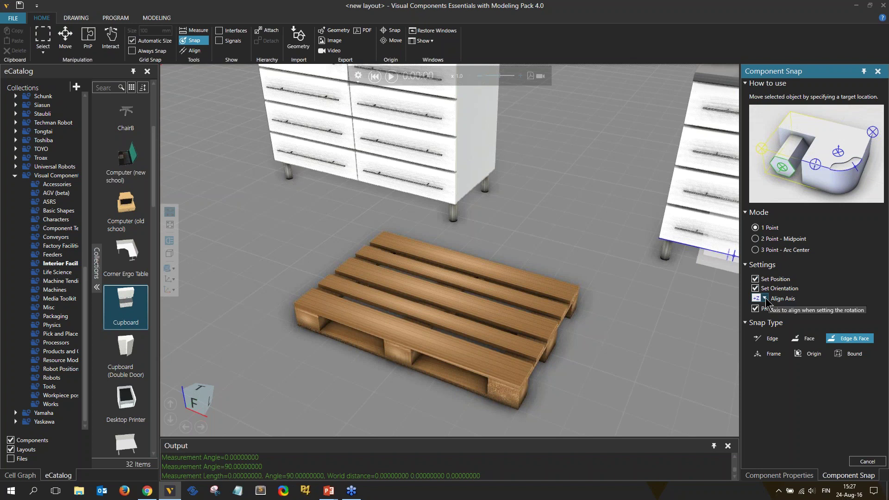
- Preview the snap with Align Axis -Z, and snap the box onto a pallet slat's face using Align Axis +Y
{"action": "left_click", "coordinate": [765, 299]}
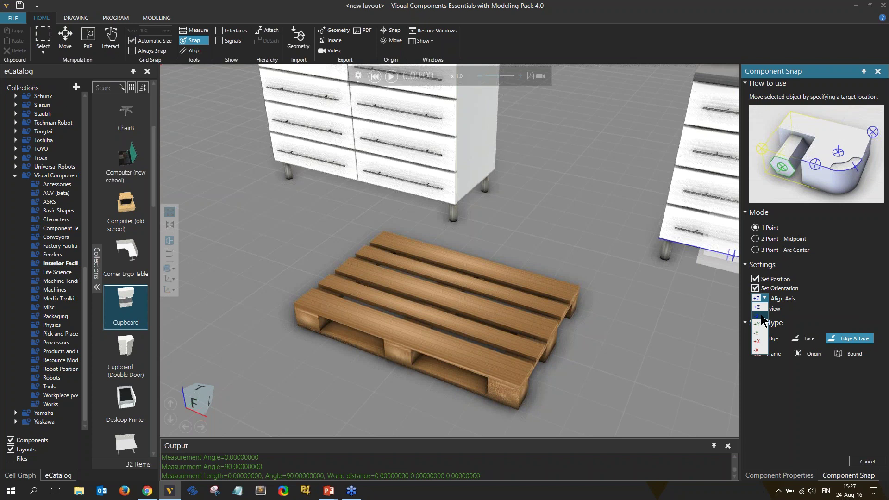
{"action": "left_click", "coordinate": [760, 317]}
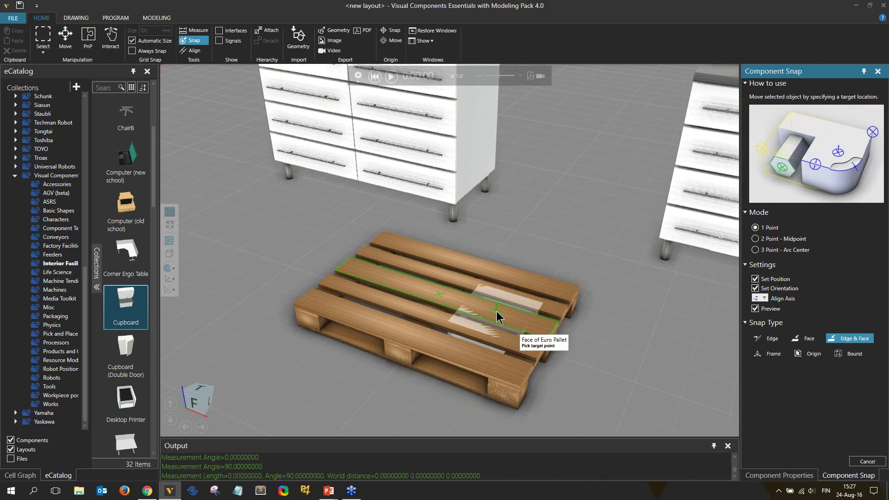
{"action": "left_click", "coordinate": [764, 299]}
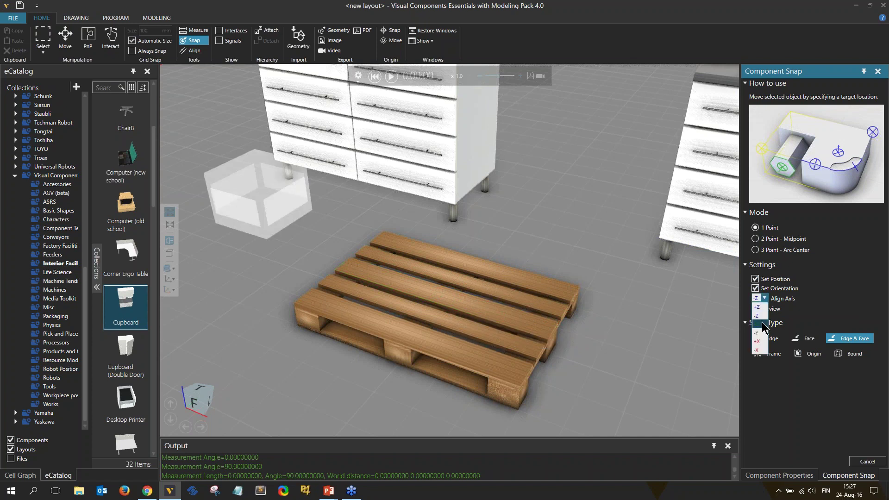
{"action": "left_click", "coordinate": [762, 322]}
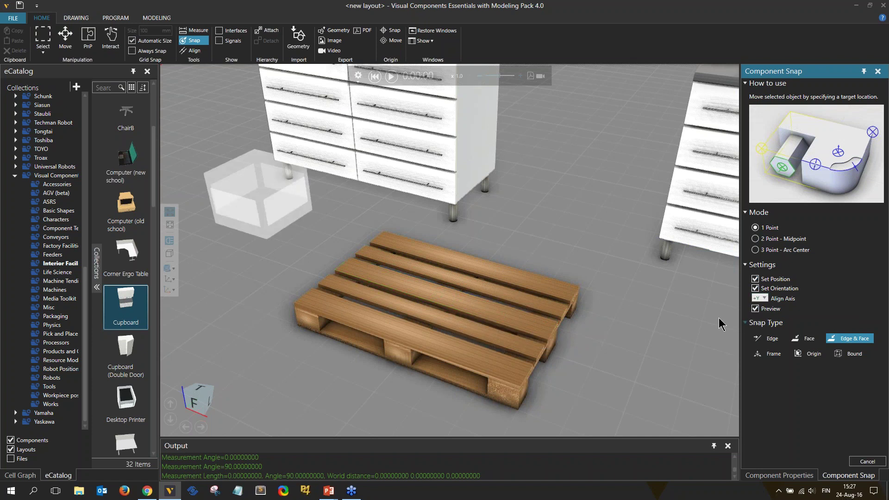
{"action": "left_click", "coordinate": [507, 315]}
{"action": "mouse_move", "coordinate": [591, 362]}
{"action": "right_mouse_down"}
{"action": "mouse_move", "coordinate": [558, 350]}
{"action": "mouse_move", "coordinate": [602, 365]}
{"action": "right_mouse_up"}
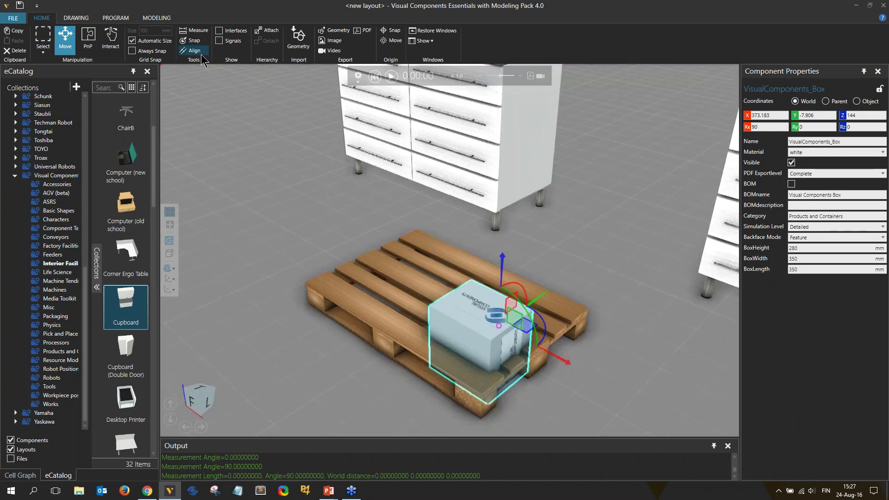
- Snap the box upright onto the top face of the pallet's rear slat using Align Axis +Z
{"action": "left_click", "coordinate": [193, 40]}
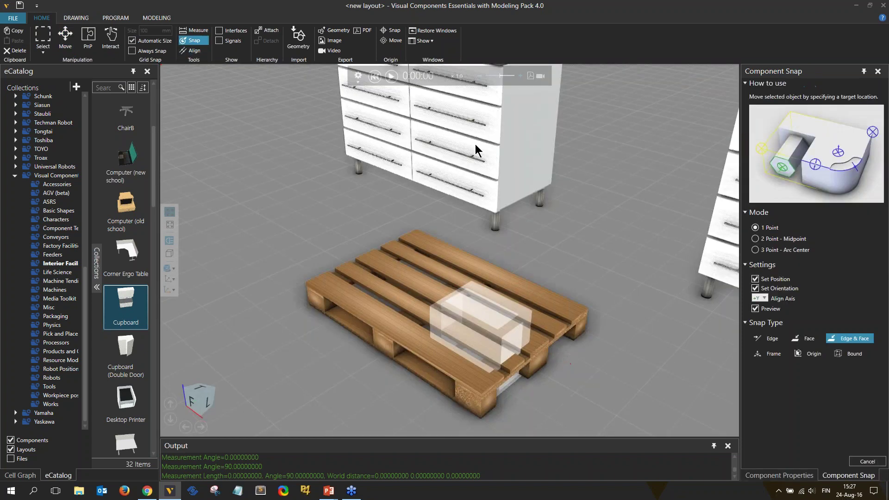
{"action": "left_click", "coordinate": [765, 298]}
{"action": "left_click", "coordinate": [761, 308]}
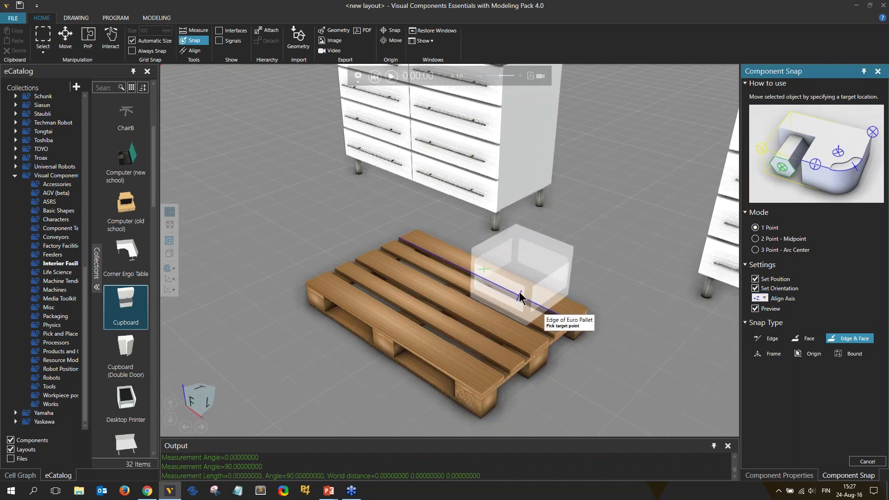
{"action": "left_click", "coordinate": [536, 293]}
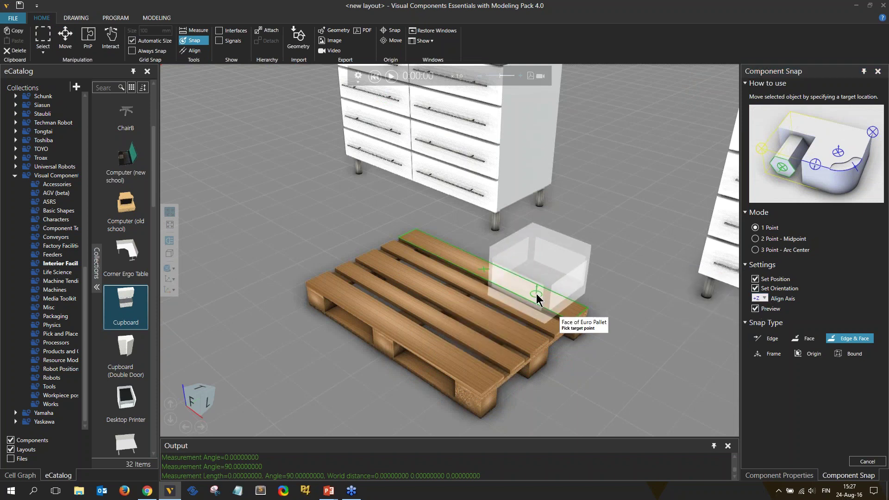
- Cancel a restarted snap and move the box by its origin handle onto the pallet's front slat
{"action": "left_click", "coordinate": [192, 41]}
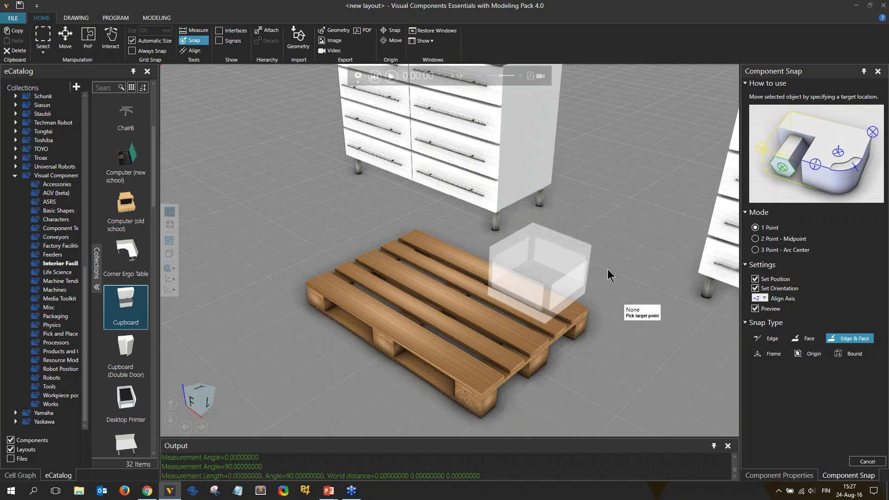
{"action": "left_click", "coordinate": [867, 461]}
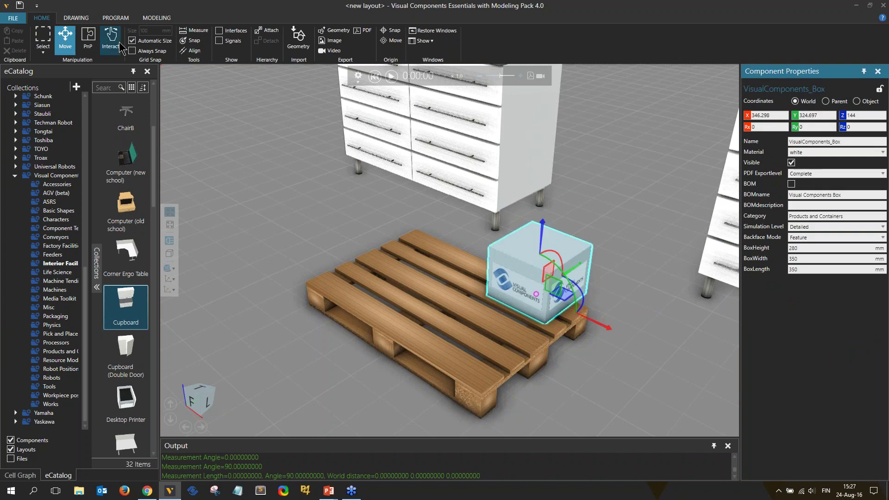
{"action": "left_click_drag", "start_coordinate": [537, 293], "coordinate": [412, 334]}
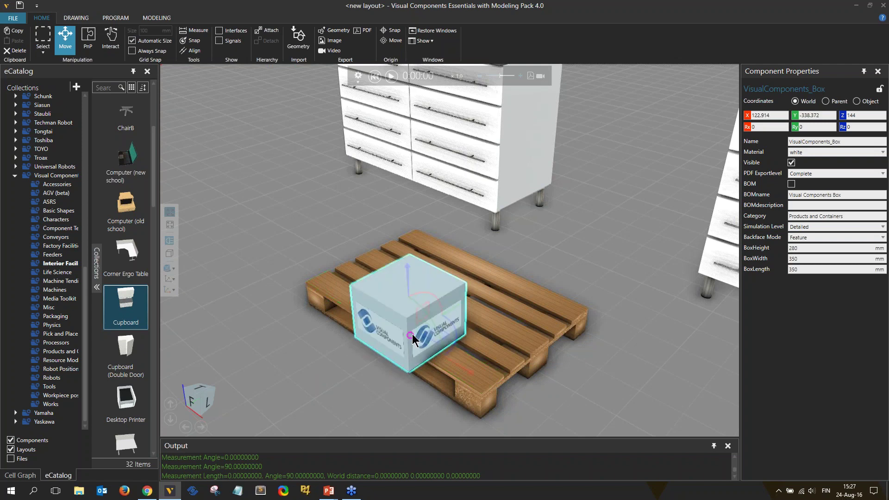
- Snap the box to the midpoint between two diagonally opposite pallet corners using 2 Point - Midpoint with Set Orientation off
{"action": "left_click", "coordinate": [190, 41]}
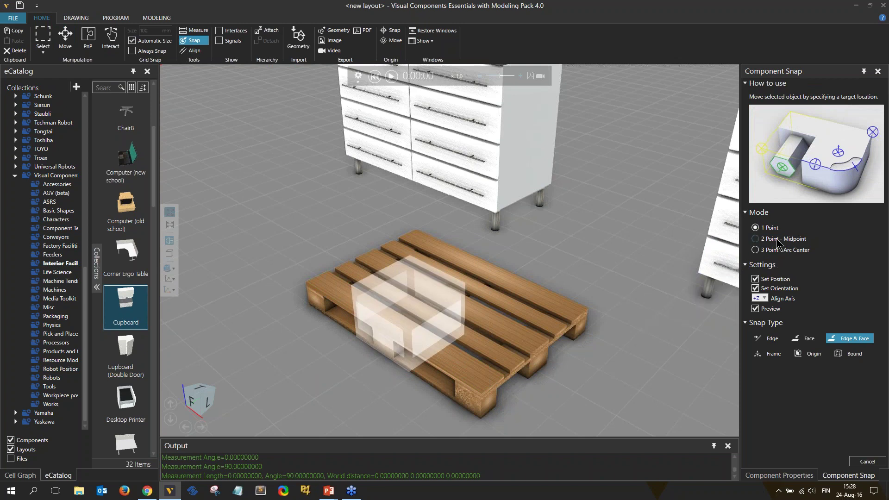
{"action": "left_click", "coordinate": [777, 288]}
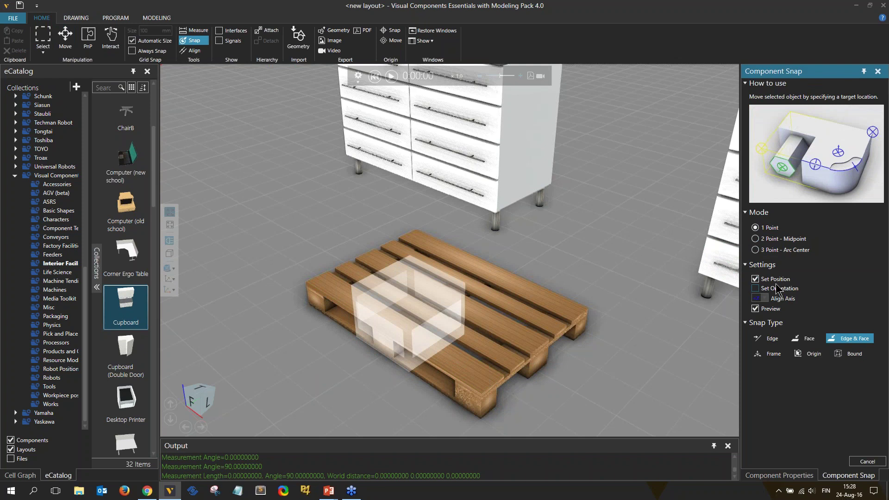
{"action": "left_click", "coordinate": [771, 240]}
{"action": "right_click_drag", "start_coordinate": [693, 291], "coordinate": [469, 281]}
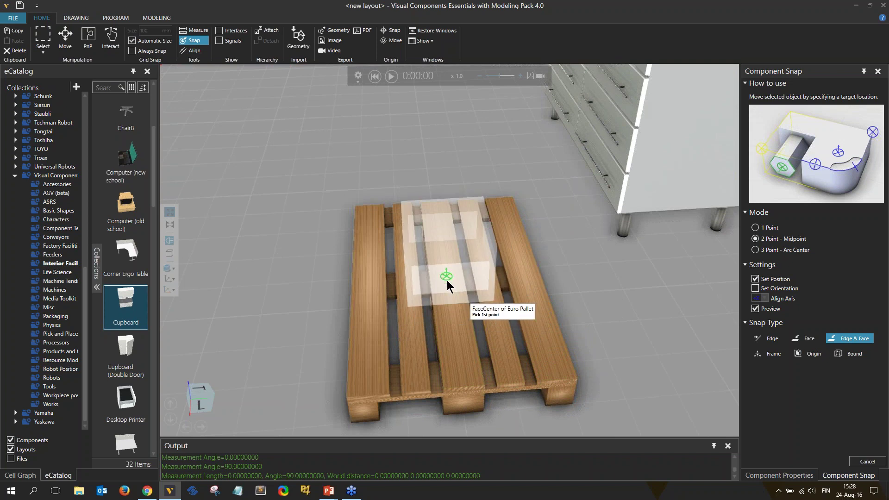
{"action": "left_click", "coordinate": [347, 398]}
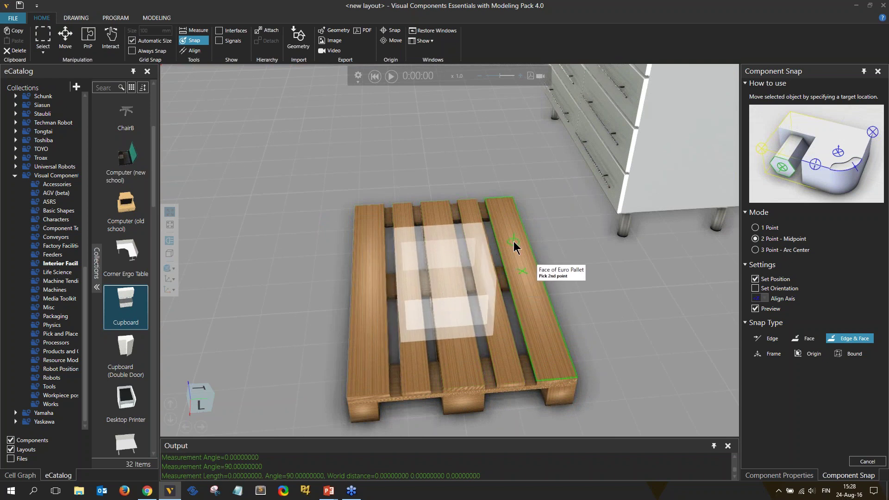
{"action": "left_click", "coordinate": [512, 198]}
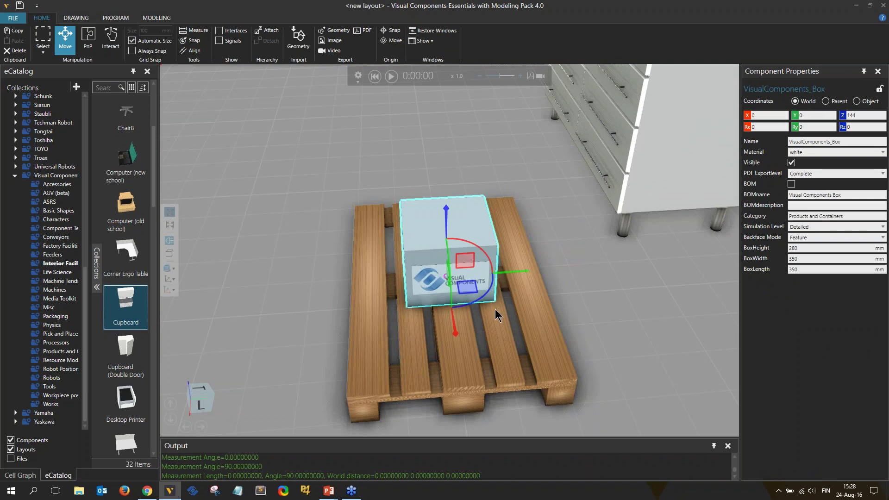
- Snap the box with 3 Point - Arc Center, using both outer corners of the pallet's left slat and the second slat's far right corner
{"action": "left_click", "coordinate": [184, 43]}
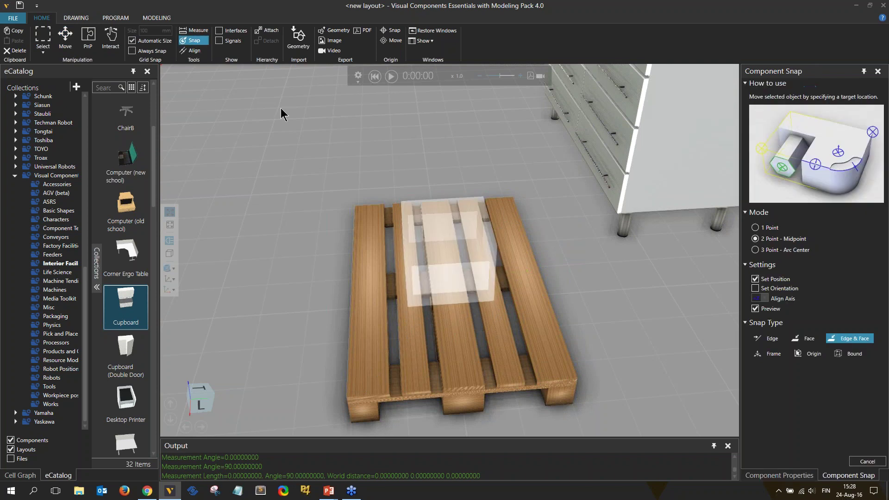
{"action": "left_click", "coordinate": [756, 250]}
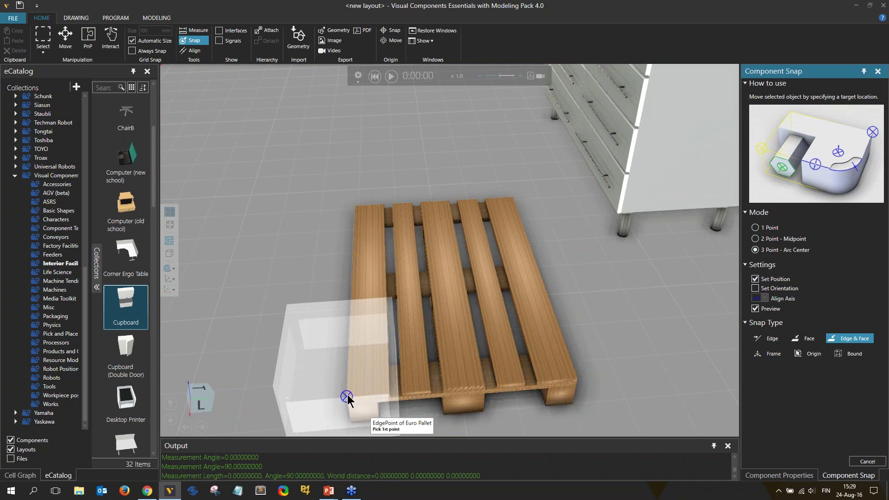
{"action": "left_click", "coordinate": [347, 394]}
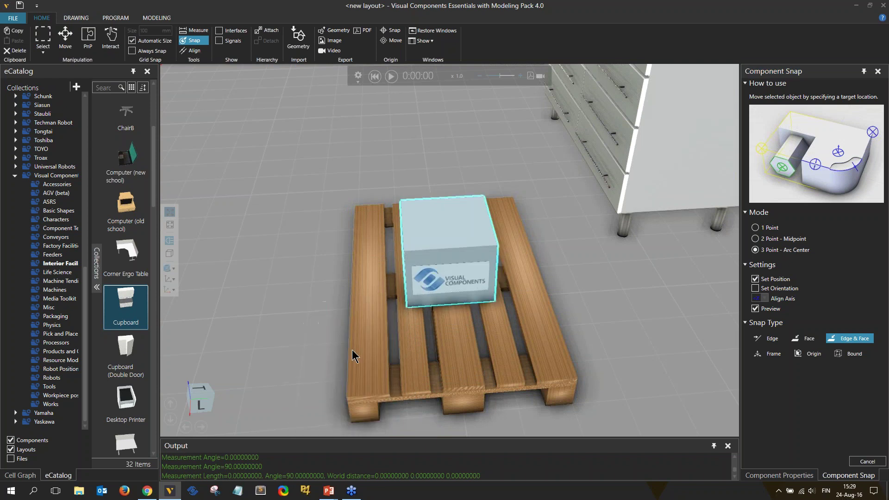
{"action": "left_click", "coordinate": [355, 205]}
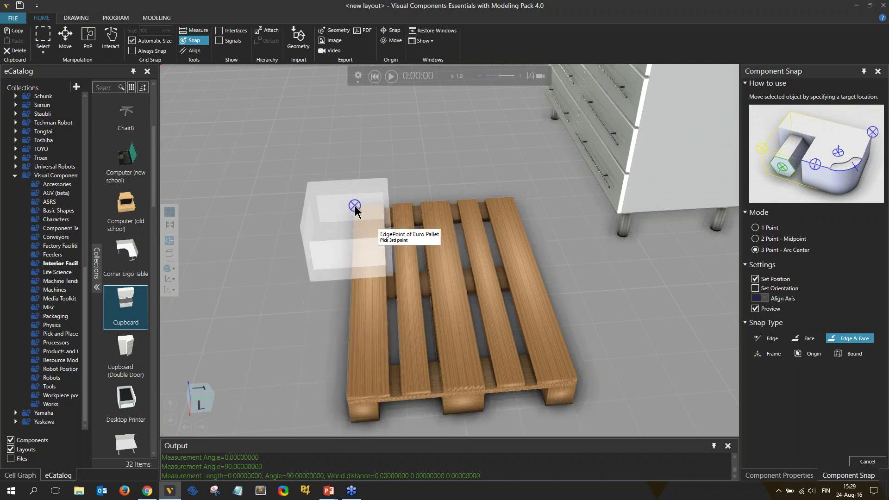
{"action": "left_click", "coordinate": [412, 204]}
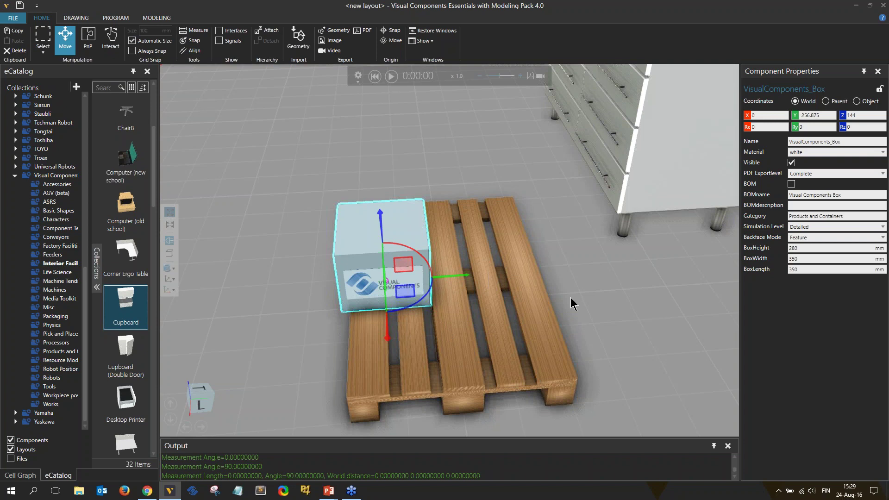
- Snap the box in 1 Point mode onto the top of the pallet's front slat, near its left end
{"action": "left_click", "coordinate": [611, 276]}
{"action": "scroll", "coordinate": [621, 277], "scroll_direction": "down", "scroll_amount": 3}
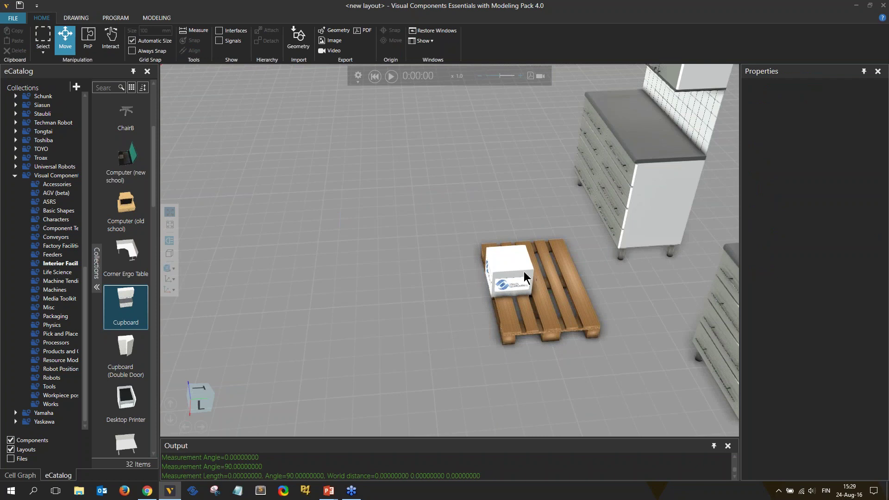
{"action": "scroll", "coordinate": [523, 277], "scroll_direction": "up", "scroll_amount": 5}
{"action": "right_click_drag", "start_coordinate": [523, 278], "coordinate": [558, 277]}
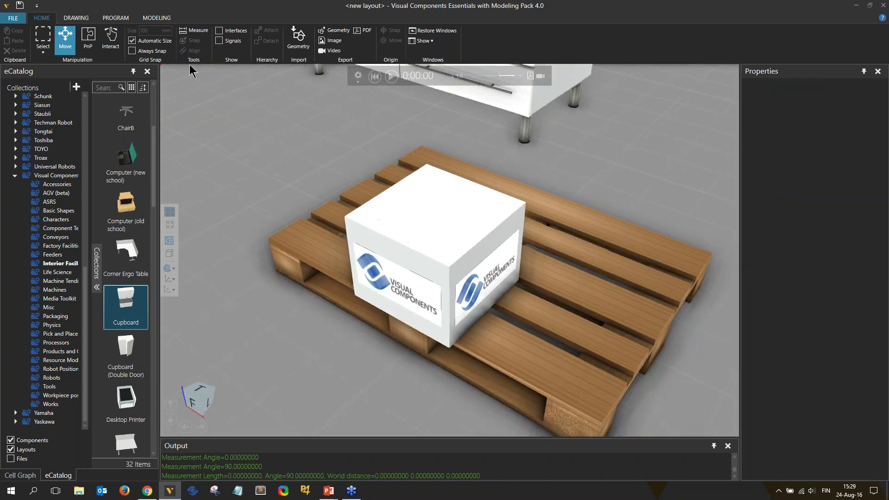
{"action": "left_click", "coordinate": [445, 249]}
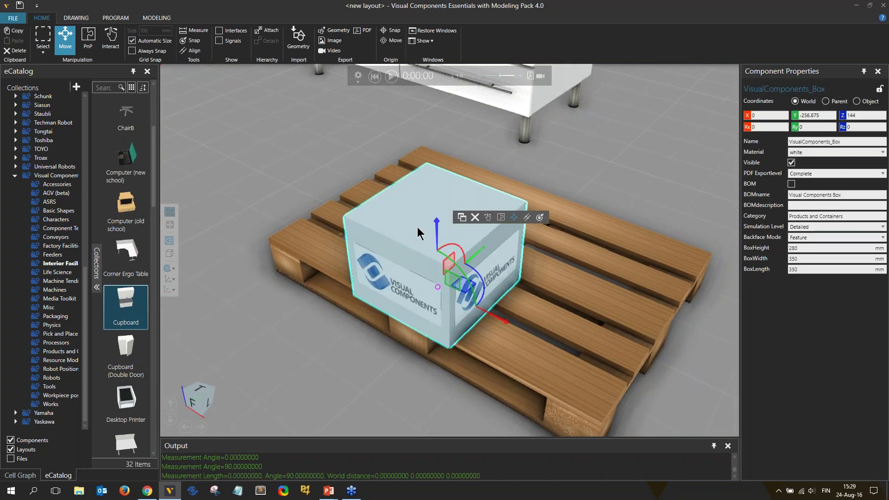
{"action": "left_click", "coordinate": [190, 42]}
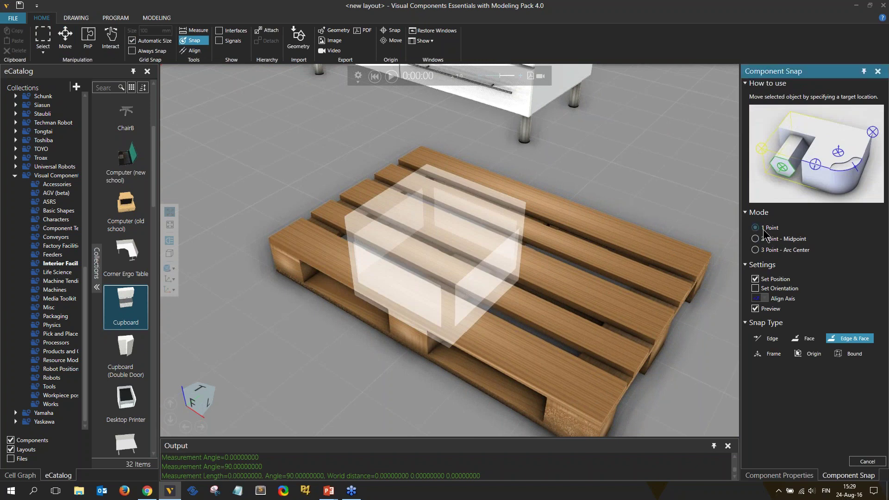
{"action": "right_click_drag", "start_coordinate": [600, 325], "coordinate": [658, 292]}
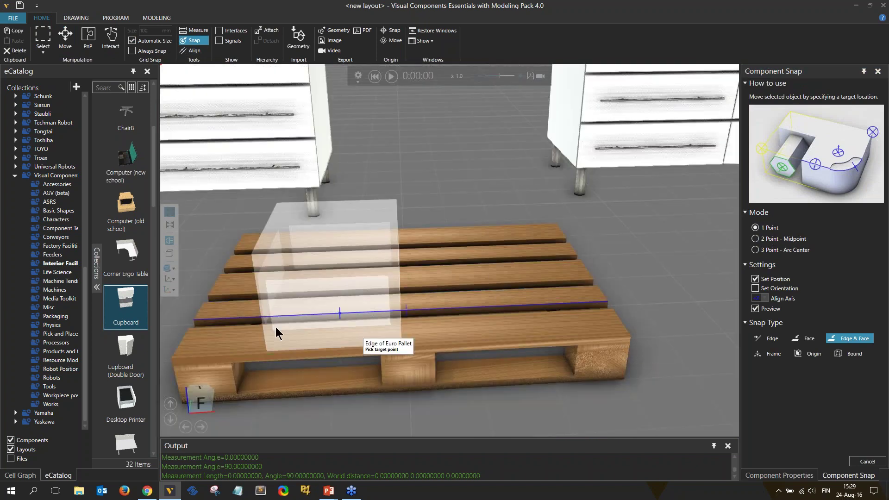
{"action": "left_click", "coordinate": [254, 334]}
- Move the box horizontally inward from the pallet's front left corner to about X -295, Y -295
{"action": "right_click_drag", "start_coordinate": [377, 348], "coordinate": [350, 317]}
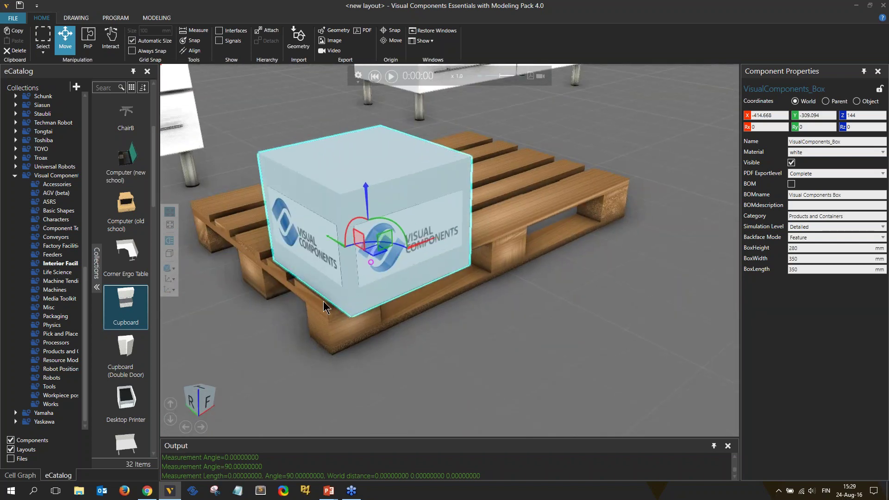
{"action": "right_click_drag", "start_coordinate": [498, 342], "coordinate": [376, 255]}
{"action": "left_click_drag", "start_coordinate": [378, 238], "coordinate": [395, 282]}
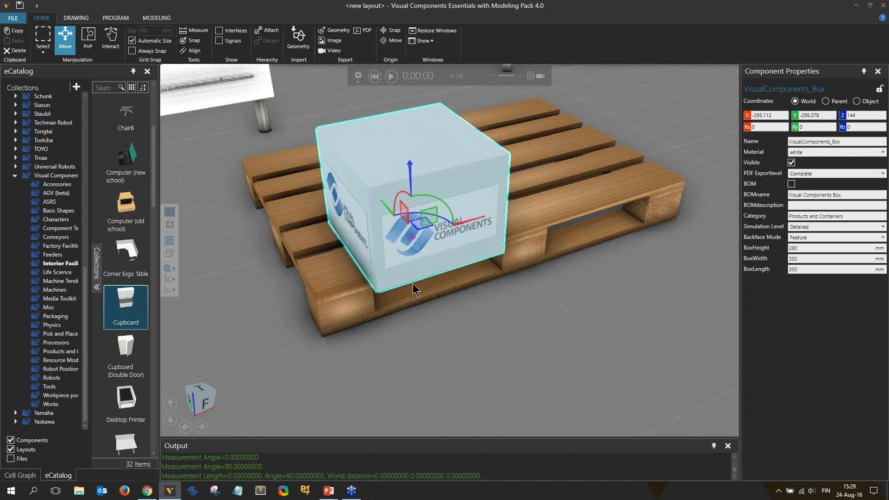
- Align the box's front face with the front face of the pallet's left corner block
{"action": "left_click", "coordinate": [192, 51]}
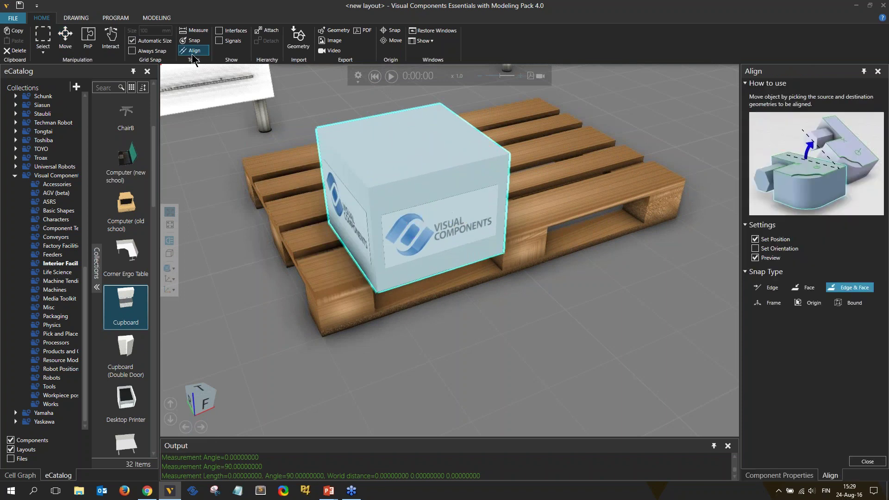
{"action": "left_click", "coordinate": [399, 275]}
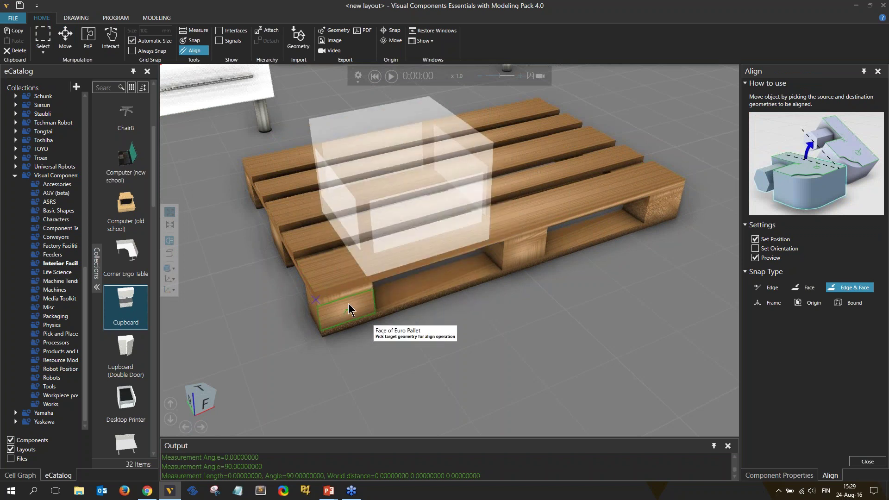
{"action": "left_click", "coordinate": [360, 306]}
- Align the box's left side face with the left end face of the pallet's corner block and finish the Align command
{"action": "right_click_drag", "start_coordinate": [380, 316], "coordinate": [409, 288]}
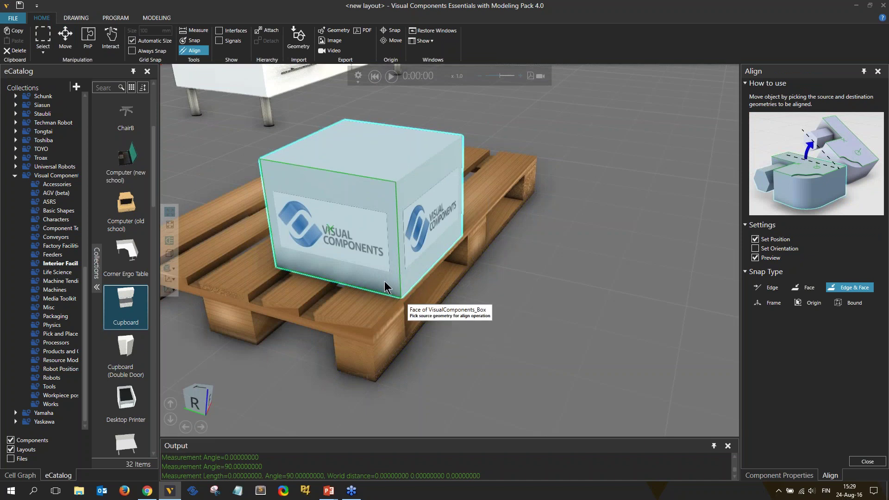
{"action": "left_click", "coordinate": [385, 288]}
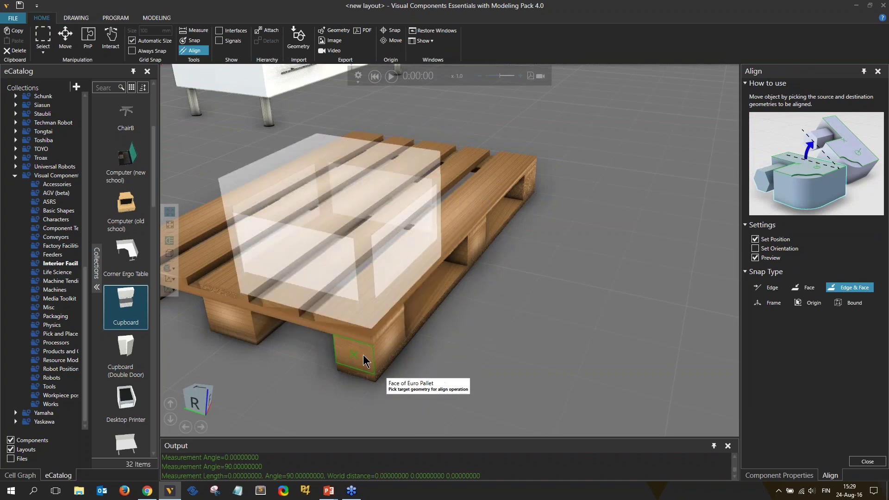
{"action": "left_click", "coordinate": [363, 360]}
{"action": "right_click_drag", "start_coordinate": [523, 318], "coordinate": [485, 319]}
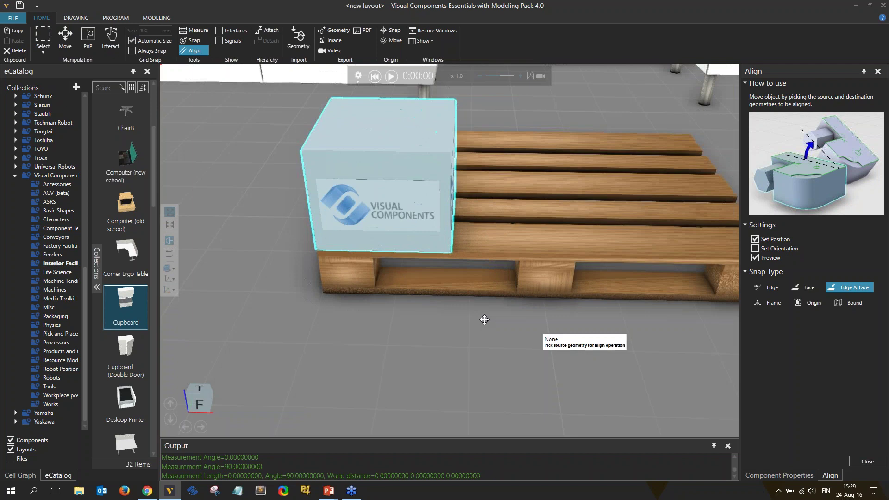
{"action": "scroll", "coordinate": [474, 332], "scroll_direction": "down", "scroll_amount": 6}
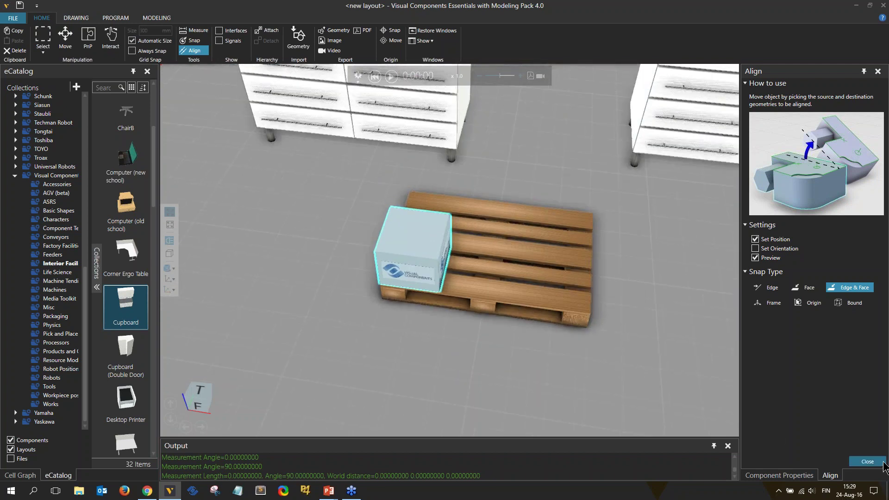
{"action": "left_click", "coordinate": [866, 461]}
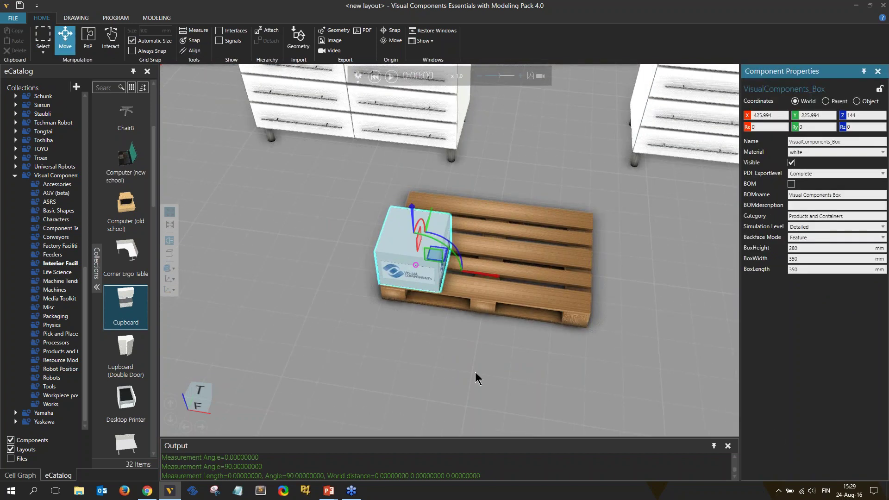
- Duplicate the box in PnP mode, place the copy at the pallet's front right area and rotate it askew
{"action": "left_click", "coordinate": [93, 44]}
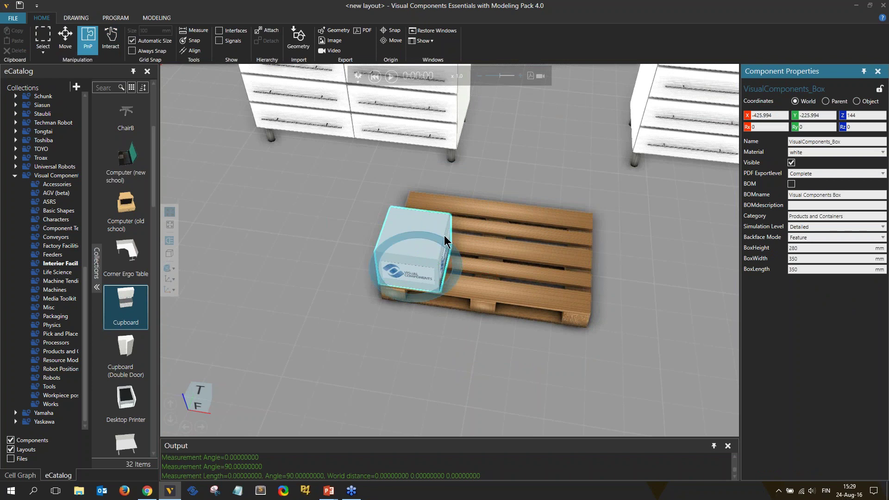
{"action": "left_click", "coordinate": [413, 218]}
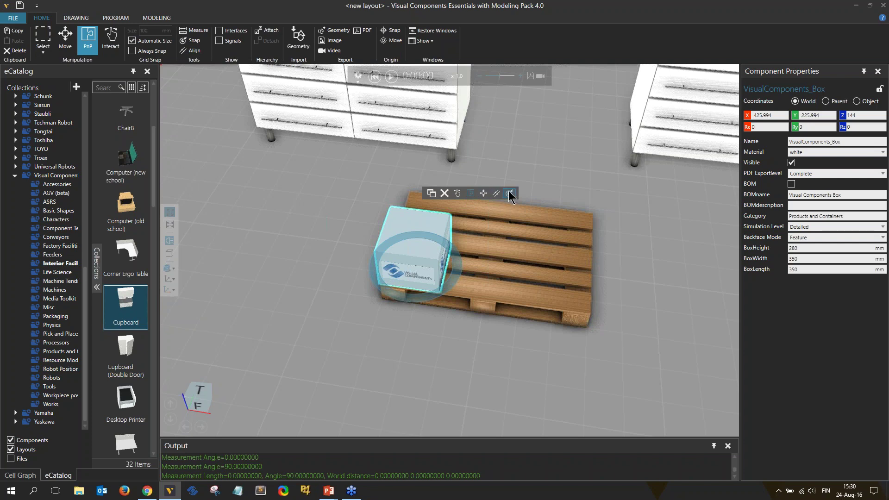
{"action": "left_click", "coordinate": [431, 194]}
{"action": "left_click_drag", "start_coordinate": [504, 175], "coordinate": [532, 268]}
{"action": "right_click_drag", "start_coordinate": [566, 246], "coordinate": [545, 257]}
{"action": "left_click_drag", "start_coordinate": [530, 290], "coordinate": [470, 273]}
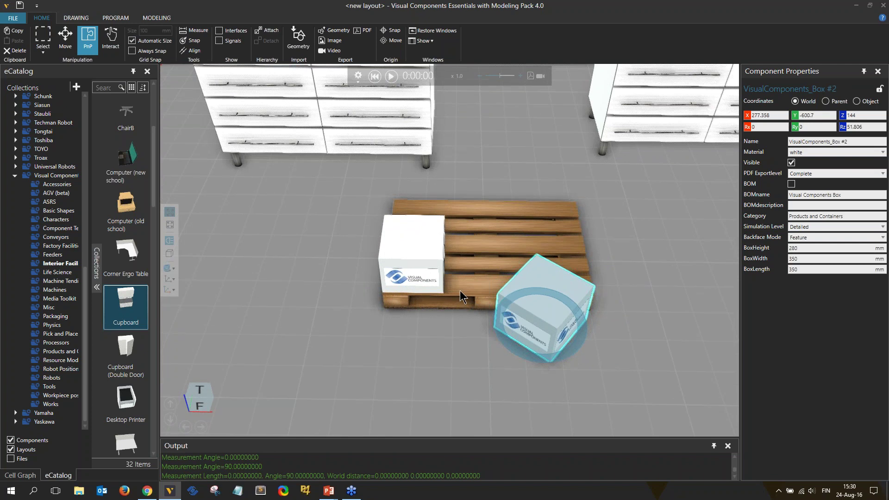
- Align the copy flush beside the first box by matching its top left and rear corners to the first box's top right corners
{"action": "left_click", "coordinate": [497, 294]}
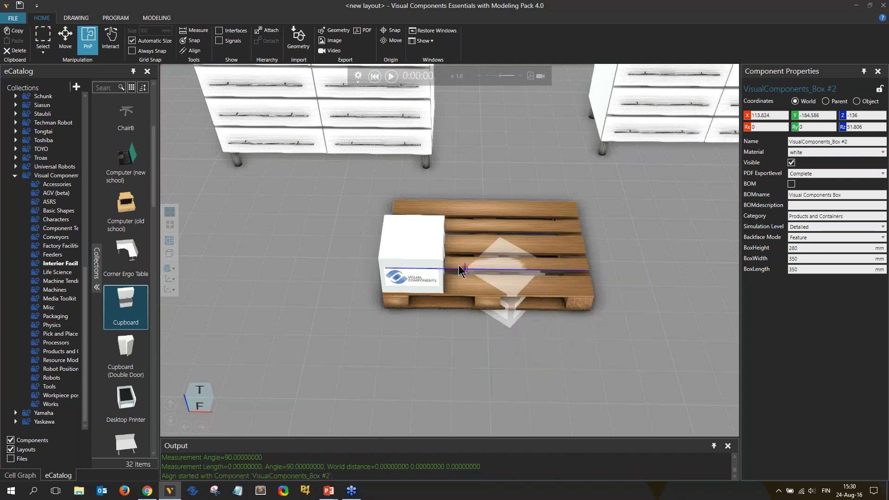
{"action": "left_click", "coordinate": [442, 259]}
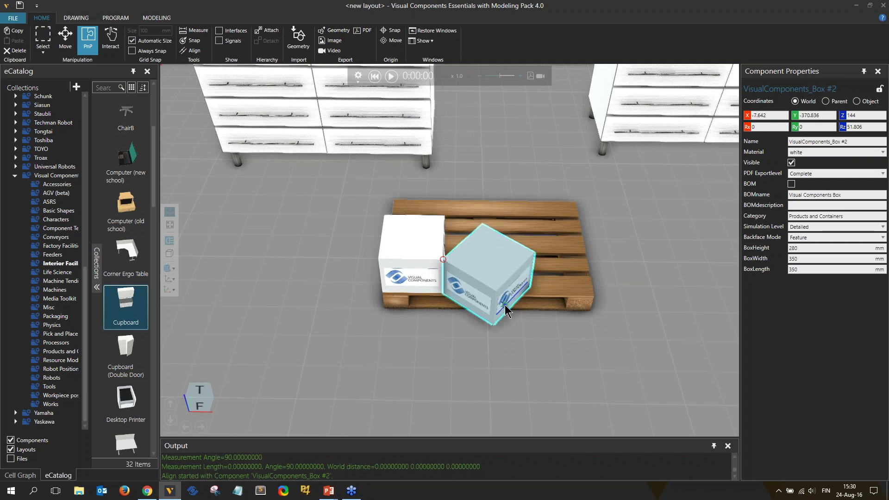
{"action": "left_click", "coordinate": [443, 260]}
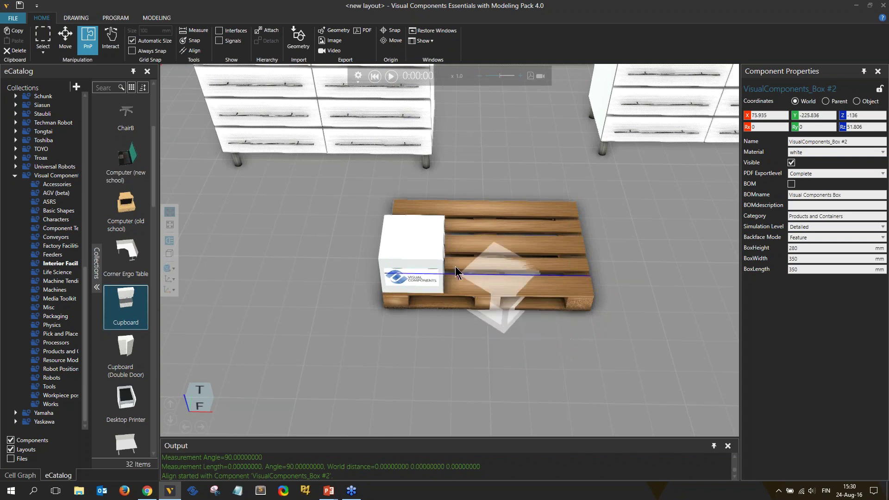
{"action": "left_click", "coordinate": [444, 259]}
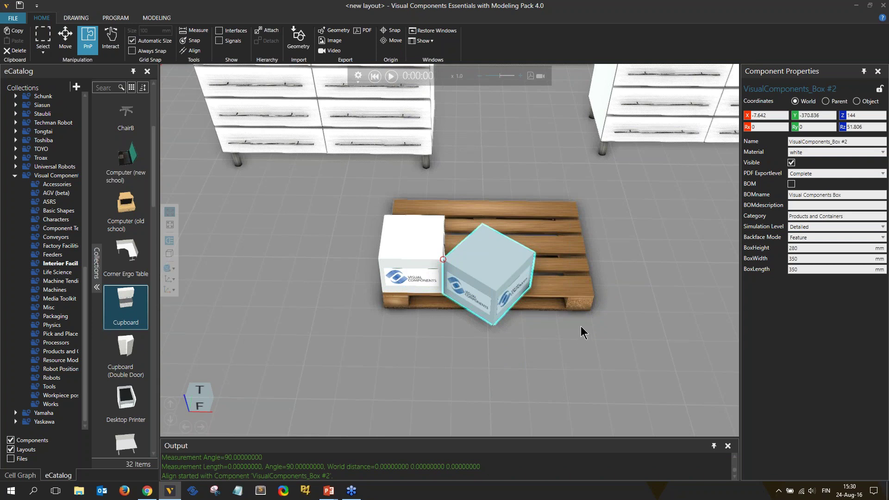
{"action": "left_click", "coordinate": [482, 226]}
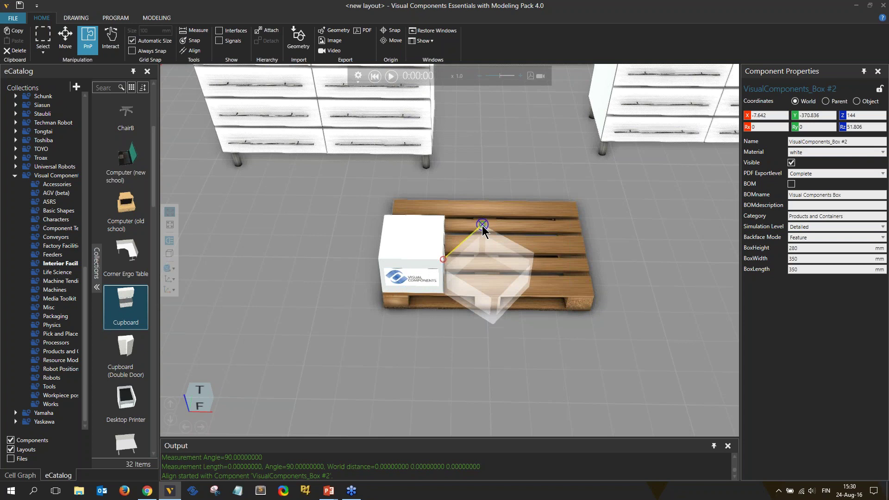
{"action": "left_click", "coordinate": [443, 216]}
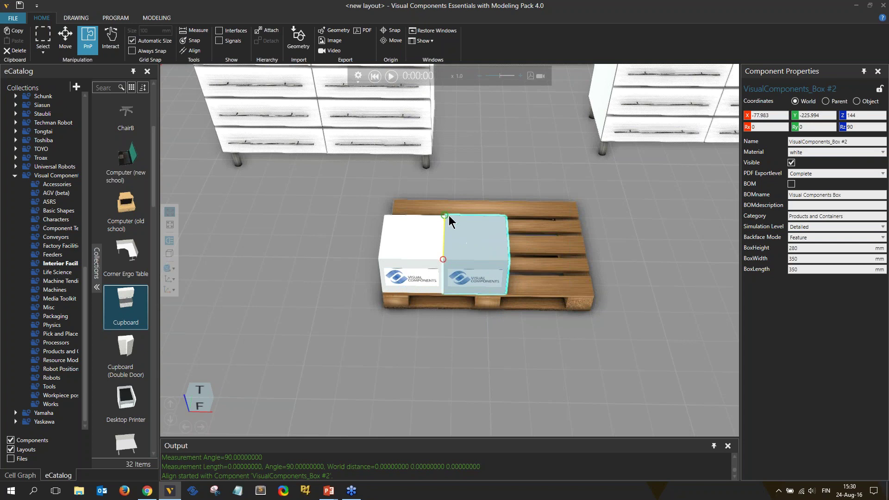
{"action": "right_click_drag", "start_coordinate": [561, 316], "coordinate": [538, 376]}
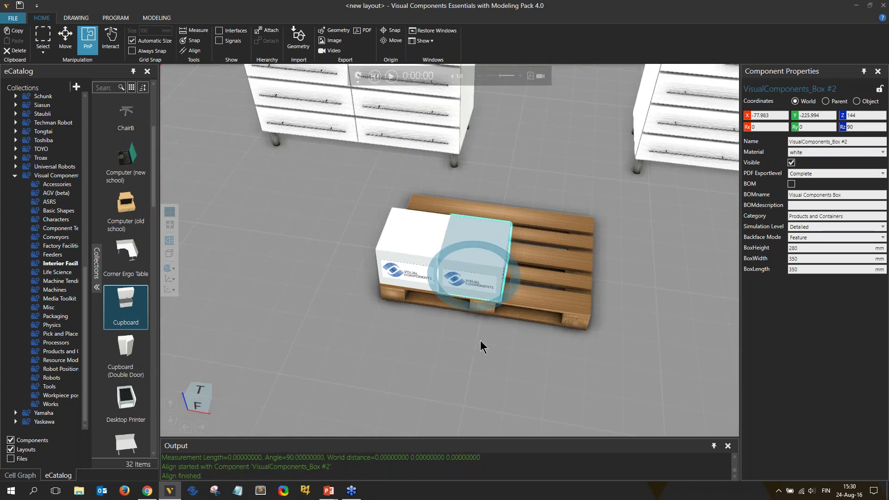
{"action": "scroll", "coordinate": [479, 315], "scroll_direction": "up", "scroll_amount": 5}
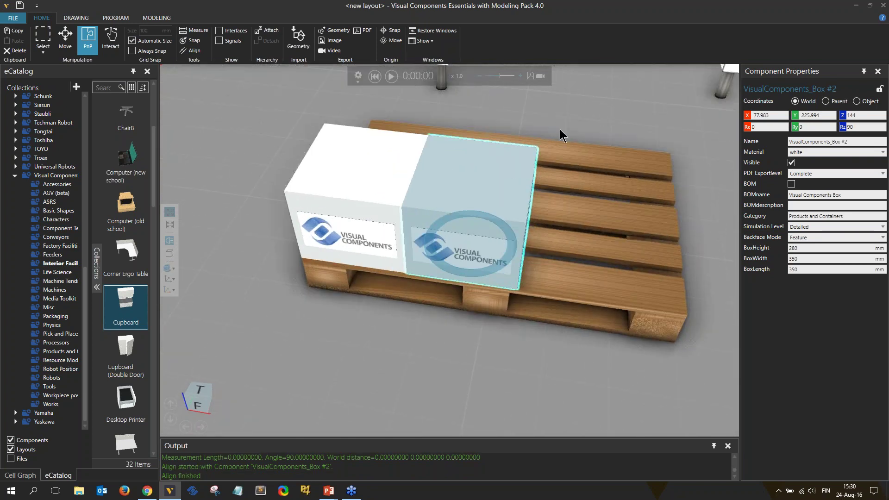
{"action": "scroll", "coordinate": [606, 202], "scroll_direction": "down", "scroll_amount": 4}
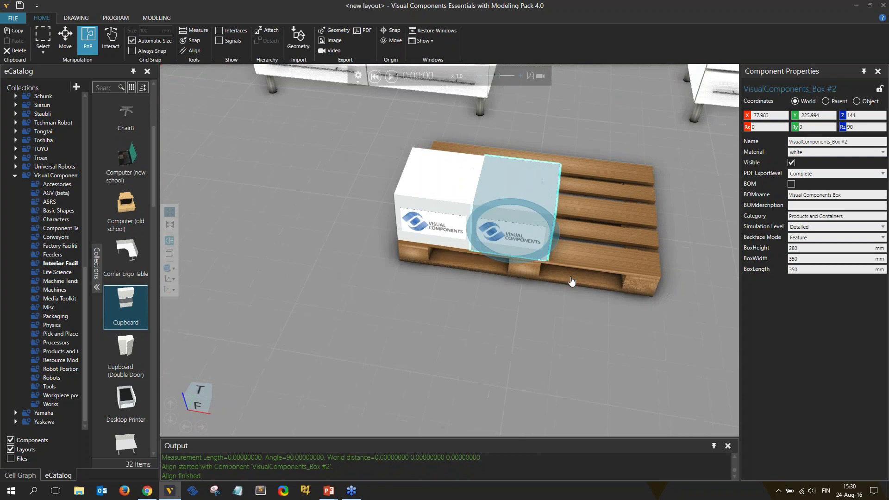
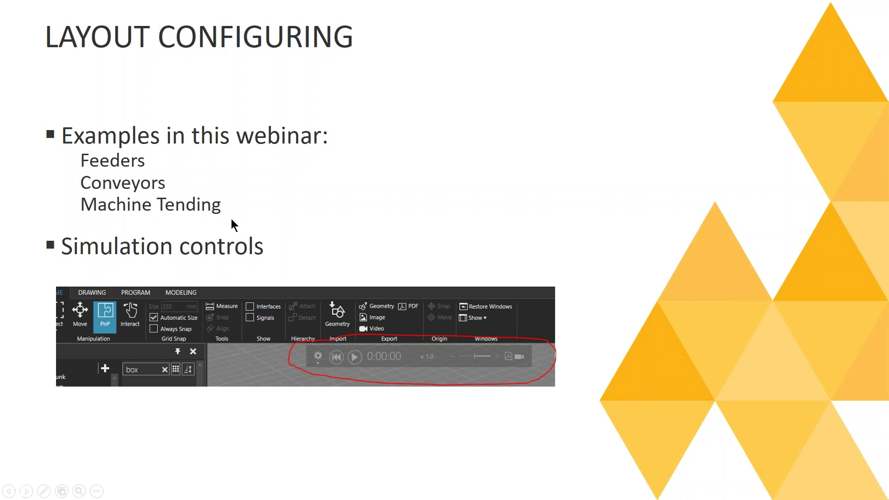
- Leave the slide show, switch back to Visual Components and clear the whole layout without saving it
{"action": "key", "text": "Escape"}
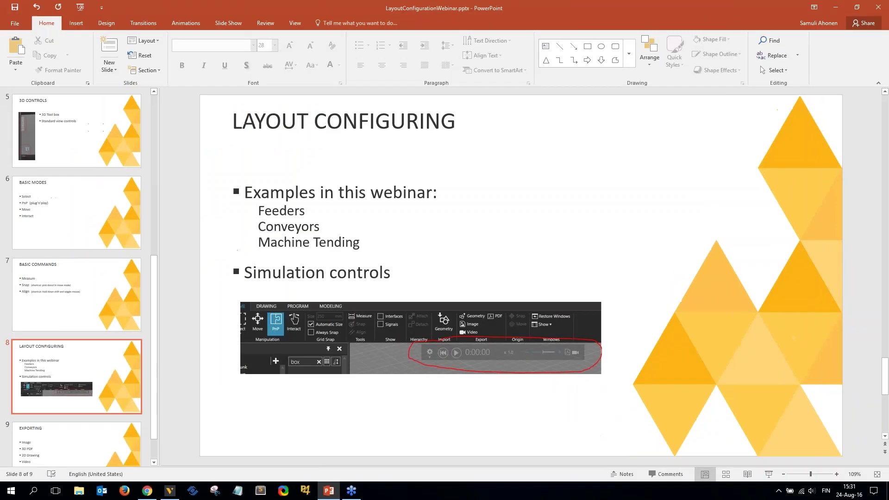
{"action": "key", "text": "alt+Tab"}
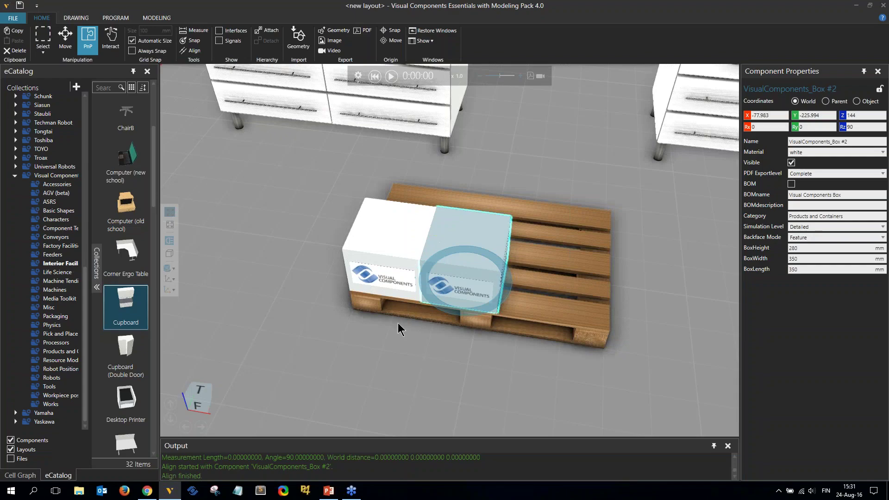
{"action": "left_click", "coordinate": [406, 346]}
{"action": "scroll", "coordinate": [405, 346], "scroll_direction": "down", "scroll_amount": 5}
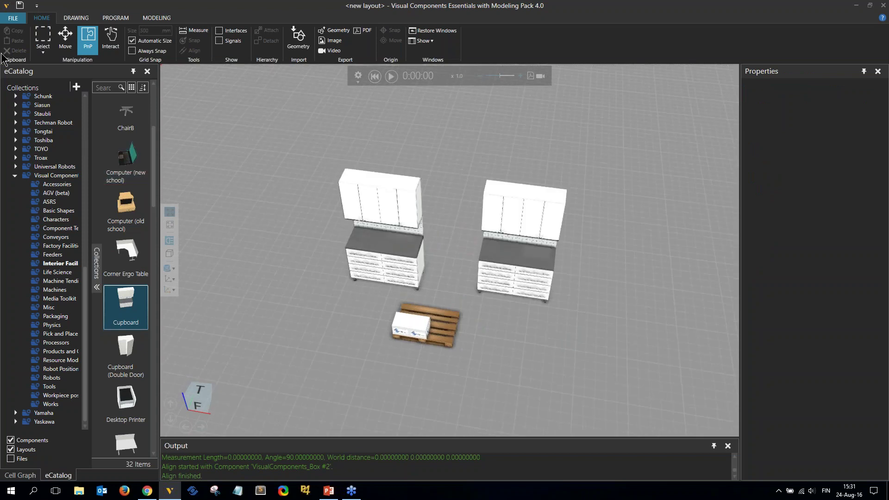
{"action": "left_click", "coordinate": [13, 18]}
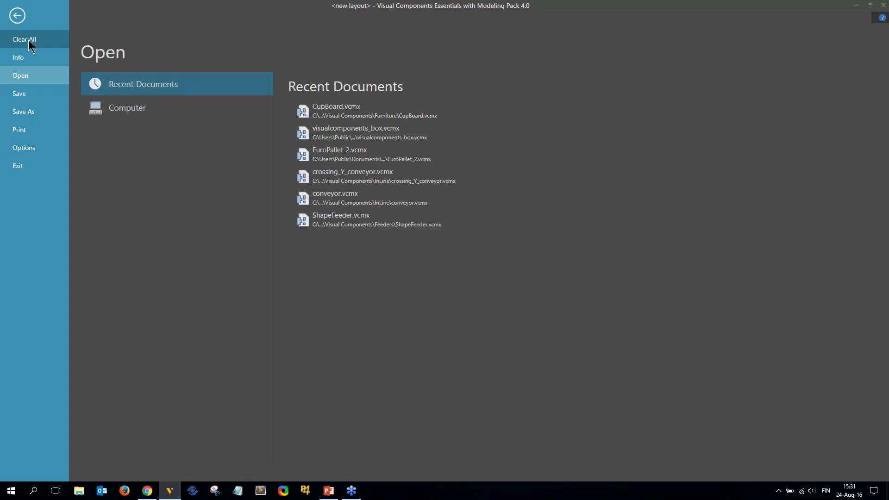
{"action": "left_click", "coordinate": [27, 40]}
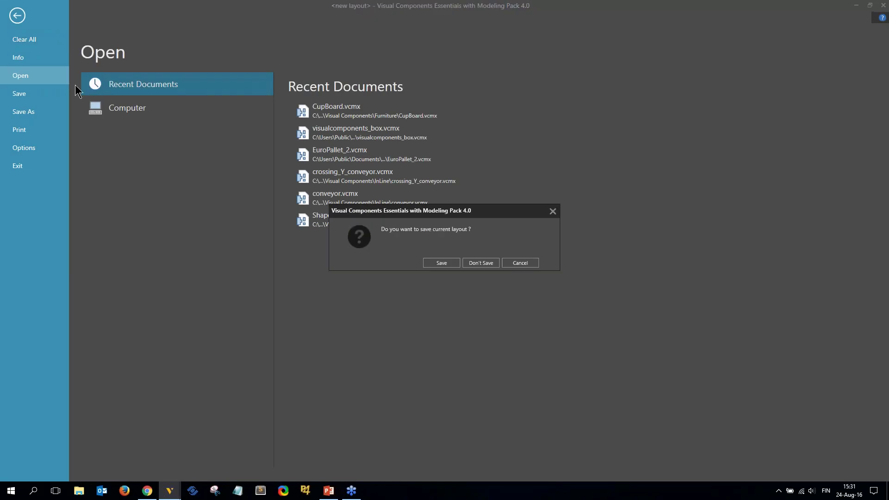
{"action": "left_click", "coordinate": [488, 265]}
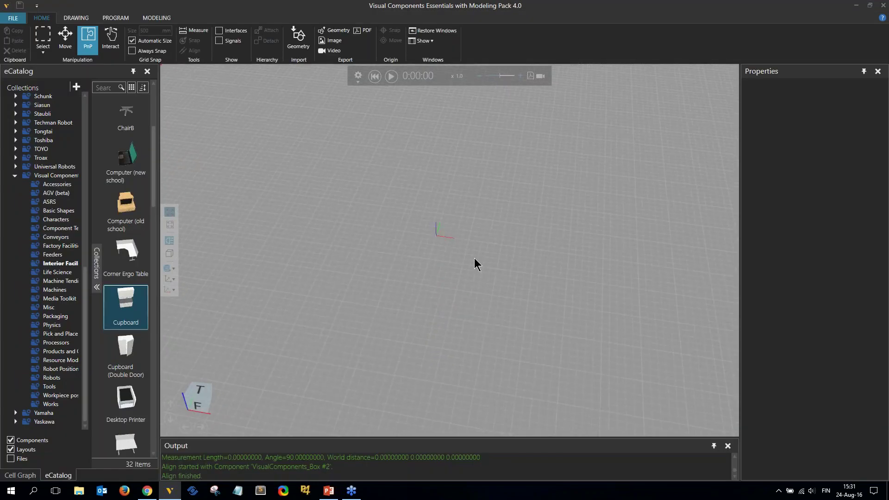
- Add a Shape Feeder from the Visual Components Feeders collection to the empty layout
{"action": "left_click", "coordinate": [54, 255]}
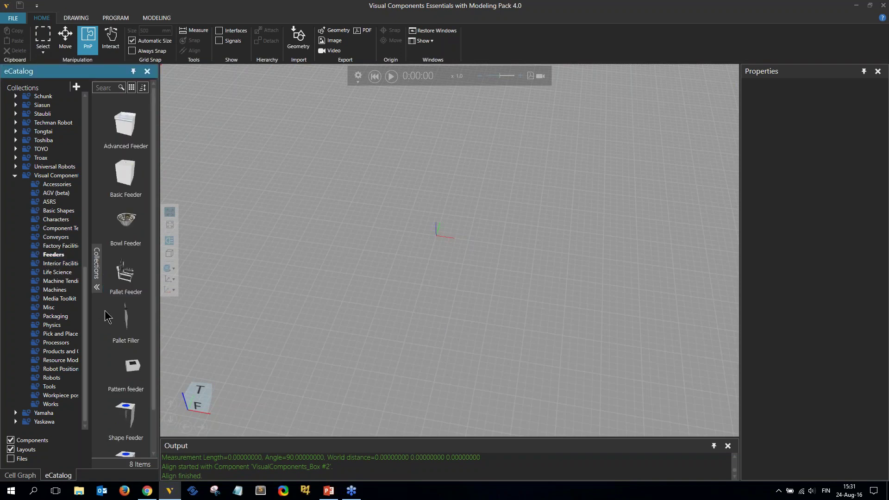
{"action": "left_click_drag", "start_coordinate": [126, 419], "coordinate": [205, 411]}
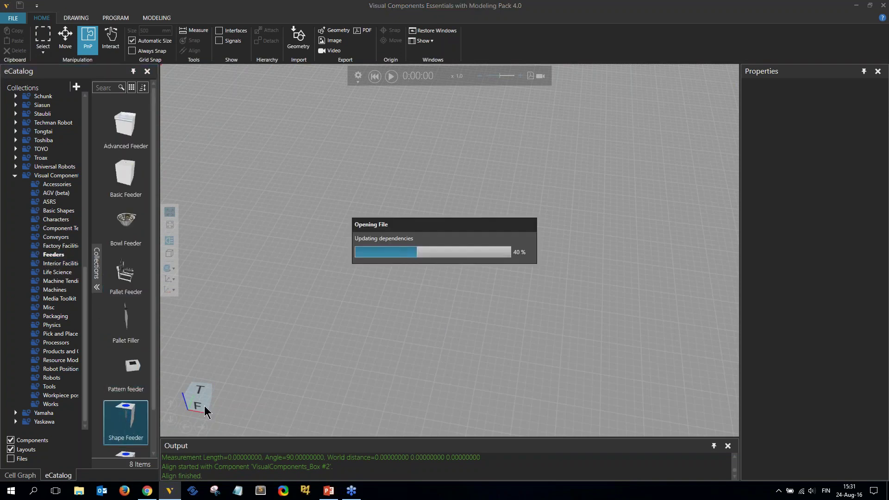
{"action": "scroll", "coordinate": [447, 227], "scroll_direction": "up", "scroll_amount": 5}
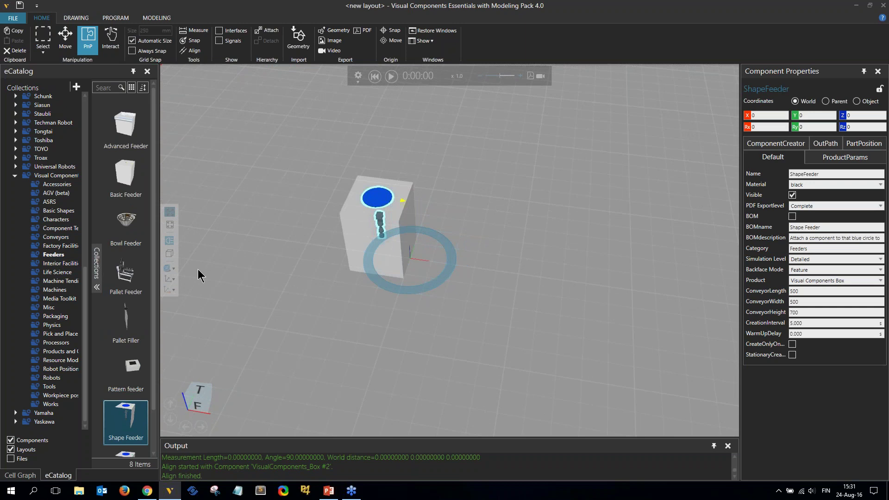
- Add a Conveyor from the Conveyors collection, connected to the shape feeder's outlet
{"action": "left_click", "coordinate": [57, 237]}
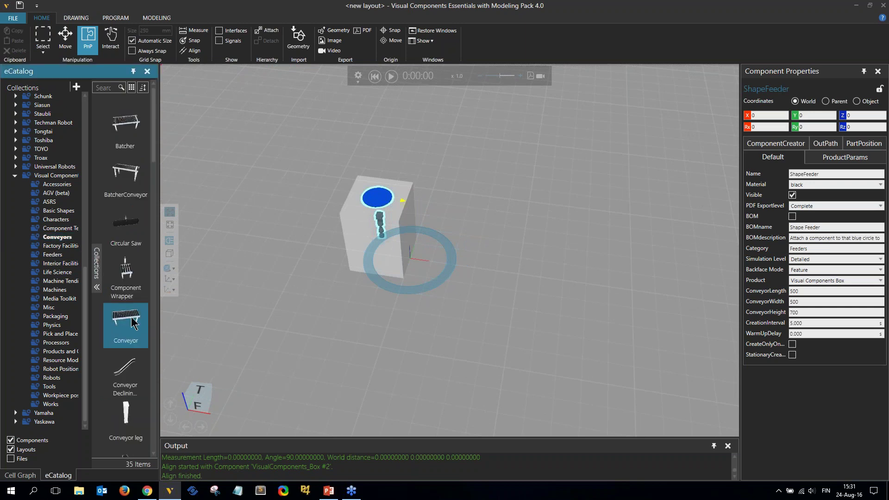
{"action": "double_click", "coordinate": [126, 319]}
{"action": "scroll", "coordinate": [441, 290], "scroll_direction": "up", "scroll_amount": 5}
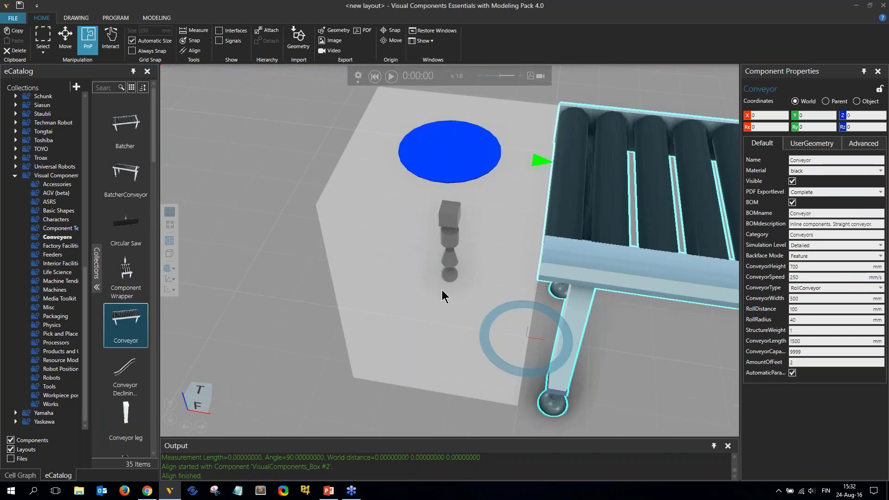
{"action": "scroll", "coordinate": [442, 290], "scroll_direction": "down", "scroll_amount": 5}
{"action": "right_click_drag", "start_coordinate": [561, 390], "coordinate": [445, 351]}
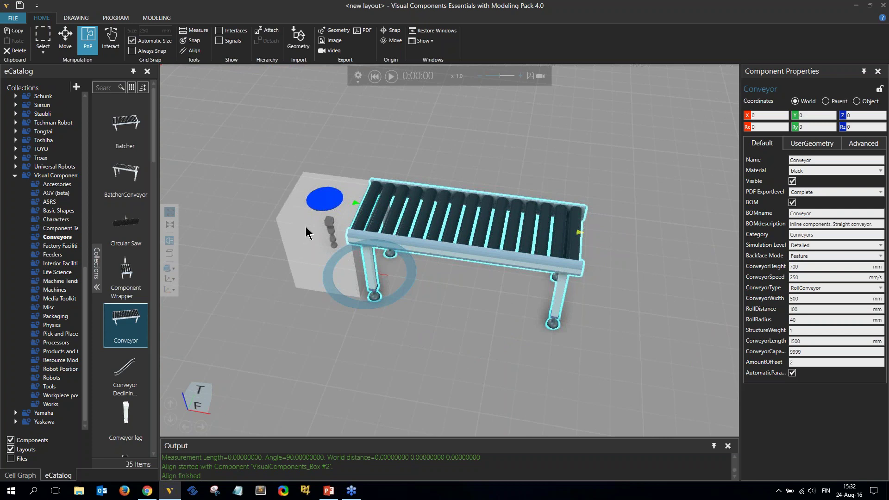
- Add a second Conveyor connected to the free end of the first one
{"action": "double_click", "coordinate": [126, 322]}
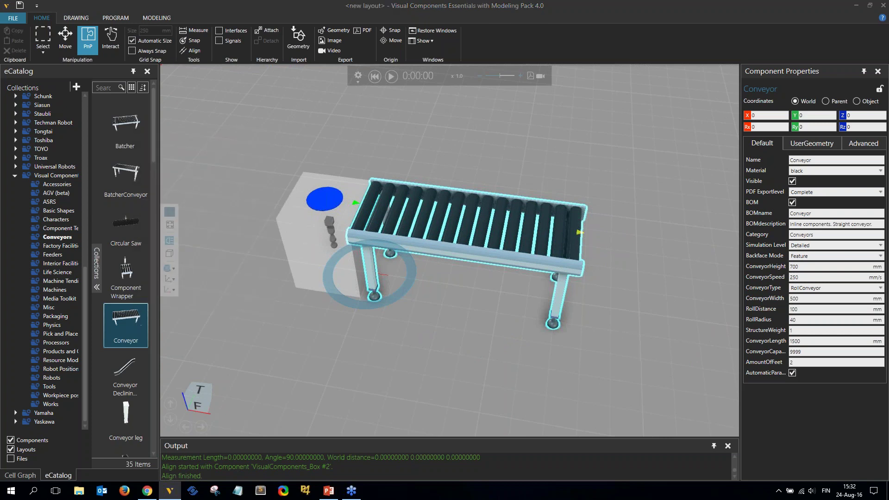
{"action": "scroll", "coordinate": [371, 344], "scroll_direction": "up", "scroll_amount": 3}
{"action": "scroll", "coordinate": [418, 309], "scroll_direction": "down", "scroll_amount": 3}
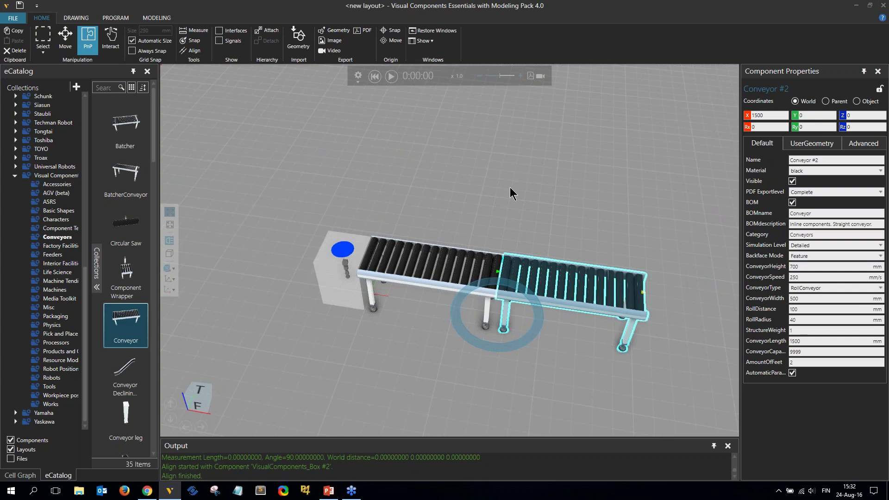
{"action": "middle_click_drag", "start_coordinate": [501, 195], "coordinate": [487, 188]}
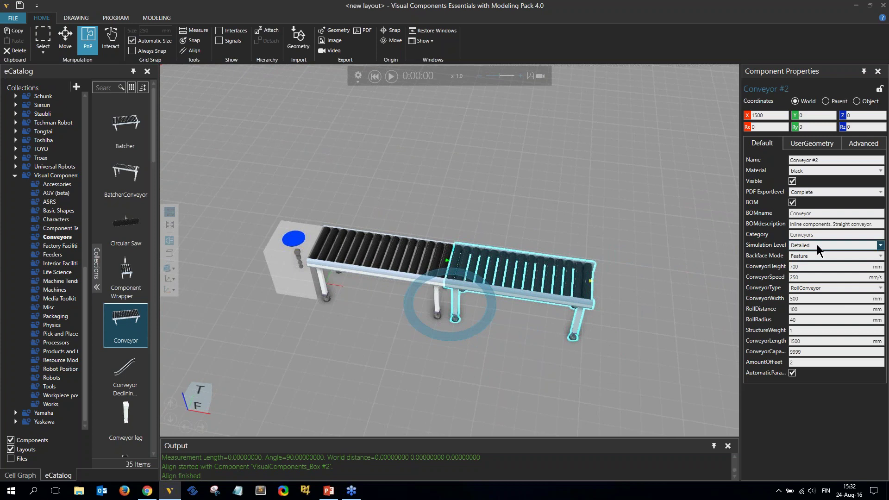
- Change the conveyor type of both conveyors to BeltConveyor, starting with the second one
{"action": "left_click", "coordinate": [816, 289]}
{"action": "left_click", "coordinate": [806, 298]}
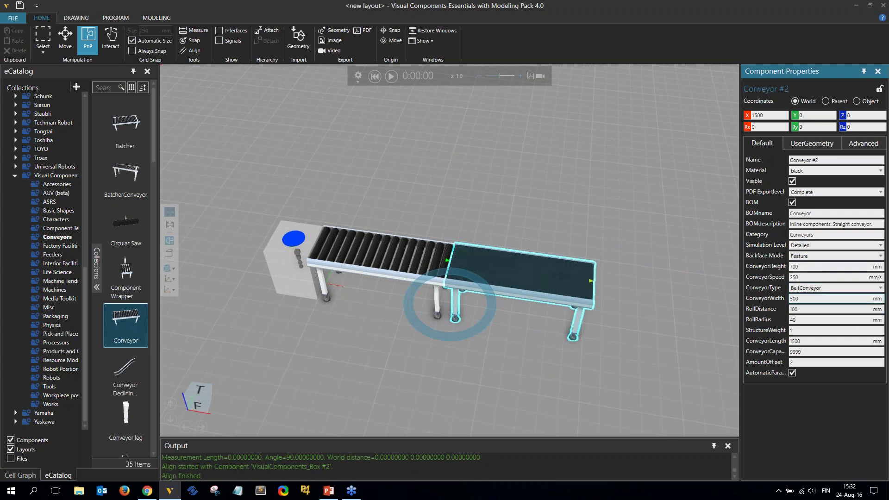
{"action": "left_click", "coordinate": [378, 247], "text": "ctrl"}
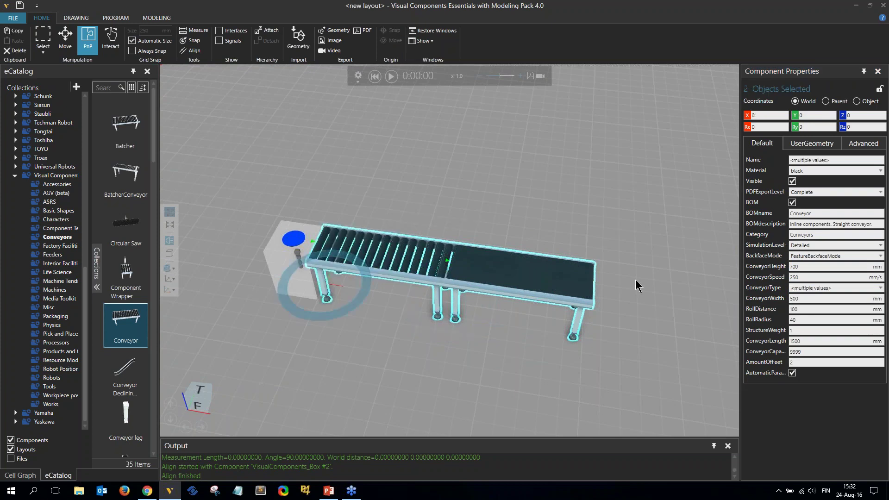
{"action": "left_click", "coordinate": [808, 288]}
{"action": "left_click", "coordinate": [813, 298]}
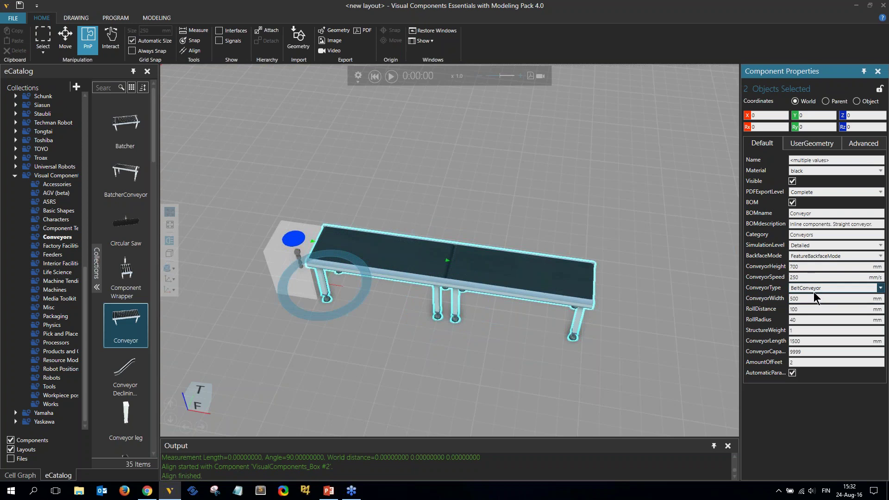
- Set the conveyor width of the feeder and both conveyors to 300 mm together
{"action": "left_click", "coordinate": [281, 235], "text": "ctrl"}
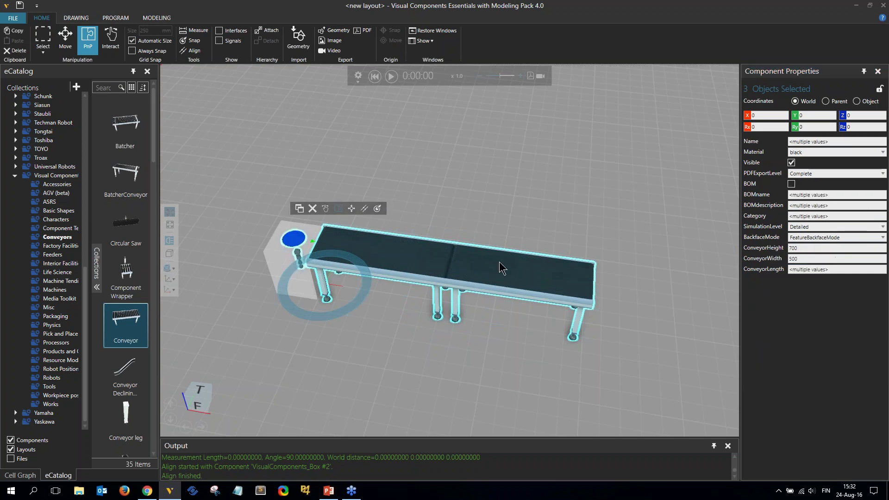
{"action": "left_click", "coordinate": [811, 258]}
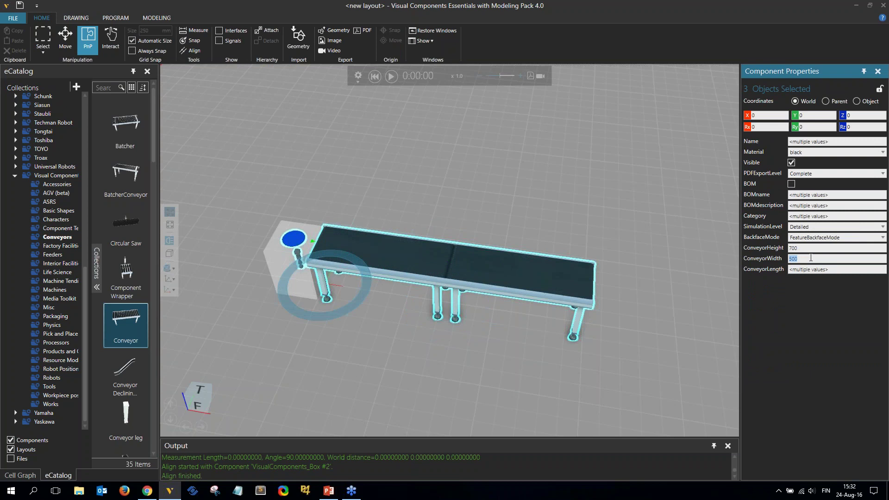
{"action": "type", "text": "300"}
{"action": "key", "text": "Return"}
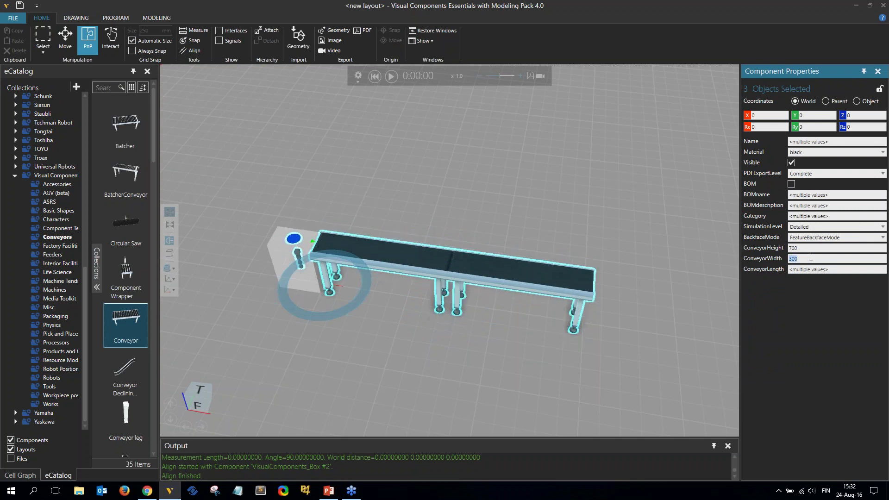
{"action": "middle_click_drag", "start_coordinate": [612, 340], "coordinate": [578, 331]}
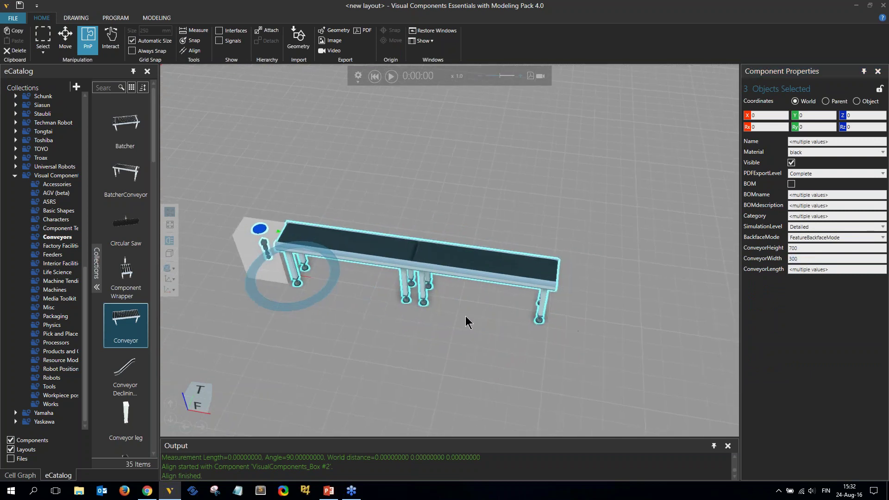
- Search the catalog for "divert" and attach a Conveyor Y-divert to the end of the second conveyor
{"action": "left_click", "coordinate": [506, 271]}
{"action": "left_click", "coordinate": [105, 86]}
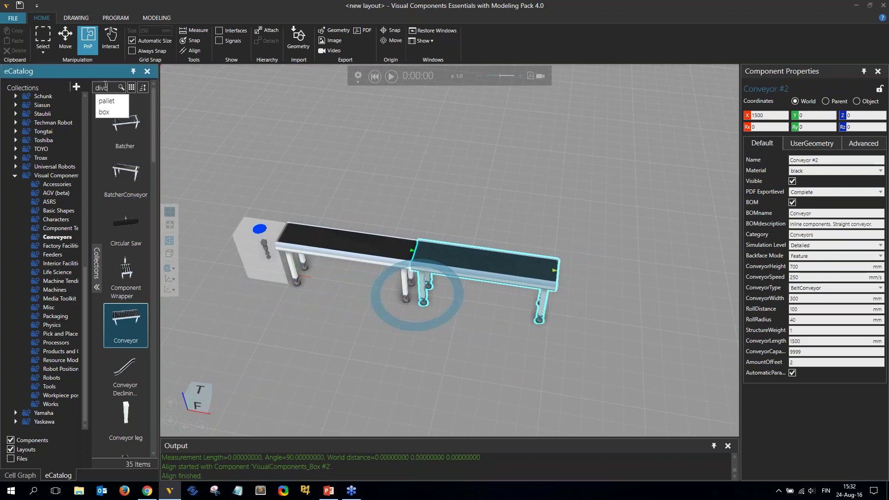
{"action": "key", "text": "Return"}
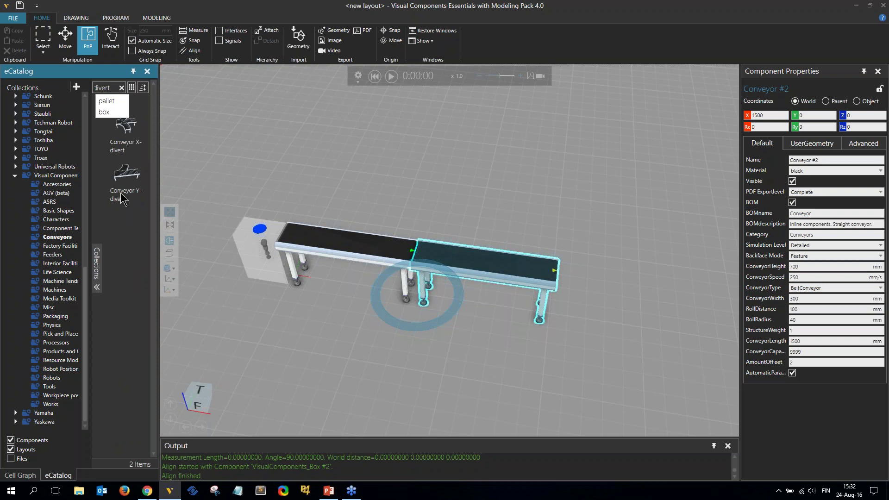
{"action": "left_click", "coordinate": [124, 183]}
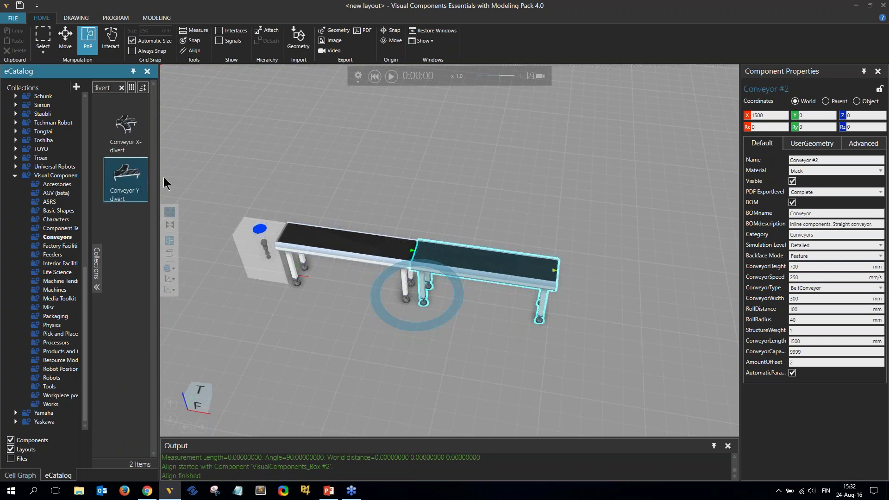
{"action": "left_click_drag", "start_coordinate": [461, 180], "coordinate": [461, 179]}
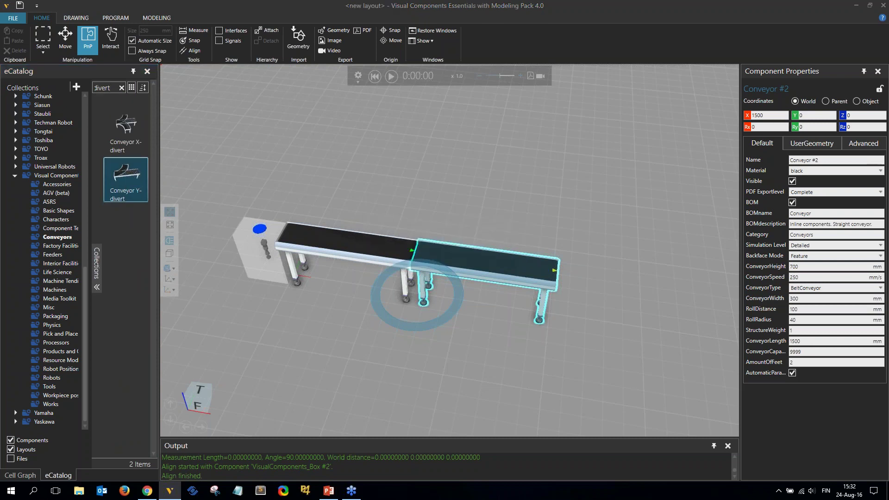
{"action": "left_click_drag", "start_coordinate": [509, 138], "coordinate": [590, 258]}
{"action": "middle_click_drag", "start_coordinate": [575, 362], "coordinate": [428, 348]}
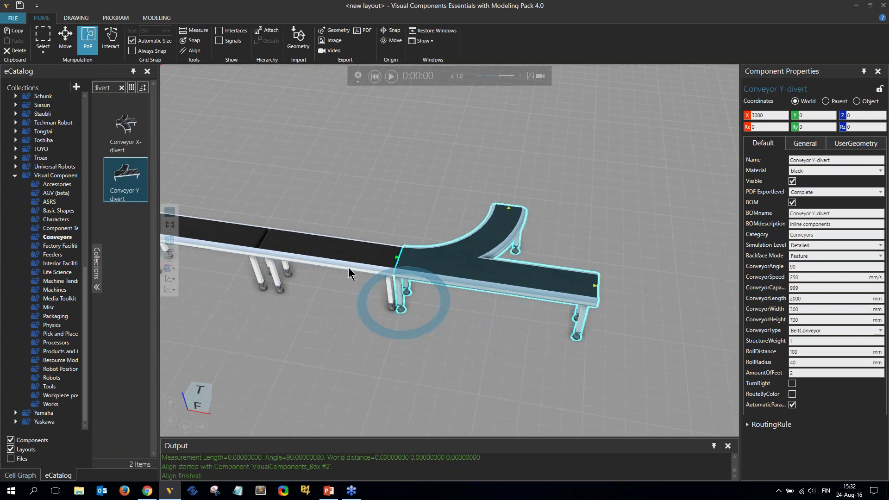
- Duplicate the second conveyor and connect the copy to the Y-divert's curved side outlet
{"action": "left_click", "coordinate": [343, 262]}
{"action": "left_click", "coordinate": [361, 237]}
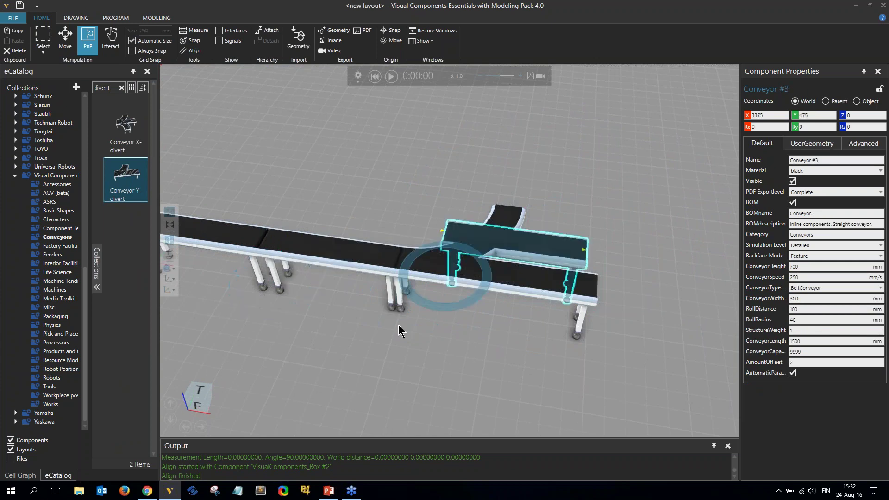
{"action": "left_click_drag", "start_coordinate": [515, 249], "coordinate": [563, 224]}
- Duplicate the second conveyor again and connect the copy to the Y-divert's straight outlet
{"action": "left_click", "coordinate": [350, 246]}
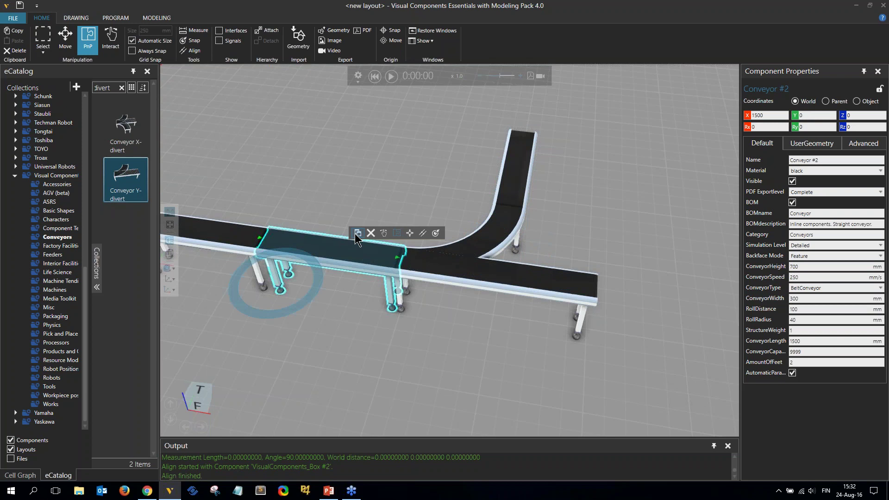
{"action": "left_click", "coordinate": [361, 236]}
{"action": "left_click_drag", "start_coordinate": [497, 250], "coordinate": [606, 287]}
{"action": "scroll", "coordinate": [599, 251], "scroll_direction": "down", "scroll_amount": 3}
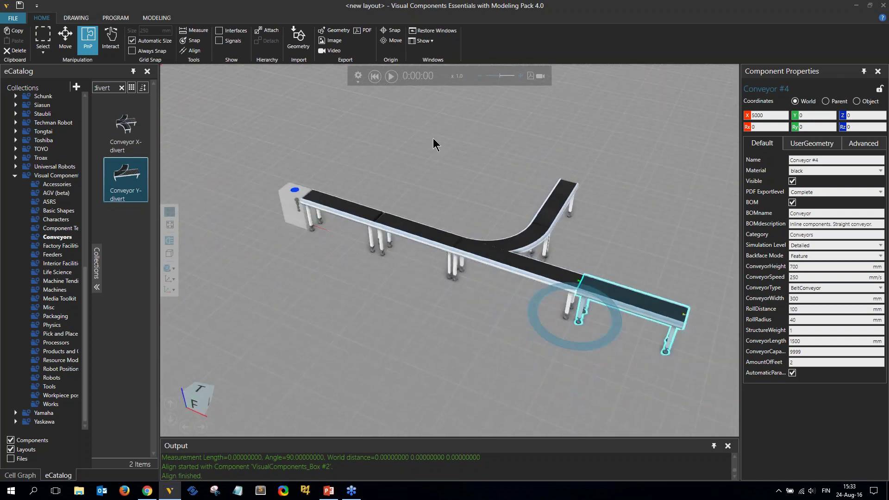
- Run the simulation at varying speeds up to x 13 to watch how boxes are diverted, and reset it
{"action": "left_click", "coordinate": [388, 77]}
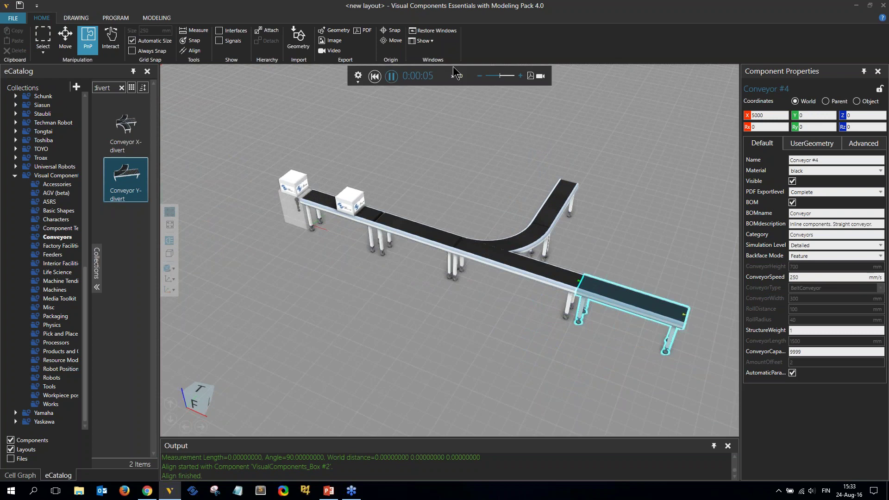
{"action": "left_click", "coordinate": [520, 76]}
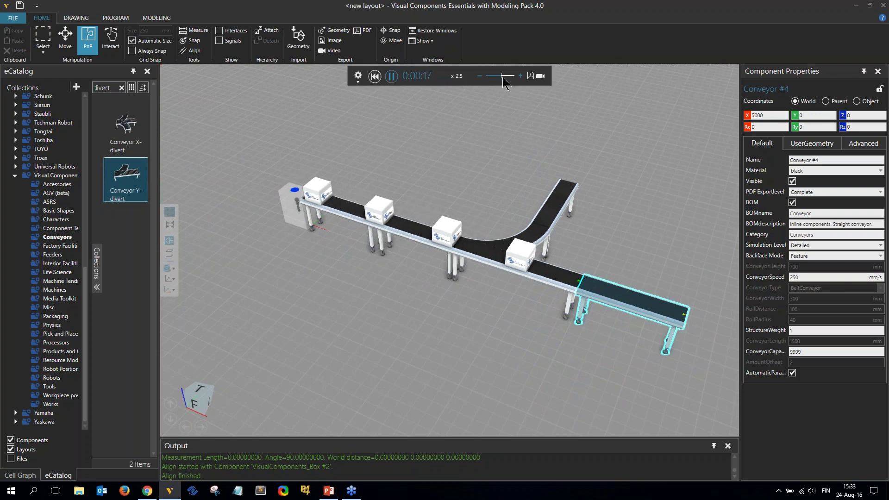
{"action": "left_click_drag", "start_coordinate": [501, 76], "coordinate": [508, 76]}
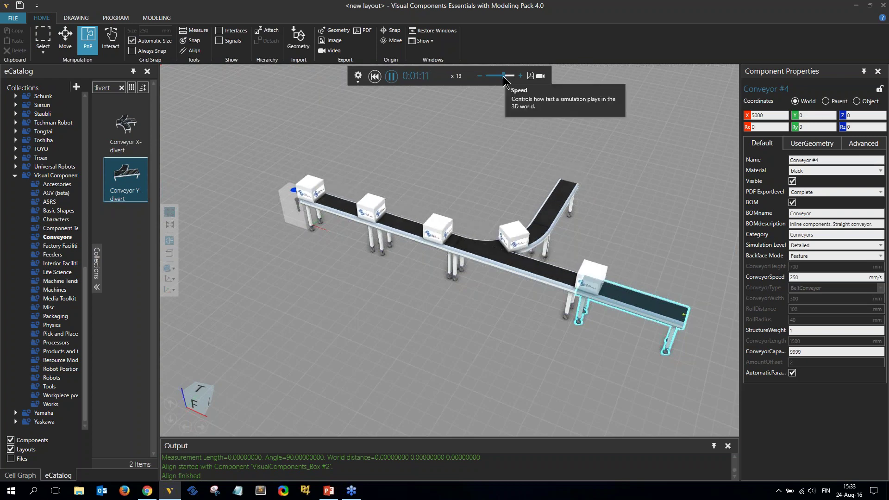
{"action": "double_click", "coordinate": [503, 76]}
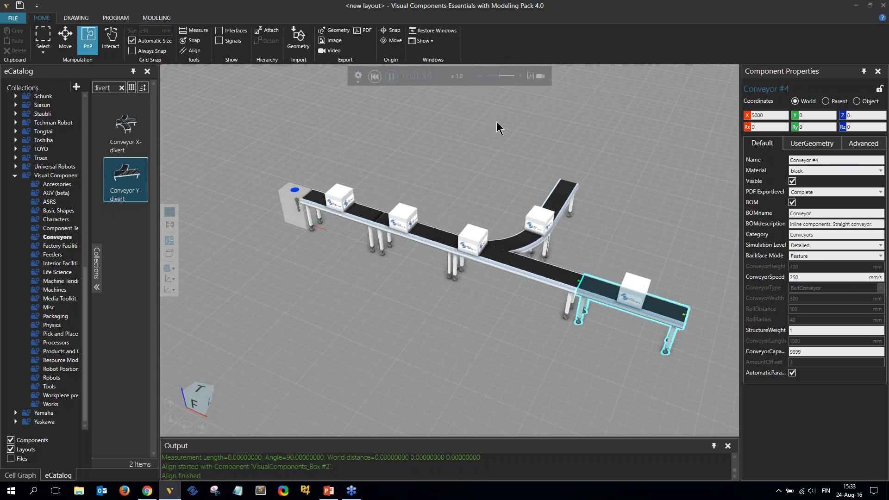
{"action": "right_click_drag", "start_coordinate": [488, 123], "coordinate": [491, 128]}
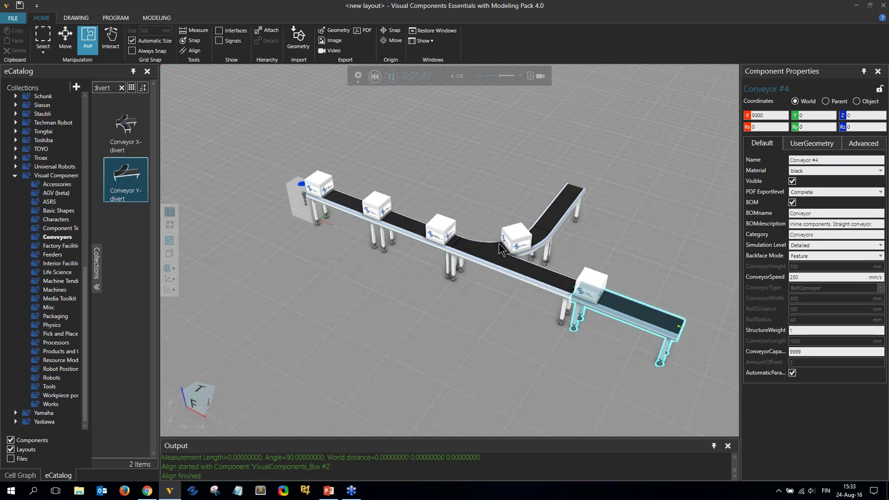
{"action": "left_click", "coordinate": [520, 76]}
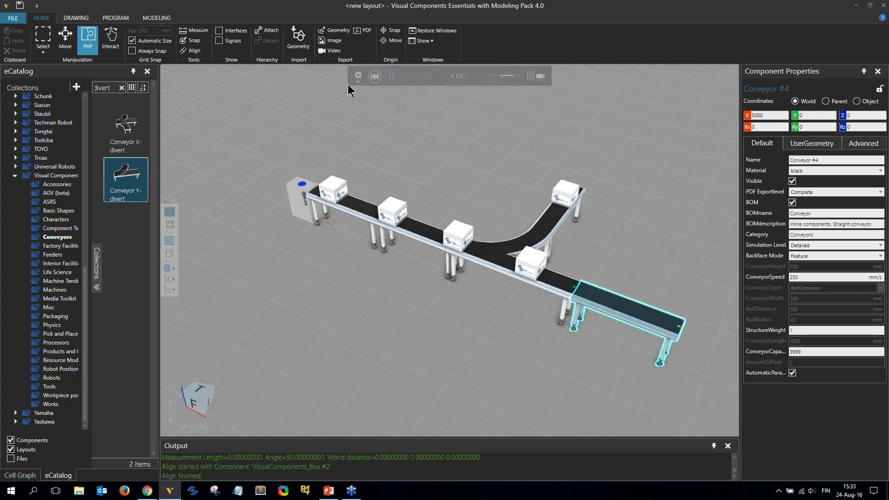
{"action": "left_click", "coordinate": [374, 76]}
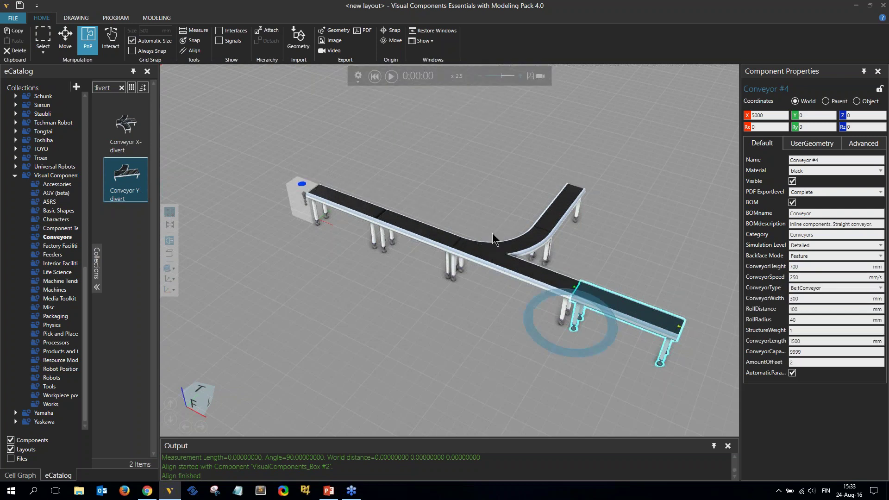
- Examine the Y-divert's routing rule, including its cyclic rule type and the options for its Side and Straight connections
{"action": "left_click", "coordinate": [504, 255]}
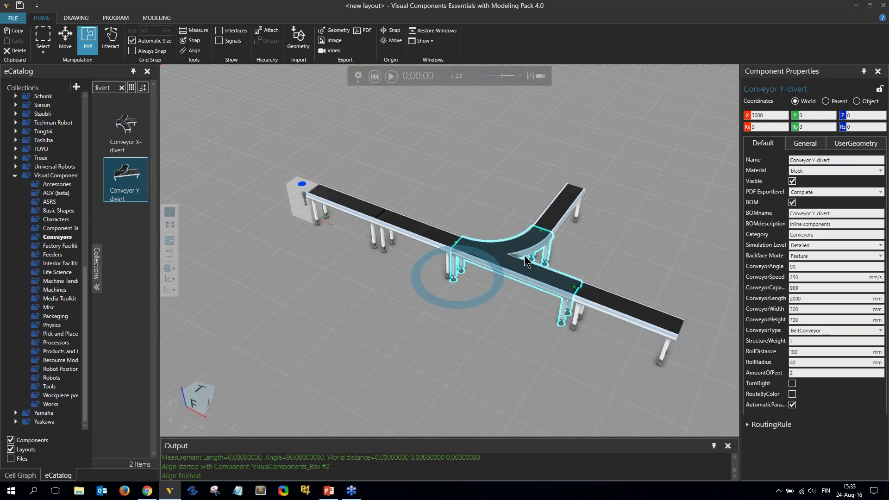
{"action": "left_click", "coordinate": [771, 426]}
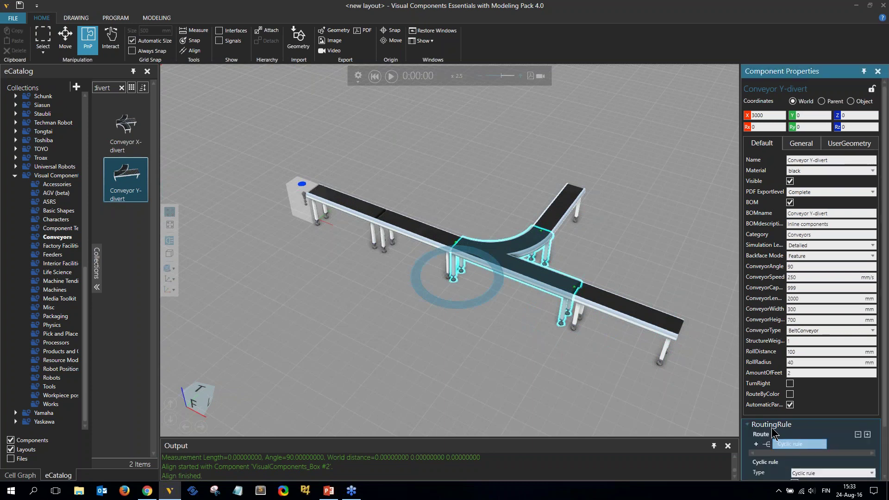
{"action": "scroll", "coordinate": [787, 305], "scroll_direction": "down", "scroll_amount": 1}
{"action": "scroll", "coordinate": [787, 306], "scroll_direction": "down", "scroll_amount": 1}
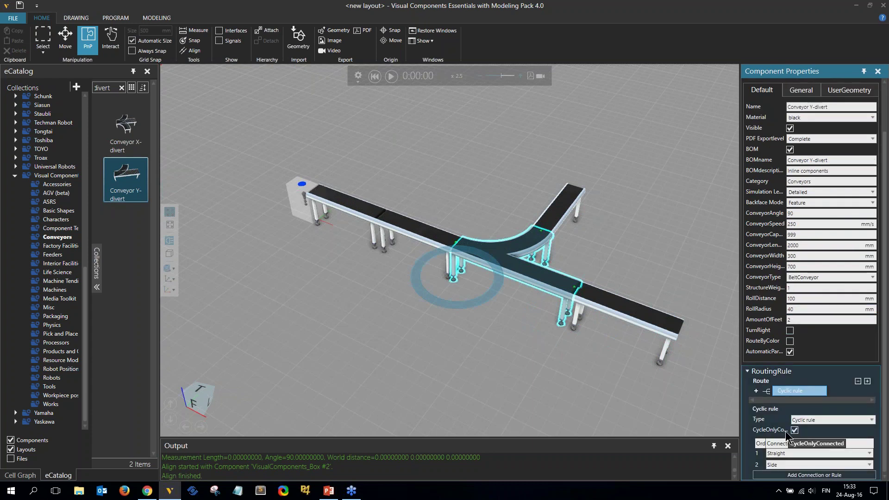
{"action": "left_click", "coordinate": [786, 466]}
{"action": "left_click", "coordinate": [787, 454]}
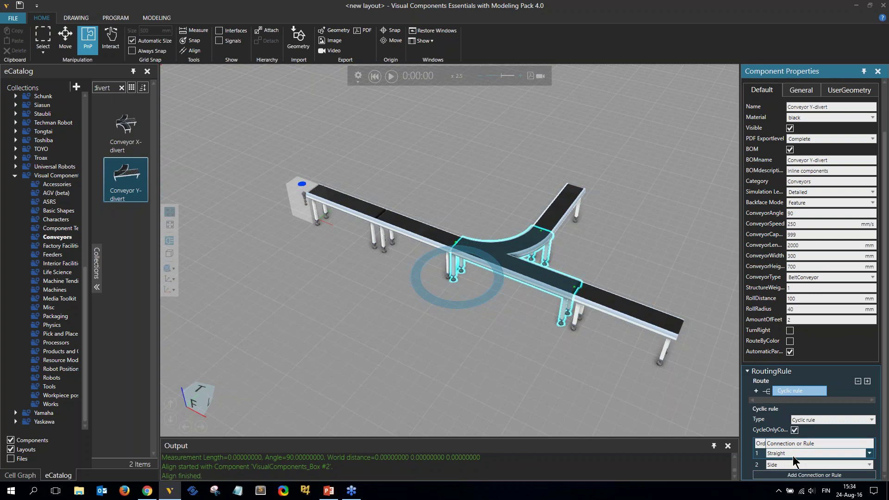
- Change the Y-divert's routing rule type to Percentage rule, accepting removal of the existing cyclic rule
{"action": "left_click", "coordinate": [817, 420]}
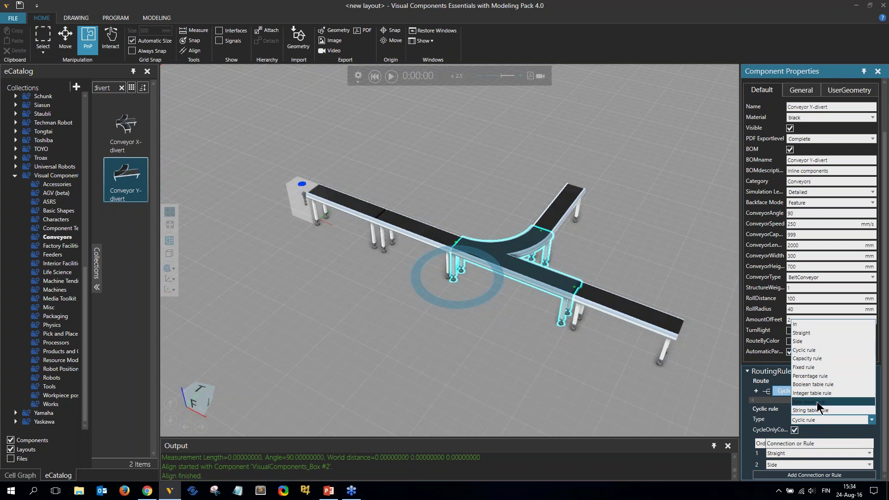
{"action": "left_click", "coordinate": [816, 376]}
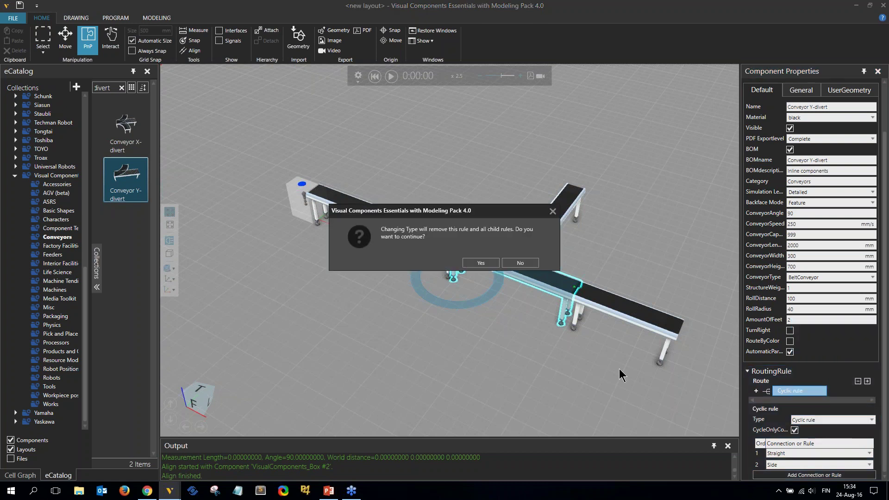
{"action": "left_click", "coordinate": [477, 263]}
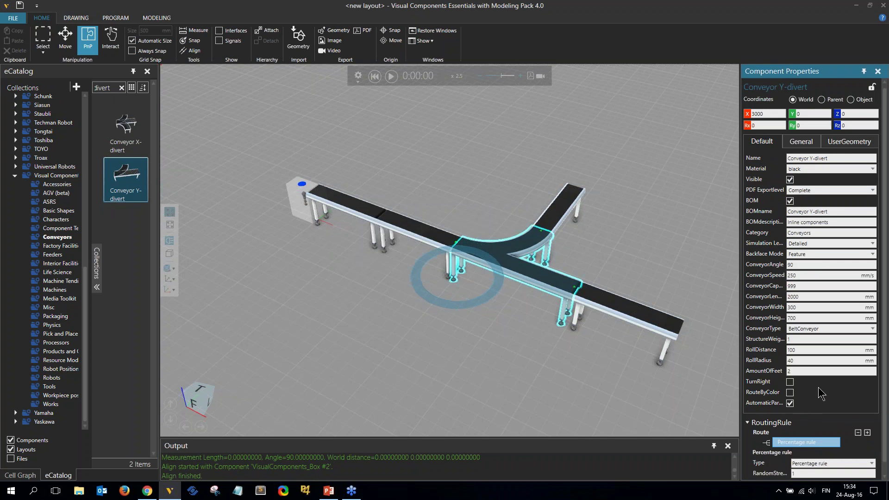
- Add two connections to the Y-divert's percentage rule: 80 percent to Straight and 20 percent to Side
{"action": "scroll", "coordinate": [790, 452], "scroll_direction": "down", "scroll_amount": 1}
{"action": "left_click", "coordinate": [814, 475]}
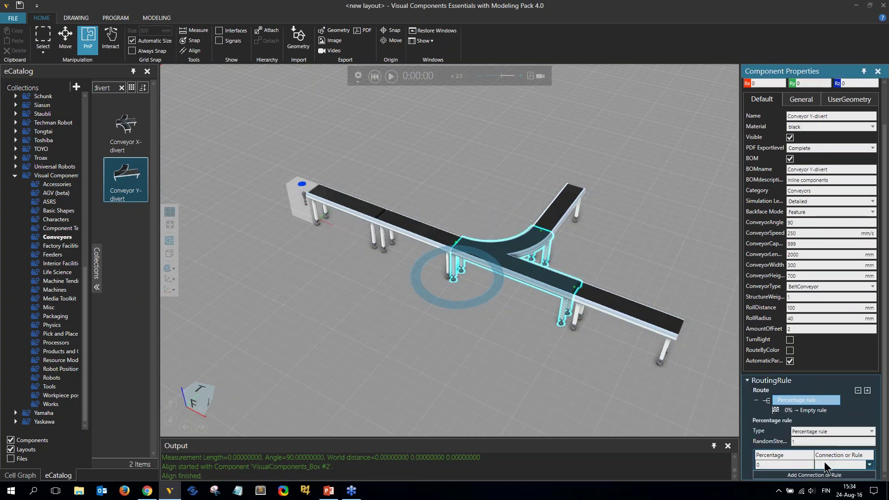
{"action": "left_click", "coordinate": [796, 466]}
{"action": "left_click", "coordinate": [866, 465]}
{"action": "left_click", "coordinate": [825, 377]}
{"action": "left_click", "coordinate": [798, 475]}
{"action": "left_click", "coordinate": [795, 467]}
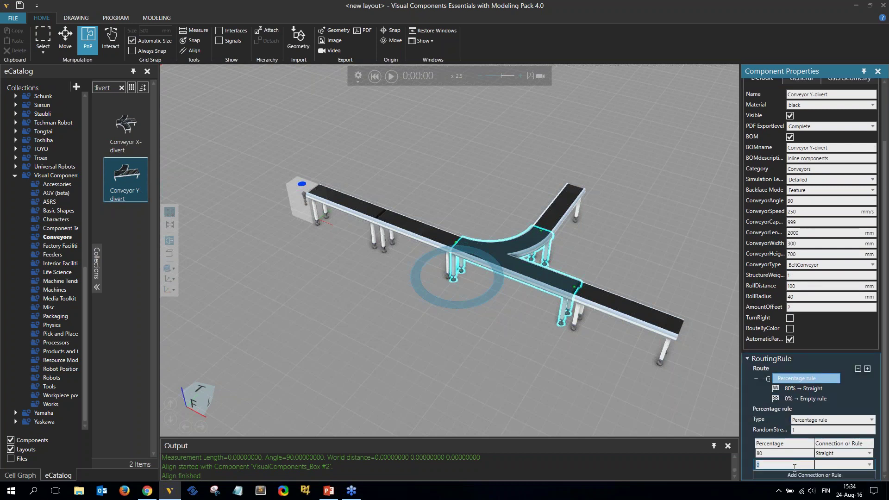
{"action": "left_click", "coordinate": [821, 466]}
{"action": "left_click", "coordinate": [833, 396]}
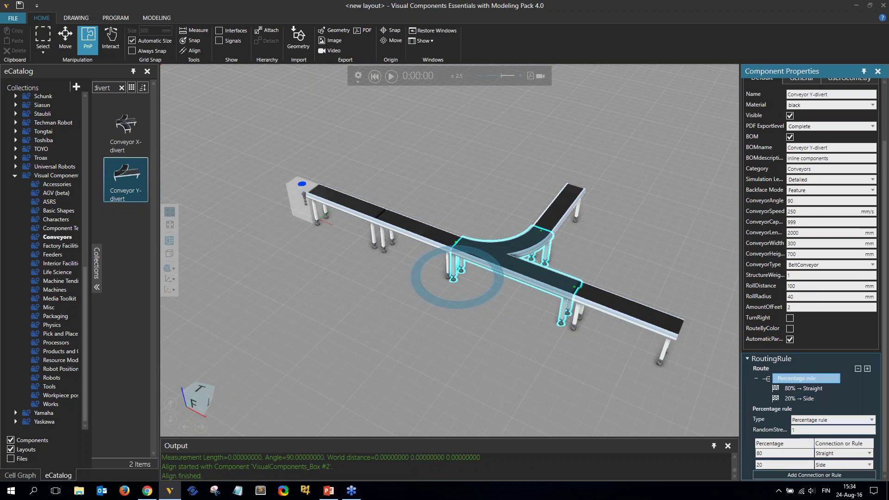
- Run the simulation at x 3.8 speed to watch the percentage-based box routing, and reset it
{"action": "left_click", "coordinate": [391, 77]}
{"action": "left_click", "coordinate": [520, 76]}
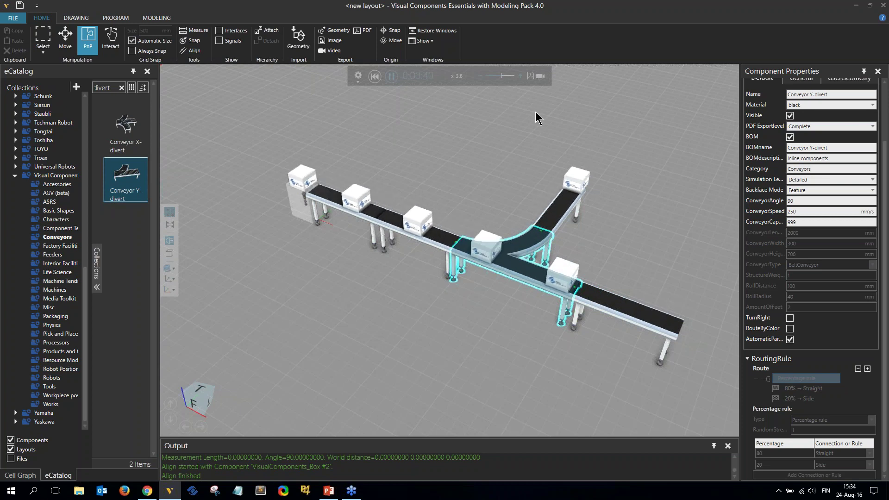
{"action": "left_click", "coordinate": [375, 76]}
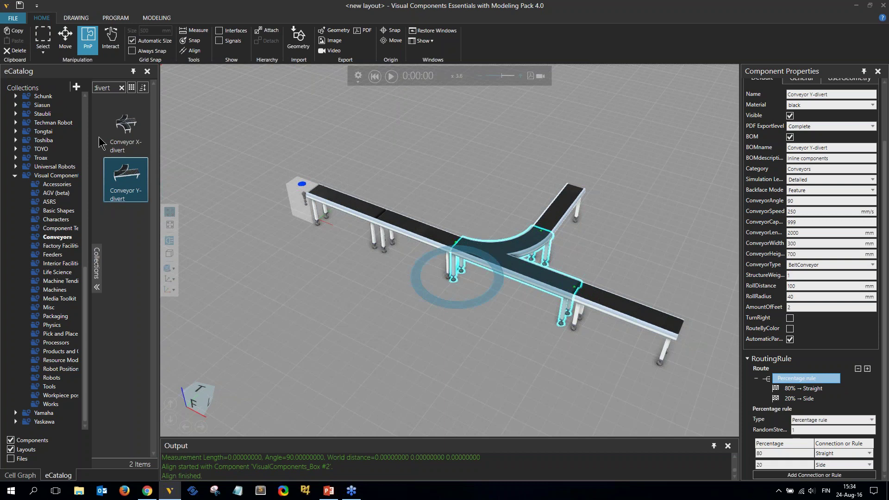
- Search the catalog for curve and attach a Curve conveyor to the free end of the side-branch conveyor
{"action": "left_click", "coordinate": [121, 88]}
{"action": "left_click", "coordinate": [108, 90]}
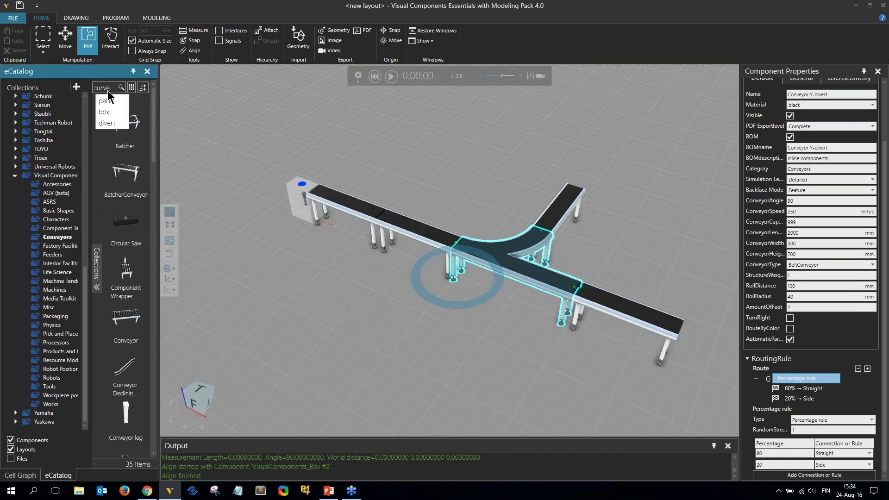
{"action": "left_click", "coordinate": [113, 190]}
{"action": "left_click_drag", "start_coordinate": [125, 131], "coordinate": [605, 251]}
{"action": "right_click_drag", "start_coordinate": [680, 246], "coordinate": [602, 221]}
- Set the curve conveyor's Turn property to Right
{"action": "left_click", "coordinate": [803, 268]}
{"action": "left_click", "coordinate": [805, 275]}
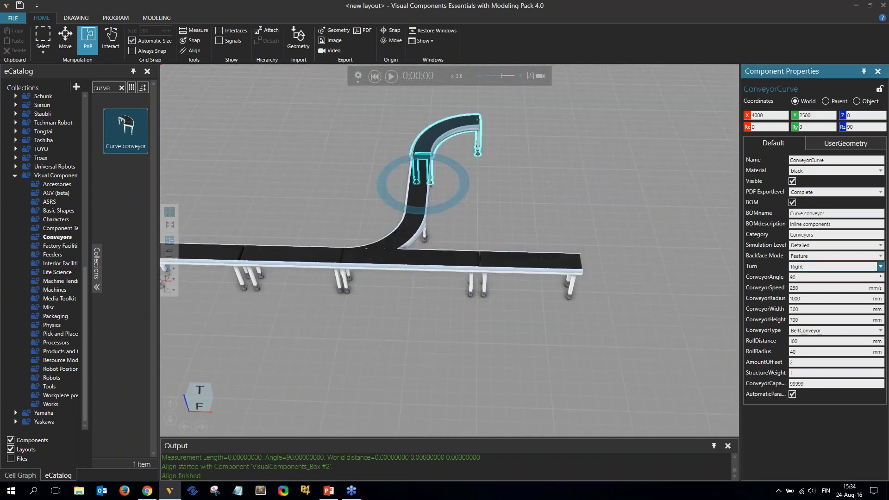
{"action": "left_click", "coordinate": [804, 266]}
{"action": "left_click", "coordinate": [805, 288]}
- Copy the last conveyor of the straight line and connect the copy to the curve conveyor's free end
{"action": "left_click", "coordinate": [525, 257]}
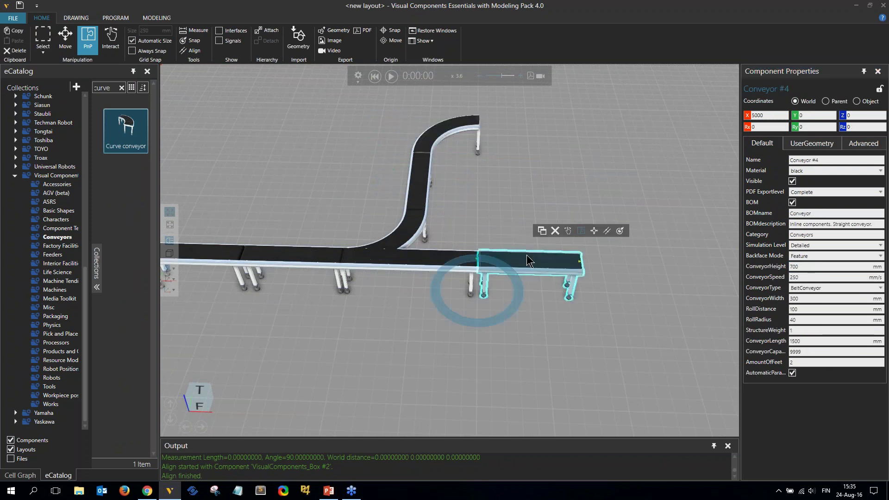
{"action": "key", "text": "ctrl+c"}
{"action": "key", "text": "ctrl+v"}
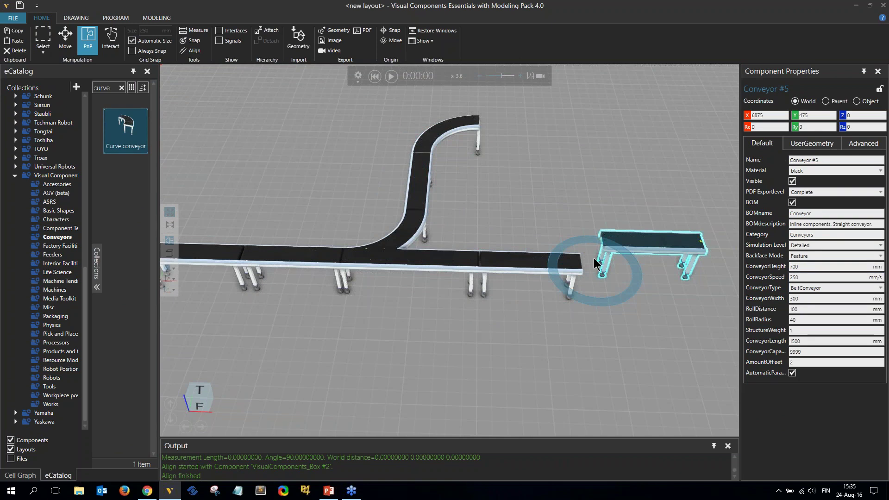
{"action": "right_click", "coordinate": [616, 253]}
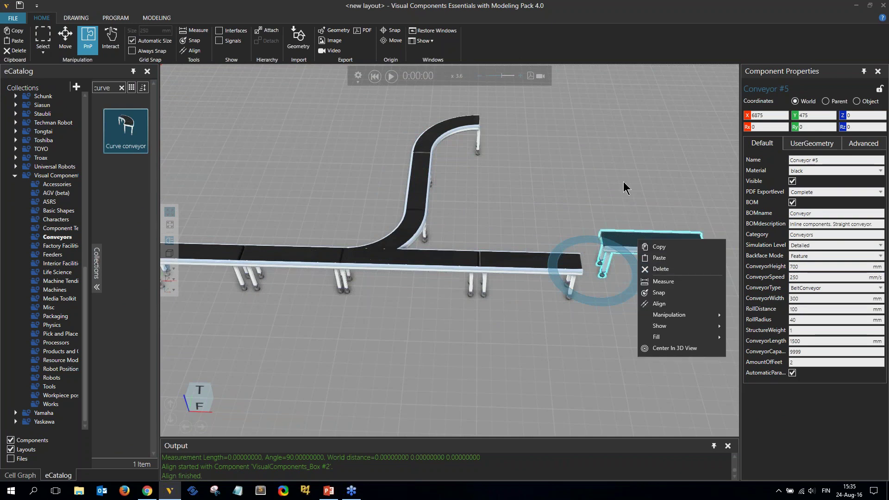
{"action": "left_click", "coordinate": [626, 204]}
{"action": "left_click", "coordinate": [637, 205]}
{"action": "left_click", "coordinate": [650, 243]}
{"action": "left_click_drag", "start_coordinate": [652, 244], "coordinate": [538, 137]}
{"action": "right_click_drag", "start_coordinate": [560, 191], "coordinate": [576, 161]}
- Duplicate the conveyor after the curve and place the copy unconnected on the floor near the straight line's end
{"action": "left_click", "coordinate": [578, 150]}
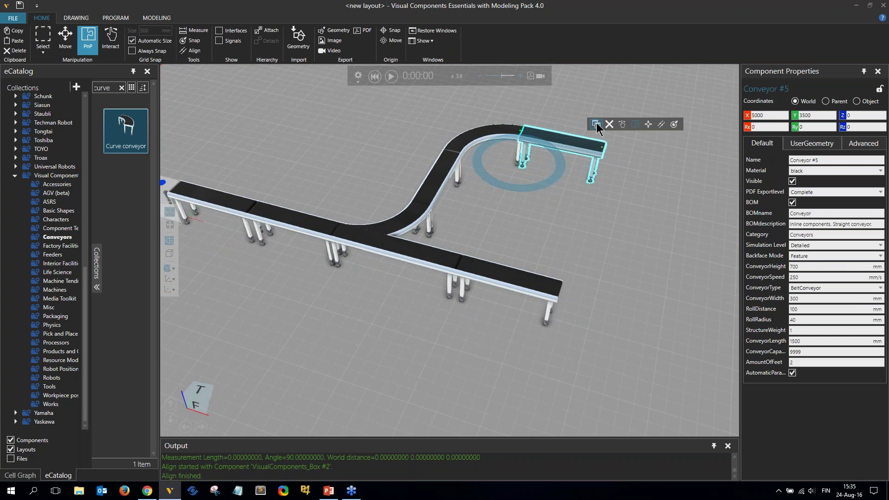
{"action": "key", "text": "ctrl+v"}
{"action": "scroll", "coordinate": [608, 249], "scroll_direction": "down", "scroll_amount": 6}
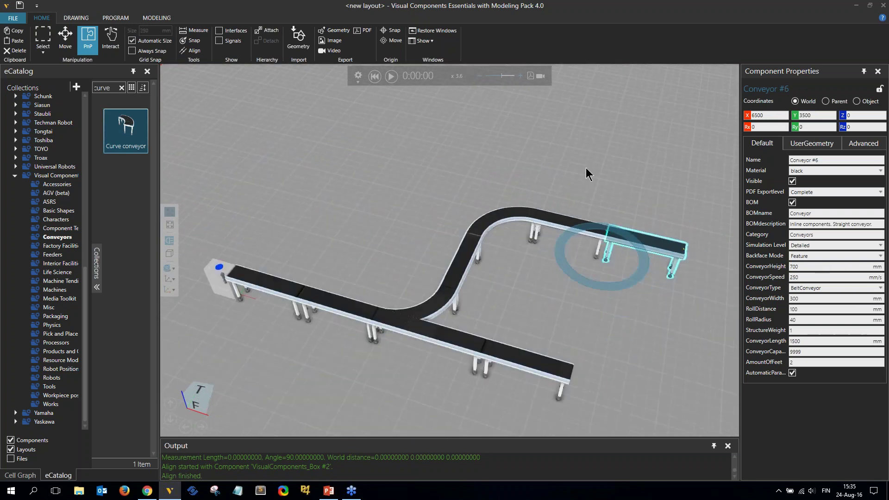
{"action": "middle_click_drag", "start_coordinate": [651, 233], "coordinate": [621, 184]}
{"action": "left_click_drag", "start_coordinate": [621, 184], "coordinate": [582, 308]}
{"action": "scroll", "coordinate": [578, 268], "scroll_direction": "up", "scroll_amount": 3}
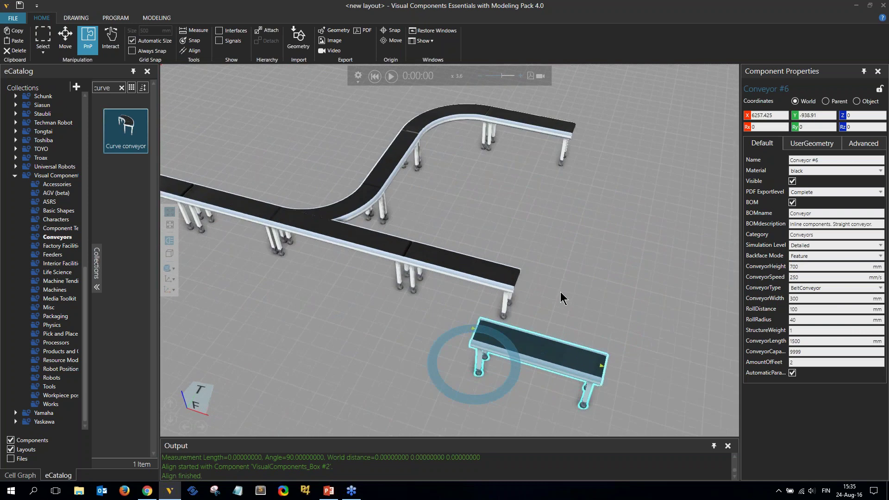
- Place a MachineTending Inlet on the straight line's last conveyor and a MachineTending Outlet on the detached conveyor
{"action": "left_click", "coordinate": [63, 299]}
{"action": "left_click", "coordinate": [59, 283]}
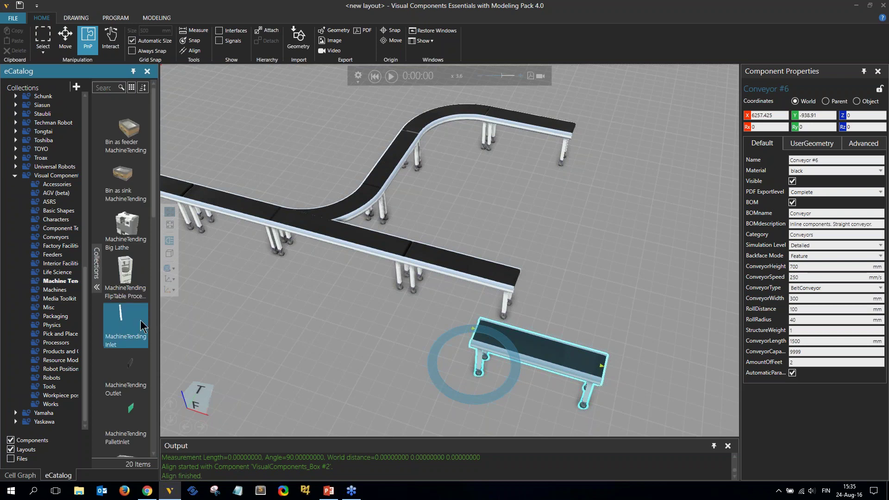
{"action": "left_click", "coordinate": [124, 324]}
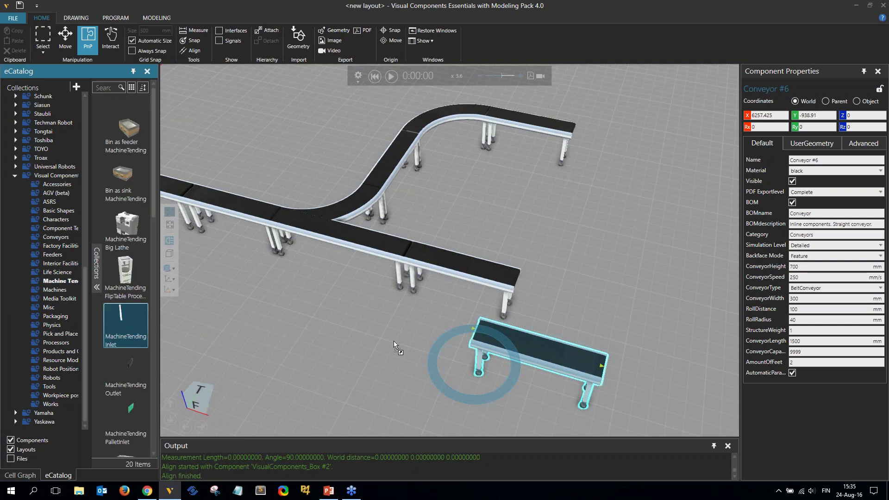
{"action": "left_click_drag", "start_coordinate": [124, 324], "coordinate": [477, 296]}
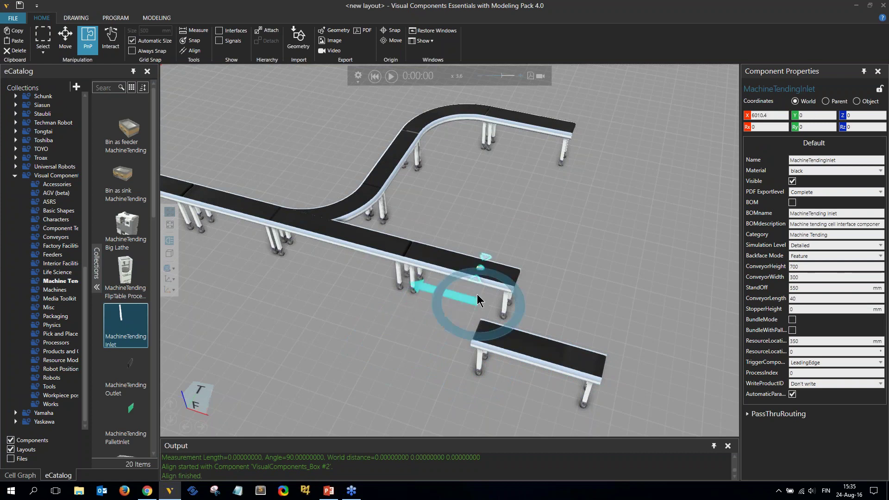
{"action": "left_click_drag", "start_coordinate": [129, 369], "coordinate": [352, 358]}
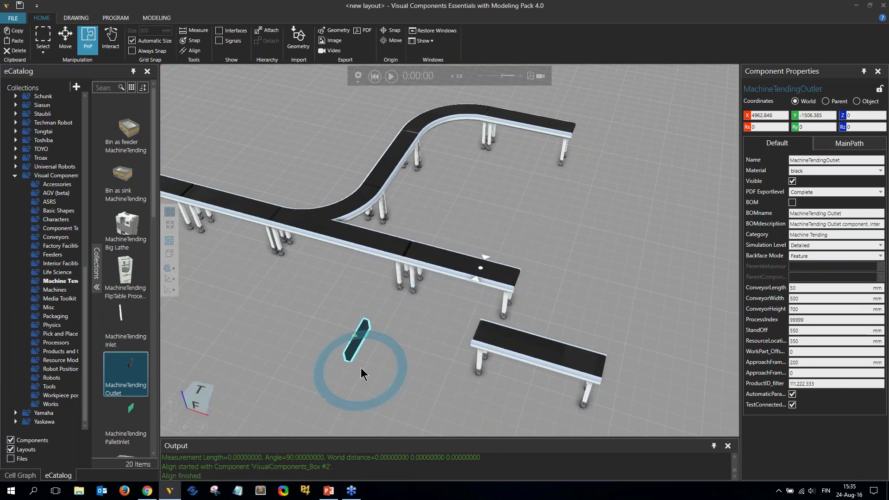
{"action": "left_click_drag", "start_coordinate": [423, 415], "coordinate": [491, 386]}
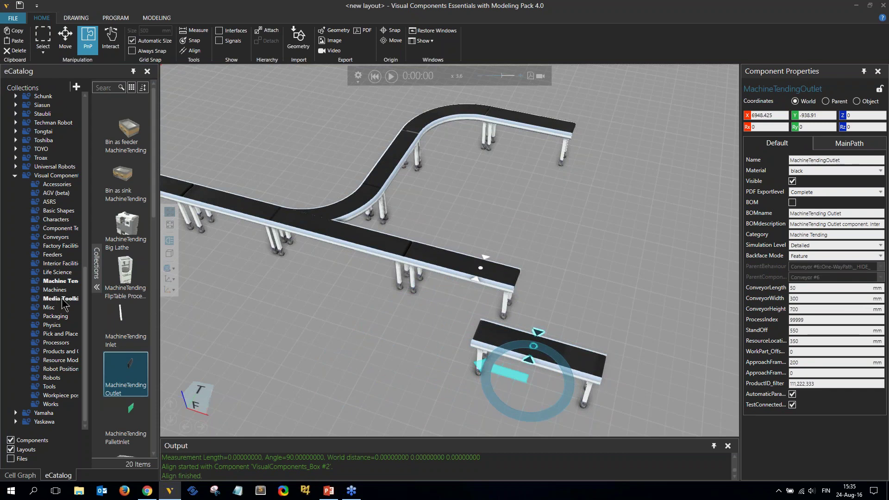
- Add a MachineTending RobotManager v2 from the catalog beside the end of the straight line and the detached conveyor
{"action": "scroll", "coordinate": [125, 391], "scroll_direction": "down", "scroll_amount": 5}
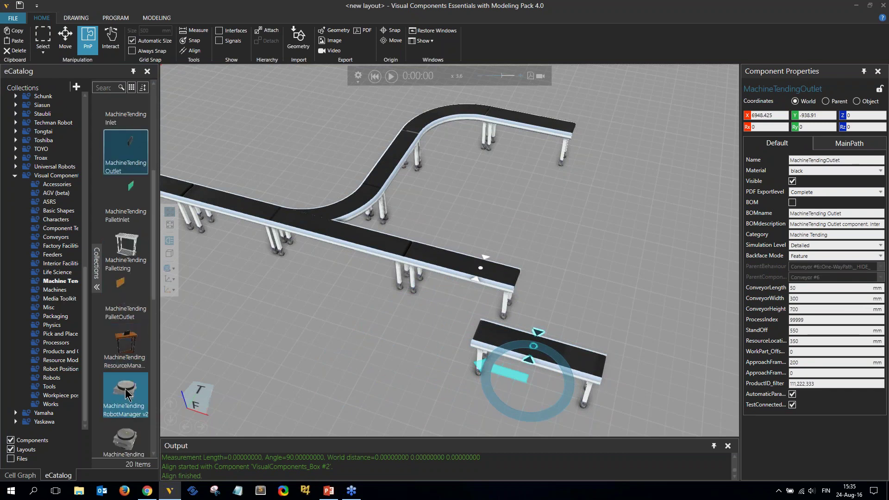
{"action": "scroll", "coordinate": [124, 392], "scroll_direction": "down", "scroll_amount": 3}
{"action": "mouse_move", "coordinate": [111, 343]}
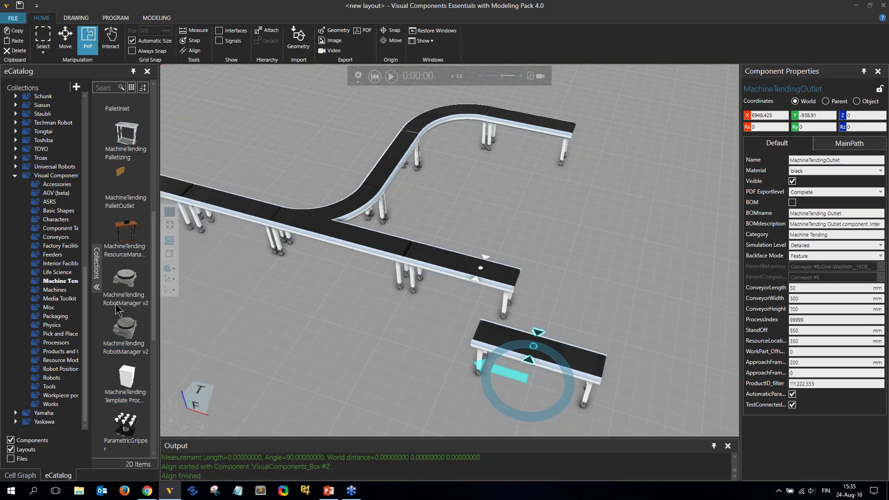
{"action": "mouse_move", "coordinate": [118, 306]}
{"action": "left_click_drag", "start_coordinate": [115, 296], "coordinate": [278, 312]}
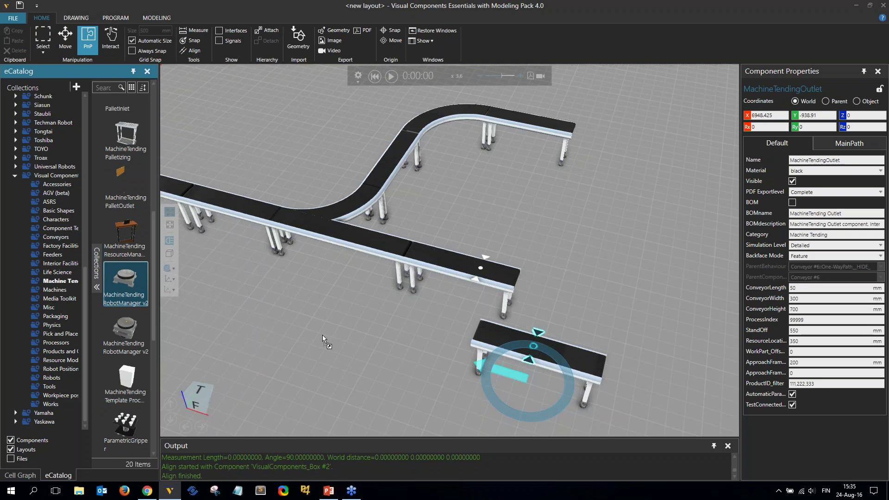
{"action": "left_click_drag", "start_coordinate": [323, 341], "coordinate": [574, 303]}
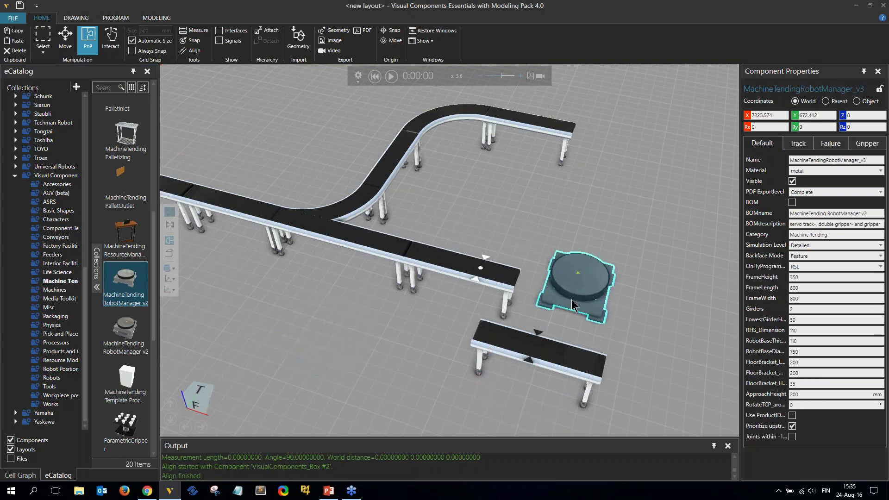
- Mount a Generic Articulated Robot v3 from the Robots collection on the robot manager's base
{"action": "left_click", "coordinate": [52, 377]}
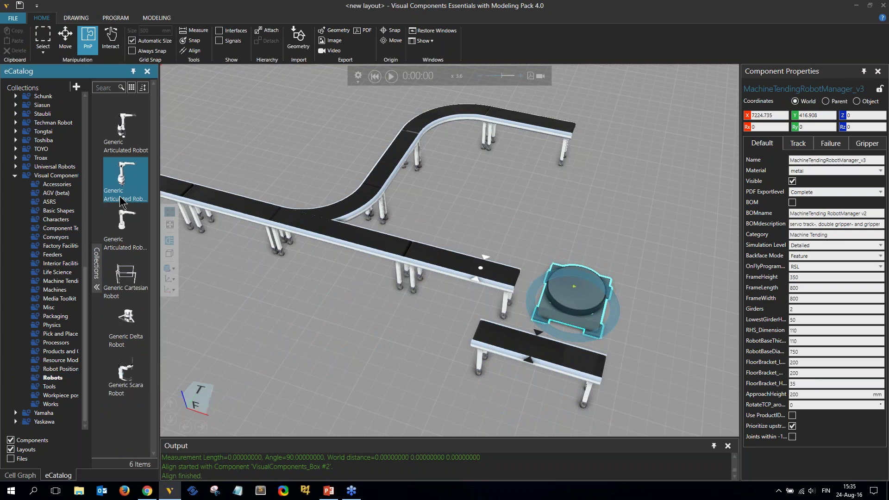
{"action": "left_click", "coordinate": [123, 229]}
{"action": "left_click_drag", "start_coordinate": [330, 357], "coordinate": [572, 287]}
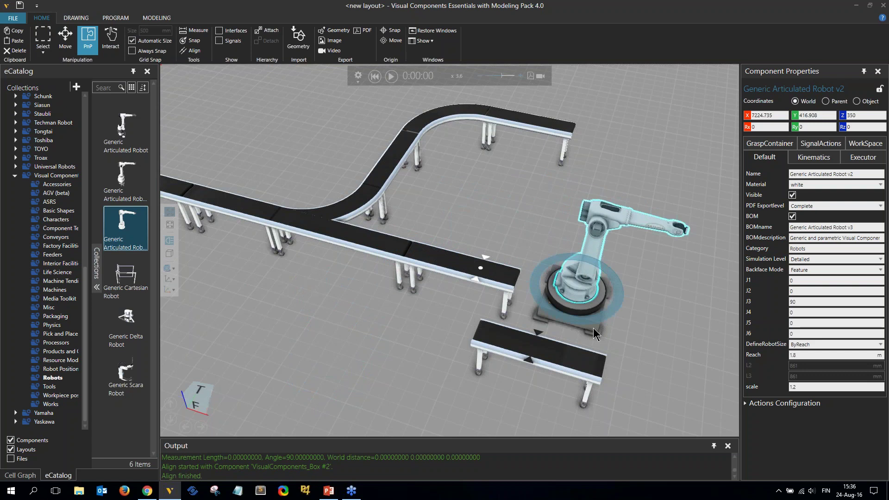
- Rotate the robot manager with its robot to -90° about Z and shift it slightly closer to the conveyors
{"action": "left_click", "coordinate": [593, 328]}
{"action": "left_click_drag", "start_coordinate": [612, 326], "coordinate": [547, 364]}
{"action": "right_click_drag", "start_coordinate": [556, 390], "coordinate": [496, 277]}
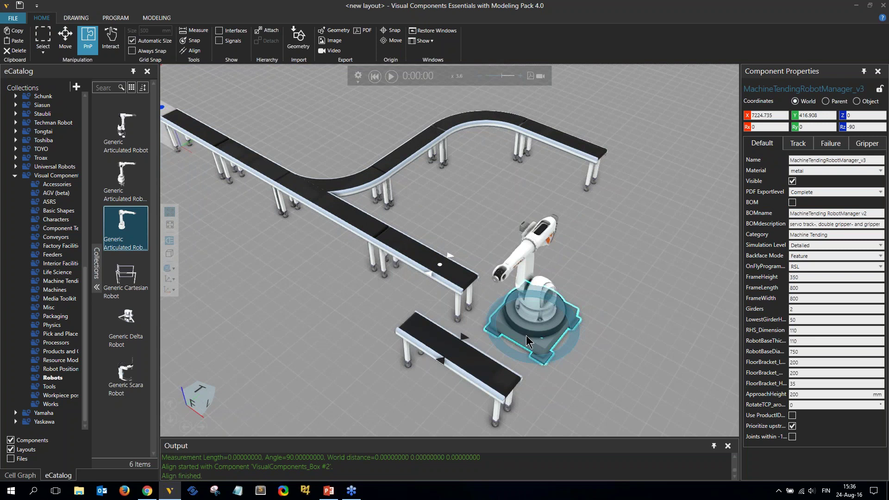
{"action": "left_click_drag", "start_coordinate": [522, 335], "coordinate": [518, 336]}
{"action": "right_click_drag", "start_coordinate": [616, 334], "coordinate": [647, 337]}
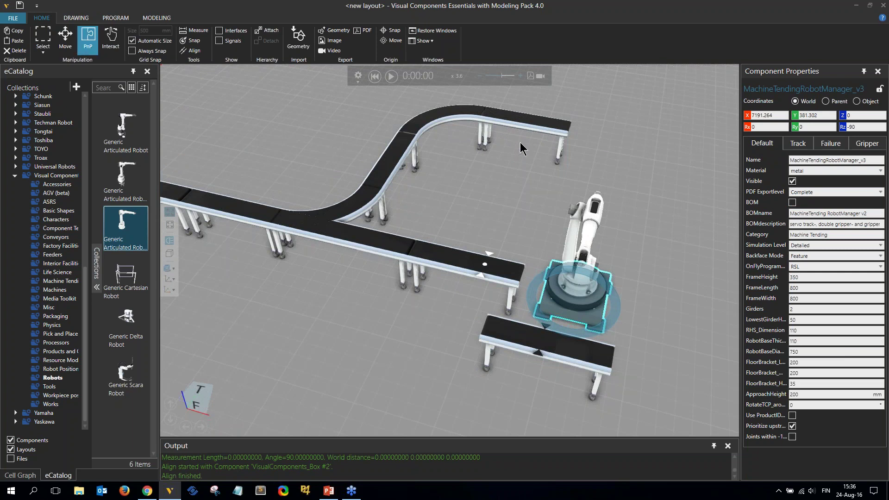
- Show the component interfaces and connect the robot manager's process stages to the MachineTending Inlet and the MachineTending Outlet
{"action": "left_click", "coordinate": [219, 31]}
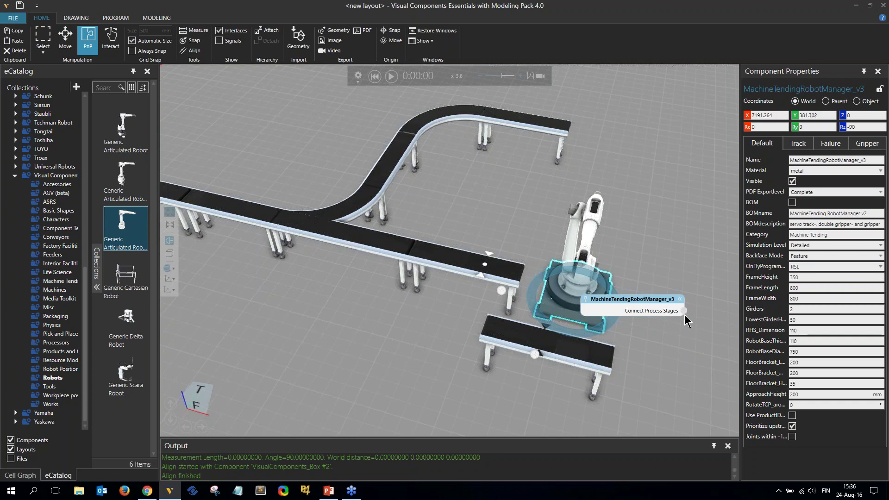
{"action": "left_click_drag", "start_coordinate": [689, 315], "coordinate": [491, 260]}
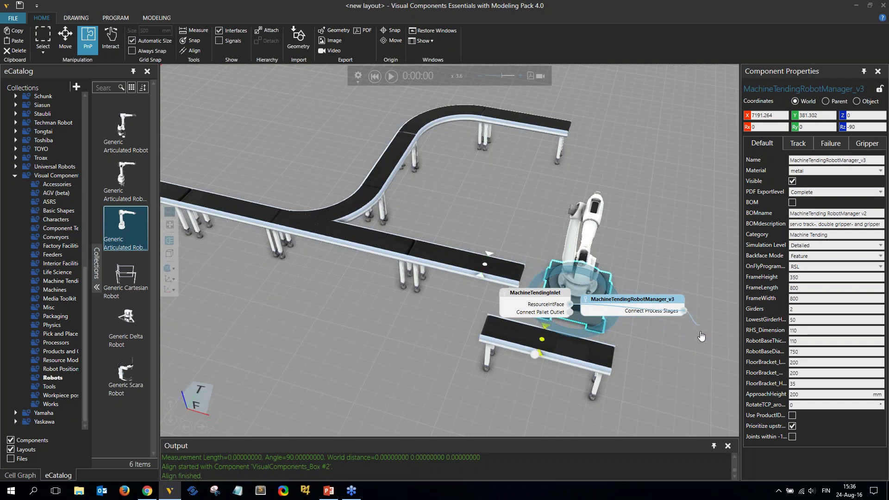
{"action": "mouse_move", "coordinate": [683, 311]}
{"action": "left_mouse_down"}
{"action": "mouse_move", "coordinate": [684, 348]}
{"action": "mouse_move", "coordinate": [668, 365]}
{"action": "mouse_move", "coordinate": [541, 339]}
{"action": "left_mouse_up"}
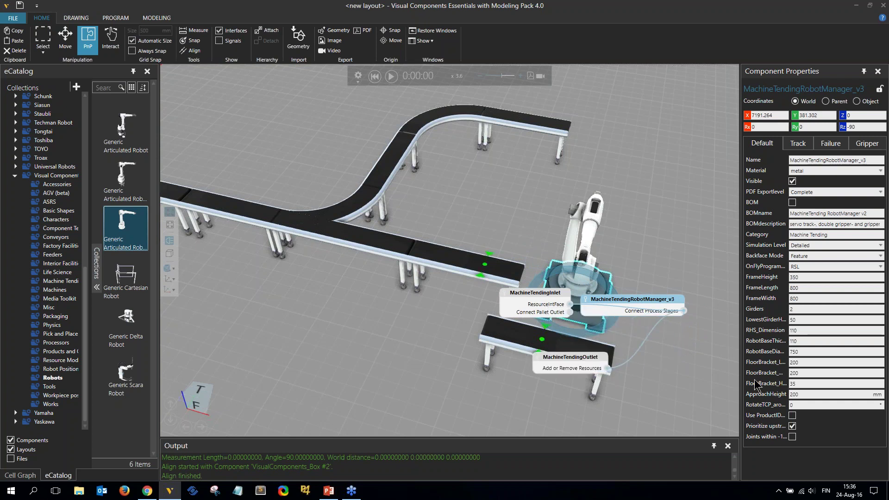
{"action": "left_click_drag", "start_coordinate": [533, 294], "coordinate": [504, 233]}
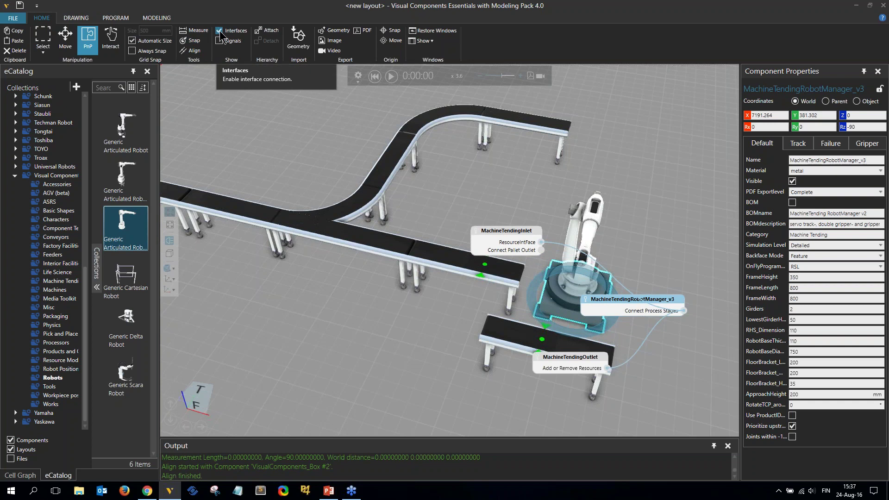
{"action": "left_click", "coordinate": [508, 188]}
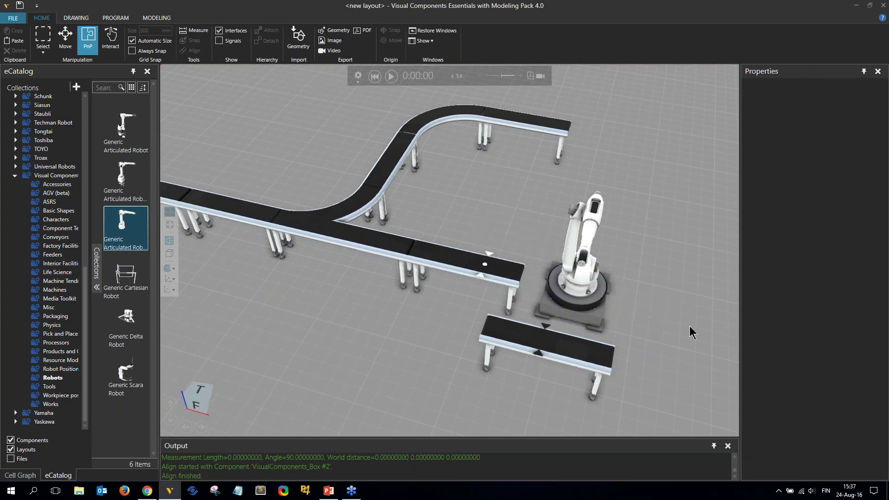
{"action": "left_click", "coordinate": [595, 315]}
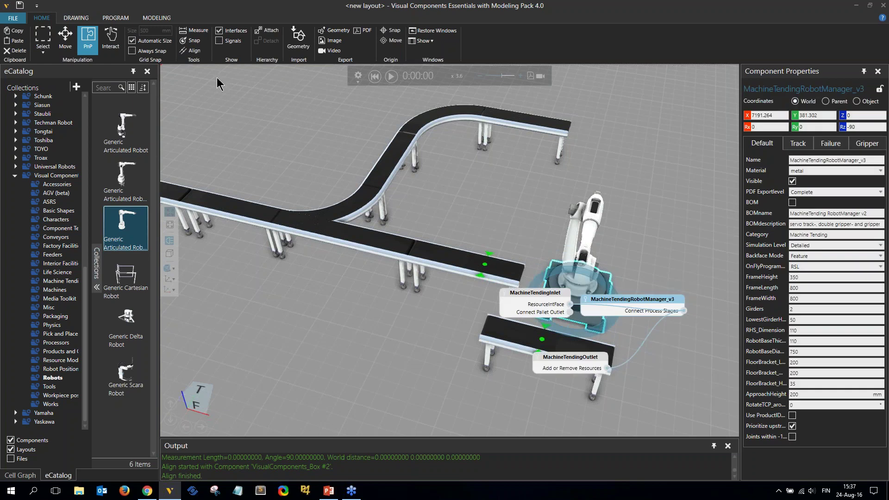
- Hide the component interfaces and test-run the simulation of the robot moving boxes to the separate conveyor, resetting it at the end
{"action": "left_click", "coordinate": [219, 31]}
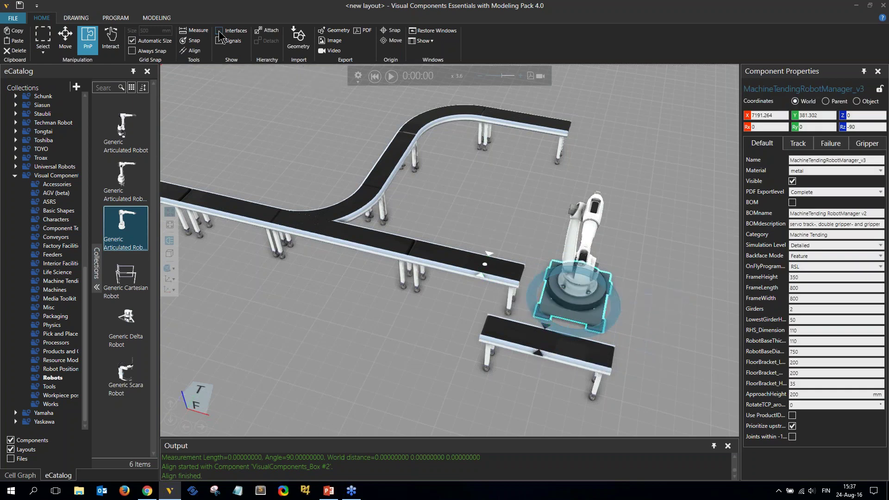
{"action": "left_click", "coordinate": [393, 77]}
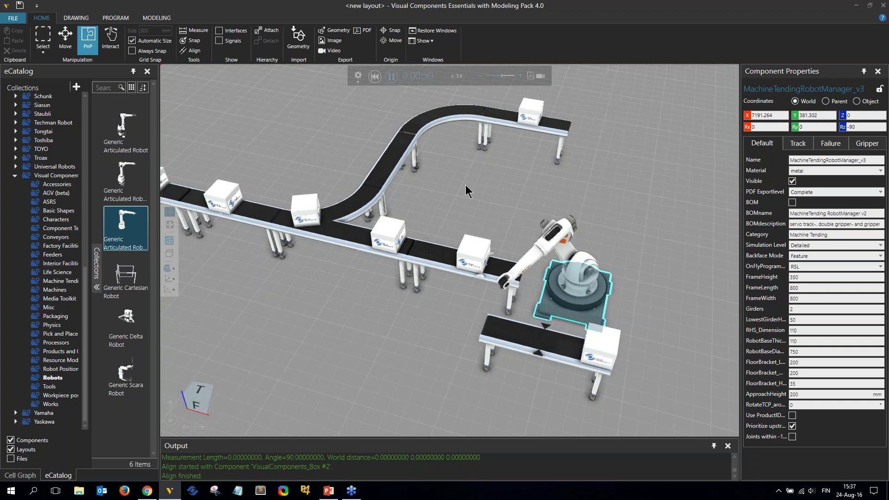
{"action": "left_click", "coordinate": [375, 76]}
- Check the simulation controls slide in PowerPoint, then back in Visual Components play, pause, resume and reset the simulation
{"action": "left_click", "coordinate": [335, 445]}
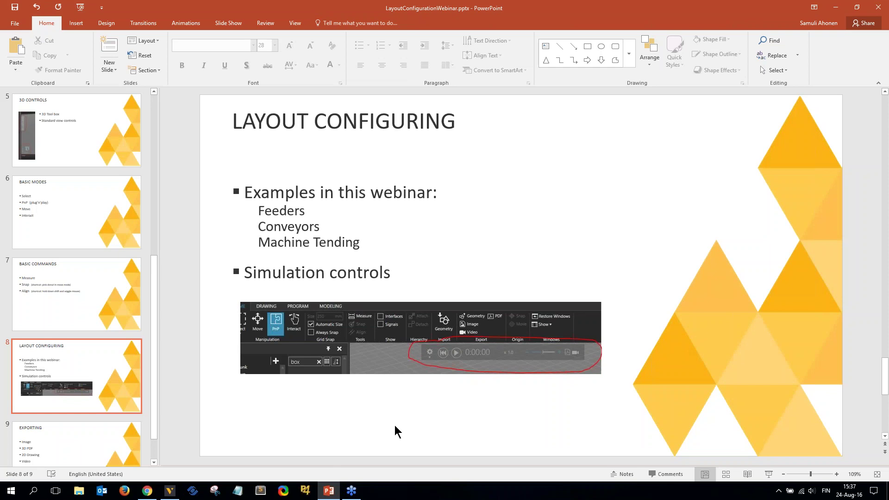
{"action": "key", "text": "alt+Tab"}
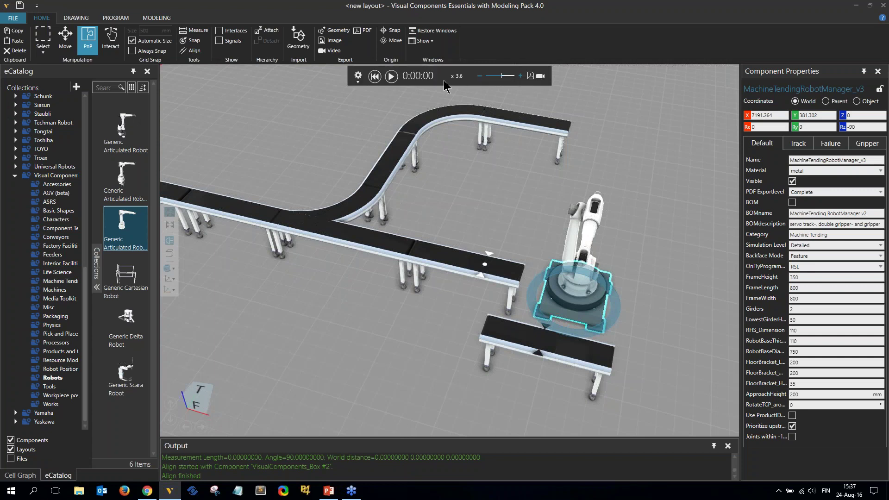
{"action": "left_click", "coordinate": [391, 77]}
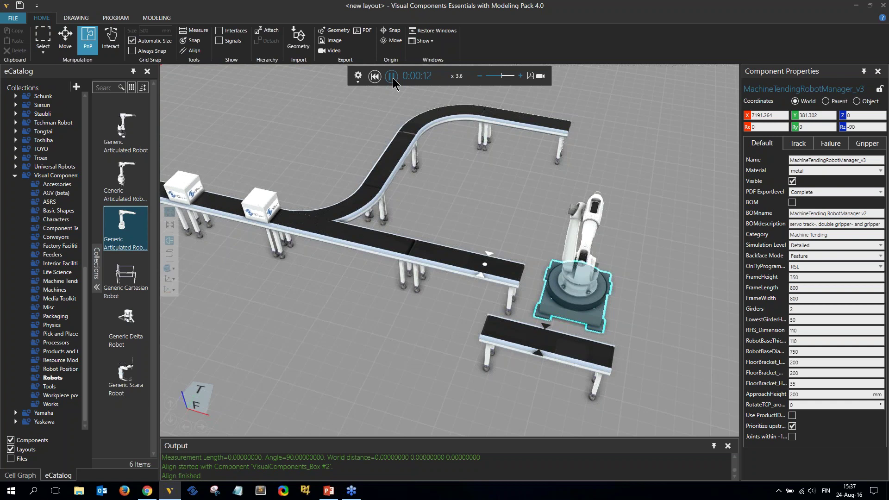
{"action": "left_click", "coordinate": [392, 77]}
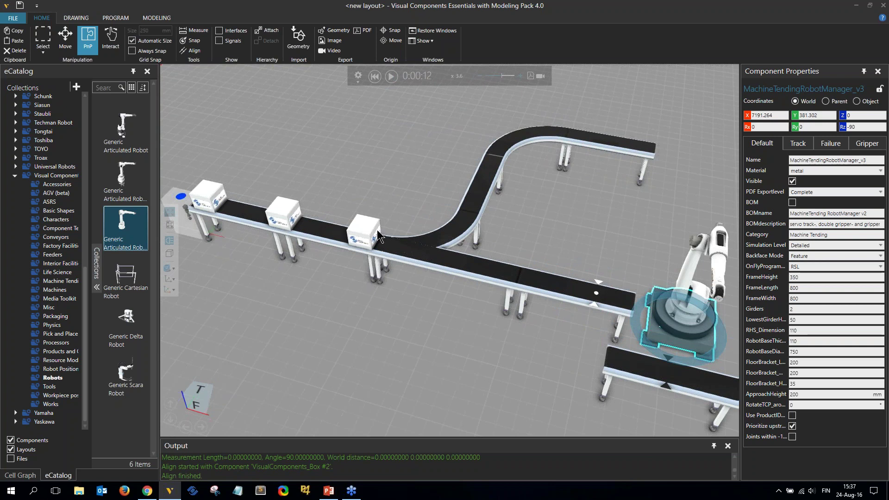
{"action": "left_click", "coordinate": [392, 76]}
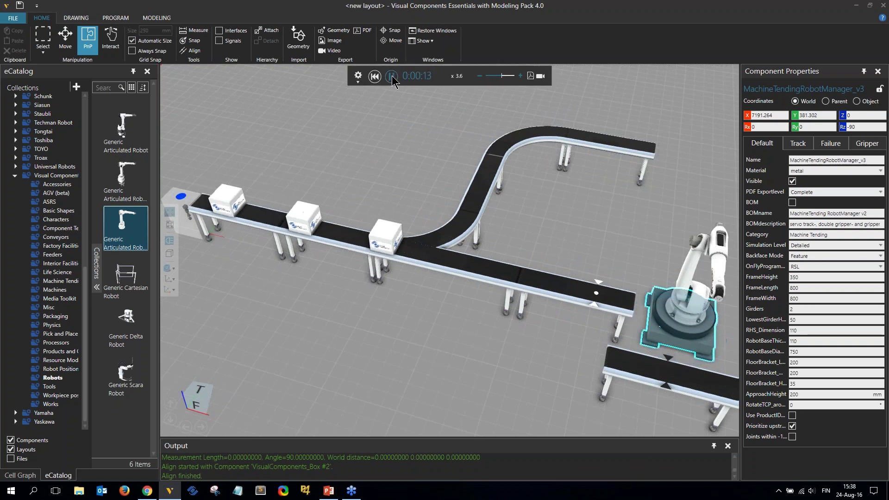
{"action": "left_click", "coordinate": [392, 76]}
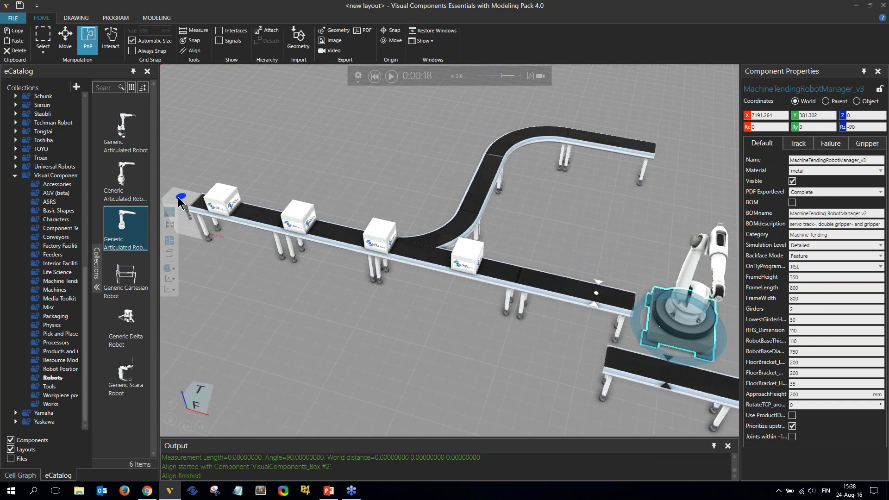
{"action": "left_click", "coordinate": [375, 77]}
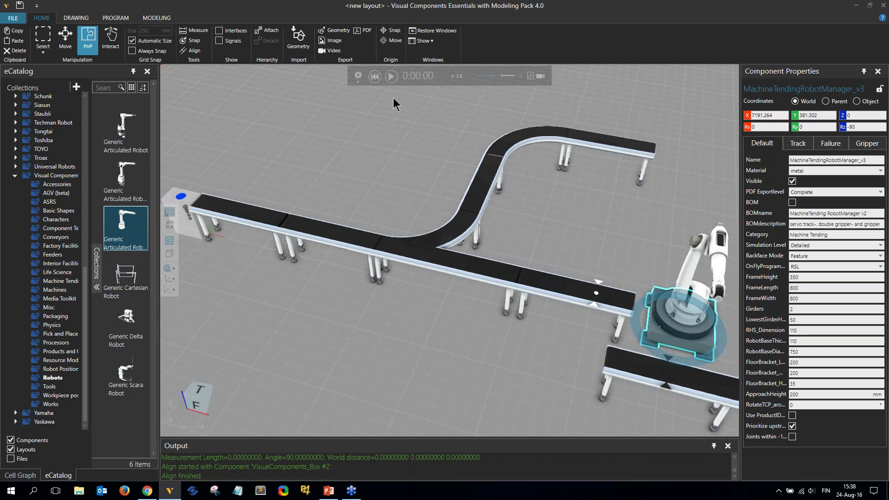
{"action": "left_click", "coordinate": [392, 76]}
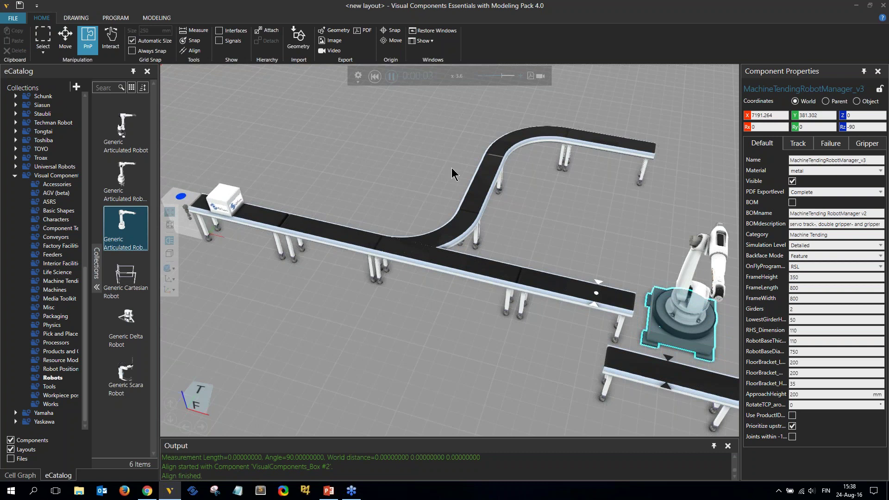
{"action": "left_click", "coordinate": [375, 76]}
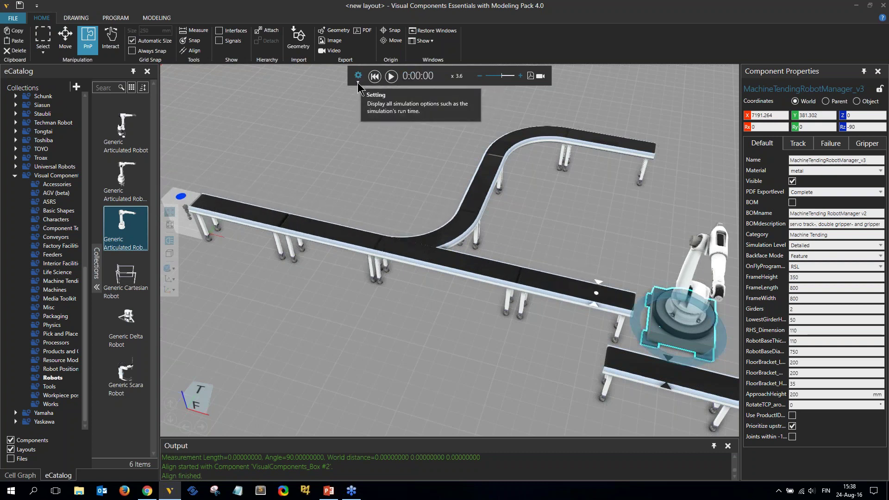
- Examine the simulation settings for clock display mode, run time, warm up time and repeat
{"action": "left_click", "coordinate": [358, 77]}
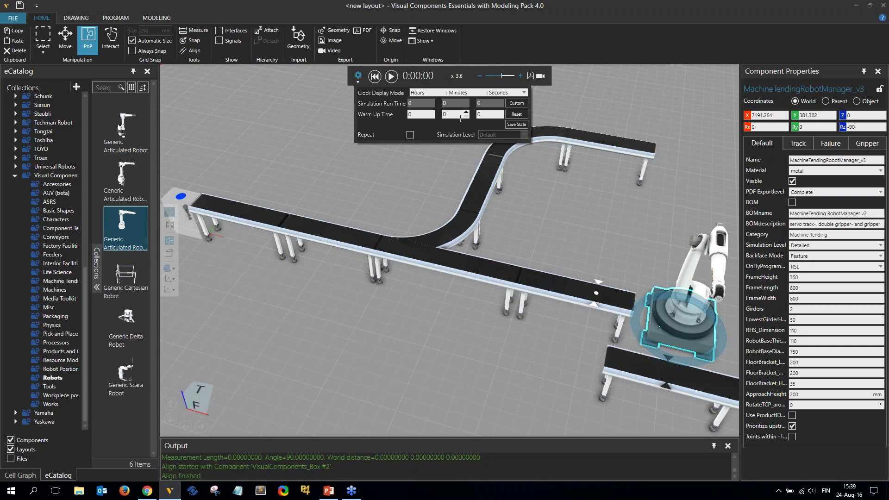
{"action": "left_click", "coordinate": [410, 135]}
{"action": "right_click", "coordinate": [614, 231]}
{"action": "left_click", "coordinate": [600, 209]}
{"action": "left_click", "coordinate": [600, 209]}
- Jog the robot's joints to a new pose in Interact mode and save the layout's state as the simulation start state
{"action": "right_click_drag", "start_coordinate": [609, 215], "coordinate": [541, 263]}
{"action": "left_click", "coordinate": [110, 40]}
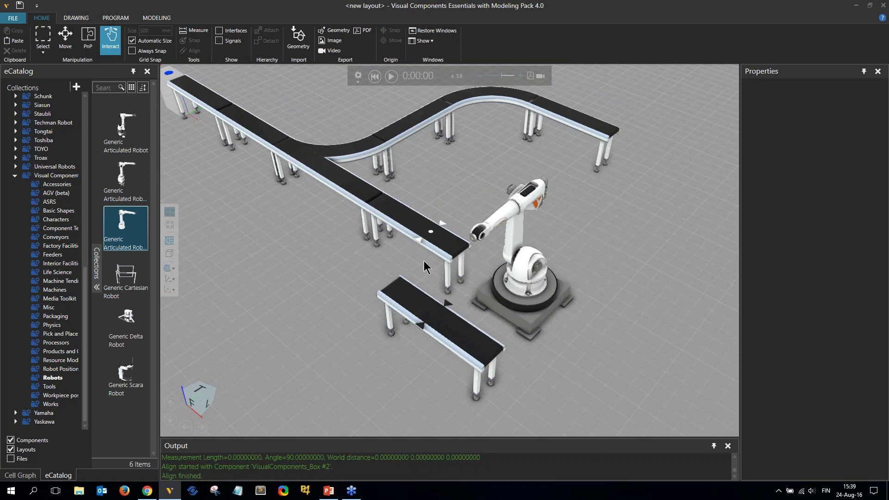
{"action": "left_click_drag", "start_coordinate": [525, 271], "coordinate": [512, 260]}
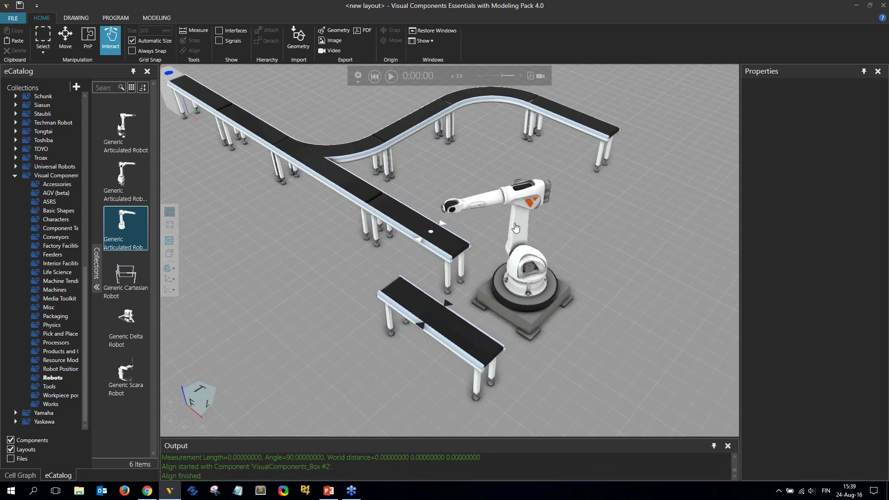
{"action": "left_click_drag", "start_coordinate": [516, 222], "coordinate": [523, 205]}
{"action": "left_click", "coordinate": [358, 76]}
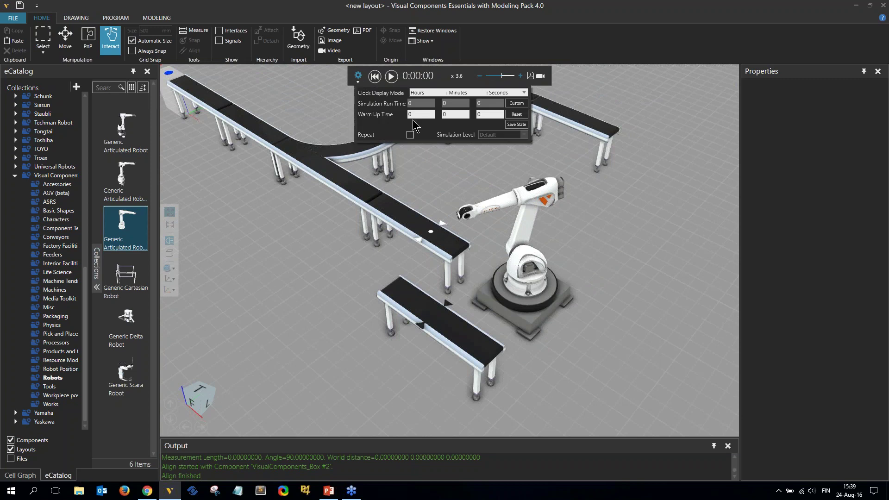
{"action": "left_click", "coordinate": [517, 125]}
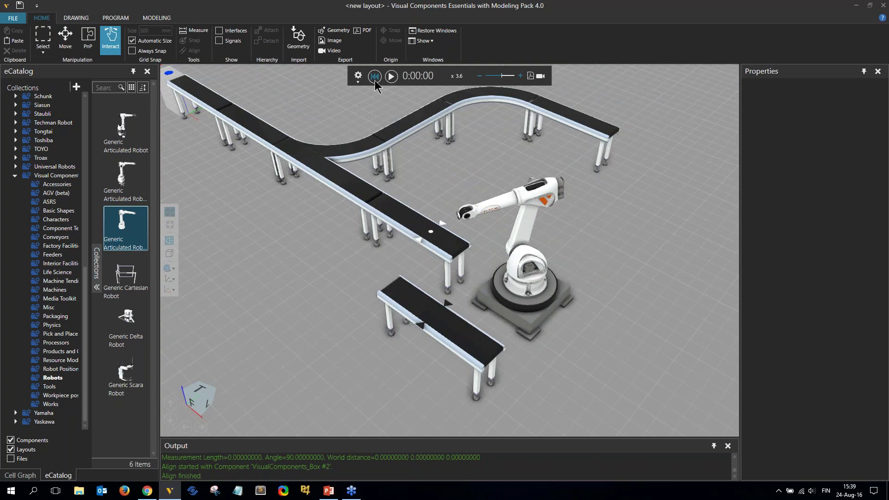
{"action": "right_click_drag", "start_coordinate": [532, 160], "coordinate": [642, 149]}
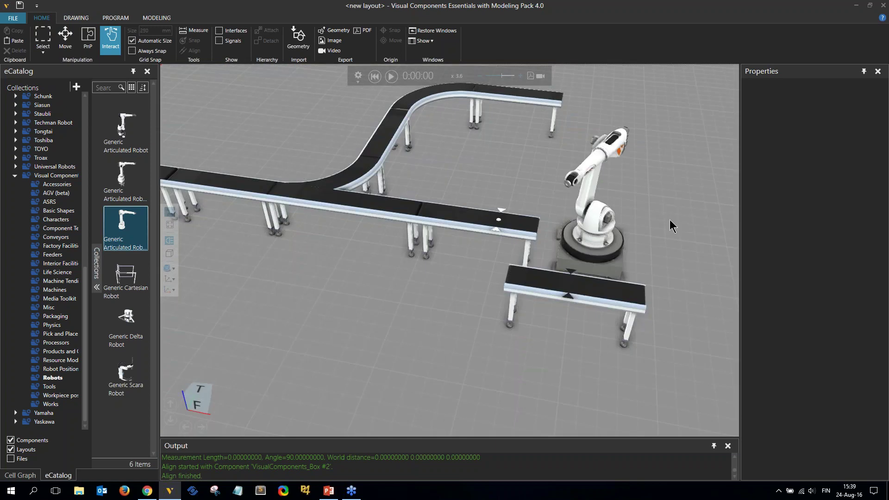
{"action": "scroll", "coordinate": [670, 219], "scroll_direction": "down", "scroll_amount": 5}
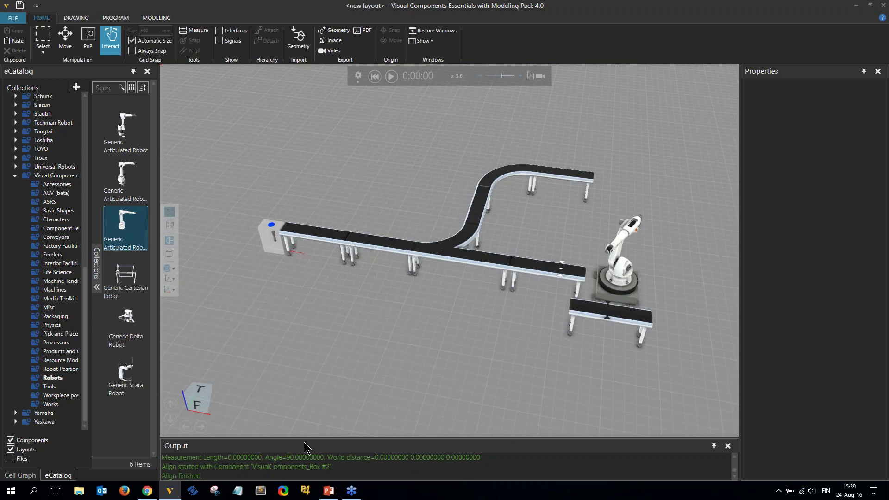
- Present the Exporting slide of the PowerPoint presentation as a slide show and return to Visual Components
{"action": "left_click", "coordinate": [333, 492]}
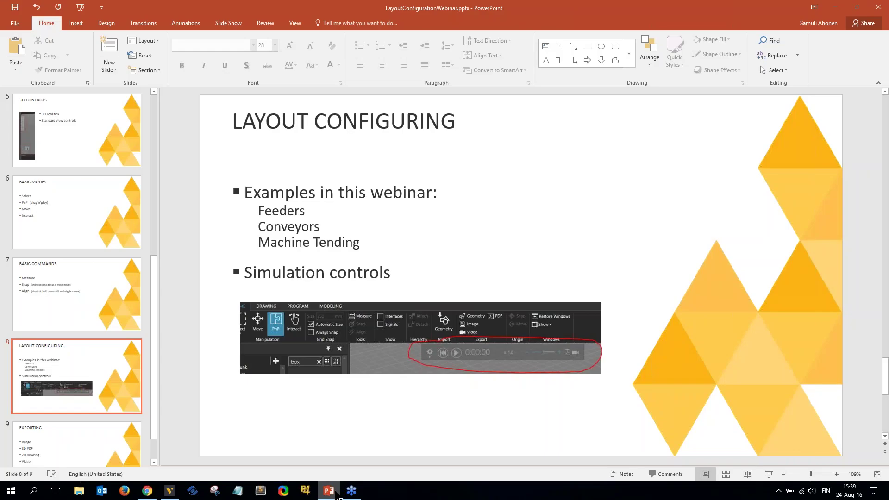
{"action": "key", "text": "shift+F5"}
{"action": "key", "text": "Right"}
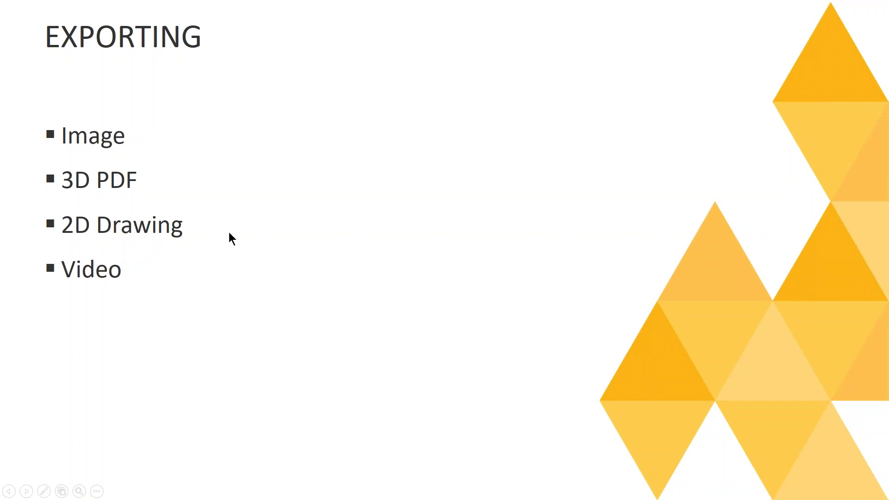
{"action": "key", "text": "Escape"}
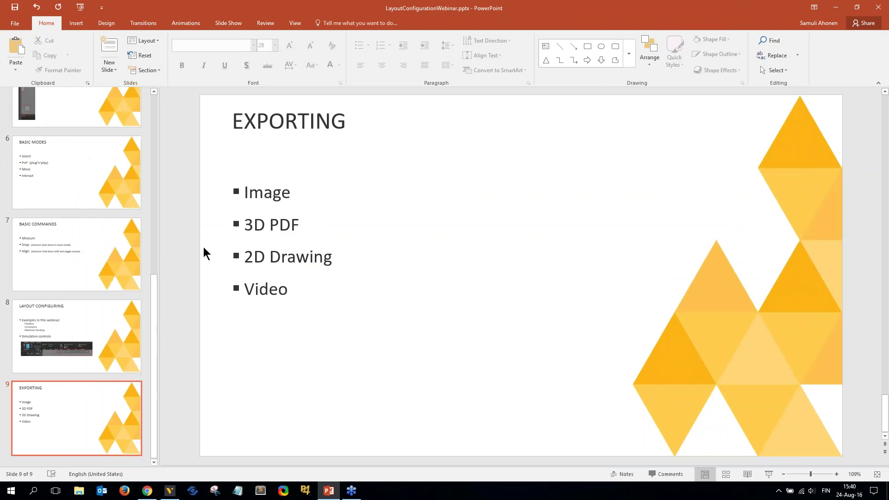
{"action": "key", "text": "alt+Tab"}
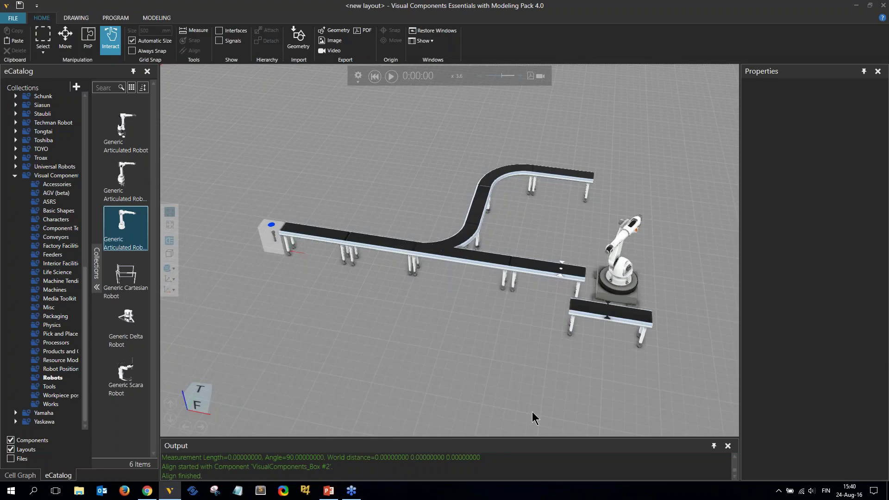
- Frame the robot and conveyors in a low close-up and run the simulation to 0:00:26, pausing while the robot holds a box
{"action": "right_click_drag", "start_coordinate": [524, 332], "coordinate": [430, 371]}
{"action": "right_click_drag", "start_coordinate": [551, 343], "coordinate": [596, 335]}
{"action": "scroll", "coordinate": [522, 285], "scroll_direction": "up", "scroll_amount": 5}
{"action": "scroll", "coordinate": [571, 301], "scroll_direction": "down", "scroll_amount": 3}
{"action": "right_click_drag", "start_coordinate": [571, 301], "coordinate": [563, 274]}
{"action": "scroll", "coordinate": [563, 273], "scroll_direction": "up", "scroll_amount": 3}
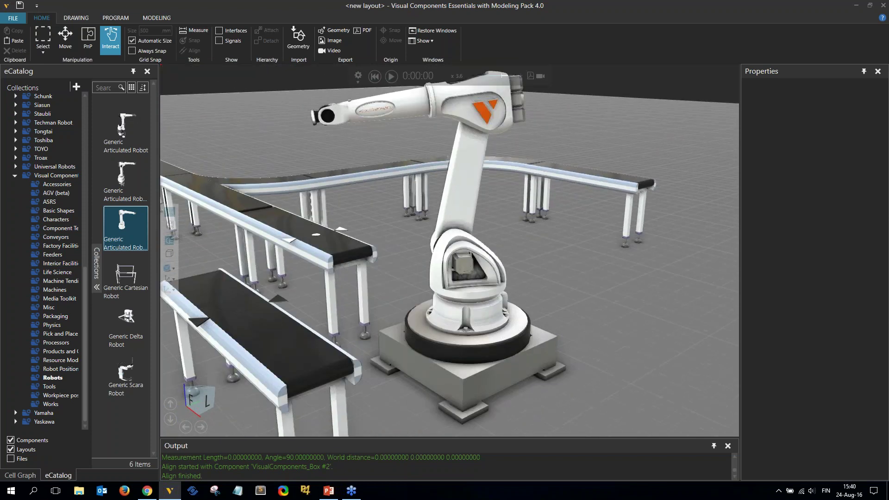
{"action": "scroll", "coordinate": [563, 273], "scroll_direction": "down", "scroll_amount": 3}
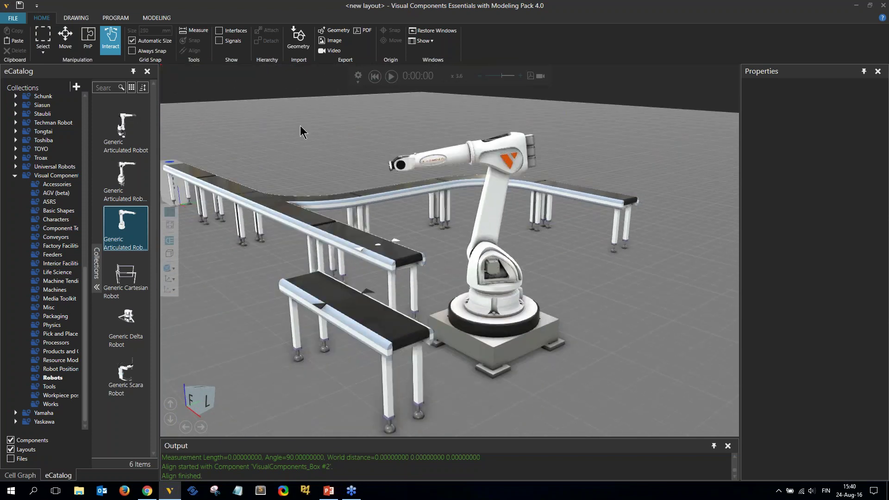
{"action": "scroll", "coordinate": [382, 168], "scroll_direction": "up", "scroll_amount": 2}
{"action": "left_click", "coordinate": [392, 76]}
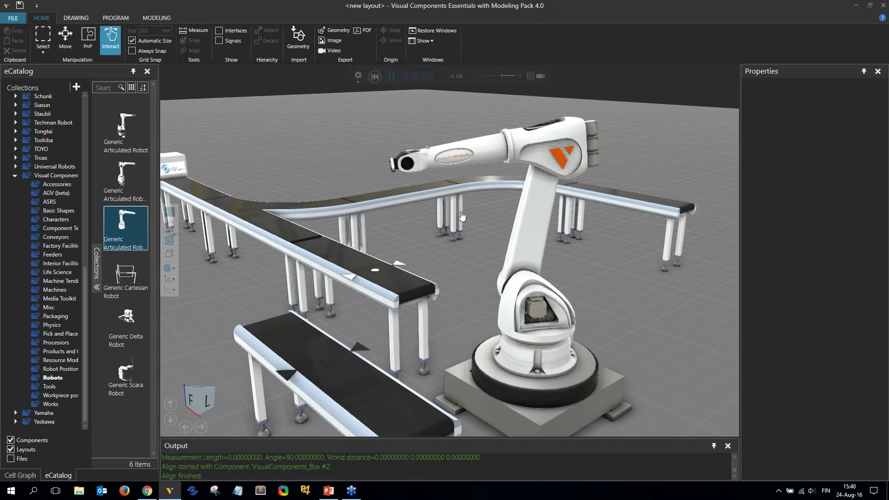
{"action": "scroll", "coordinate": [472, 208], "scroll_direction": "down", "scroll_amount": 2}
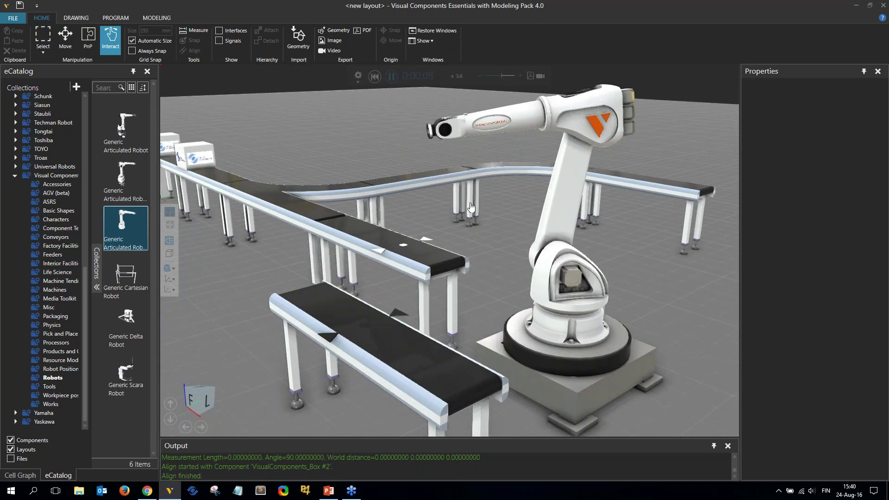
{"action": "left_click", "coordinate": [391, 76]}
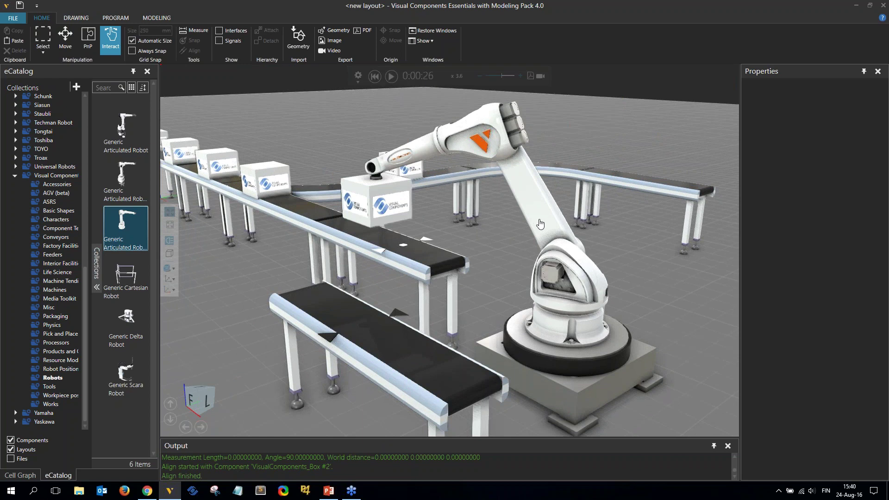
{"action": "middle_click_drag", "start_coordinate": [522, 229], "coordinate": [570, 223]}
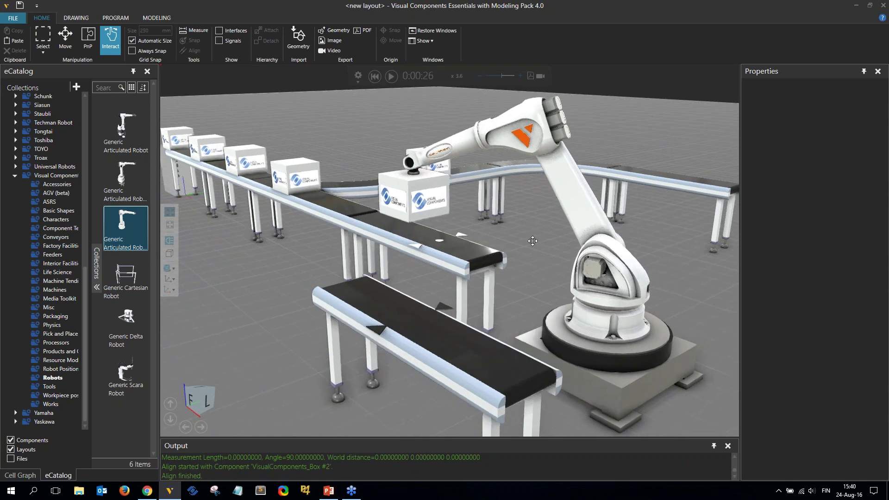
{"action": "right_click_drag", "start_coordinate": [534, 241], "coordinate": [510, 241]}
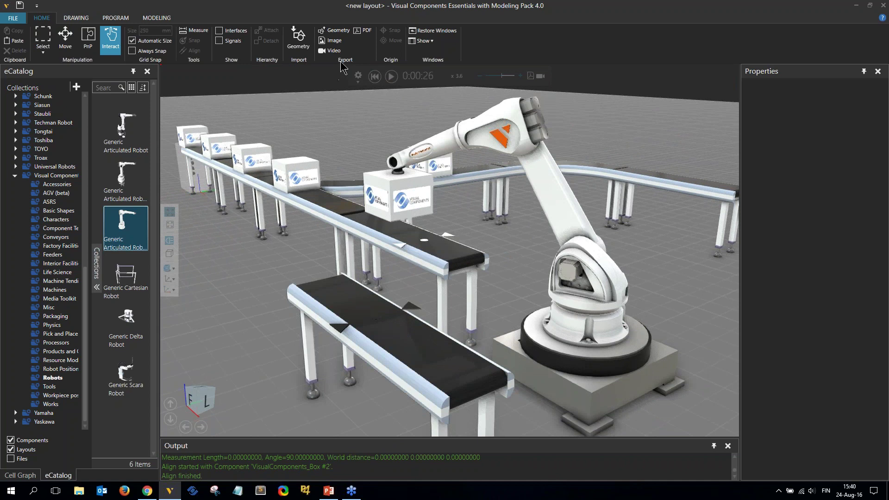
- Open the image export settings and adjust the camera so the robot and conveyors fit the preview frame
{"action": "left_click", "coordinate": [333, 43]}
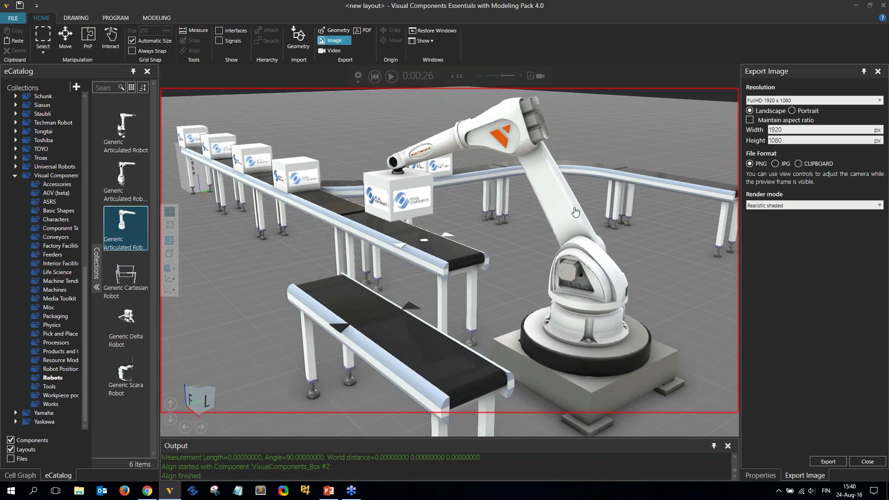
{"action": "right_click_drag", "start_coordinate": [550, 185], "coordinate": [548, 241]}
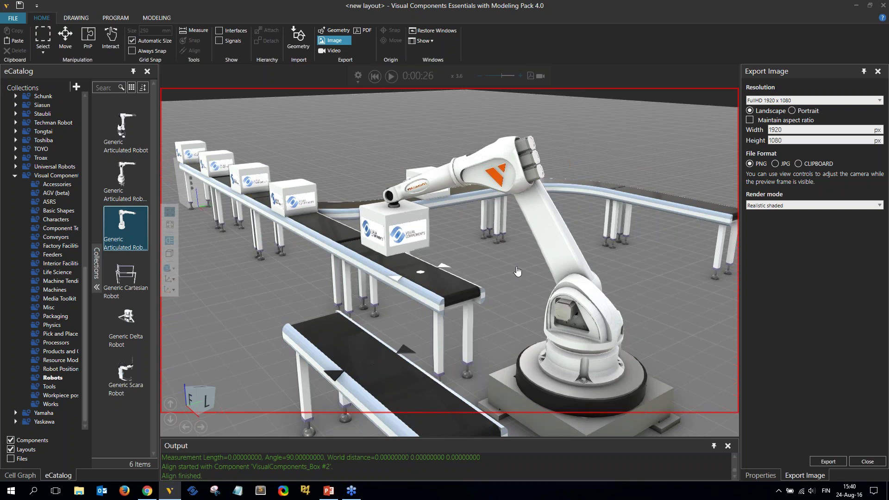
{"action": "right_click_drag", "start_coordinate": [517, 271], "coordinate": [507, 244]}
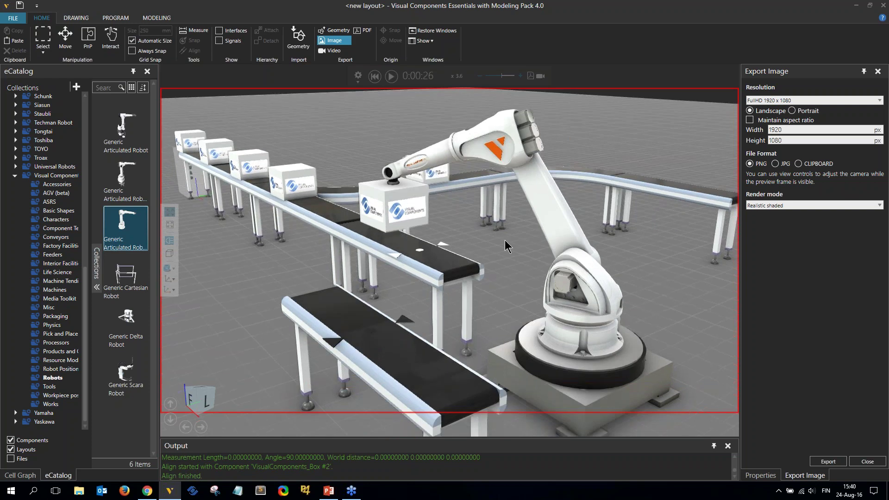
- Try the Shaded render mode for the exported image and switch back to Realistic shaded
{"action": "left_click", "coordinate": [794, 205]}
{"action": "left_click", "coordinate": [785, 252]}
{"action": "mouse_move", "coordinate": [522, 260]}
{"action": "right_mouse_down"}
{"action": "mouse_move", "coordinate": [421, 253]}
{"action": "mouse_move", "coordinate": [509, 255]}
{"action": "right_mouse_up"}
{"action": "scroll", "coordinate": [523, 250], "scroll_direction": "up", "scroll_amount": 4}
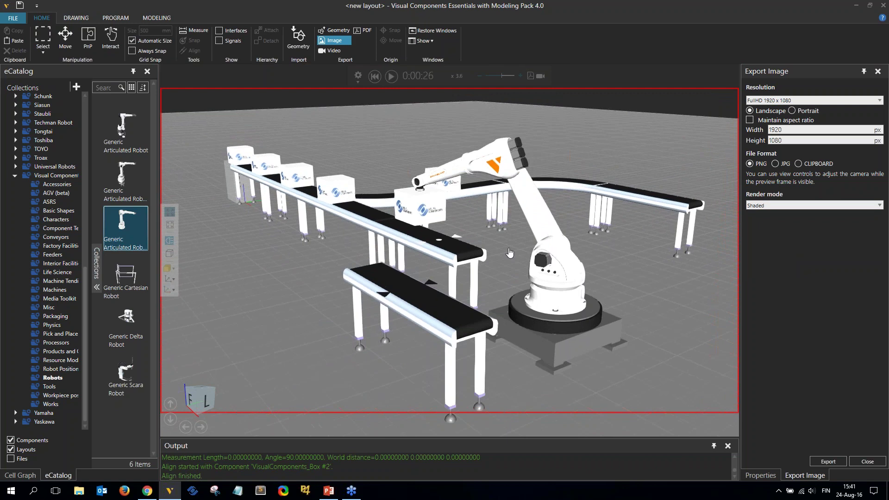
{"action": "left_click", "coordinate": [772, 206]}
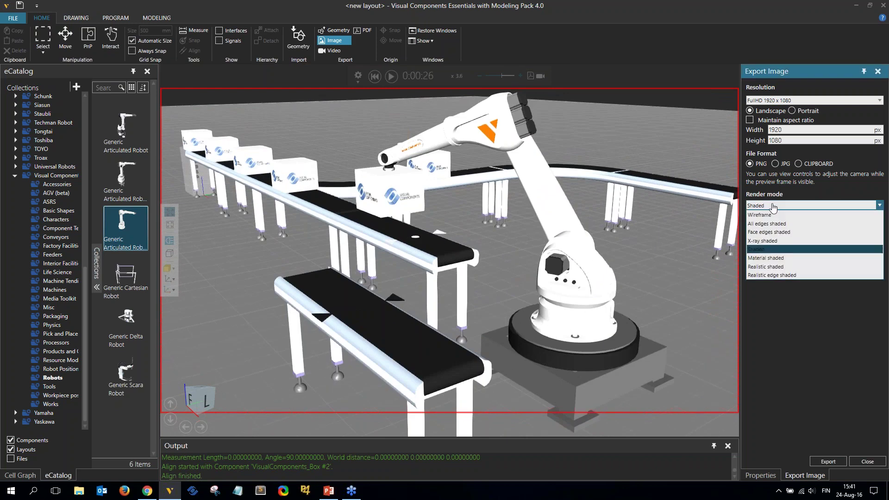
{"action": "left_click", "coordinate": [778, 270]}
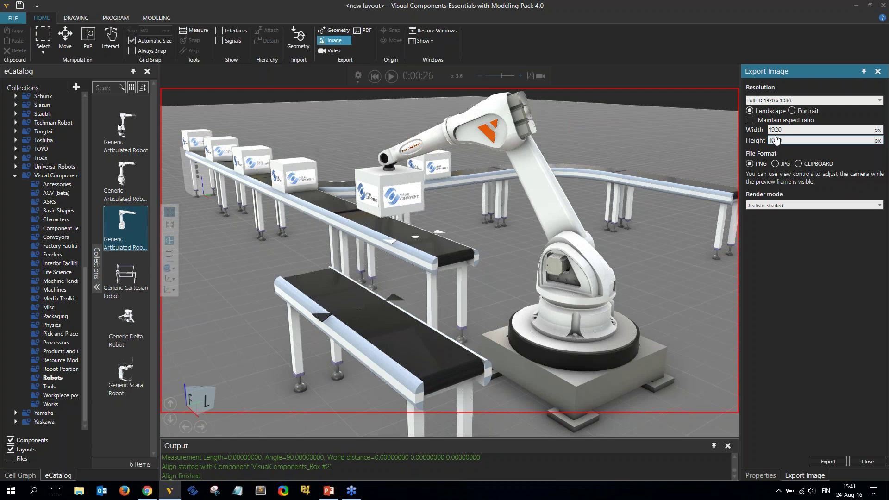
- Try the 720p 1280 x 720 resolution for the exported image and switch back to FullHD 1920 x 1080
{"action": "left_click", "coordinate": [782, 100]}
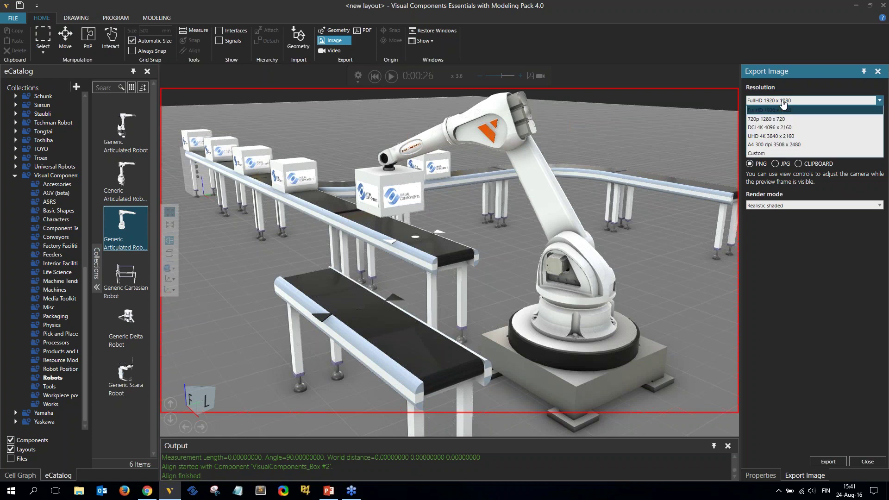
{"action": "left_click", "coordinate": [783, 120]}
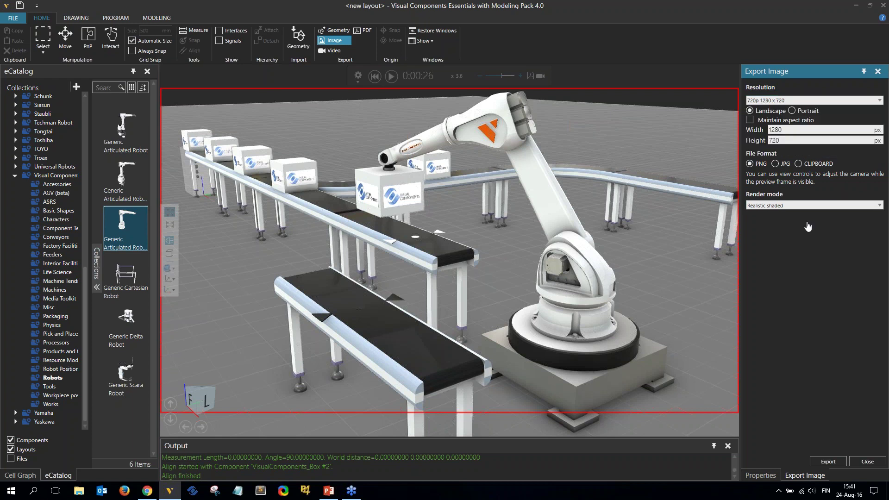
{"action": "left_click", "coordinate": [772, 100]}
{"action": "left_click", "coordinate": [768, 113]}
- Export the framed view as a PNG image named demo to the Desktop
{"action": "left_click", "coordinate": [828, 462]}
{"action": "left_click", "coordinate": [38, 69]}
{"action": "left_click", "coordinate": [99, 368]}
{"action": "double_click", "coordinate": [99, 369]}
{"action": "type", "text": "demo"}
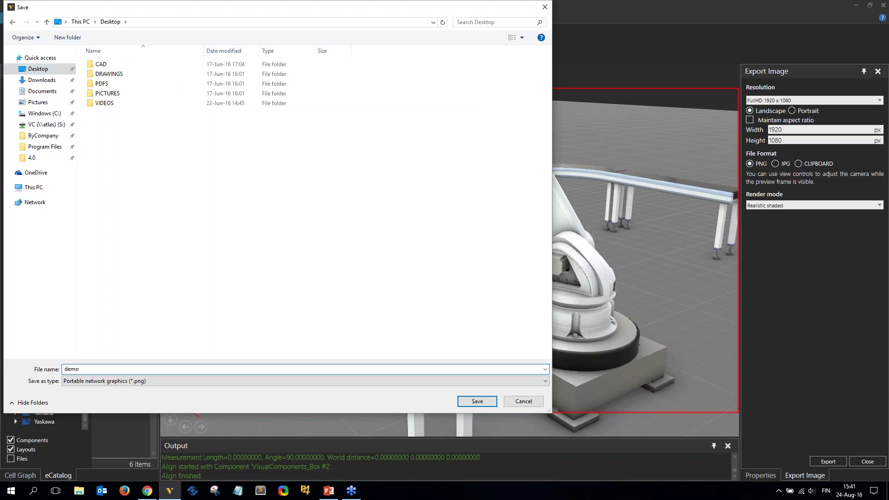
{"action": "left_click", "coordinate": [477, 402]}
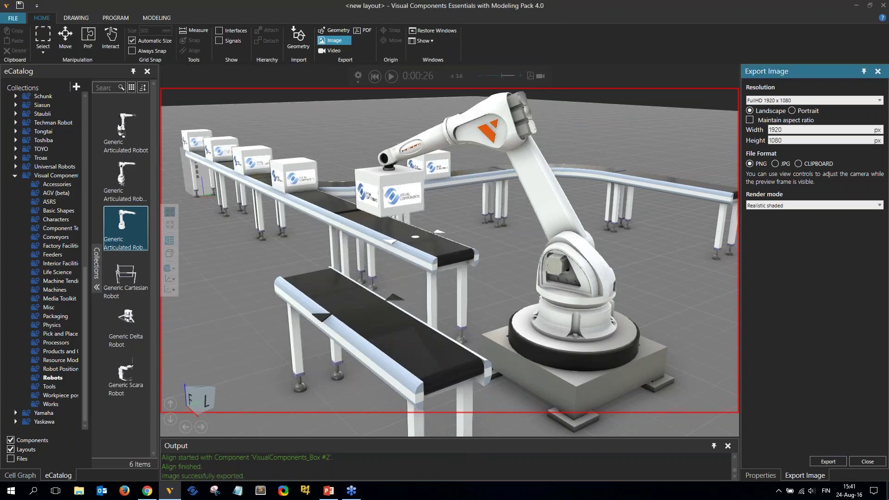
- View the exported demo.png from the desktop, close it and return to Visual Components
{"action": "left_click", "coordinate": [887, 490]}
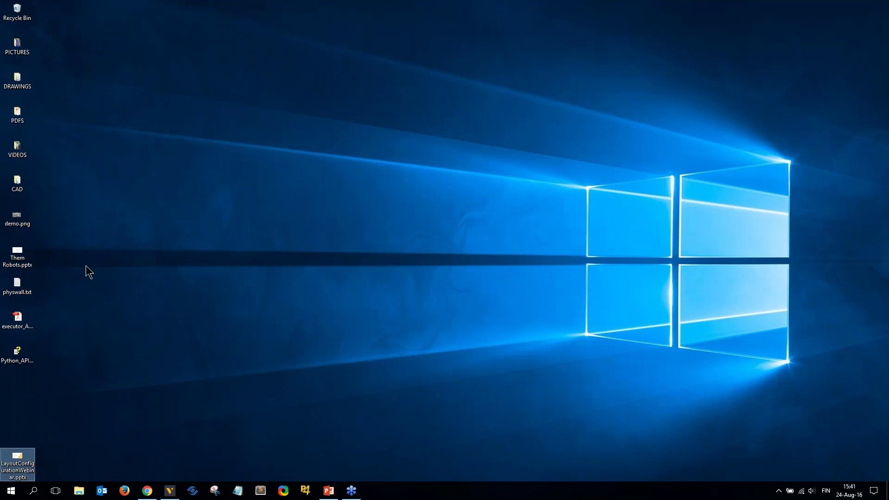
{"action": "double_click", "coordinate": [22, 216]}
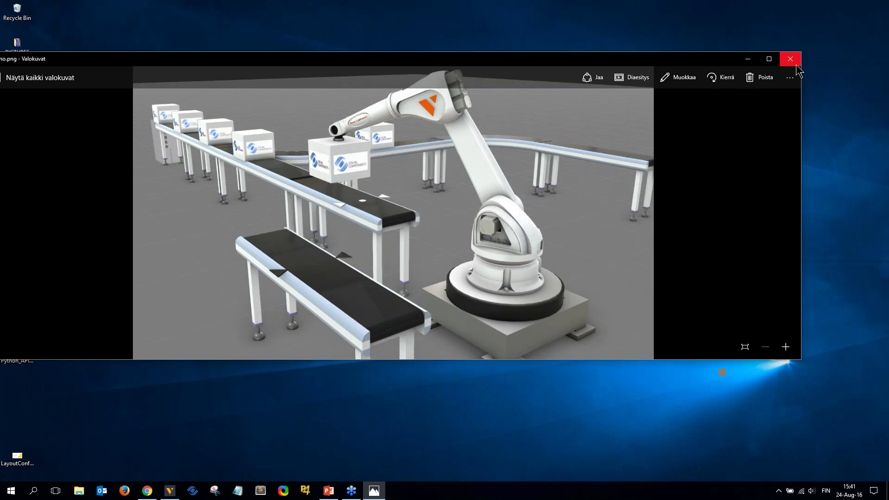
{"action": "left_click", "coordinate": [789, 57]}
{"action": "key", "text": "alt+Tab"}
{"action": "key", "text": "alt+Tab"}
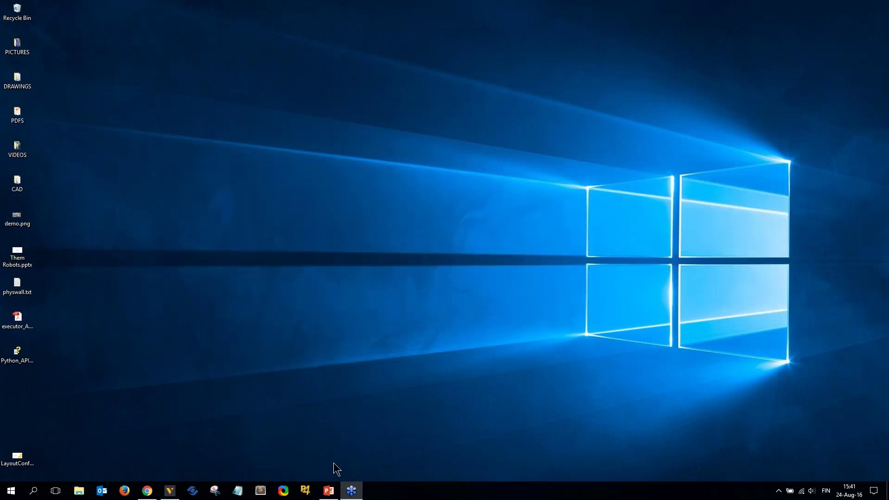
{"action": "left_click", "coordinate": [170, 490]}
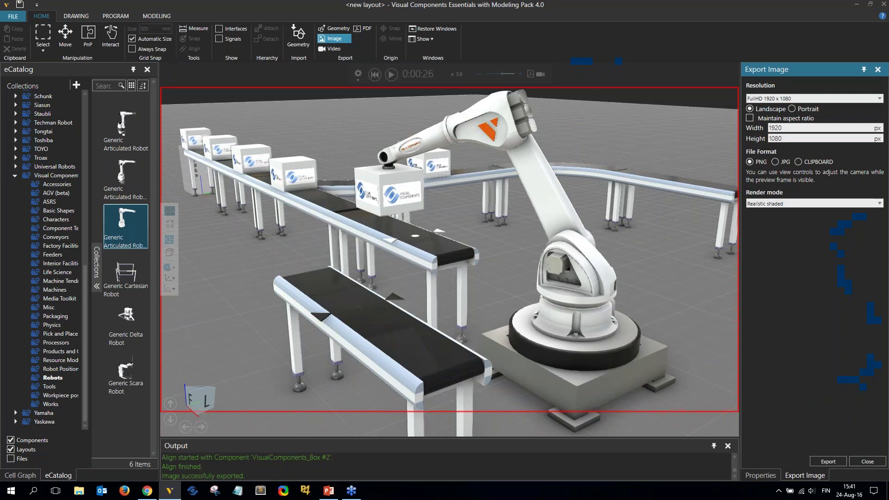
- Close the image export settings and reset the simulation to its start with the whole line in view
{"action": "left_click", "coordinate": [867, 462]}
{"action": "right_click_drag", "start_coordinate": [557, 239], "coordinate": [562, 206]}
{"action": "scroll", "coordinate": [560, 233], "scroll_direction": "down", "scroll_amount": 3}
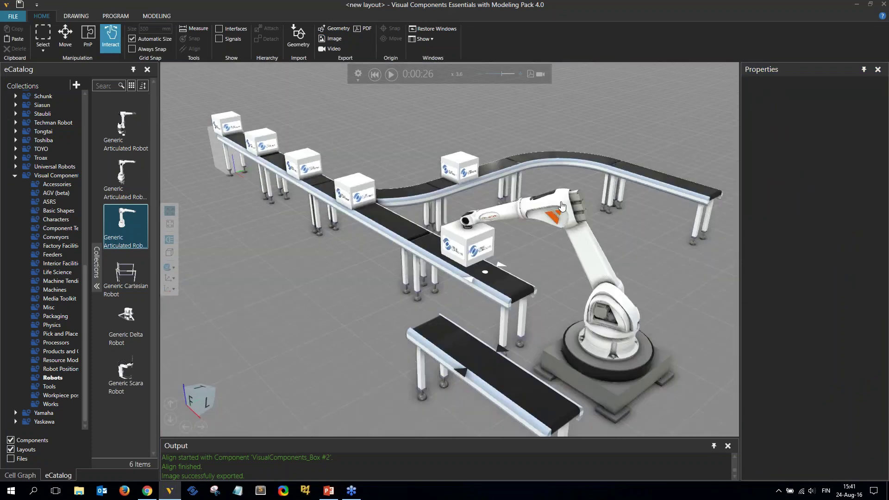
{"action": "scroll", "coordinate": [544, 137], "scroll_direction": "down", "scroll_amount": 2}
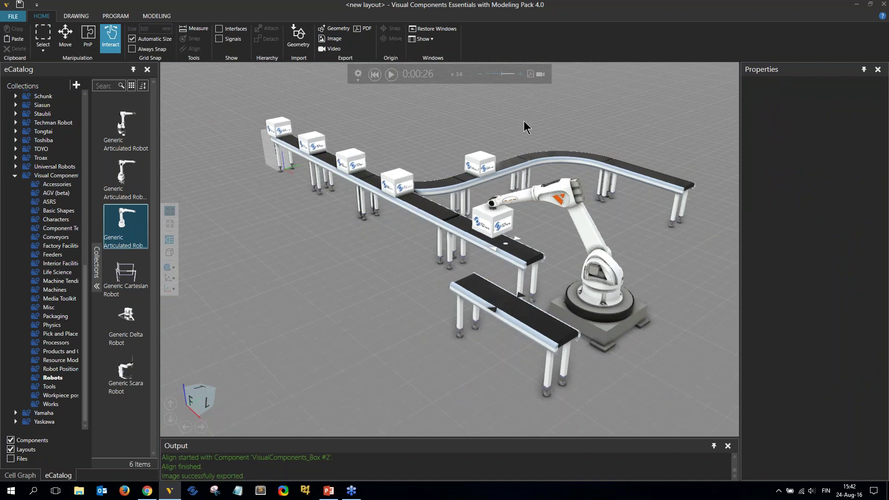
{"action": "left_click", "coordinate": [375, 75]}
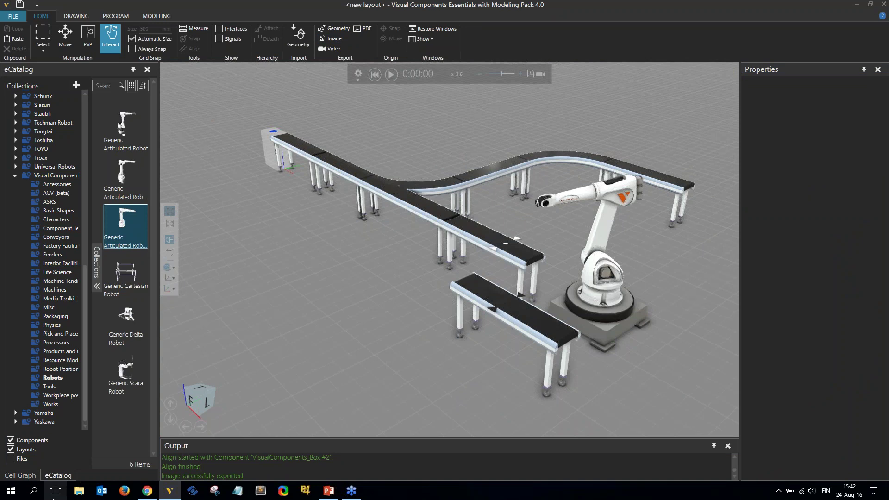
- Show the Cell Graph and inspect the Conveyor Y-divert's category among its component properties
{"action": "left_click", "coordinate": [20, 475]}
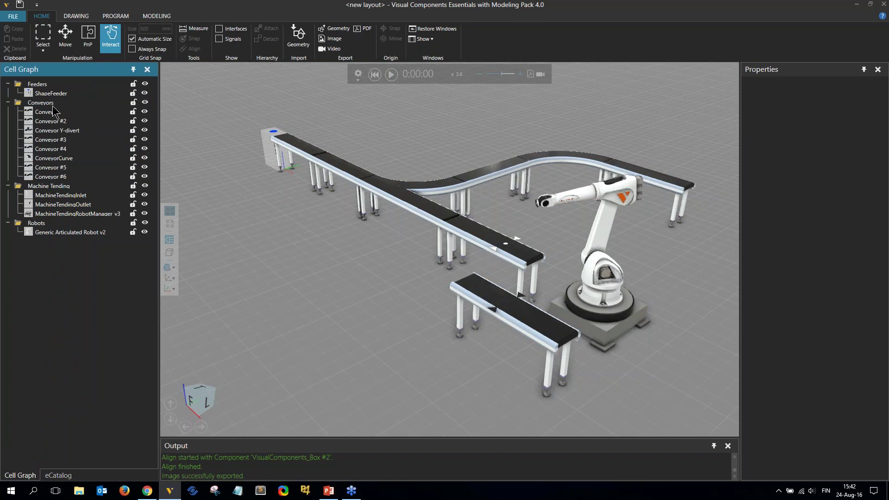
{"action": "left_click", "coordinate": [57, 131]}
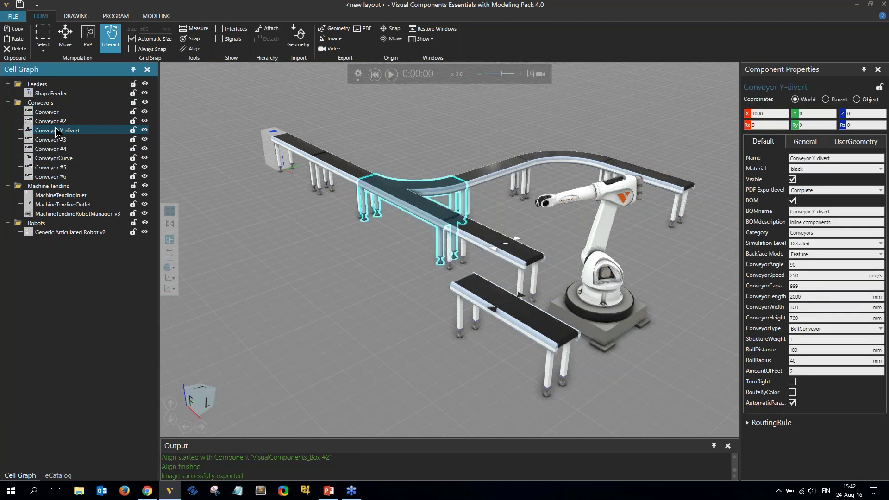
{"action": "left_click", "coordinate": [820, 232]}
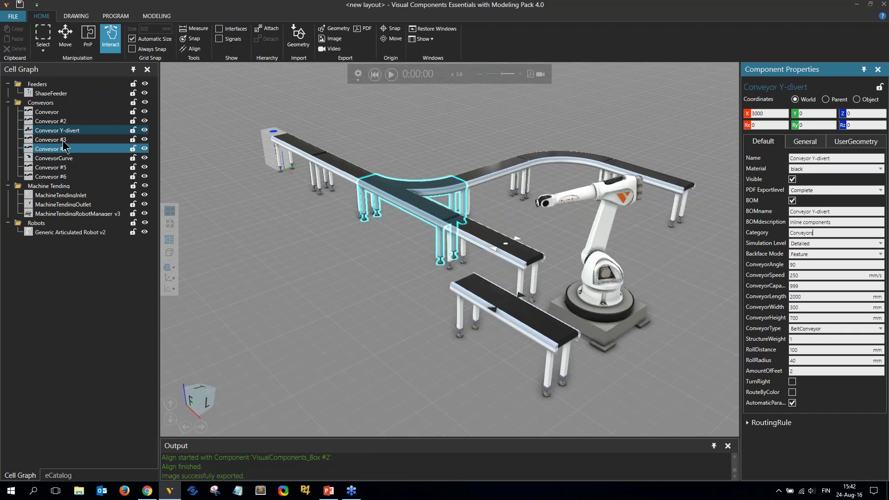
- Try hiding and locking the whole Conveyors category, restoring visibility and unlocking it again
{"action": "left_click", "coordinate": [50, 106]}
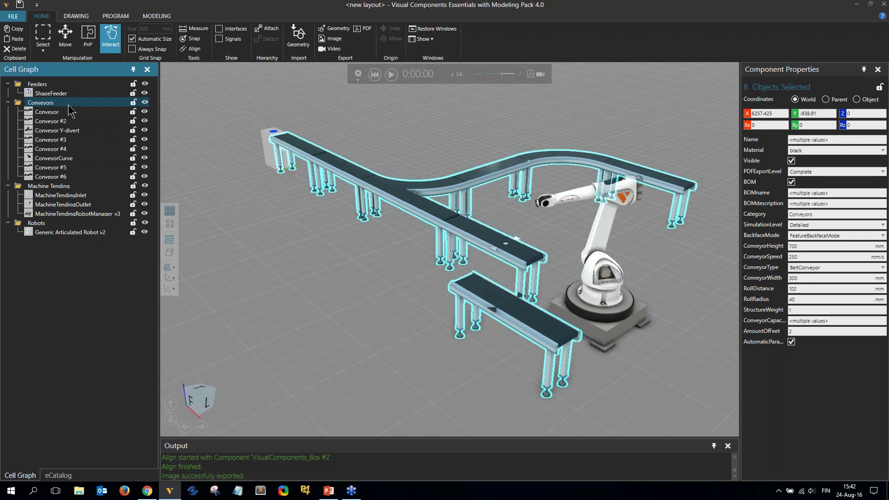
{"action": "left_click", "coordinate": [147, 103]}
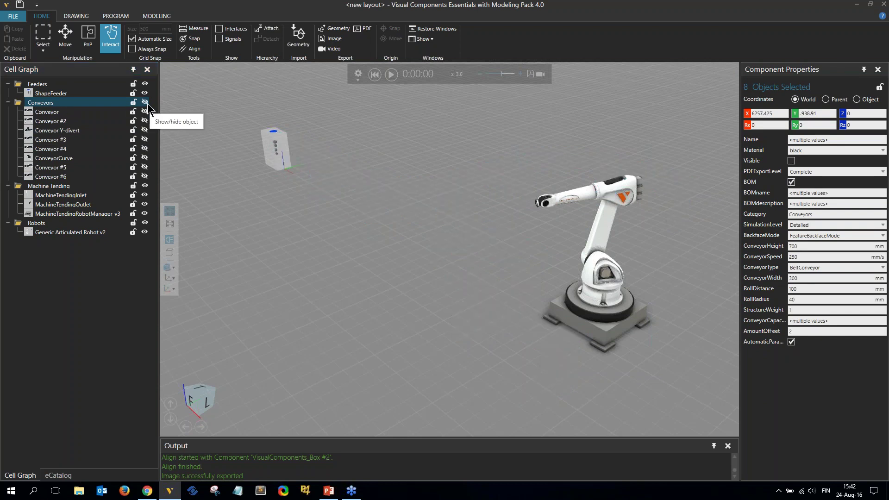
{"action": "left_click", "coordinate": [145, 103]}
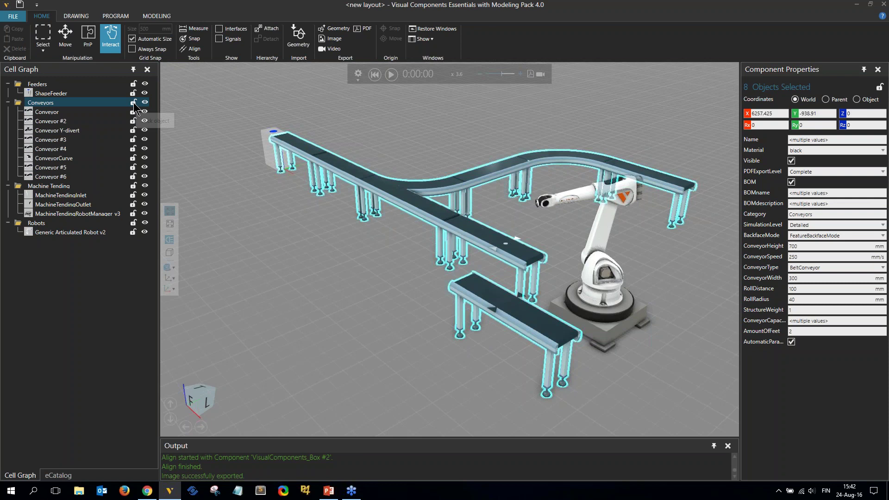
{"action": "left_click", "coordinate": [134, 102]}
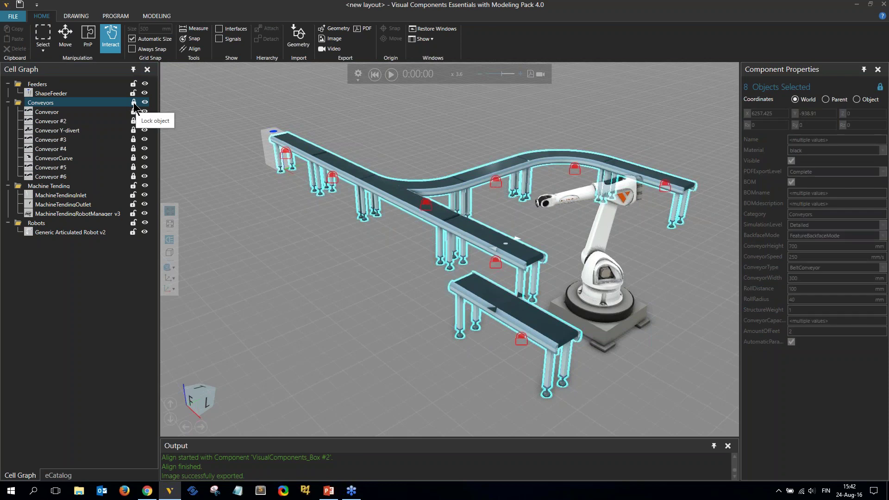
{"action": "left_click", "coordinate": [133, 102]}
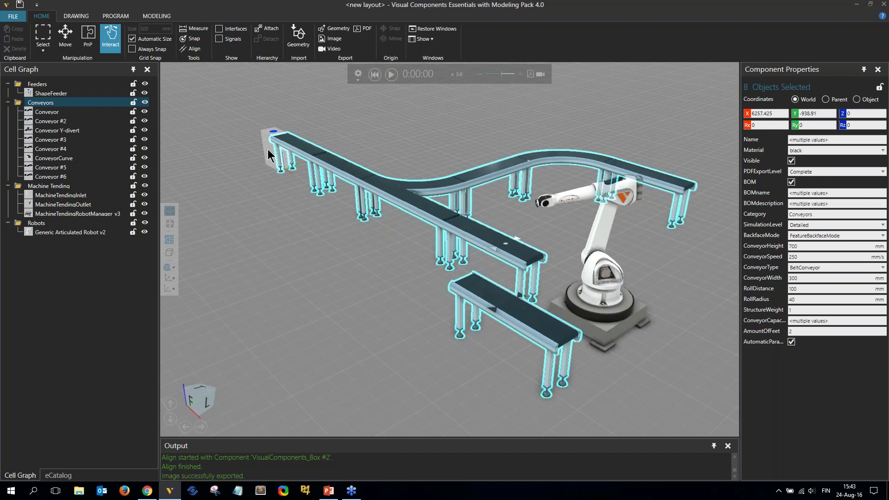
- Set the ConveyorWidth of all components in the Conveyors category to 400 mm and clear the selection
{"action": "left_click_drag", "start_coordinate": [806, 277], "coordinate": [771, 278]}
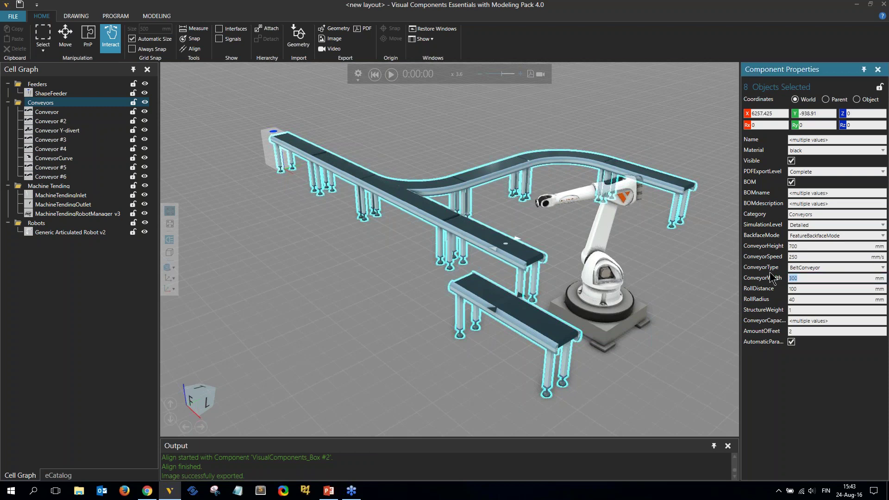
{"action": "type", "text": "4"}
{"action": "key", "text": "Return"}
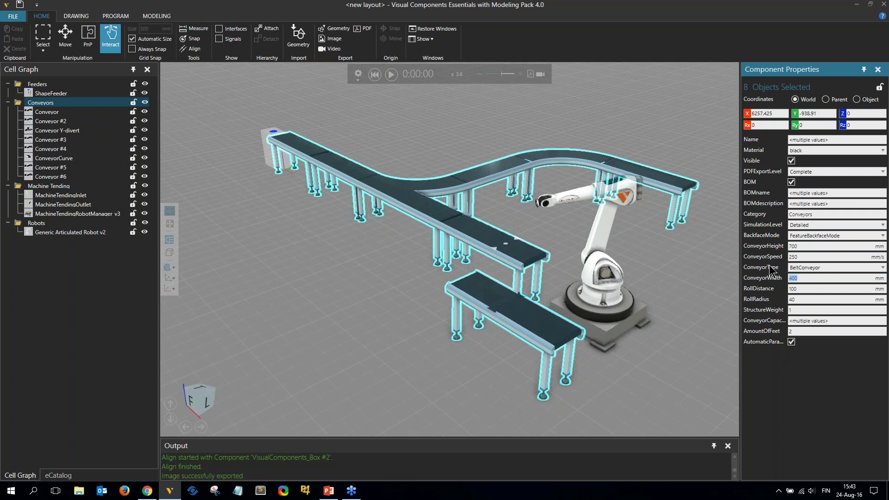
{"action": "left_click", "coordinate": [363, 279]}
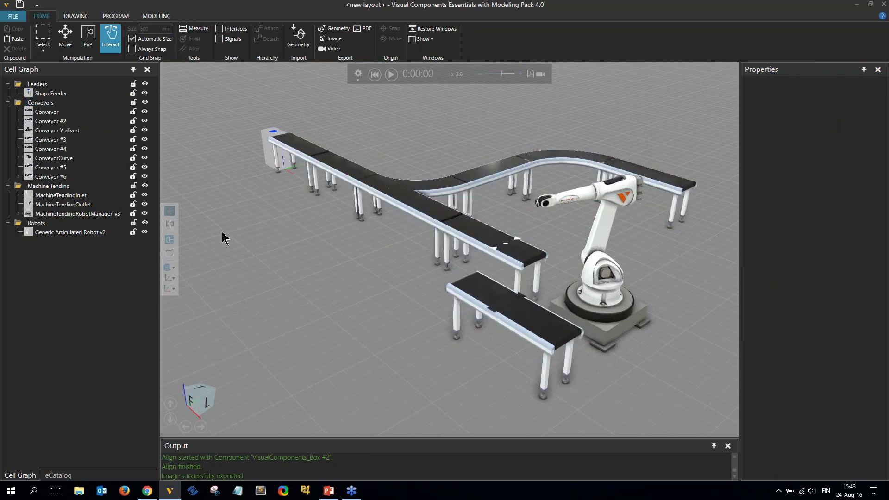
- Focus on Conveyor #3, the first Conveyor and Conveyor #6 in turn to examine each one
{"action": "double_click", "coordinate": [54, 141]}
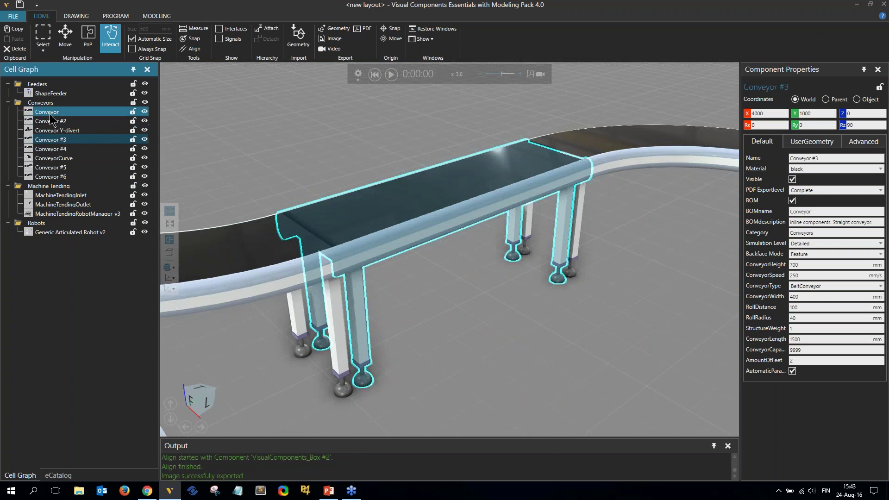
{"action": "double_click", "coordinate": [49, 113]}
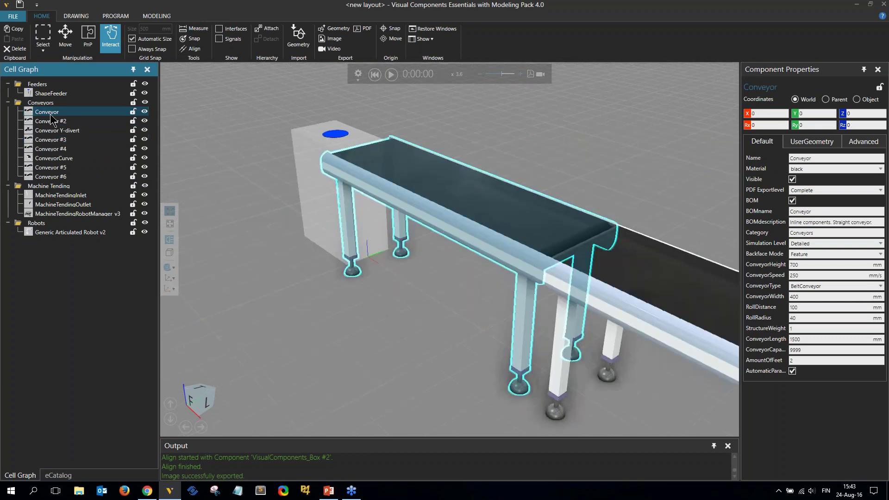
{"action": "double_click", "coordinate": [59, 177]}
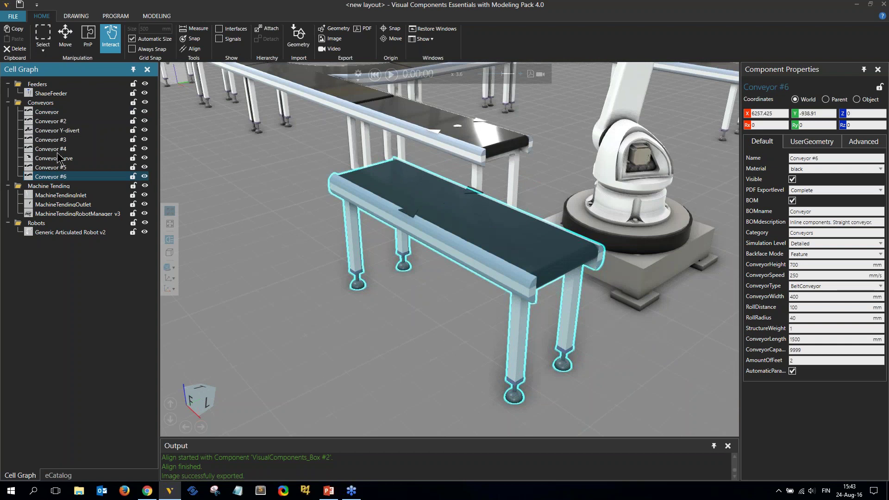
{"action": "double_click", "coordinate": [39, 103]}
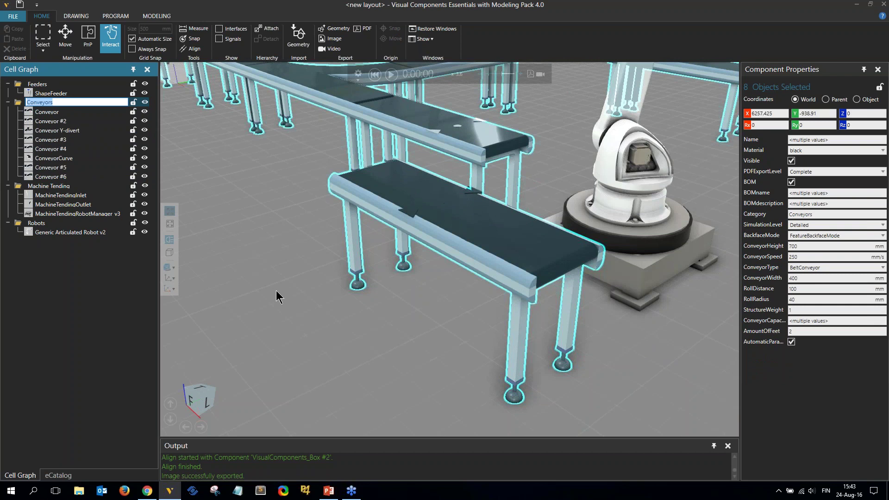
{"action": "left_click", "coordinate": [285, 207]}
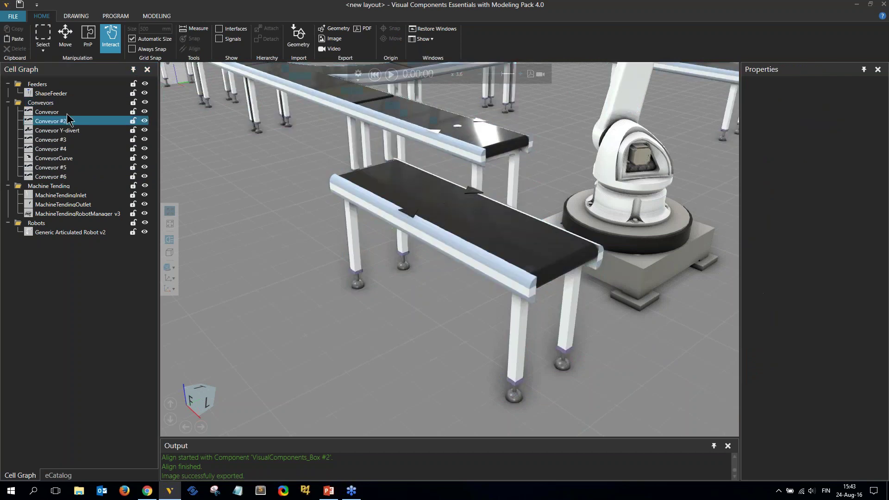
- Inspect the ShapeFeeder's component properties with the whole line in view
{"action": "left_click", "coordinate": [51, 93]}
{"action": "scroll", "coordinate": [270, 201], "scroll_direction": "down", "scroll_amount": 5}
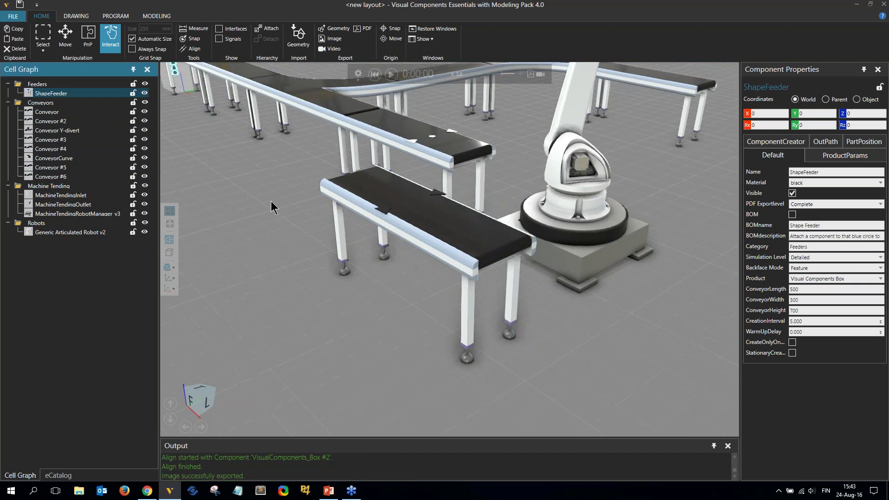
{"action": "middle_click_drag", "start_coordinate": [248, 191], "coordinate": [320, 250]}
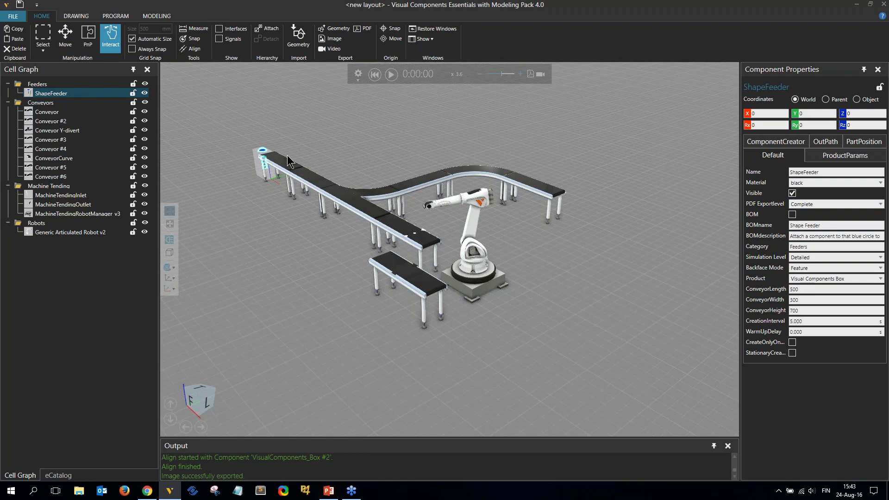
- Try excluding the whole Conveyors category from the bill of materials and include it again
{"action": "left_click", "coordinate": [49, 104]}
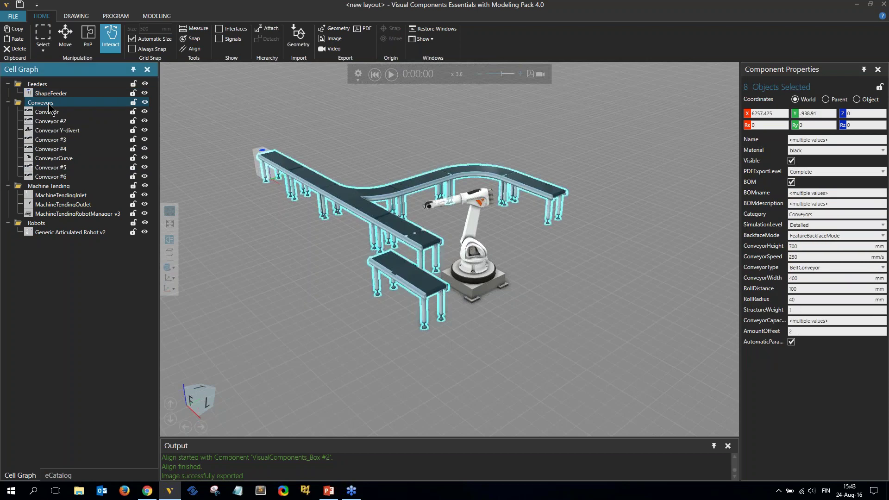
{"action": "left_click", "coordinate": [791, 182]}
{"action": "left_click", "coordinate": [790, 183]}
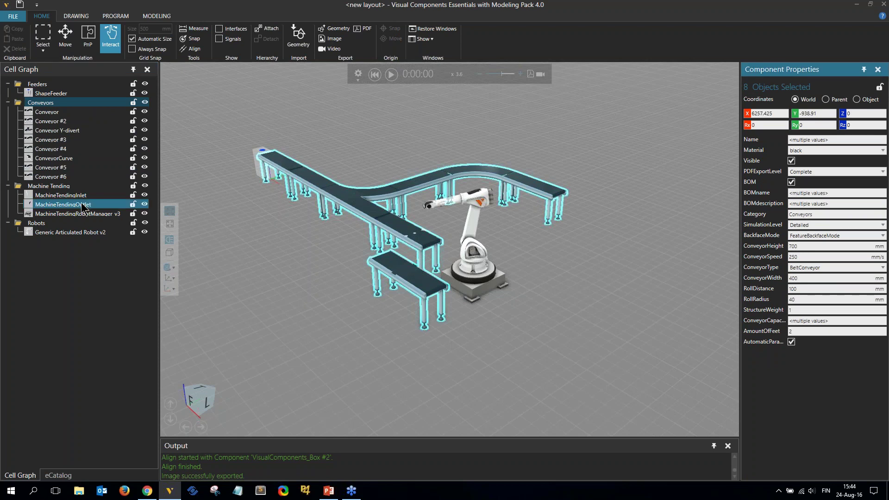
- Inspect the BOM properties of the MachineTendingInlet, MachineTendingOutlet and MachineTendingRobotManager components
{"action": "left_click", "coordinate": [70, 196]}
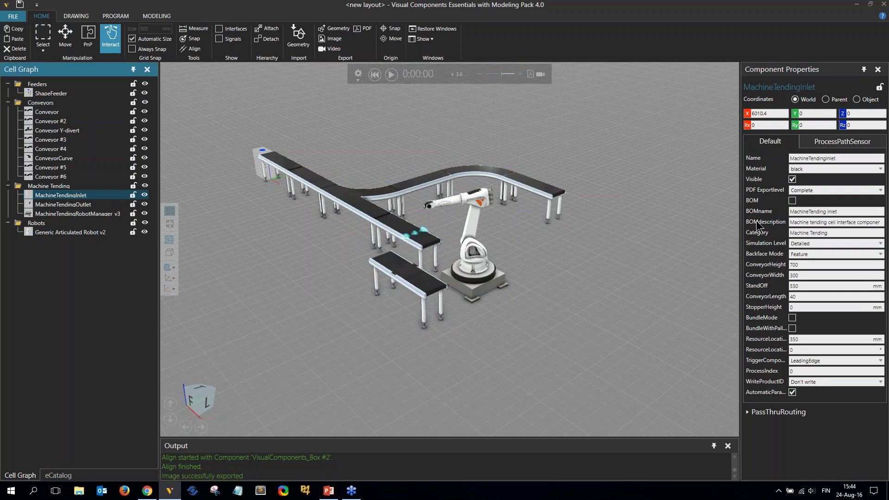
{"action": "left_click", "coordinate": [50, 204]}
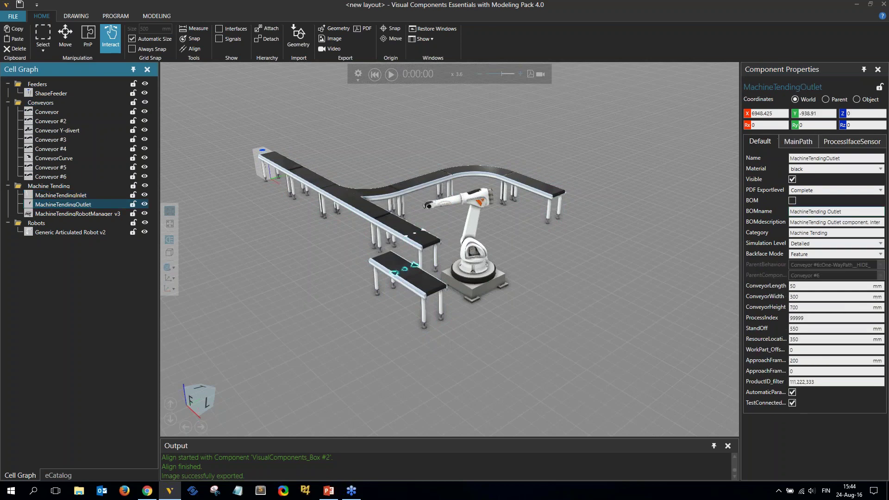
{"action": "left_click", "coordinate": [53, 213]}
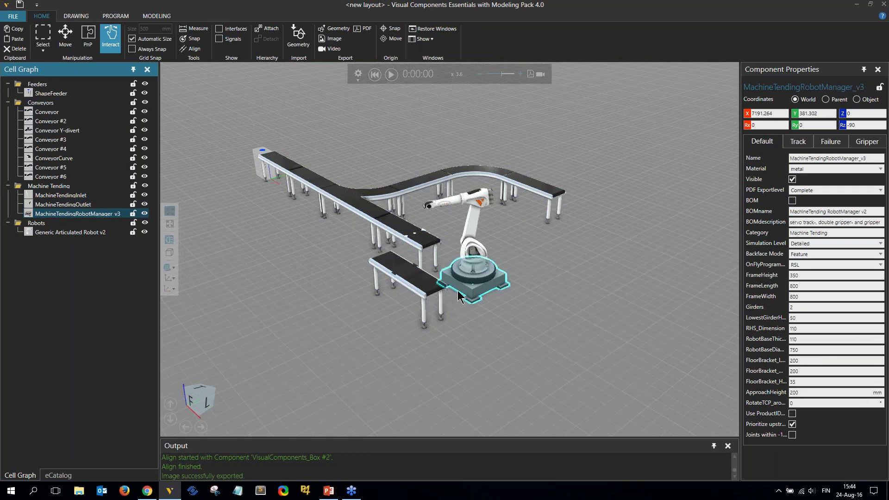
{"action": "left_click", "coordinate": [796, 209]}
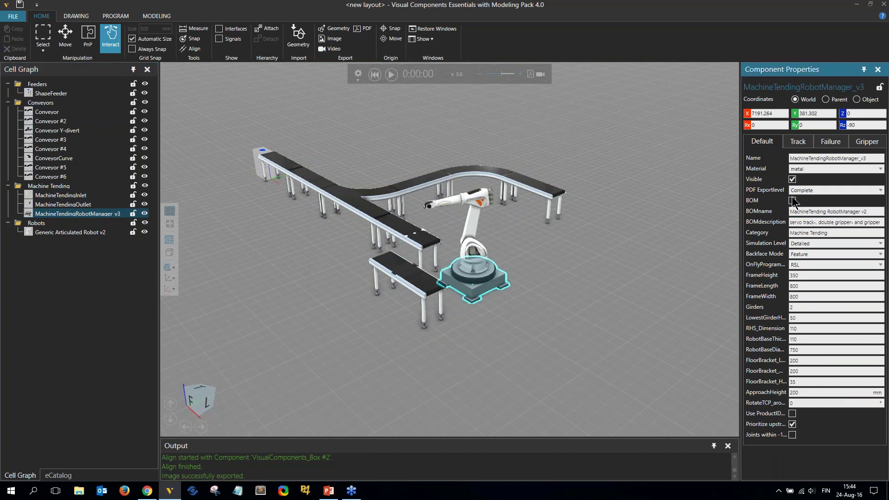
- Set the MachineTendingRobotManager's BOM description to "This will rise the robot to right elevation"
{"action": "double_click", "coordinate": [795, 223]}
{"action": "key", "text": "shift+End"}
{"action": "key", "text": "BackSpace"}
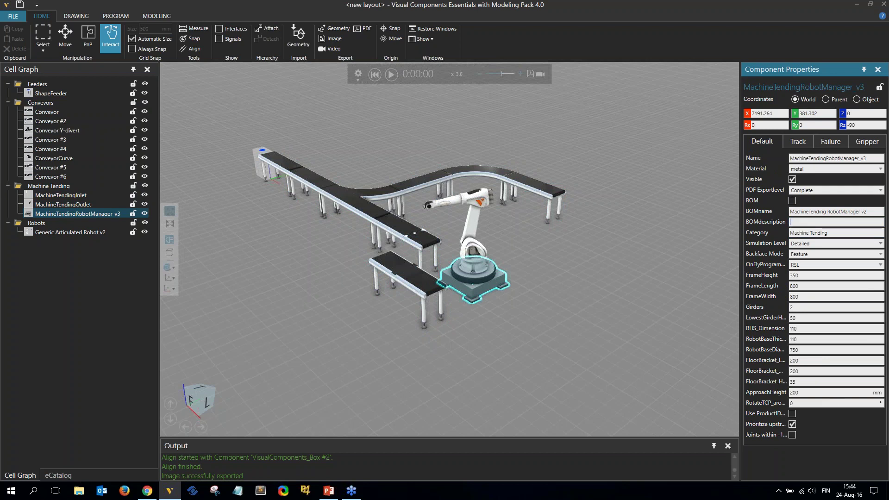
{"action": "type", "text": "This will rise the robot to right elevation"}
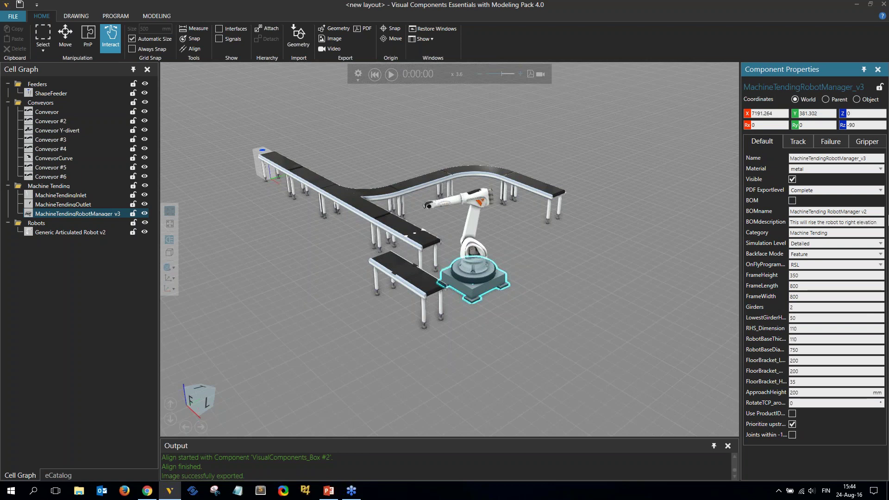
{"action": "key", "text": "Return"}
- Inspect the Generic Articulated Robot's component properties, including its BOM settings, and clear the selection
{"action": "left_click", "coordinate": [72, 240]}
{"action": "left_click", "coordinate": [72, 235]}
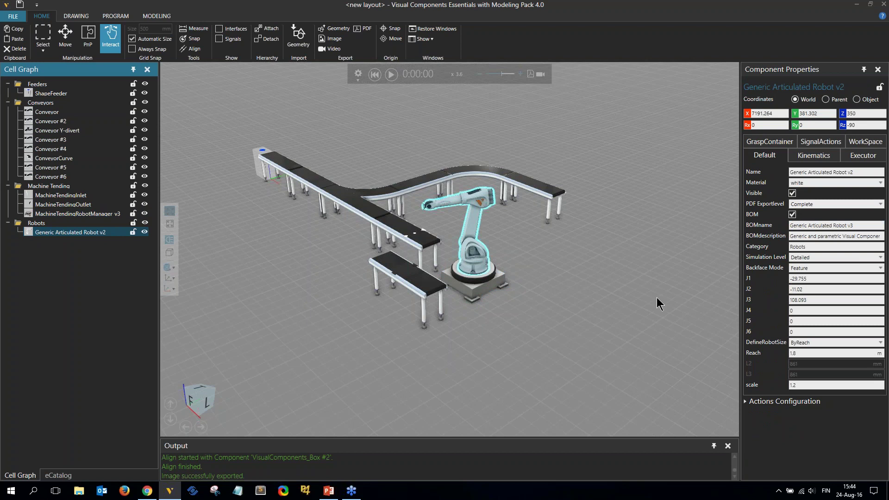
{"action": "left_click", "coordinate": [555, 256]}
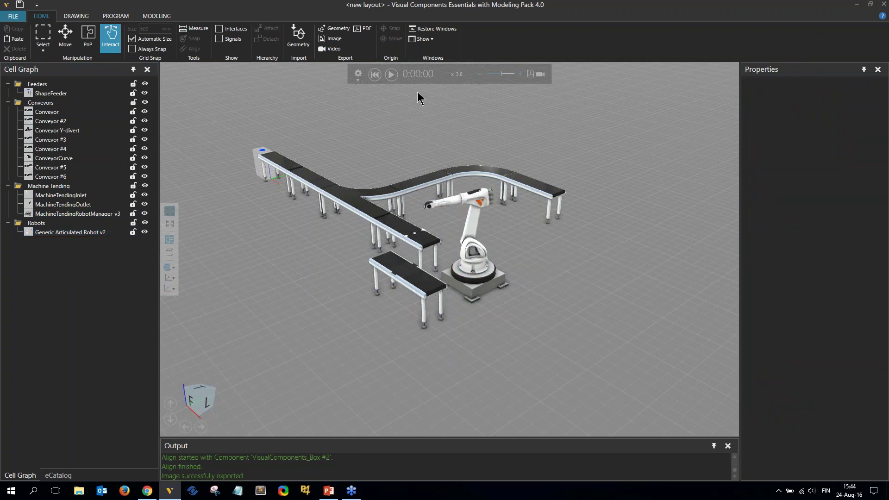
- Run the simulation in two short stretches, pausing after each, so that boxes are moving along the conveyor line
{"action": "left_click", "coordinate": [390, 76]}
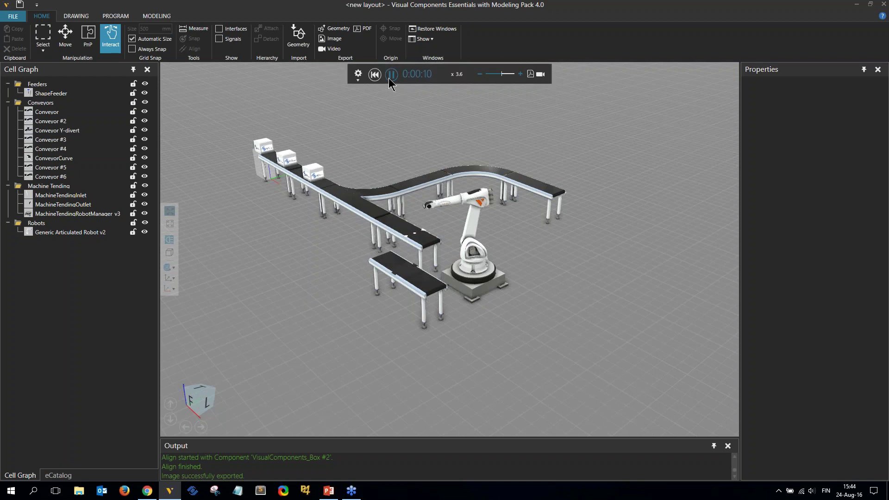
{"action": "left_click", "coordinate": [391, 76]}
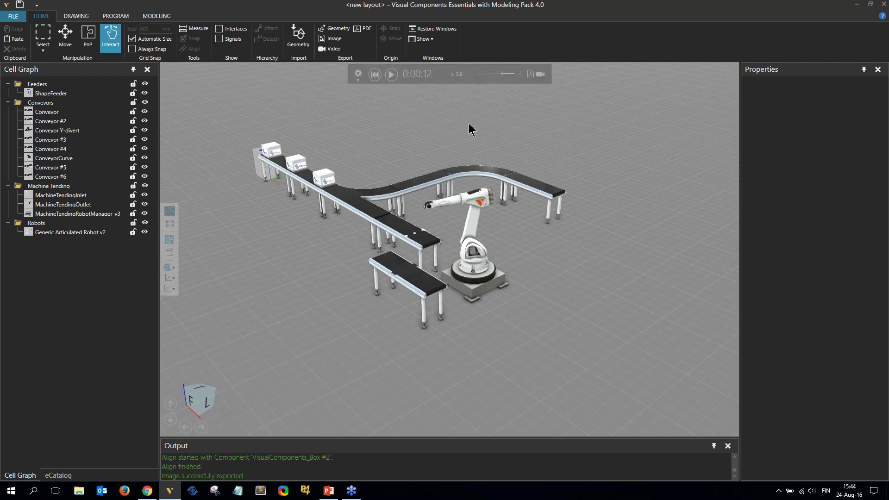
{"action": "left_click", "coordinate": [392, 75]}
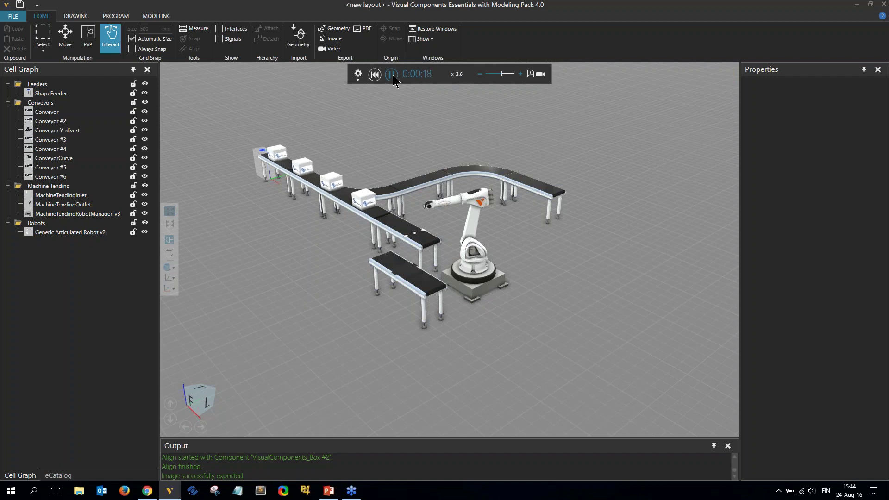
{"action": "left_click", "coordinate": [393, 75]}
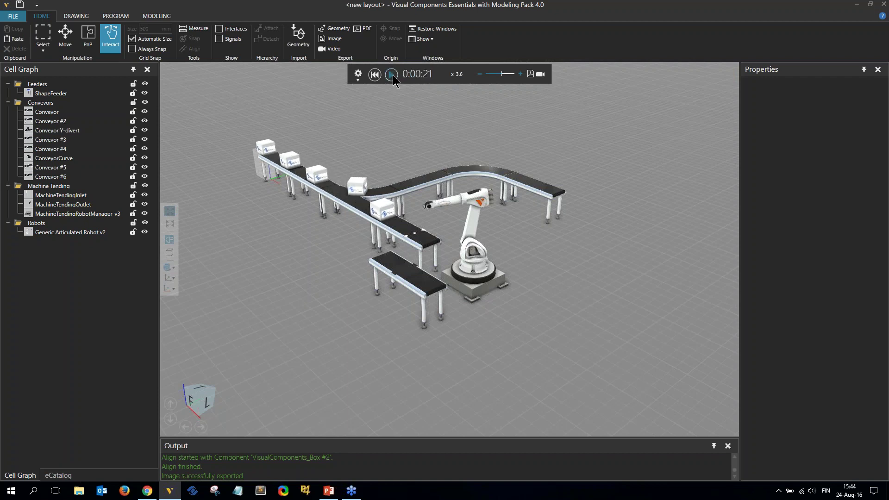
- Open the PDF export settings and choose the VisualComponents template
{"action": "left_click", "coordinate": [530, 75]}
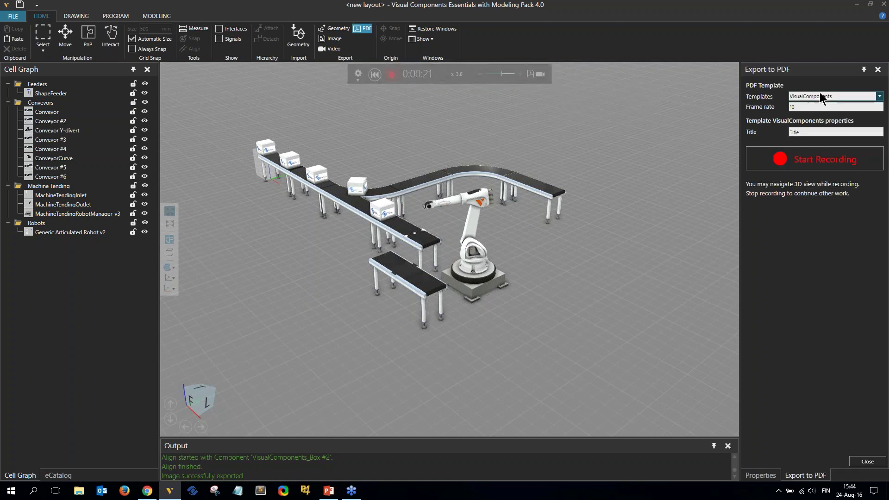
{"action": "left_click", "coordinate": [819, 93]}
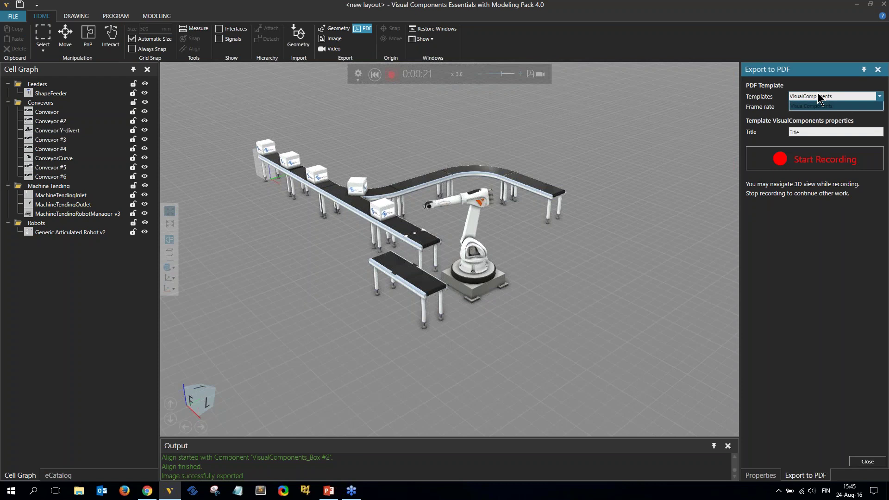
{"action": "left_click", "coordinate": [818, 94]}
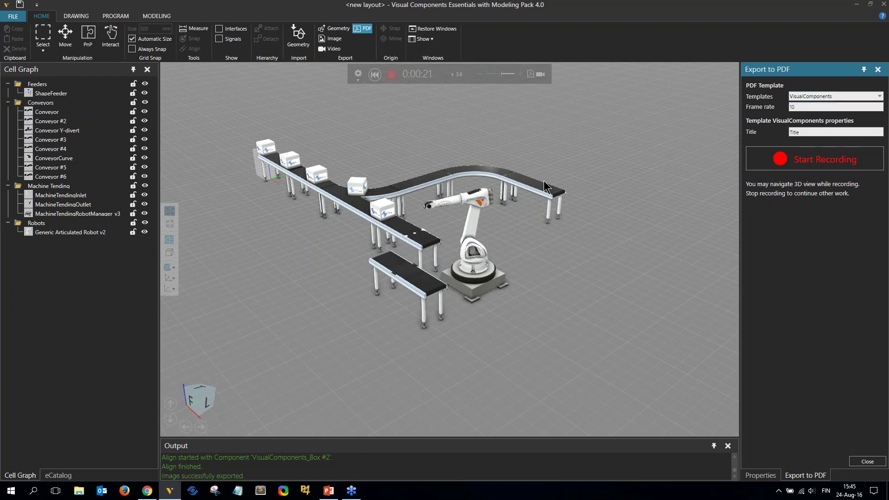
{"action": "left_click", "coordinate": [810, 96]}
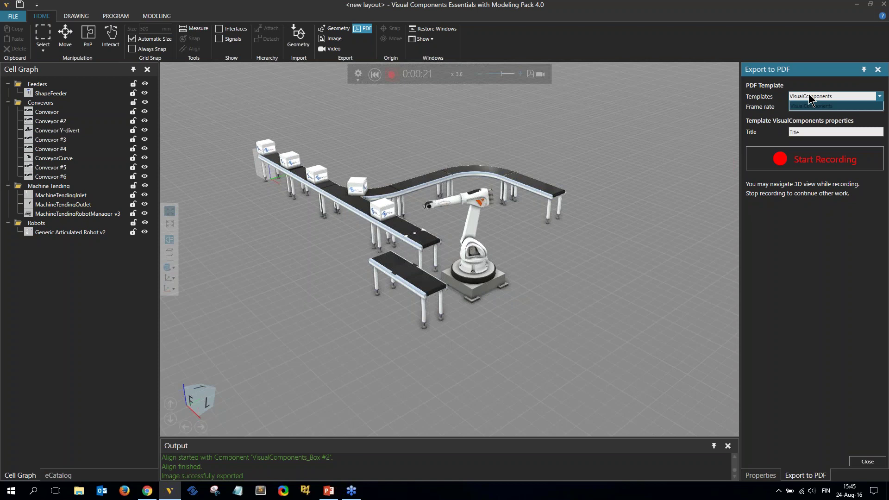
{"action": "left_click", "coordinate": [810, 105]}
{"action": "left_click", "coordinate": [623, 189]}
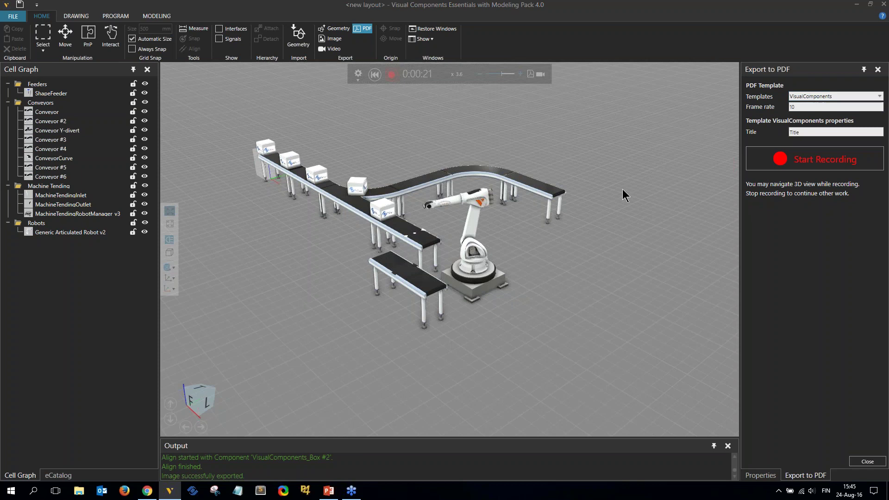
- In File Explorer, open the PDF Templates folder of Visual Components Essentials with Modeling Pack 4.0 under C:\Program Files
{"action": "key", "text": "super+e"}
{"action": "double_click", "coordinate": [301, 173]}
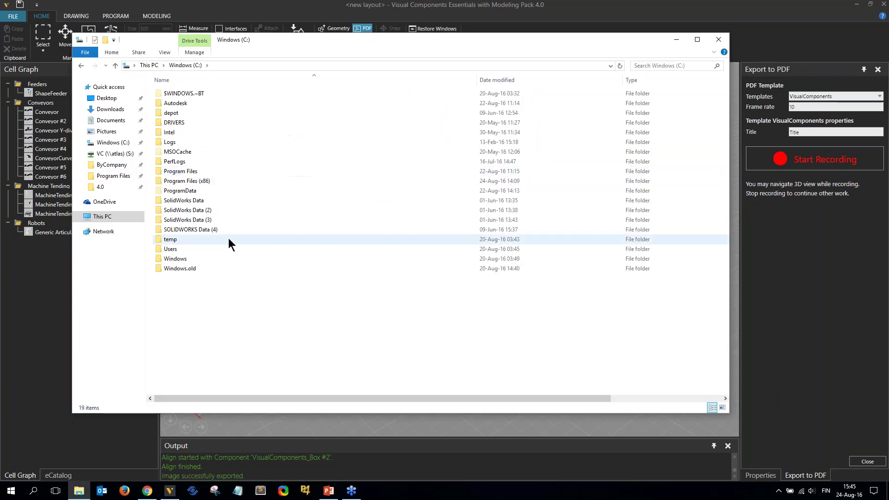
{"action": "double_click", "coordinate": [195, 170]}
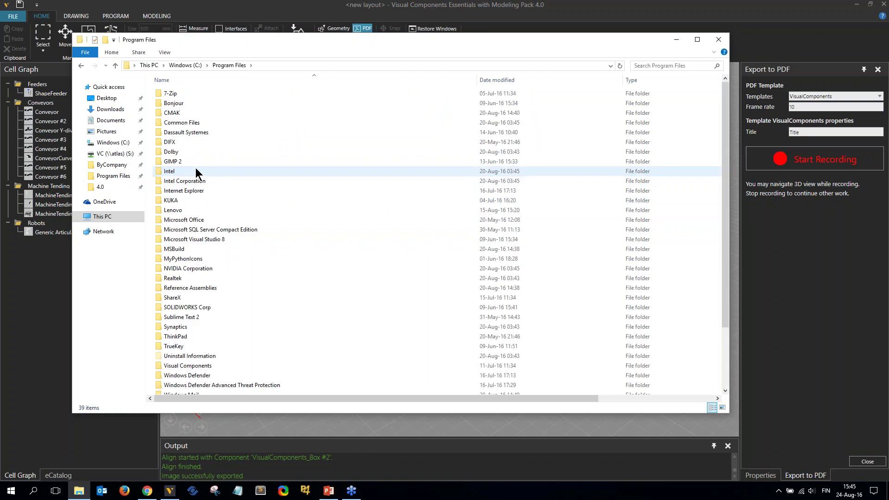
{"action": "scroll", "coordinate": [200, 205], "scroll_direction": "down", "scroll_amount": 3}
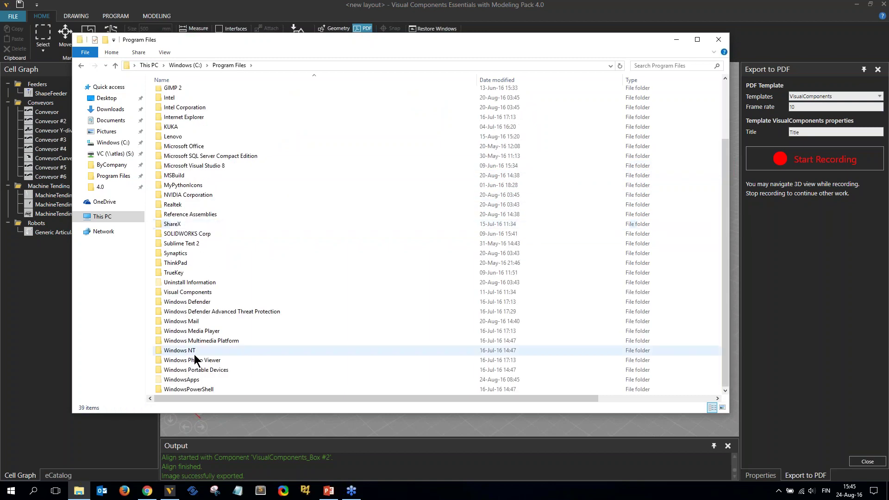
{"action": "double_click", "coordinate": [197, 293]}
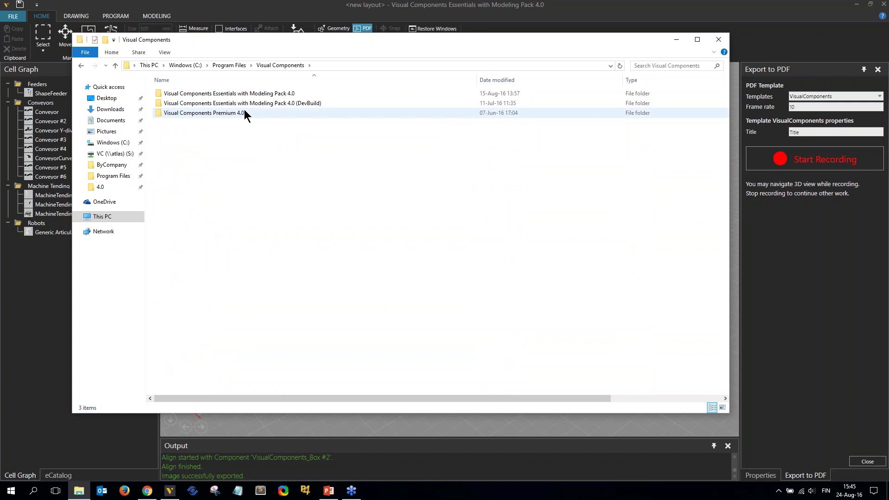
{"action": "left_click", "coordinate": [251, 95]}
{"action": "double_click", "coordinate": [252, 95]}
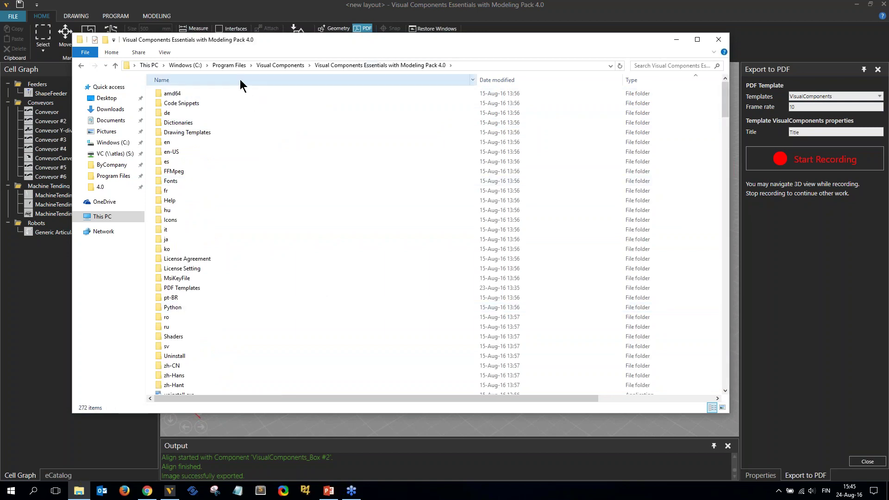
{"action": "double_click", "coordinate": [188, 288]}
- Duplicate the VCDefault_VisualComponents.pdf template within the same folder, granting administrator permission
{"action": "left_click", "coordinate": [218, 96]}
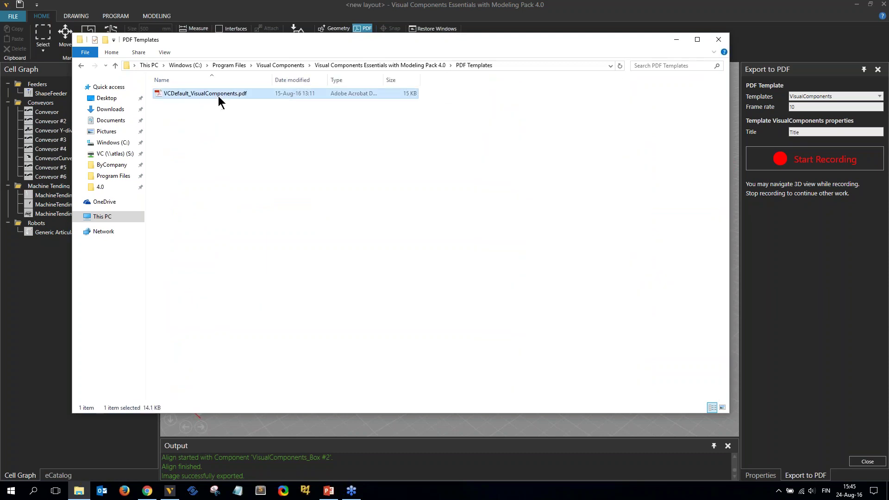
{"action": "key", "text": "ctrl+v"}
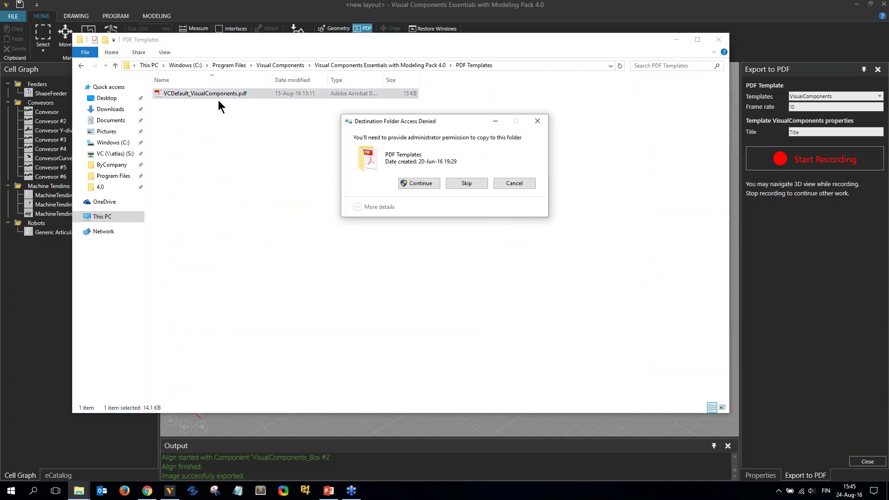
{"action": "left_click", "coordinate": [411, 185]}
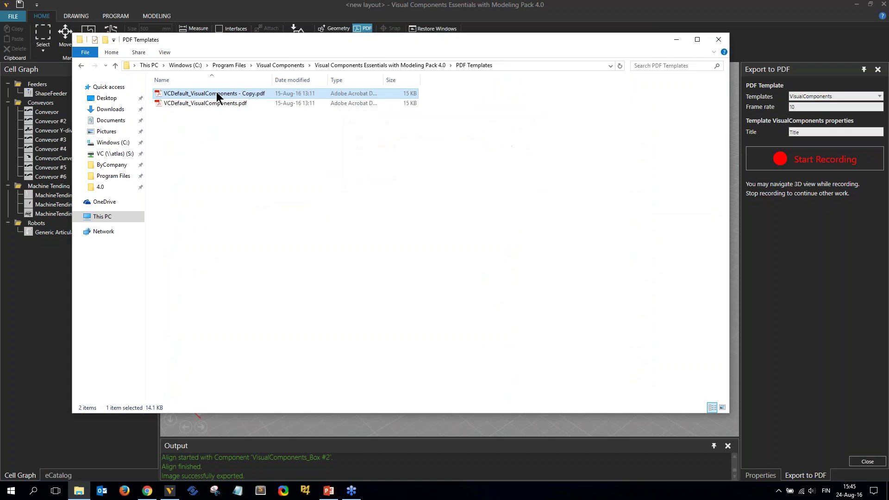
- Rename the copied template file to VCDefault_JustDemo.pdf
{"action": "left_click", "coordinate": [199, 94]}
{"action": "left_click_drag", "start_coordinate": [191, 94], "coordinate": [249, 94]}
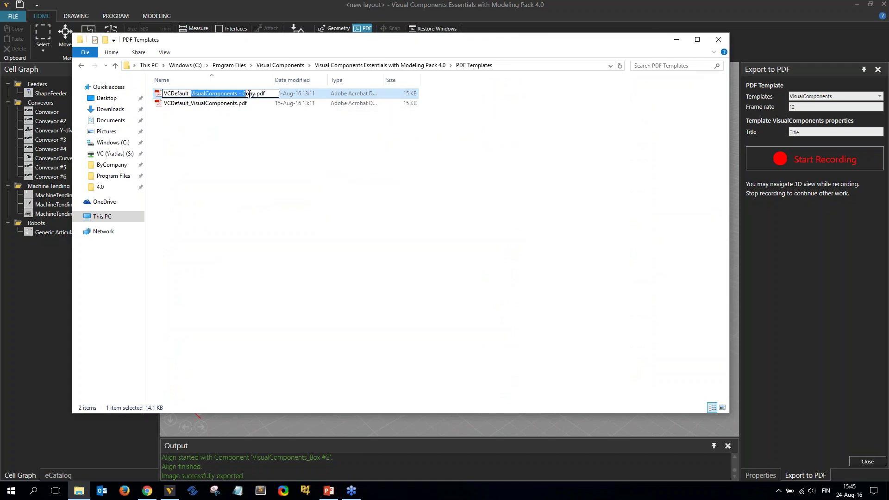
{"action": "key", "text": "BackSpace"}
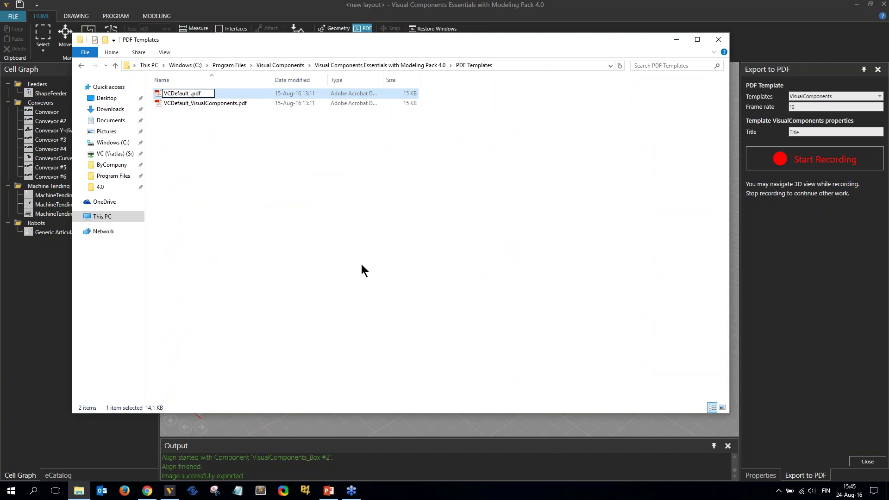
{"action": "type", "text": "JustDemo"}
{"action": "key", "text": "Return"}
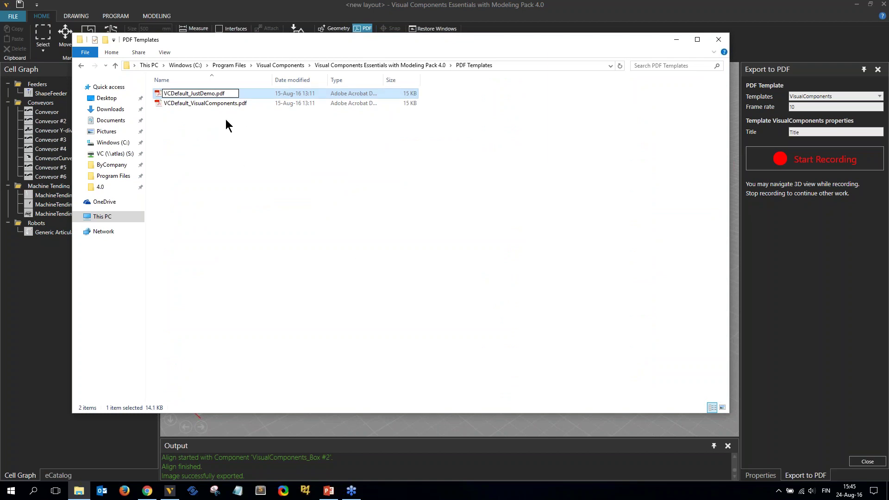
{"action": "left_click", "coordinate": [434, 283]}
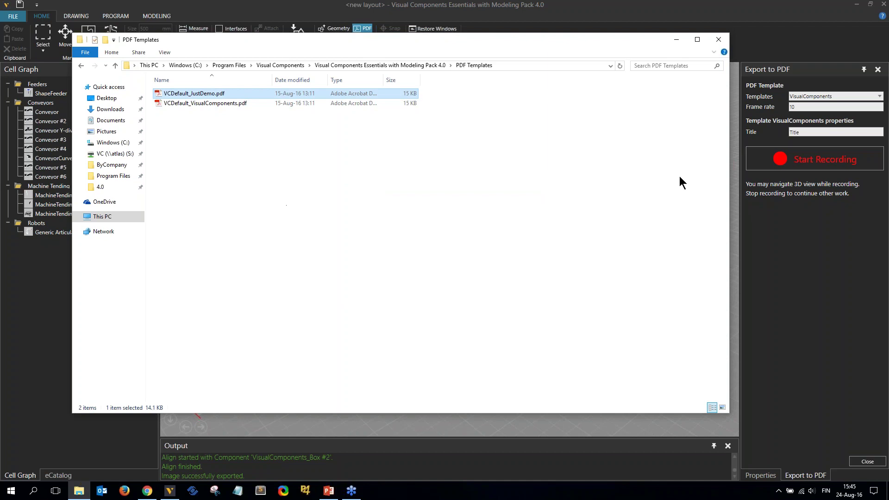
- Switch back to Visual Components and check the available PDF templates, keeping VisualComponents selected
{"action": "left_click", "coordinate": [764, 51]}
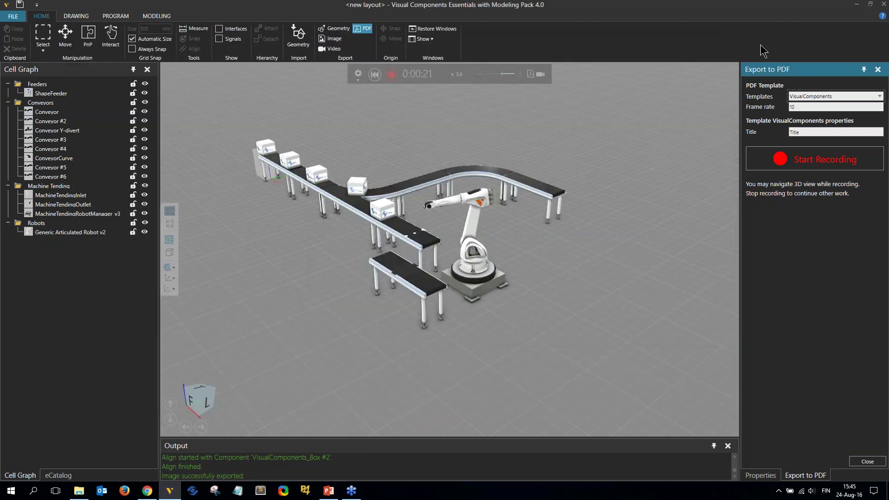
{"action": "left_click", "coordinate": [803, 97]}
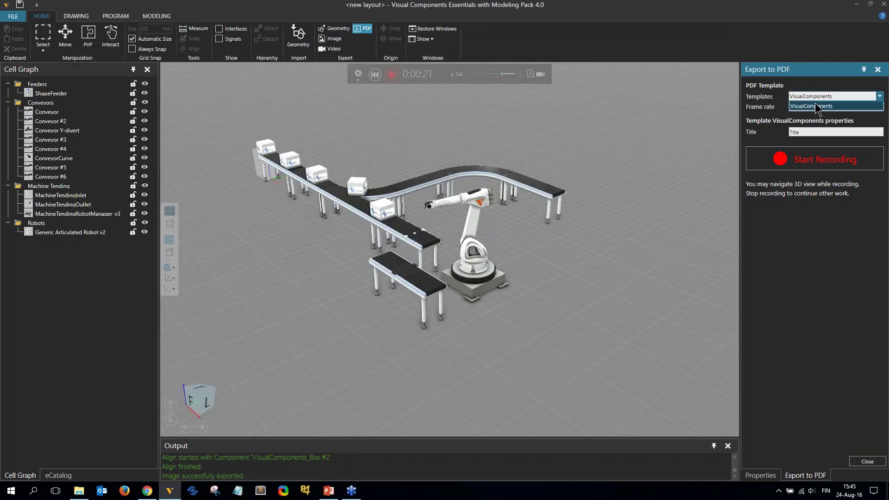
{"action": "left_click", "coordinate": [815, 101]}
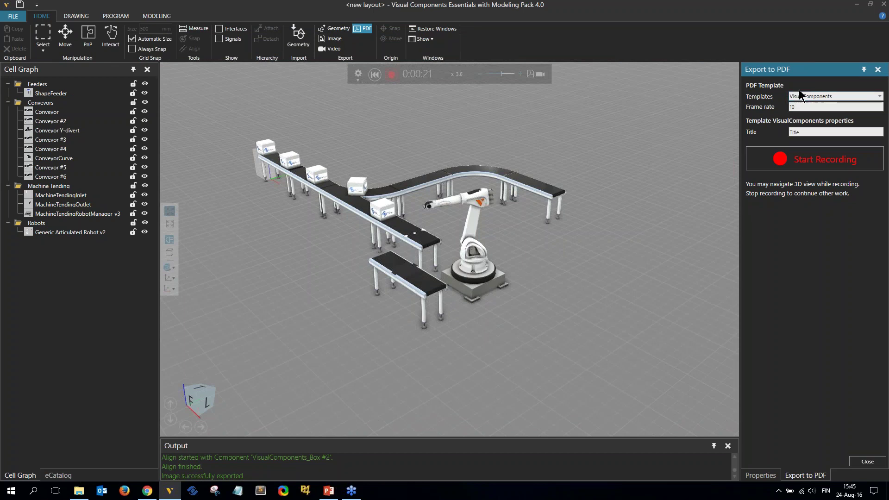
- Record the running simulation as a PDF titled "Just the demo", saved as Report.pdf on the Desktop
{"action": "double_click", "coordinate": [809, 132]}
{"action": "left_click", "coordinate": [815, 160]}
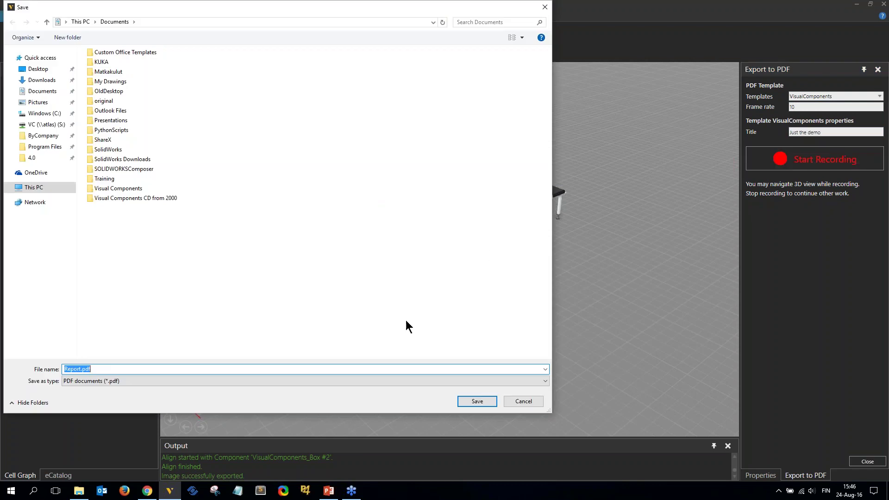
{"action": "left_click", "coordinate": [38, 69]}
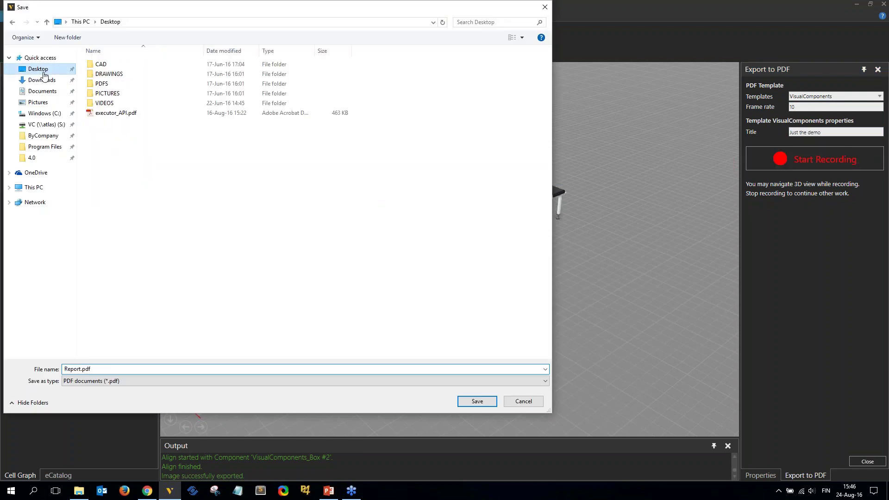
{"action": "left_click", "coordinate": [477, 401]}
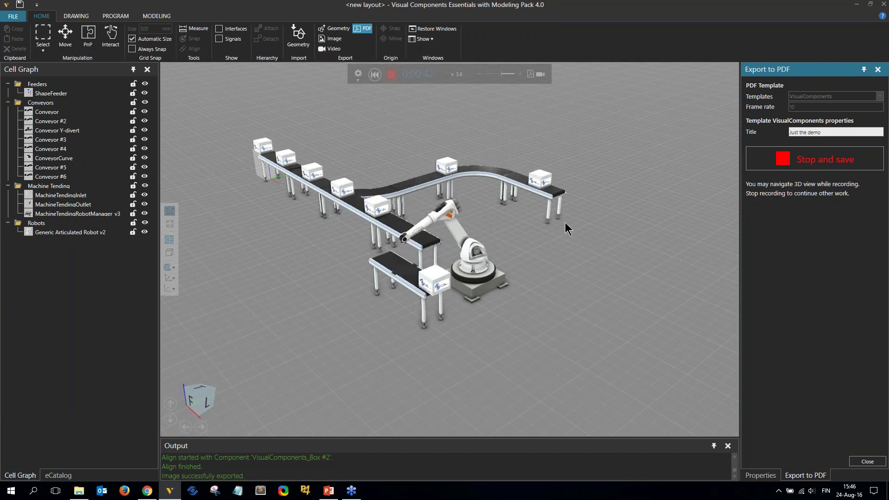
{"action": "left_click", "coordinate": [391, 74]}
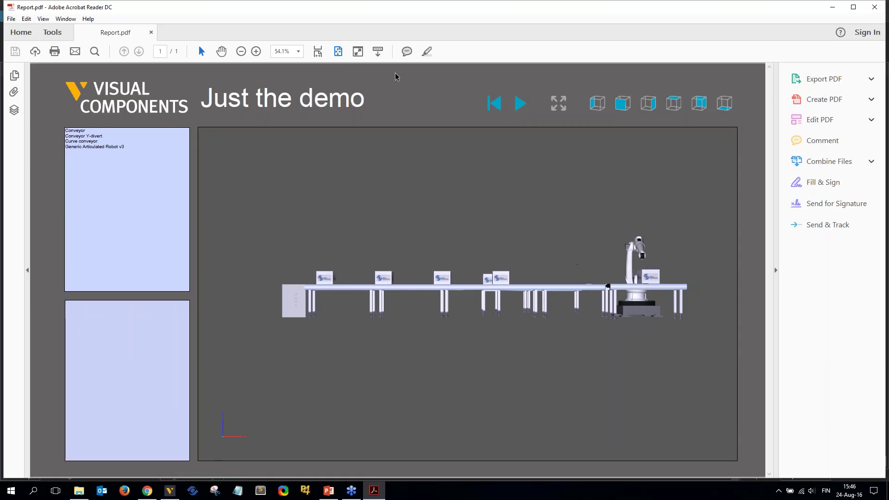
- Orbit the 3D model in Report.pdf and view the Conveyor, Curve conveyor and Generic Articulated Robot v3 entries from its component list
{"action": "left_click_drag", "start_coordinate": [492, 241], "coordinate": [704, 268]}
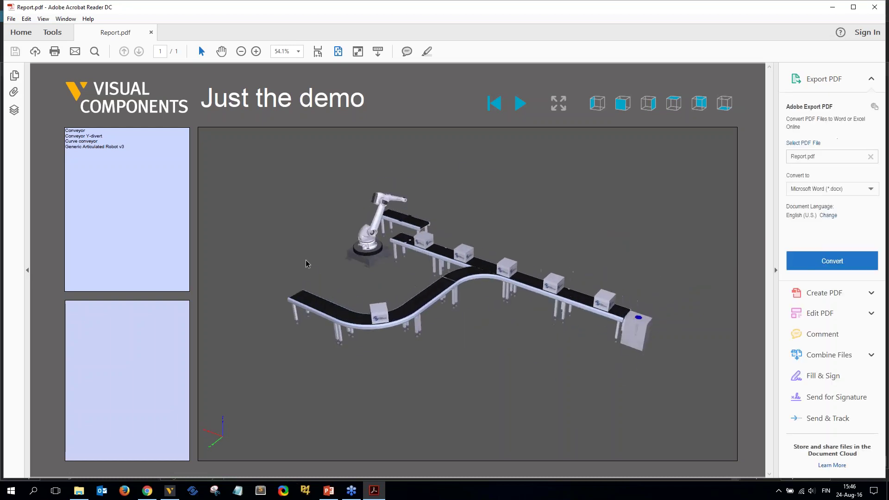
{"action": "left_click", "coordinate": [79, 132]}
{"action": "left_click", "coordinate": [89, 141]}
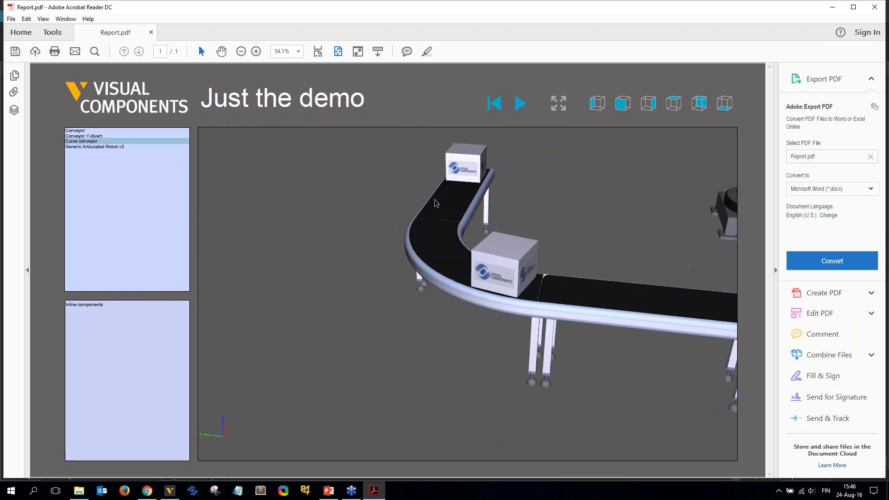
{"action": "left_click", "coordinate": [109, 147]}
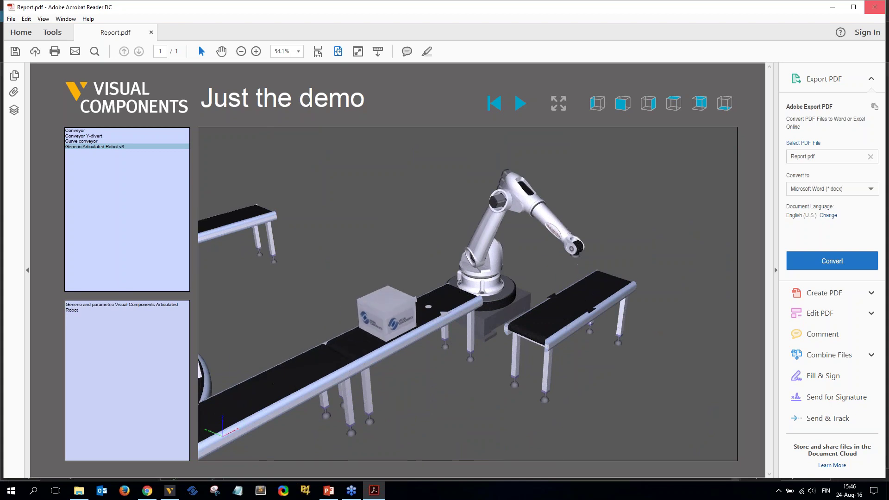
- View the 3D model in Report.pdf from preset side views and from the top
{"action": "left_click", "coordinate": [602, 103]}
{"action": "left_click", "coordinate": [650, 103]}
{"action": "left_click", "coordinate": [673, 105]}
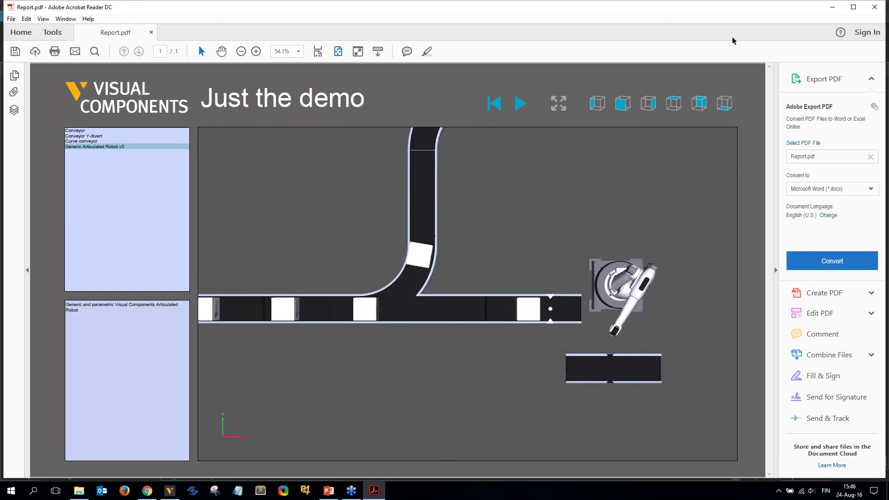
- Close Report.pdf without saving changes and leave the PDF export in Visual Components
{"action": "left_click", "coordinate": [874, 6]}
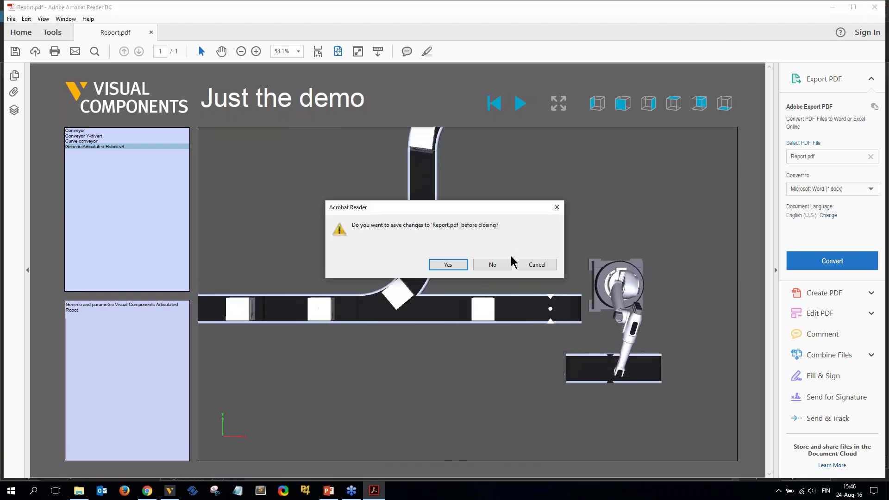
{"action": "left_click", "coordinate": [500, 264]}
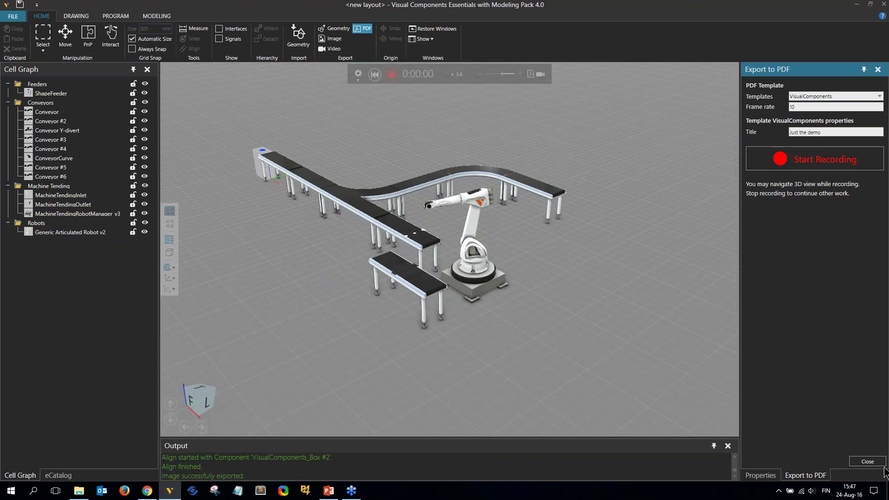
{"action": "left_click", "coordinate": [867, 462]}
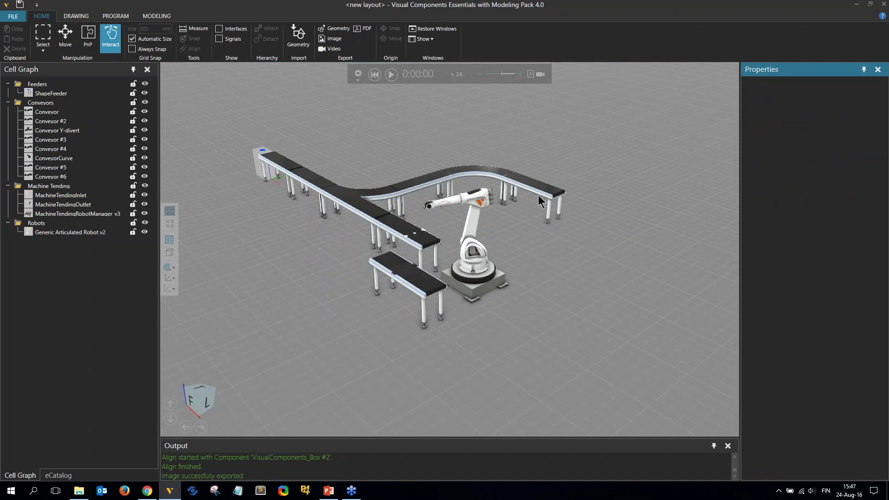
- Start a video export with a closer view of the robot cell, set to 720p resolution with the AVI (.avi) codec
{"action": "scroll", "coordinate": [403, 301], "scroll_direction": "up", "scroll_amount": 1}
{"action": "scroll", "coordinate": [428, 204], "scroll_direction": "up", "scroll_amount": 4}
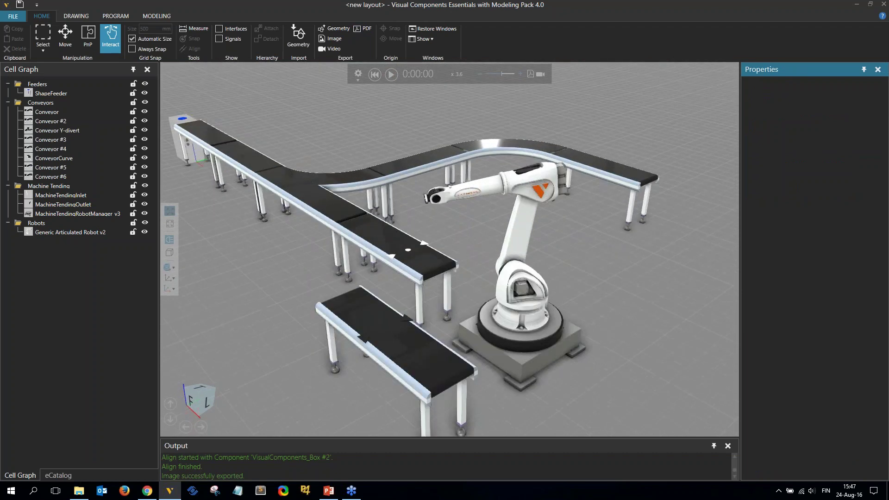
{"action": "left_click", "coordinate": [540, 74]}
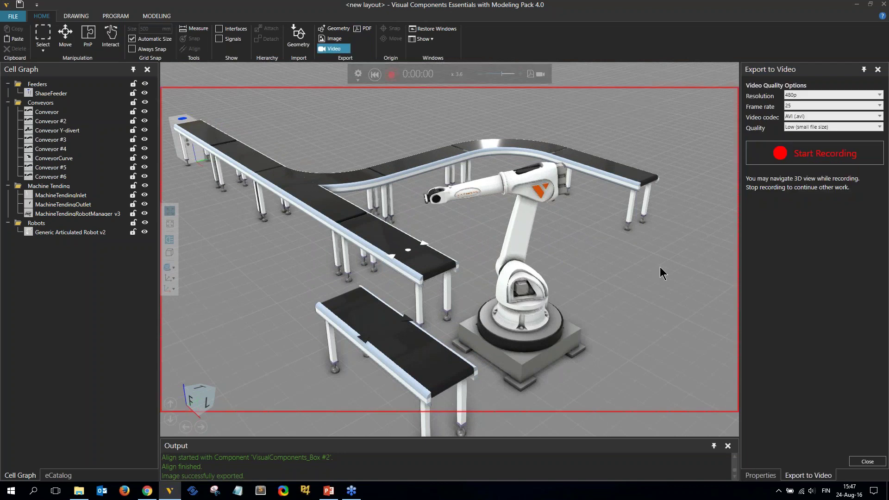
{"action": "left_click", "coordinate": [801, 94]}
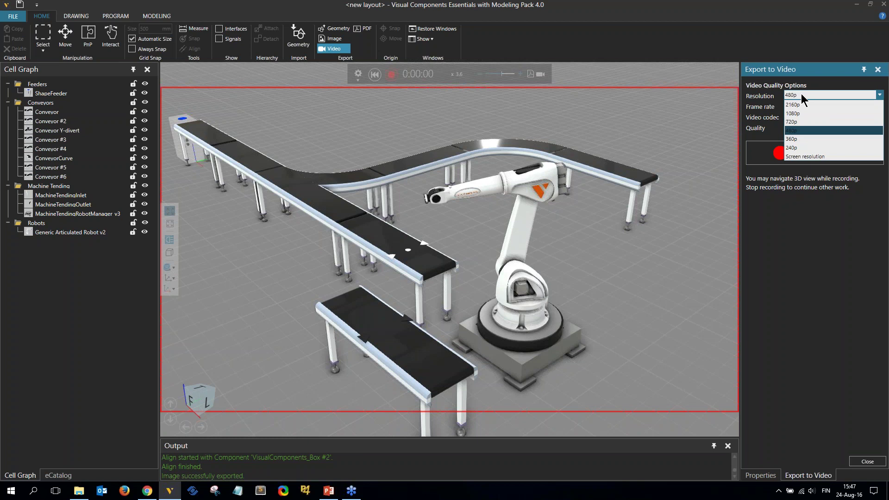
{"action": "left_click", "coordinate": [799, 121]}
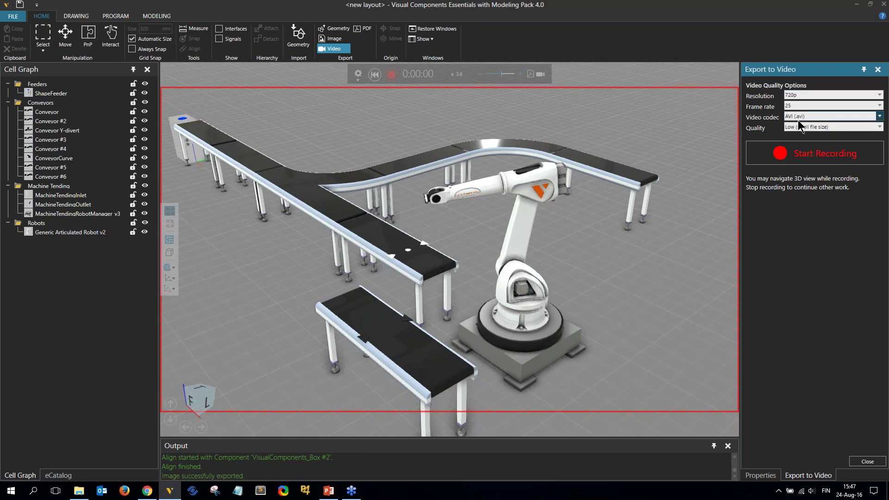
{"action": "left_click", "coordinate": [791, 107]}
{"action": "left_click", "coordinate": [817, 113]}
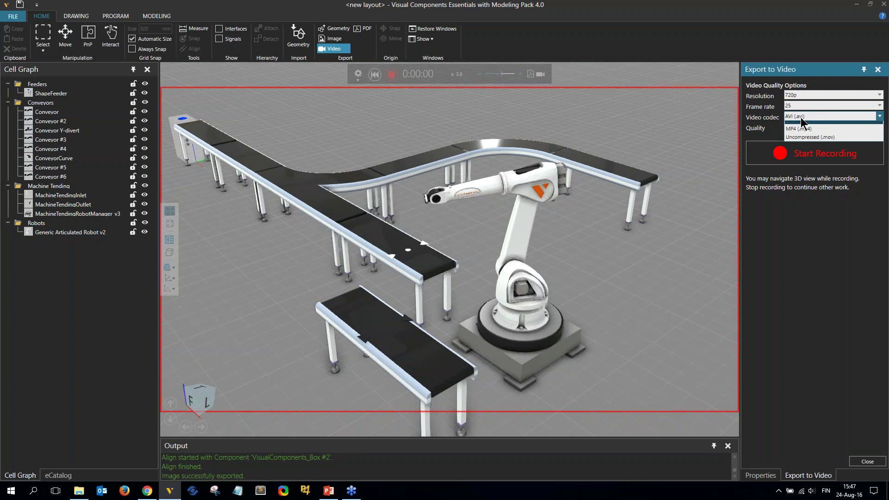
{"action": "left_click", "coordinate": [802, 117]}
{"action": "left_click", "coordinate": [802, 123]}
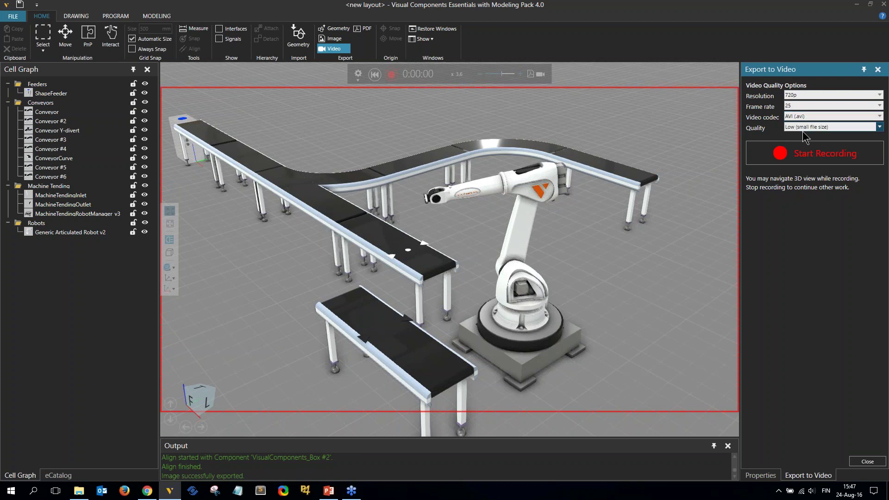
- Set the video quality to High (large file size) and check the other available codec and quality options
{"action": "left_click", "coordinate": [803, 126]}
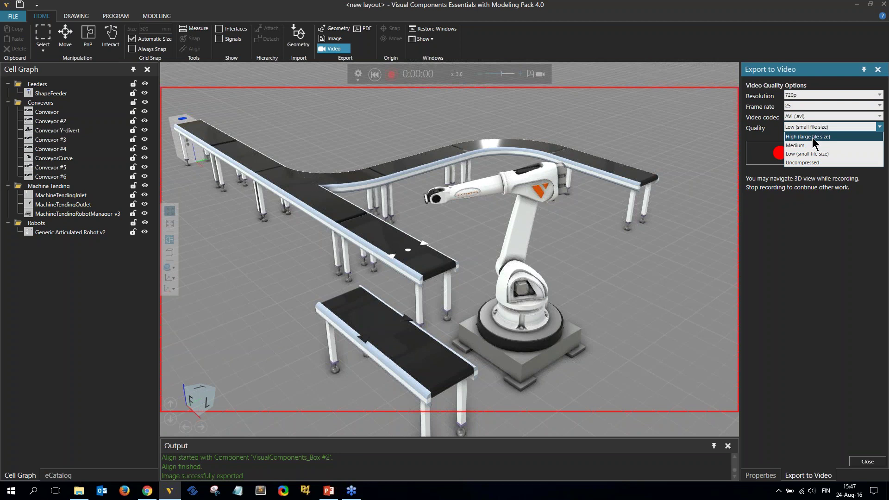
{"action": "left_click", "coordinate": [812, 138]}
{"action": "left_click", "coordinate": [808, 116]}
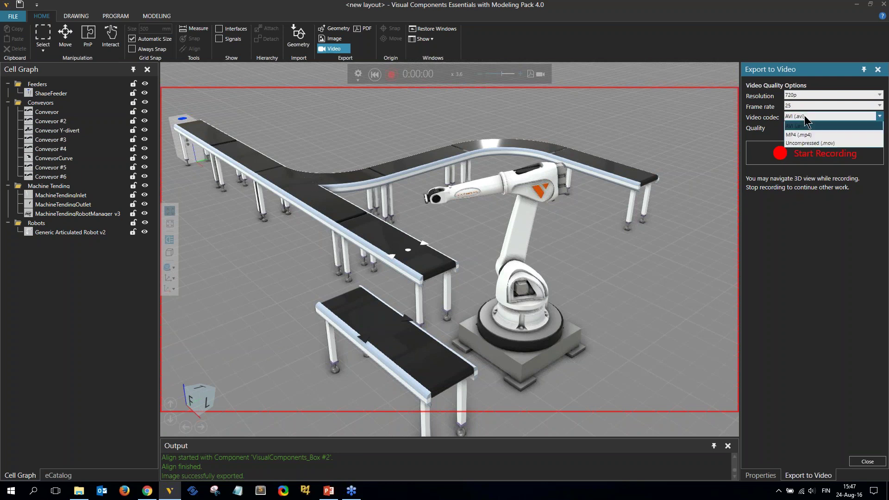
{"action": "left_click", "coordinate": [829, 127]}
{"action": "left_click", "coordinate": [828, 127]}
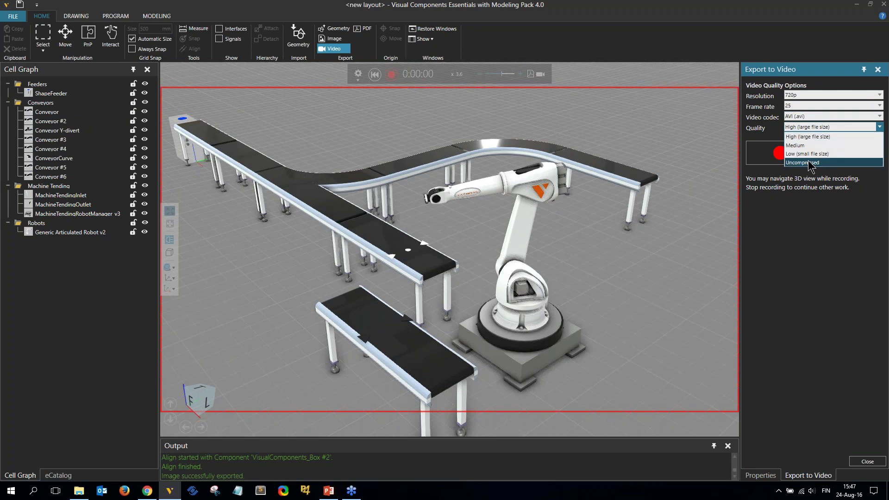
{"action": "left_click", "coordinate": [812, 135]}
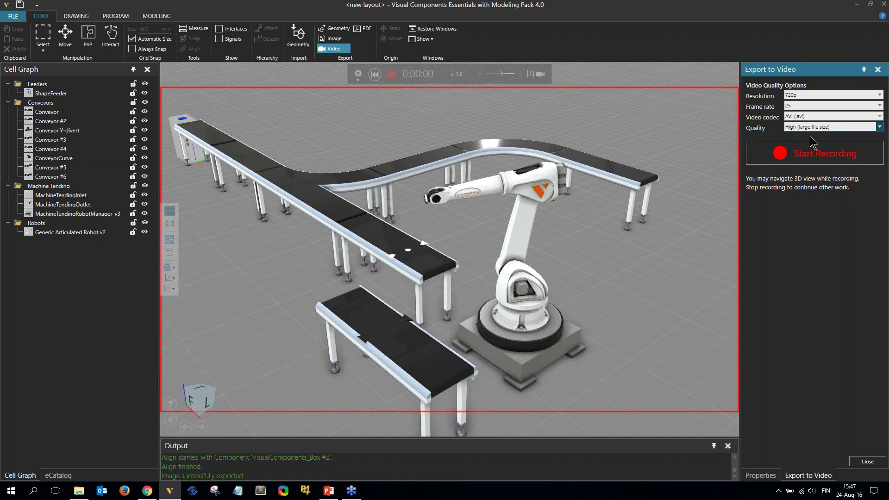
- Record the running simulation as a video saved as Untitled.avi on the Desktop
{"action": "left_click", "coordinate": [808, 156]}
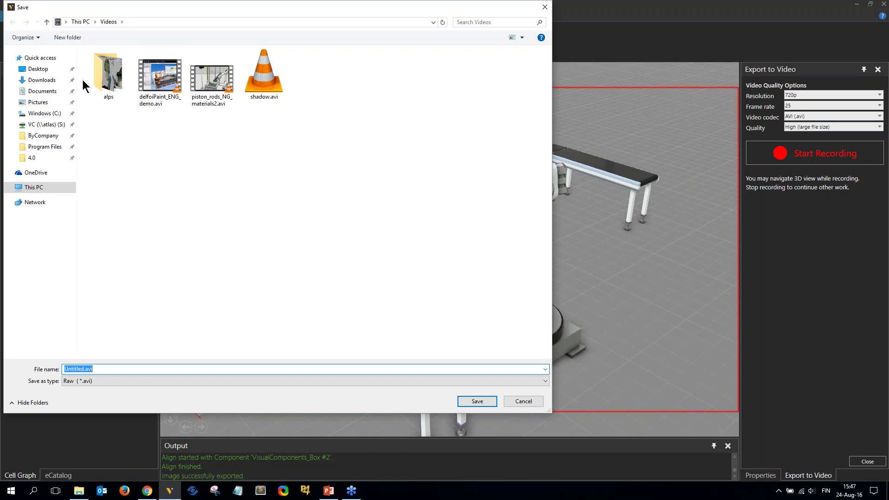
{"action": "left_click", "coordinate": [40, 69]}
{"action": "left_click", "coordinate": [460, 403]}
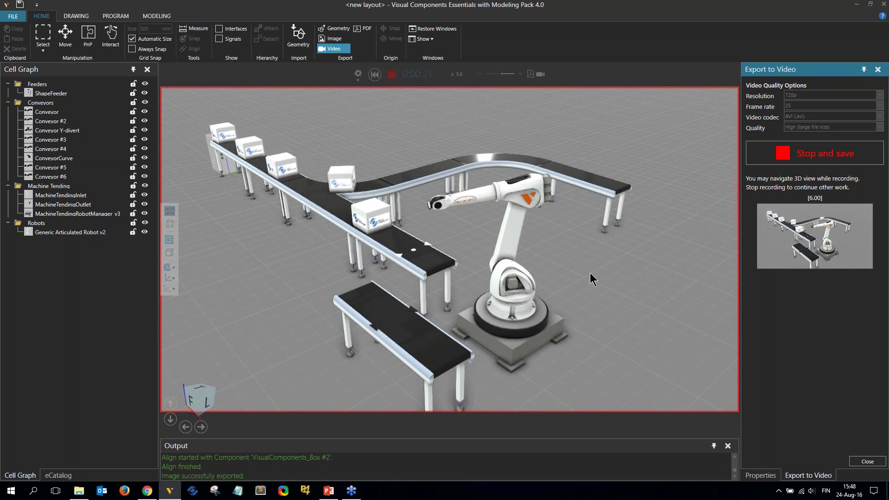
{"action": "left_click", "coordinate": [804, 154]}
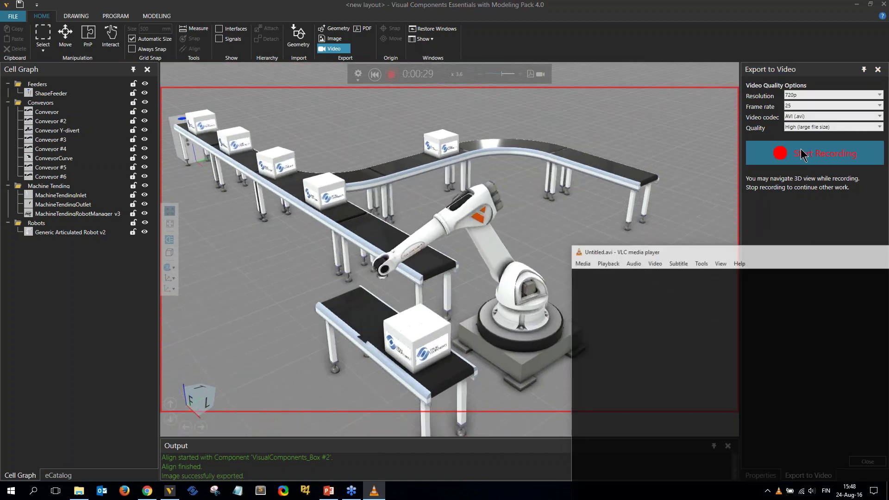
- Watch the recorded Untitled.avi in the media player, close the player and leave the video export
{"action": "left_click_drag", "start_coordinate": [591, 166], "coordinate": [407, 68]}
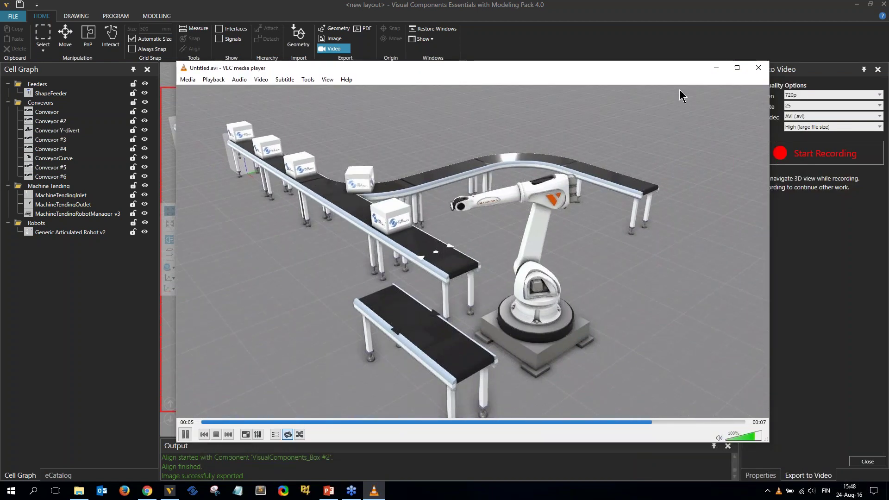
{"action": "left_click", "coordinate": [759, 68]}
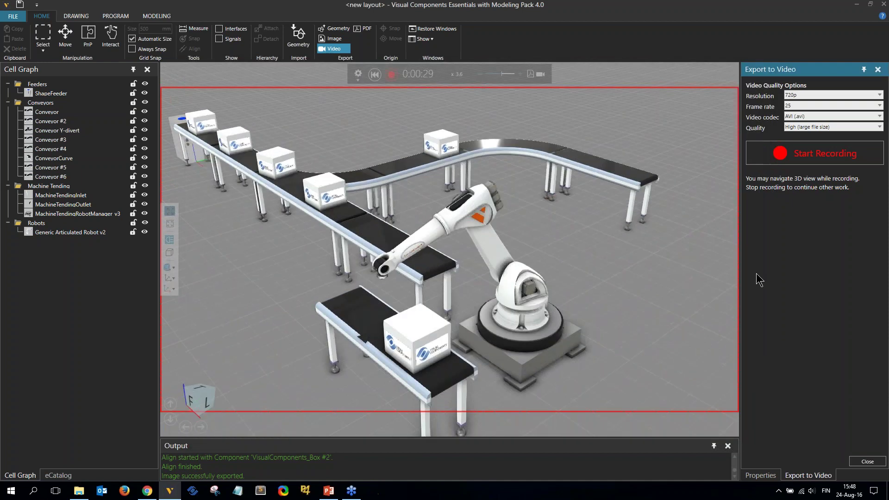
{"action": "left_click", "coordinate": [867, 462]}
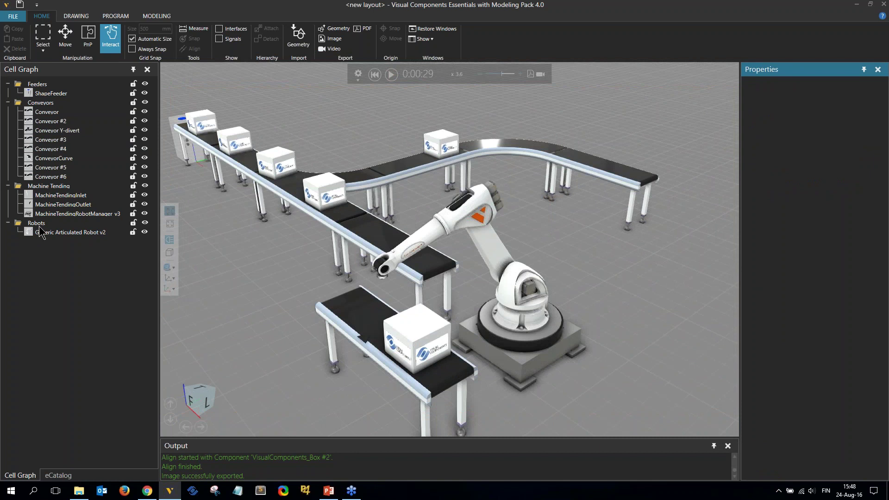
- Place a Fly Camera from the Media Toolkit collection beside the conveyor line and delete it again
{"action": "left_click", "coordinate": [58, 475]}
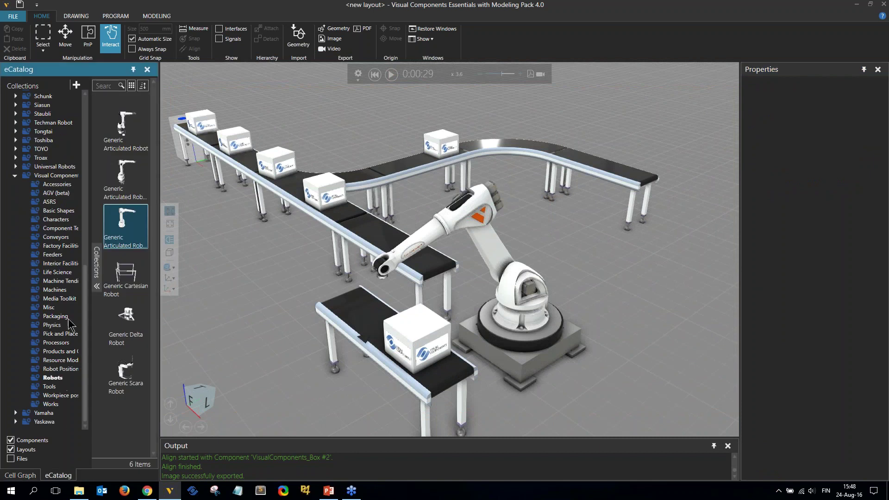
{"action": "left_click", "coordinate": [65, 300]}
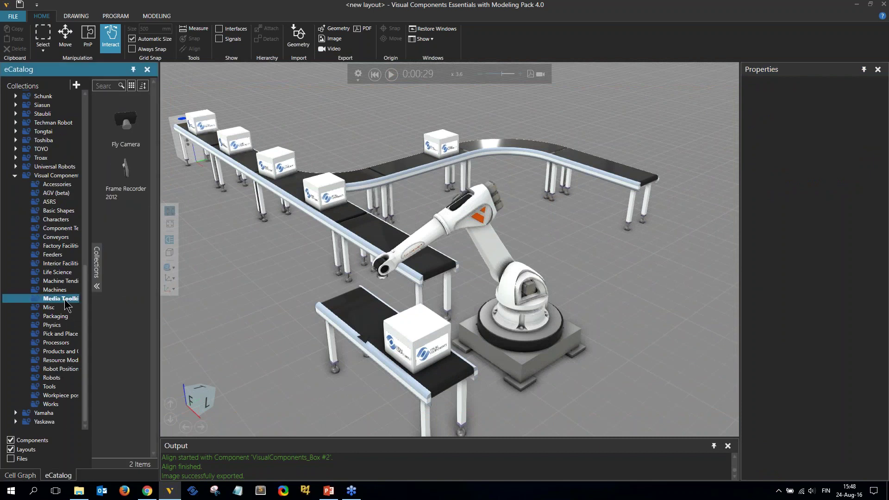
{"action": "left_click", "coordinate": [131, 119]}
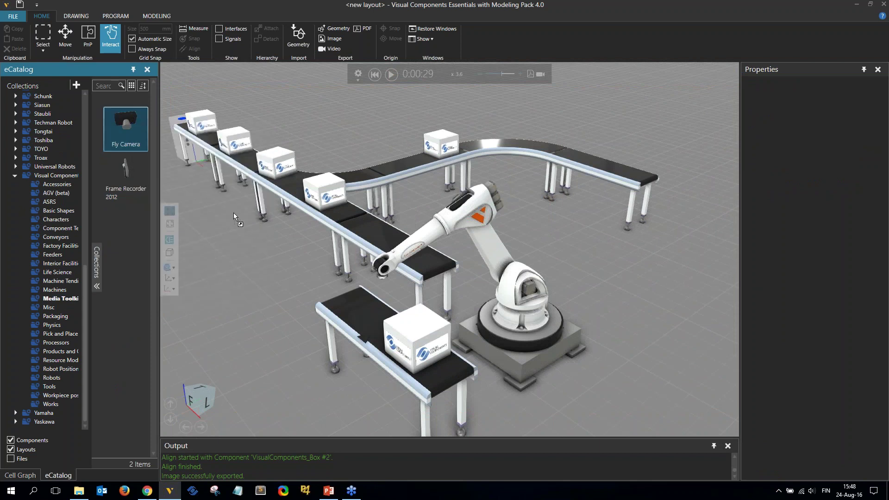
{"action": "left_click_drag", "start_coordinate": [234, 212], "coordinate": [238, 250]}
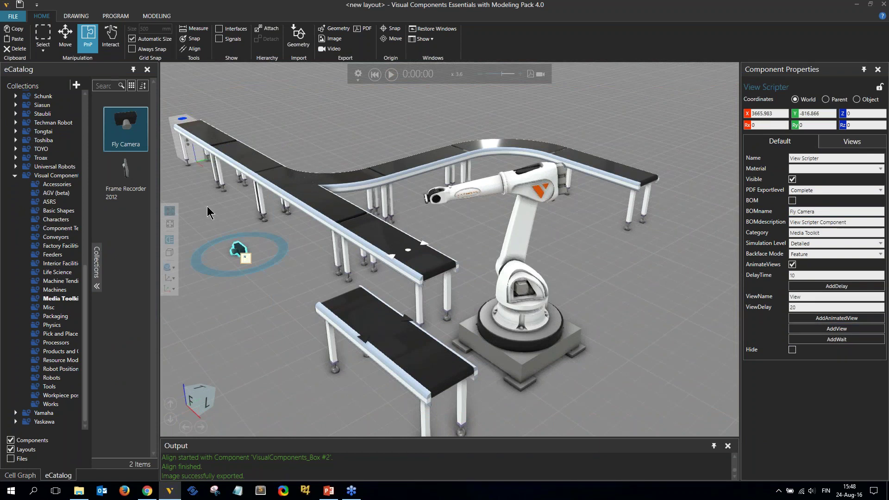
{"action": "mouse_move", "coordinate": [239, 251]}
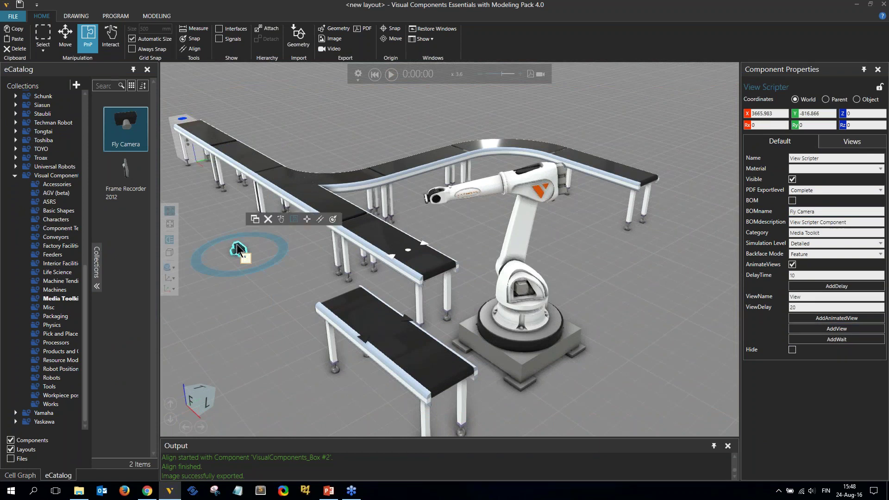
{"action": "left_click", "coordinate": [267, 220]}
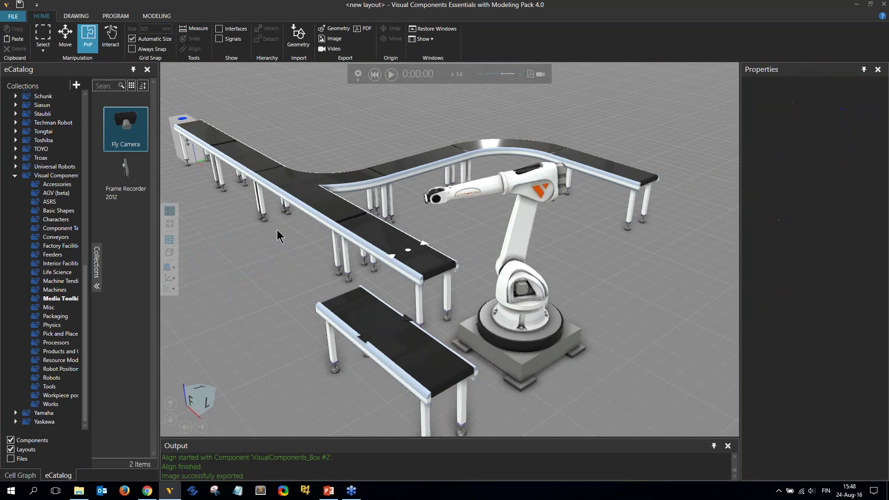
- Import Drawing Template A3 into the drawing world
{"action": "scroll", "coordinate": [586, 246], "scroll_direction": "up", "scroll_amount": 2}
{"action": "scroll", "coordinate": [612, 254], "scroll_direction": "down", "scroll_amount": 3}
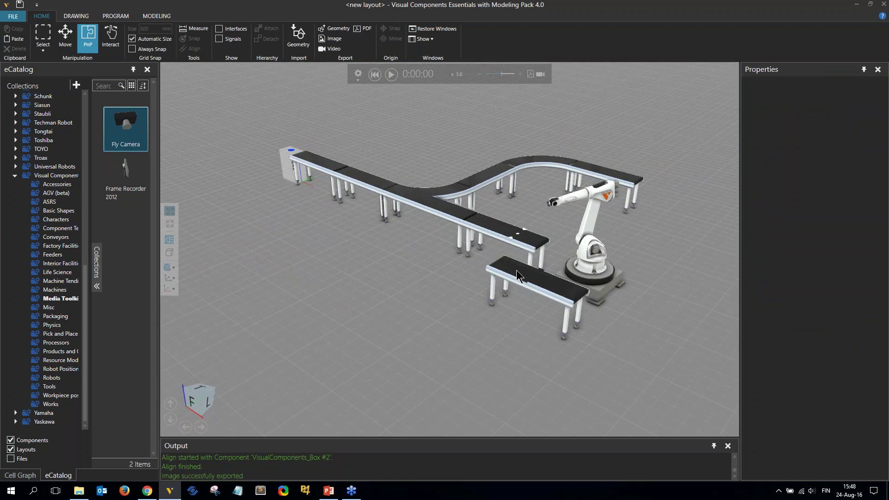
{"action": "right_click_drag", "start_coordinate": [507, 271], "coordinate": [472, 342]}
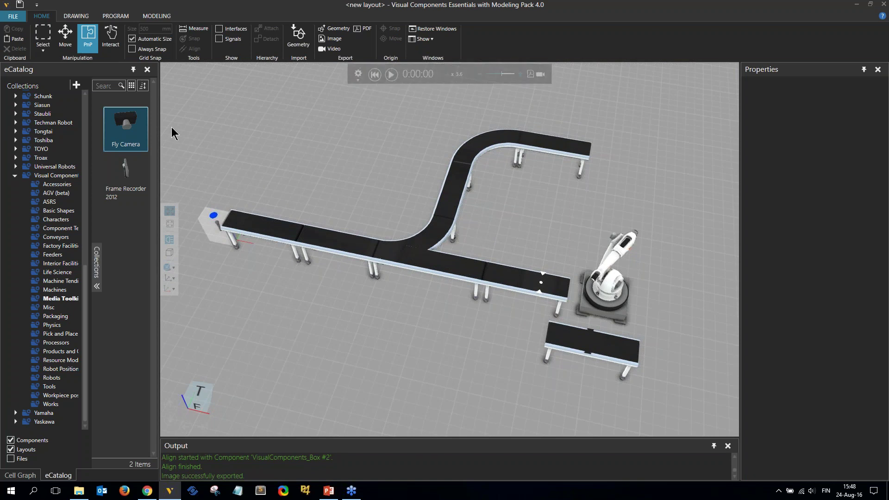
{"action": "left_click", "coordinate": [74, 17]}
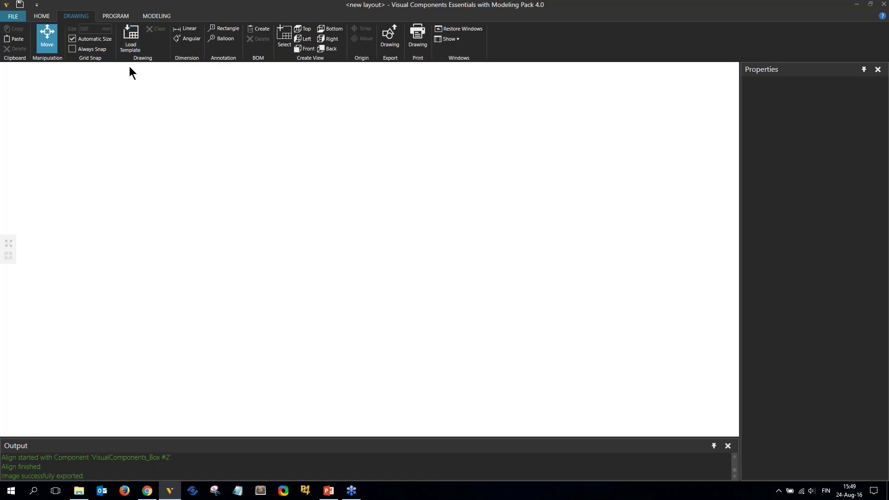
{"action": "left_click", "coordinate": [131, 42]}
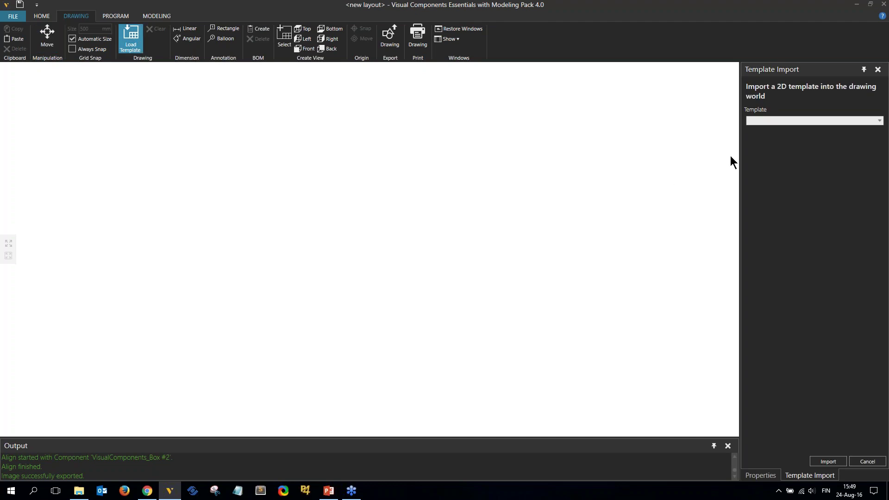
{"action": "left_click", "coordinate": [761, 121]}
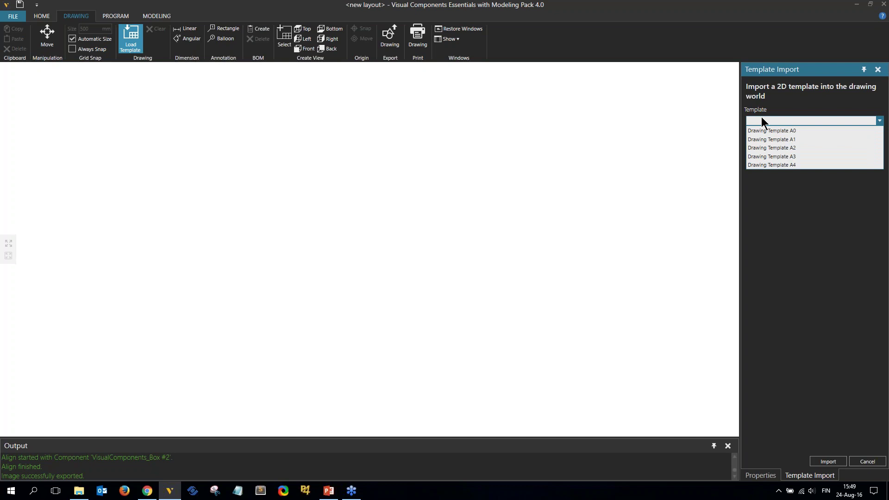
{"action": "left_click", "coordinate": [778, 158]}
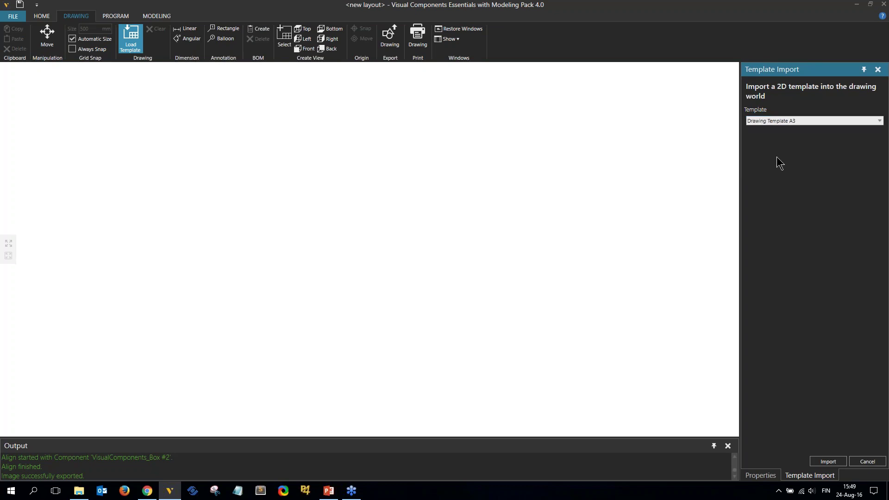
{"action": "left_click", "coordinate": [829, 463]}
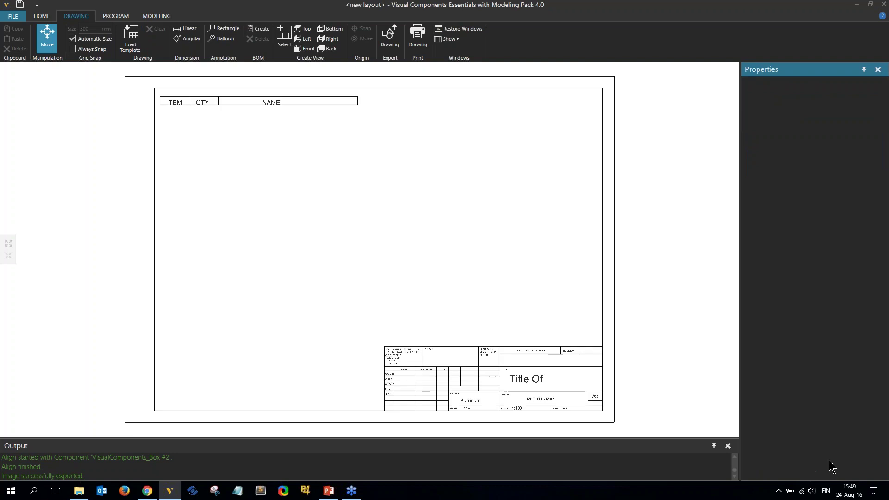
- Set the drawing template's title to "This is demo"
{"action": "left_click", "coordinate": [487, 371]}
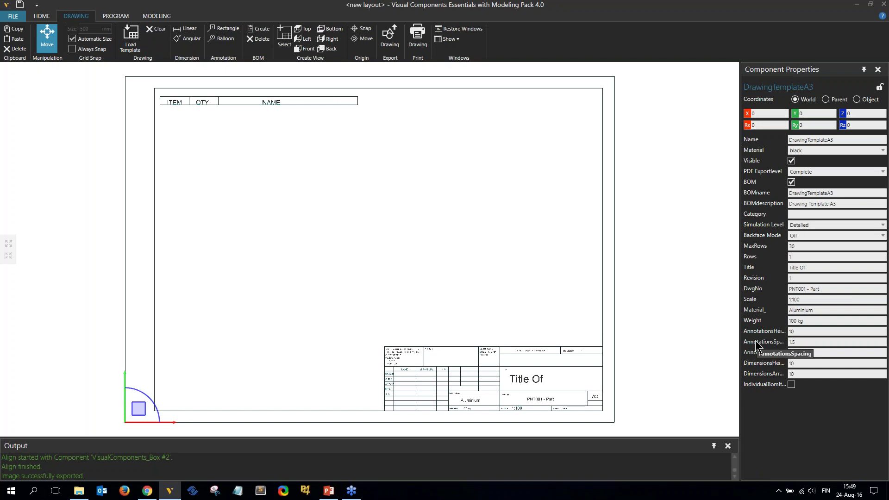
{"action": "scroll", "coordinate": [537, 412], "scroll_direction": "up", "scroll_amount": 3}
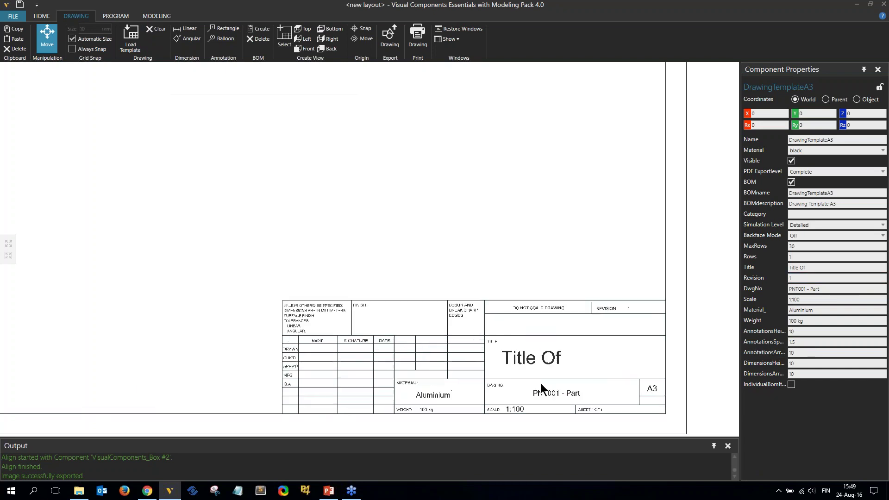
{"action": "left_click", "coordinate": [817, 265]}
{"action": "left_click_drag", "start_coordinate": [817, 265], "coordinate": [748, 261]}
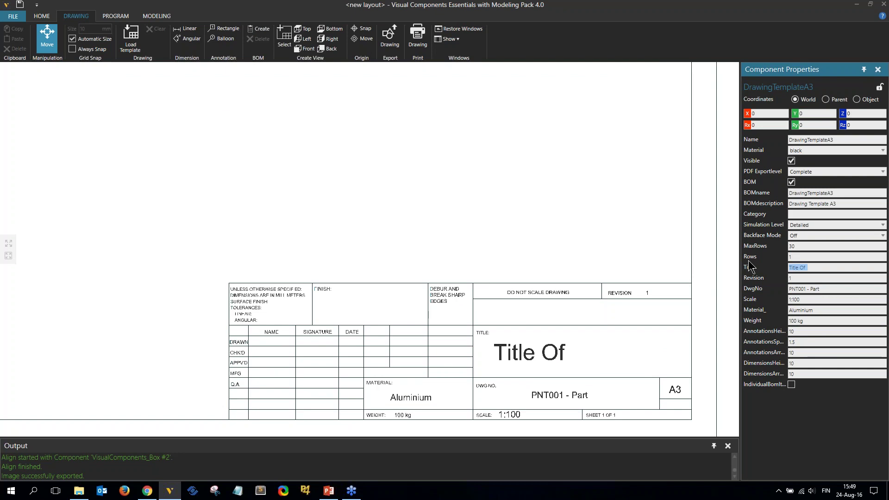
{"action": "type", "text": "This is demo"}
{"action": "key", "text": "Return"}
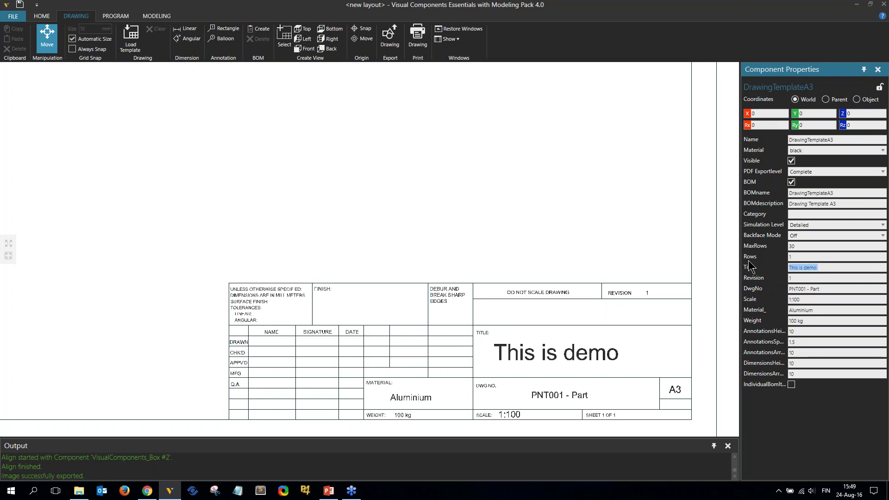
- Set the drawing template's material to N/A and its drawing number to P1500-a
{"action": "double_click", "coordinate": [816, 311]}
{"action": "type", "text": "N/A"}
{"action": "key", "text": "Return"}
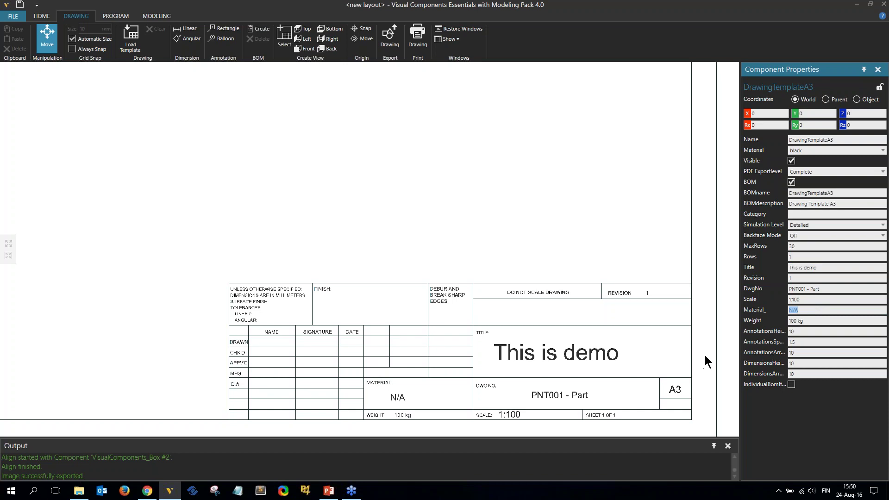
{"action": "left_click", "coordinate": [829, 285]}
{"action": "key", "text": "ctrl+a"}
{"action": "type", "text": "P"}
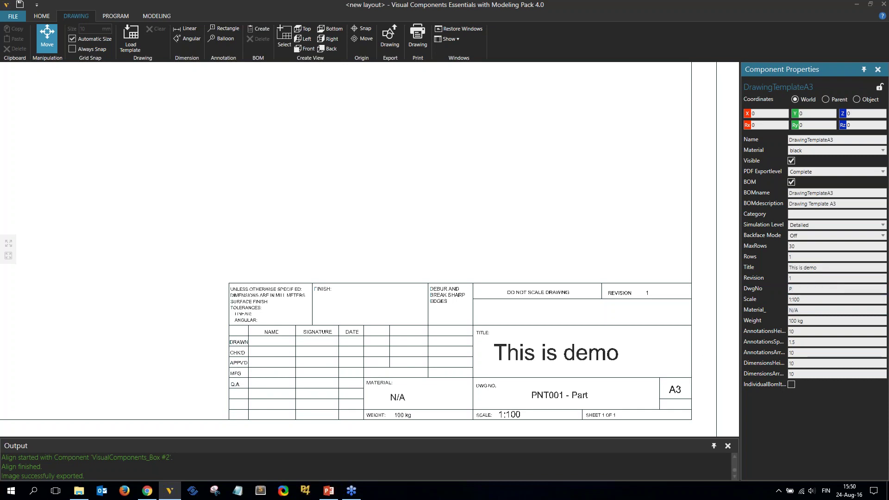
{"action": "type", "text": "1500-a"}
{"action": "key", "text": "Return"}
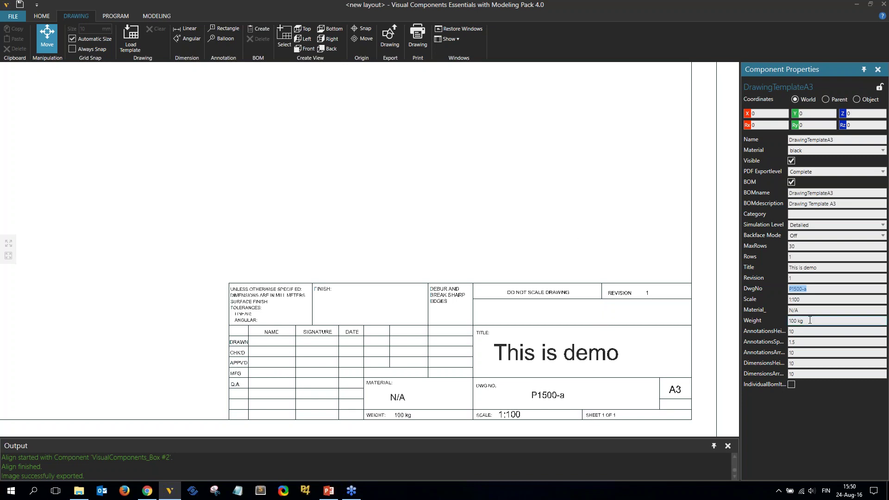
- Set the scale in the drawing template's title block to 1:50
{"action": "left_click", "coordinate": [803, 301]}
{"action": "key", "text": "BackSpace"}
{"action": "key", "text": "BackSpace"}
{"action": "key", "text": "BackSpace"}
{"action": "key", "text": "BackSpace"}
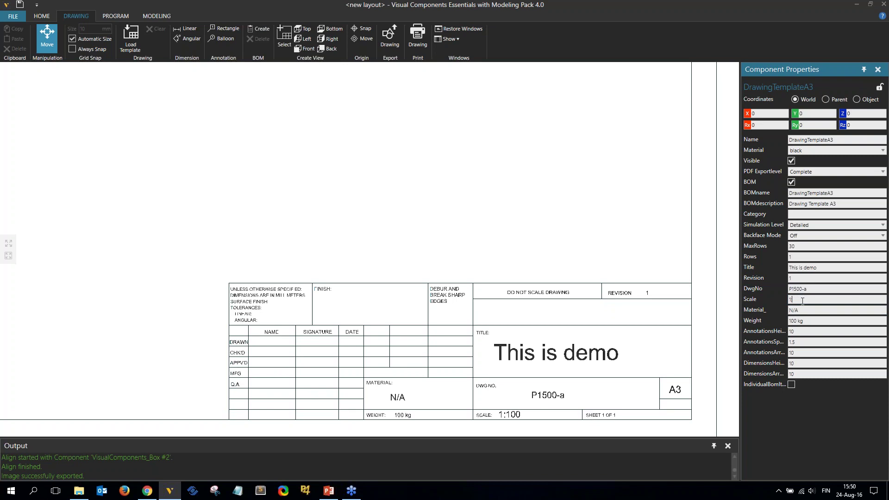
{"action": "type", "text": ":50"}
{"action": "key", "text": "Return"}
{"action": "scroll", "coordinate": [652, 288], "scroll_direction": "down", "scroll_amount": 4}
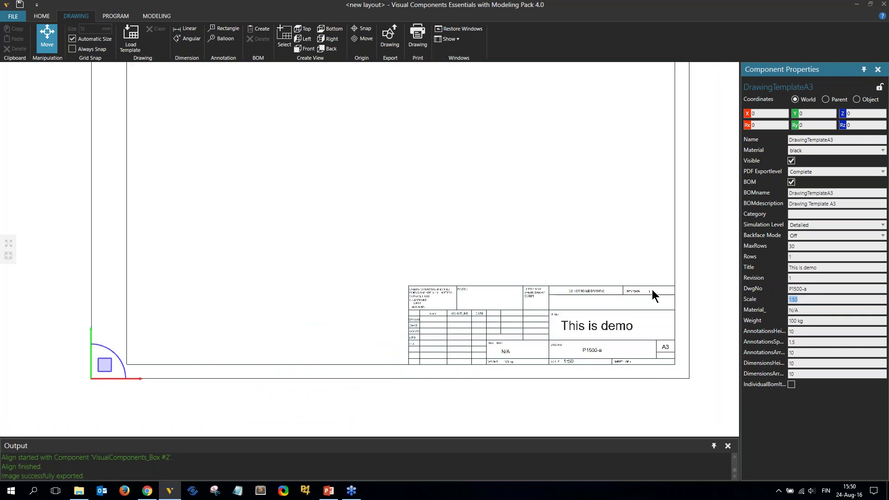
{"action": "right_click_drag", "start_coordinate": [591, 261], "coordinate": [553, 299]}
{"action": "scroll", "coordinate": [559, 294], "scroll_direction": "down", "scroll_amount": 1}
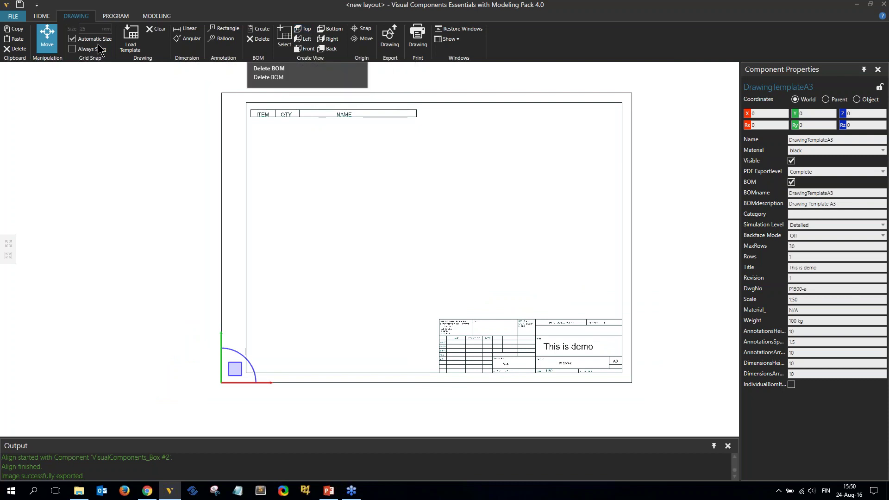
- Create a top view of the layout, rotated -90°, and place it on the sheet above the title block
{"action": "left_click", "coordinate": [42, 16]}
{"action": "mouse_move", "coordinate": [389, 175]}
{"action": "right_mouse_down"}
{"action": "mouse_move", "coordinate": [394, 190]}
{"action": "mouse_move", "coordinate": [389, 172]}
{"action": "right_mouse_up"}
{"action": "left_click", "coordinate": [76, 16]}
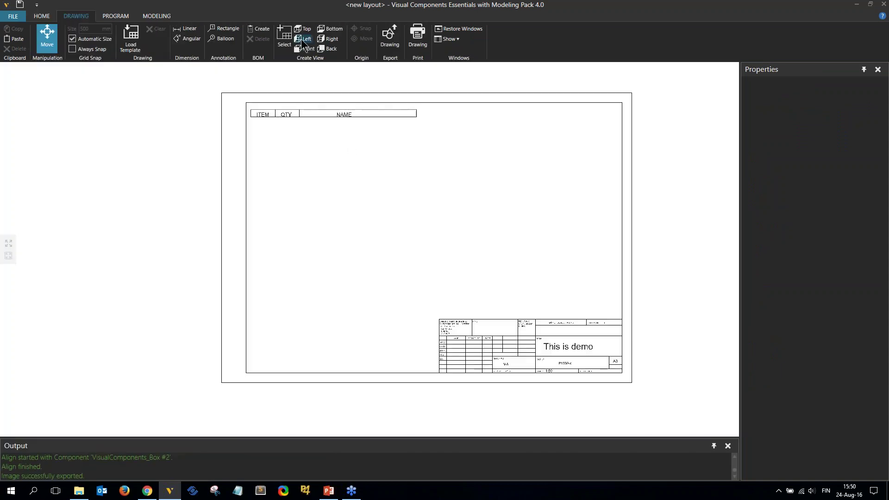
{"action": "left_click", "coordinate": [305, 40]}
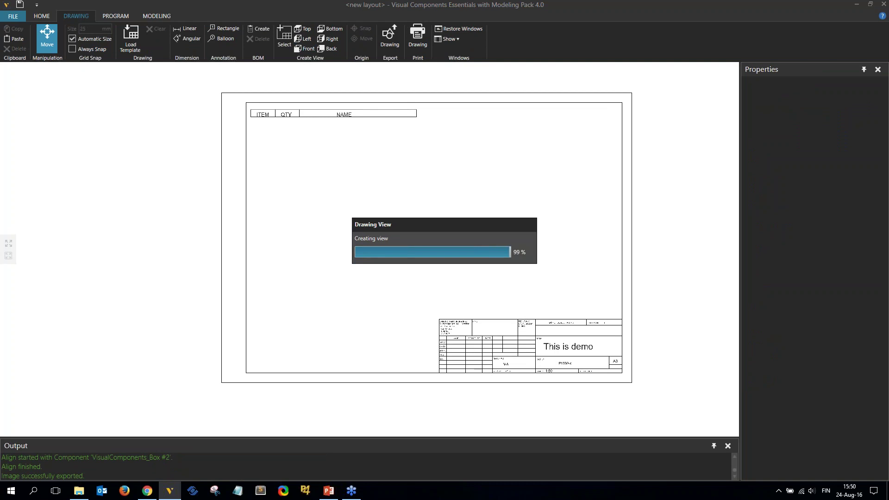
{"action": "mouse_move", "coordinate": [443, 220]}
{"action": "left_mouse_down"}
{"action": "mouse_move", "coordinate": [522, 215]}
{"action": "mouse_move", "coordinate": [532, 194]}
{"action": "mouse_move", "coordinate": [530, 209]}
{"action": "mouse_move", "coordinate": [551, 223]}
{"action": "mouse_move", "coordinate": [550, 253]}
{"action": "mouse_move", "coordinate": [539, 254]}
{"action": "left_mouse_up"}
{"action": "left_click_drag", "start_coordinate": [518, 194], "coordinate": [533, 194]}
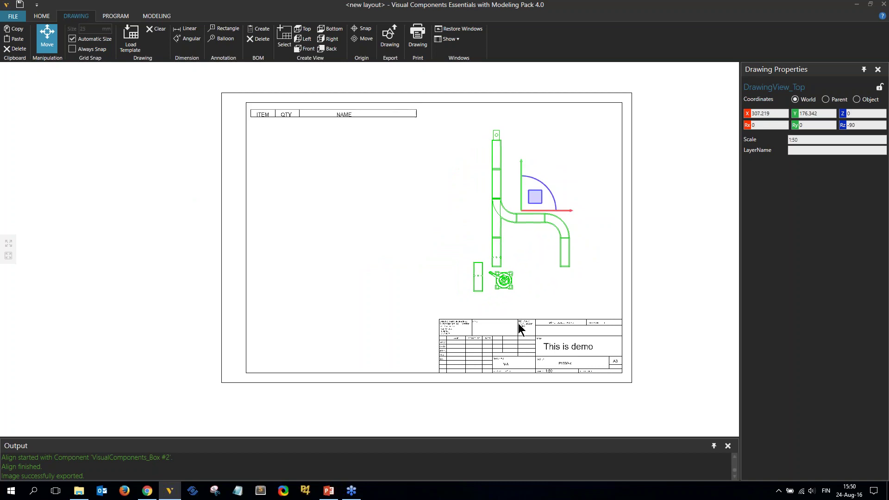
- Create a drawing view from an area enclosing the whole line in the angled 3D view and place it beside the top view
{"action": "left_click", "coordinate": [282, 38]}
{"action": "scroll", "coordinate": [354, 180], "scroll_direction": "down", "scroll_amount": 3}
{"action": "mouse_move", "coordinate": [375, 172]}
{"action": "right_mouse_down"}
{"action": "mouse_move", "coordinate": [373, 157]}
{"action": "mouse_move", "coordinate": [376, 173]}
{"action": "right_mouse_up"}
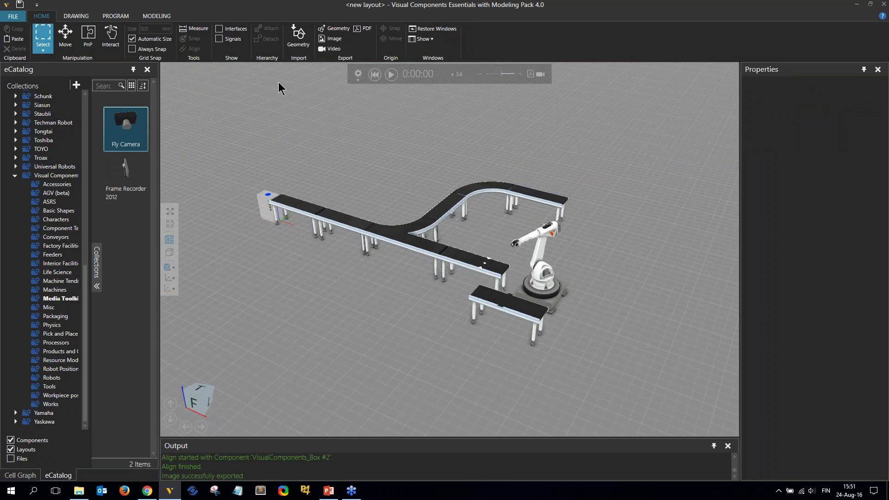
{"action": "mouse_move", "coordinate": [218, 123]}
{"action": "left_mouse_down"}
{"action": "mouse_move", "coordinate": [388, 253]}
{"action": "mouse_move", "coordinate": [620, 363]}
{"action": "mouse_move", "coordinate": [606, 368]}
{"action": "left_mouse_up"}
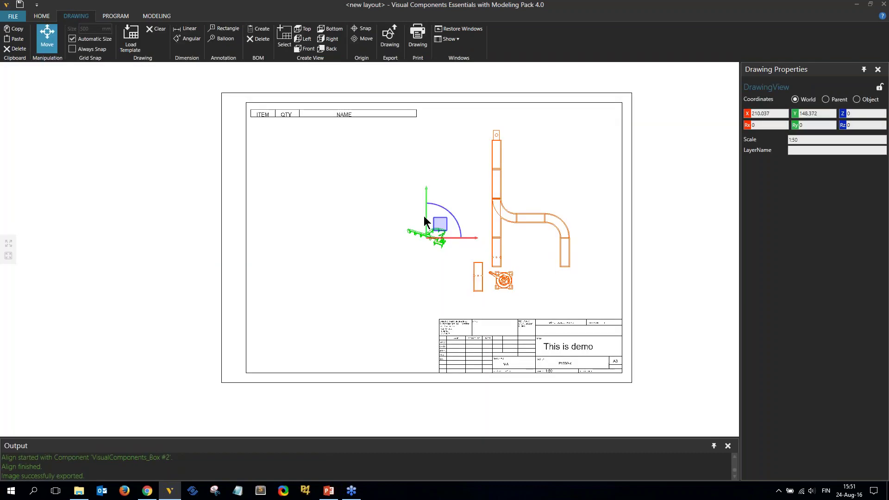
{"action": "left_click_drag", "start_coordinate": [442, 225], "coordinate": [369, 253]}
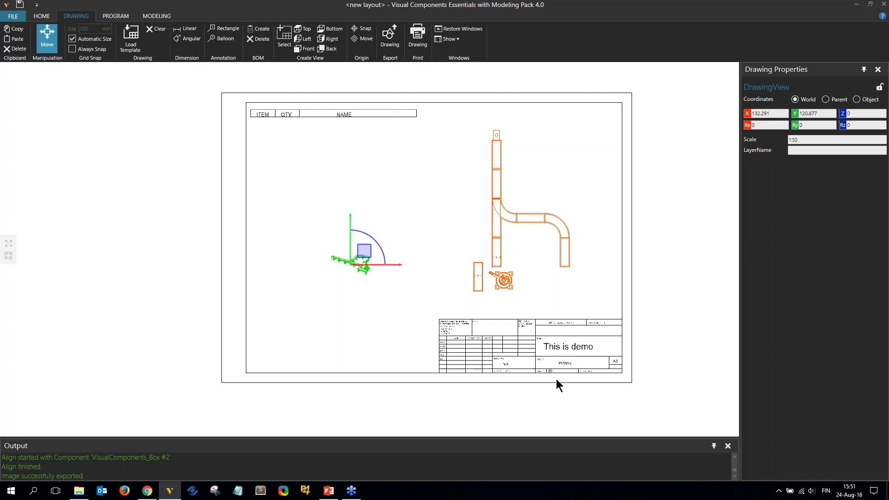
- Try a scale of 1:30 on the angled drawing view
{"action": "scroll", "coordinate": [557, 378], "scroll_direction": "up", "scroll_amount": 2}
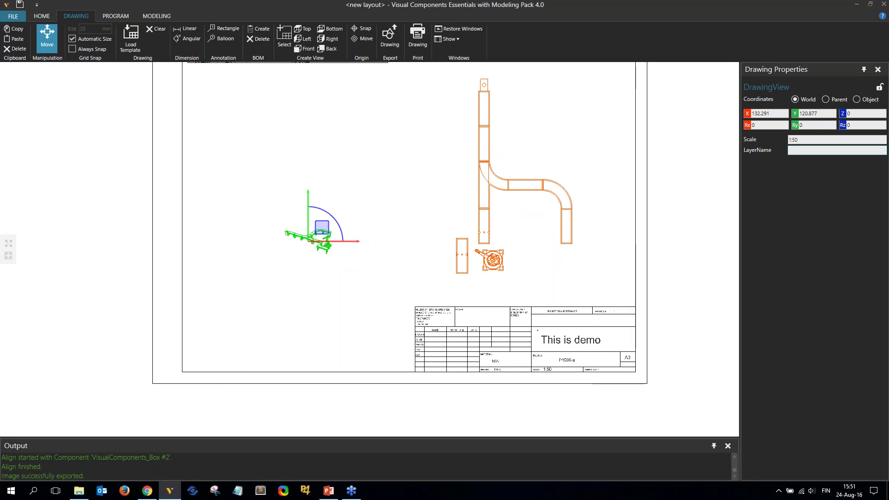
{"action": "left_click", "coordinate": [483, 169]}
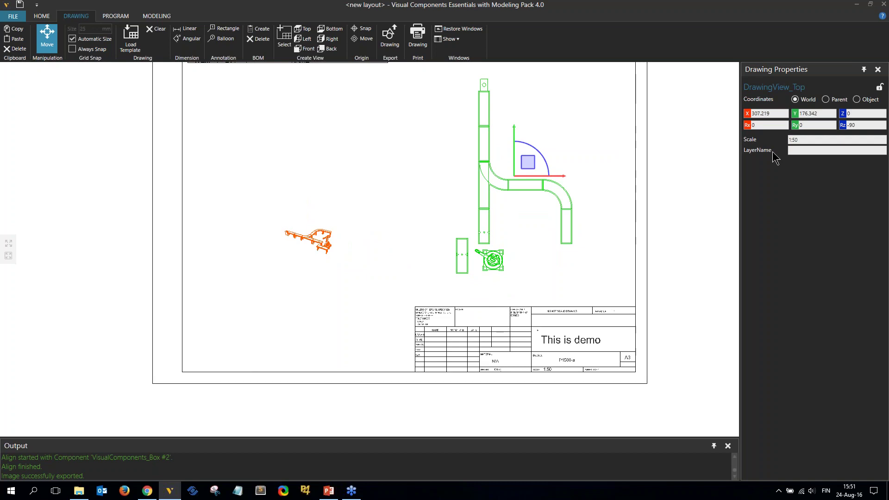
{"action": "left_click", "coordinate": [319, 248]}
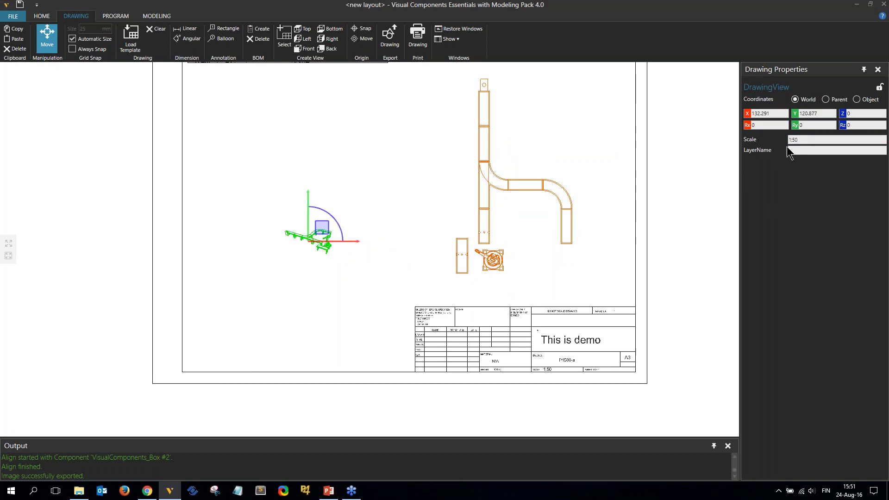
{"action": "left_click", "coordinate": [786, 154]}
{"action": "key", "text": "BackSpace"}
{"action": "type", "text": "3"}
{"action": "key", "text": "Return"}
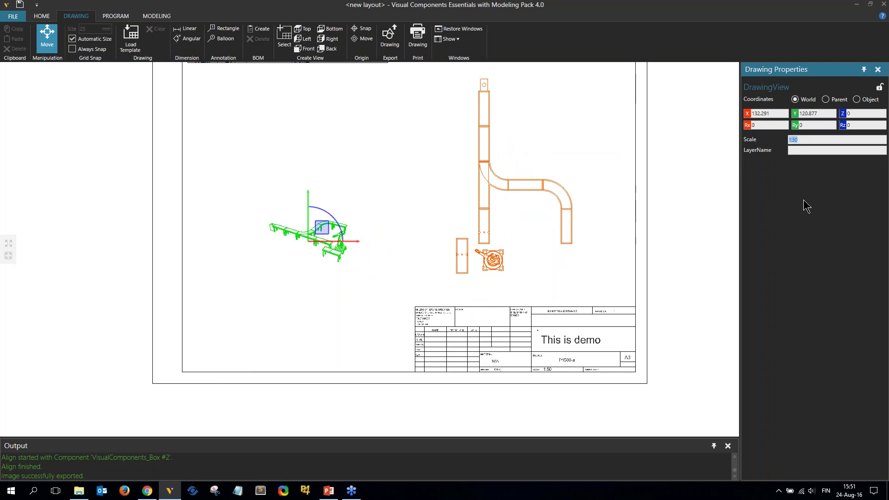
- Set the angled drawing view's scale to 1:15 and move the view straight down the sheet
{"action": "key", "text": "End"}
{"action": "key", "text": "BackSpace"}
{"action": "key", "text": "BackSpace"}
{"action": "type", "text": "15"}
{"action": "key", "text": "Return"}
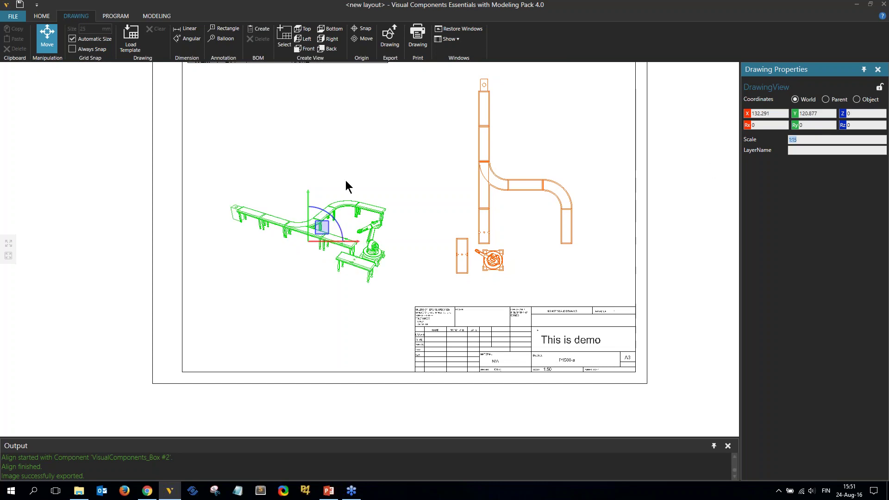
{"action": "left_click_drag", "start_coordinate": [324, 228], "coordinate": [325, 272]}
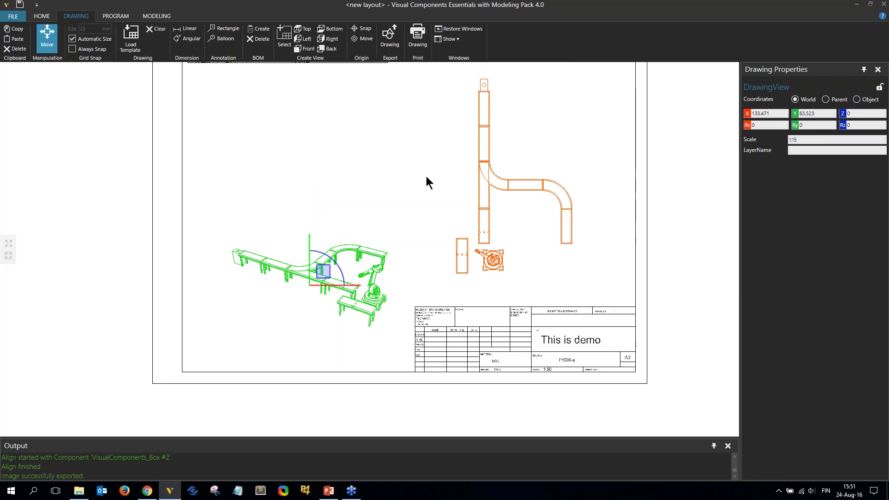
{"action": "scroll", "coordinate": [430, 184], "scroll_direction": "down", "scroll_amount": 1}
{"action": "right_click_drag", "start_coordinate": [442, 212], "coordinate": [433, 235]}
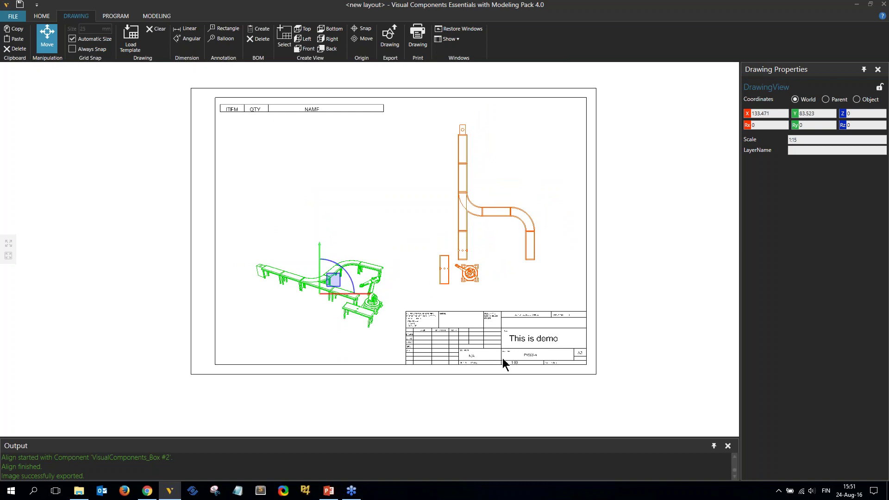
- Inspect the BOM properties of Conveyor #3 in the 3D layout and return to the drawing
{"action": "left_click", "coordinate": [42, 15]}
{"action": "left_click", "coordinate": [20, 475]}
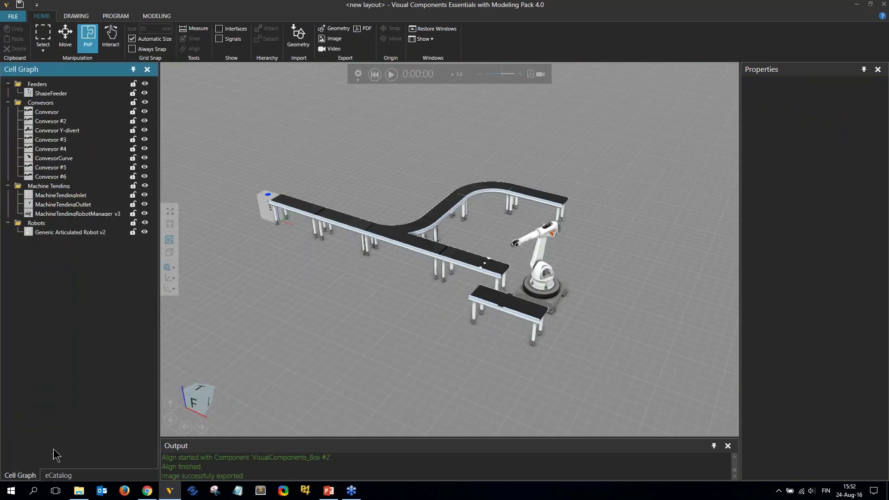
{"action": "left_click", "coordinate": [50, 140]}
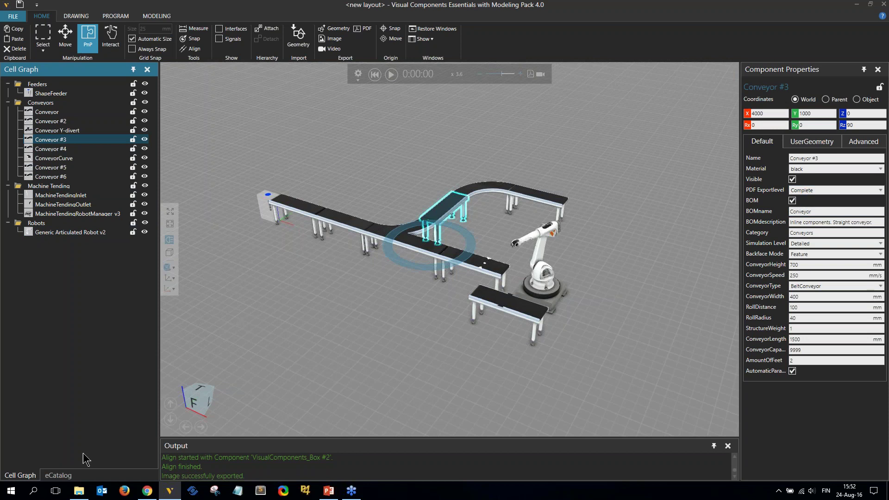
{"action": "left_click", "coordinate": [76, 16]}
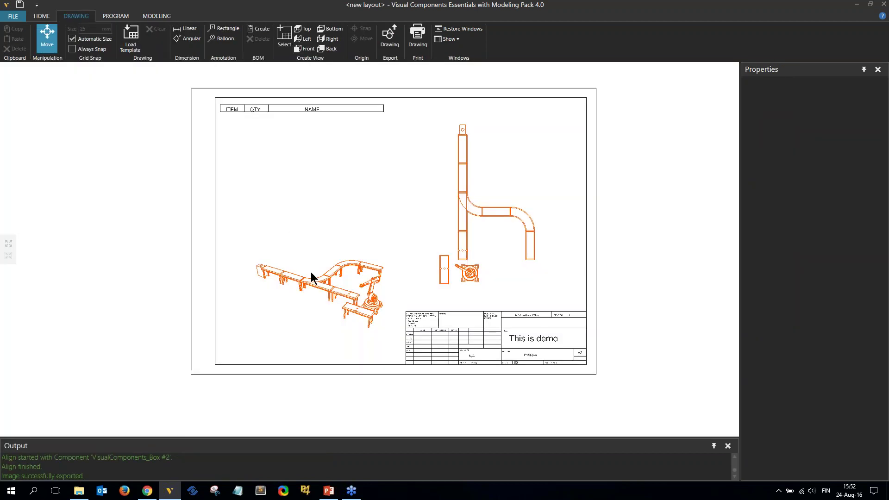
- Create a bill of materials with item balloons from the angled drawing view and move the view slightly up
{"action": "left_click", "coordinate": [316, 282]}
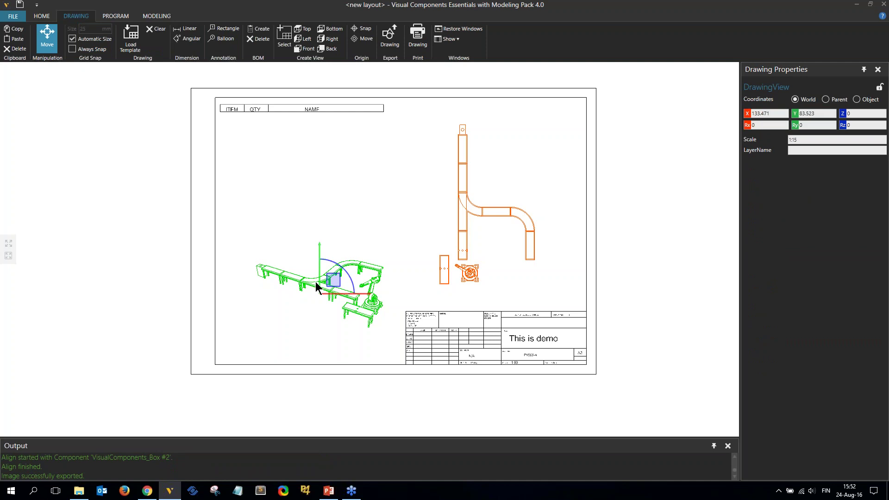
{"action": "left_click", "coordinate": [262, 31]}
{"action": "scroll", "coordinate": [321, 185], "scroll_direction": "up", "scroll_amount": 1}
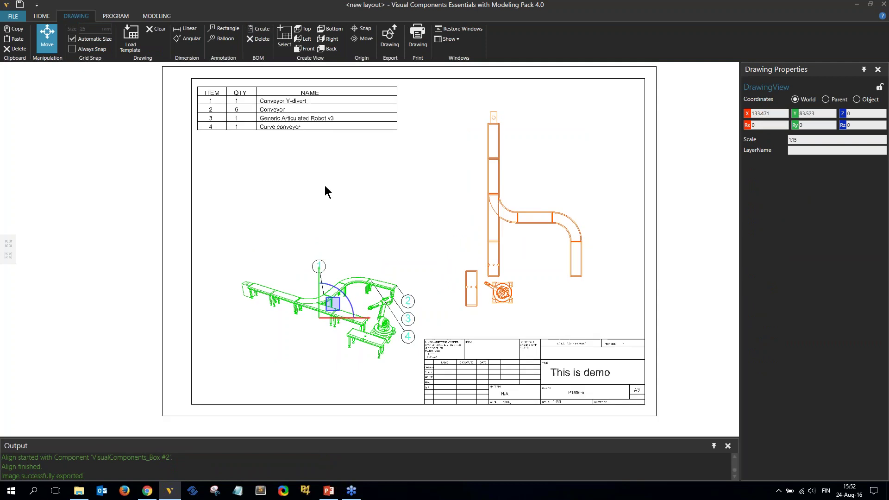
{"action": "left_click_drag", "start_coordinate": [335, 302], "coordinate": [334, 281]}
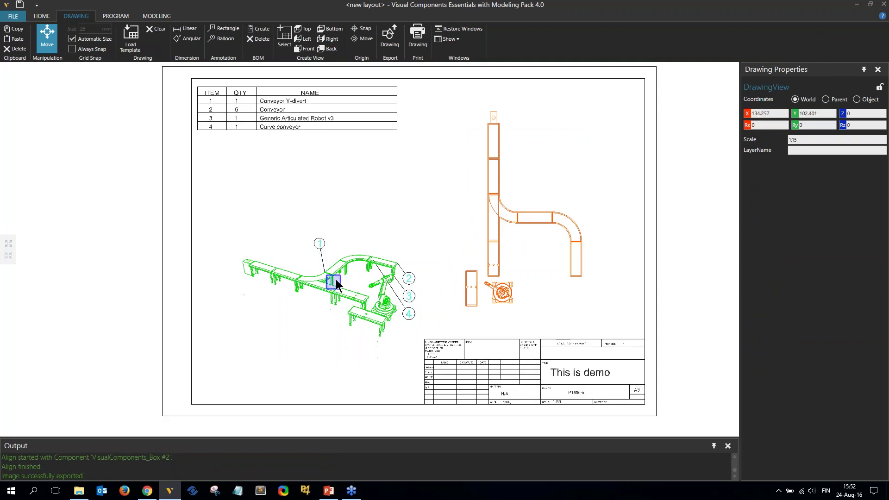
- Reposition balloon 4 above the curved conveyor and spread balloons 2 and 3 farther out beside the angled view
{"action": "left_click_drag", "start_coordinate": [405, 289], "coordinate": [394, 241]}
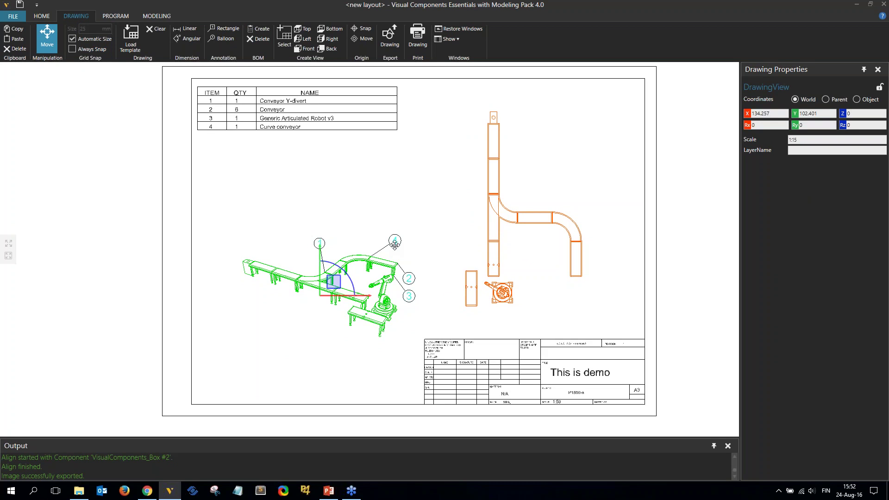
{"action": "left_click_drag", "start_coordinate": [409, 279], "coordinate": [424, 260]}
{"action": "left_click_drag", "start_coordinate": [409, 296], "coordinate": [427, 278]}
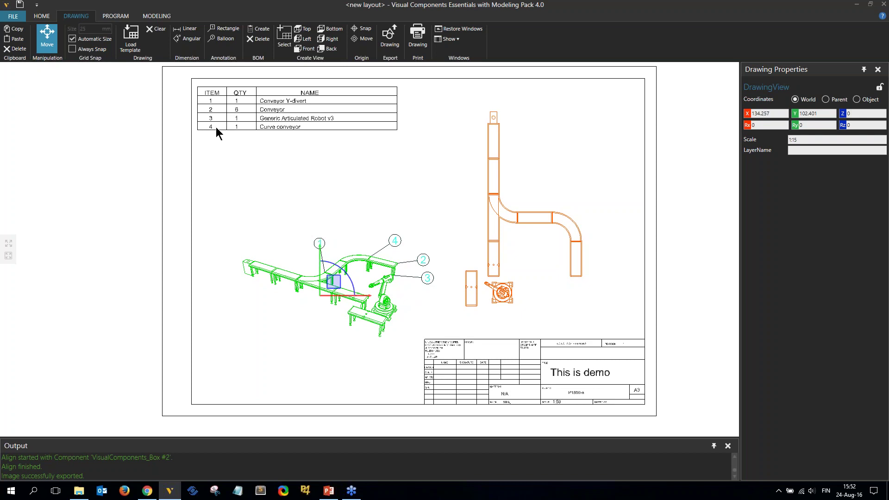
- Reattach balloon 4's leader to the middle of the curve conveyor, shift that balloon, and reattach balloon 1's leader to the Y-divert conveyor
{"action": "scroll", "coordinate": [352, 229], "scroll_direction": "up", "scroll_amount": 3}
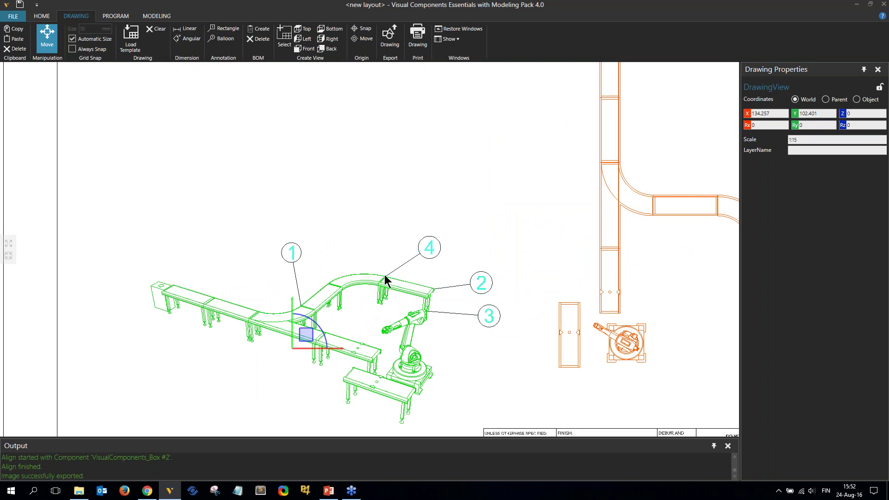
{"action": "left_click_drag", "start_coordinate": [384, 274], "coordinate": [357, 273]}
{"action": "left_click_drag", "start_coordinate": [416, 256], "coordinate": [359, 233]}
{"action": "scroll", "coordinate": [436, 331], "scroll_direction": "down", "scroll_amount": 2}
{"action": "scroll", "coordinate": [330, 306], "scroll_direction": "up", "scroll_amount": 5}
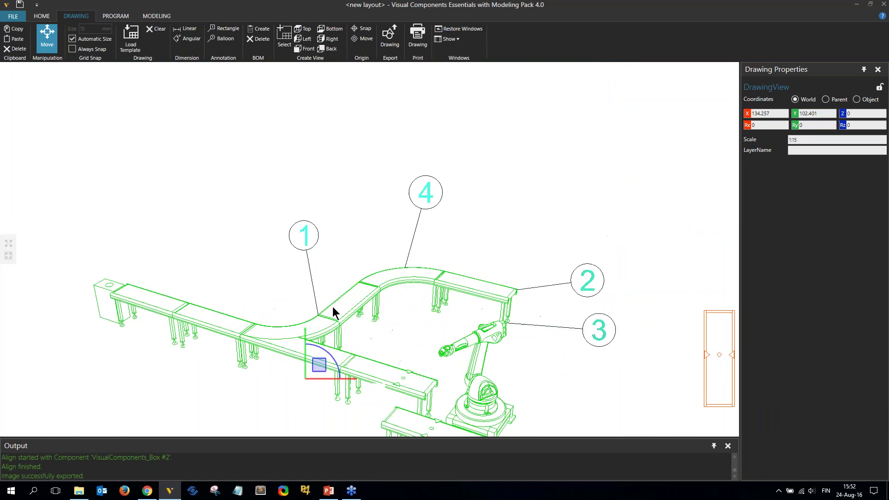
{"action": "left_click_drag", "start_coordinate": [319, 315], "coordinate": [297, 324]}
{"action": "scroll", "coordinate": [407, 312], "scroll_direction": "down", "scroll_amount": 3}
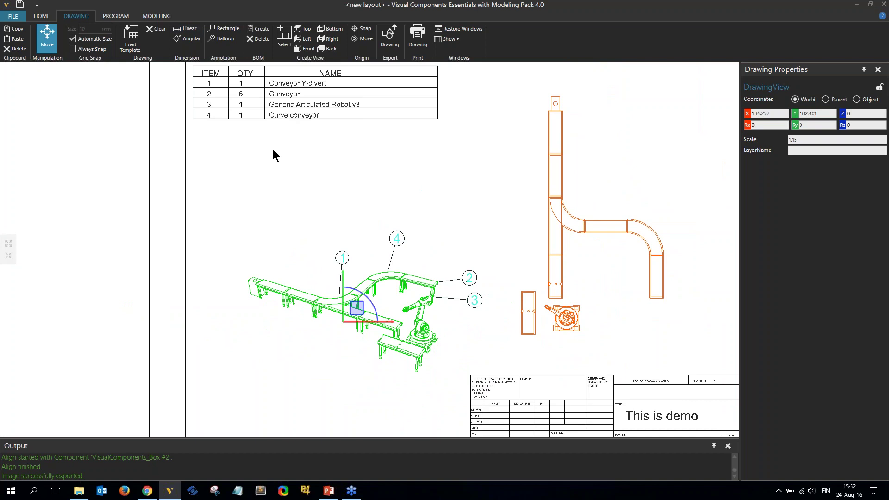
- Add a balloon annotation to the shape feeder at the conveyor line's start in the angled view, placing it above the feeder
{"action": "left_click", "coordinate": [223, 39]}
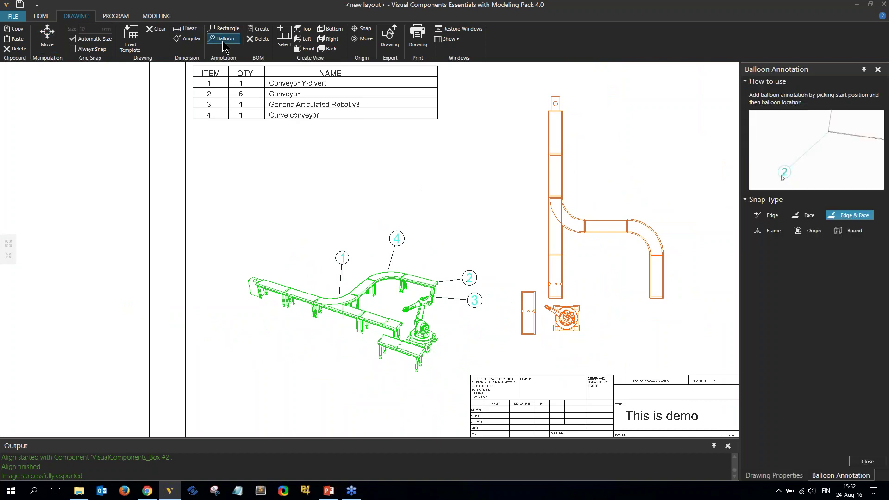
{"action": "left_click", "coordinate": [252, 280]}
{"action": "left_click", "coordinate": [241, 250]}
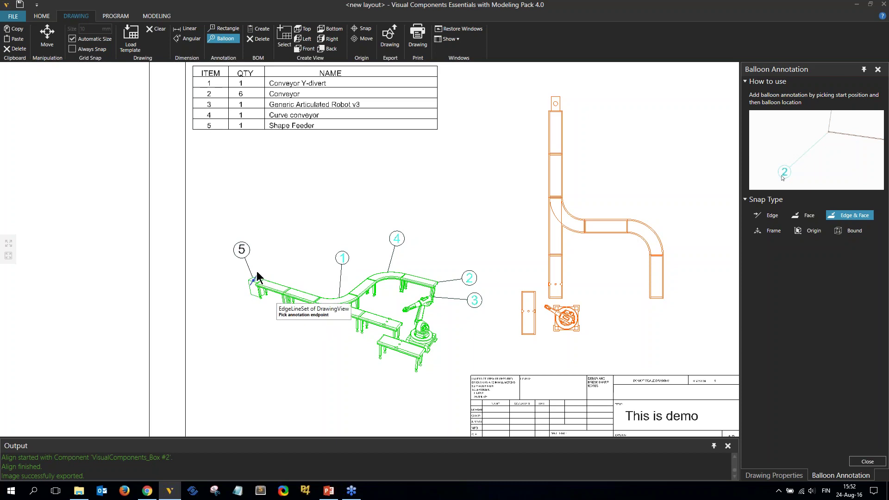
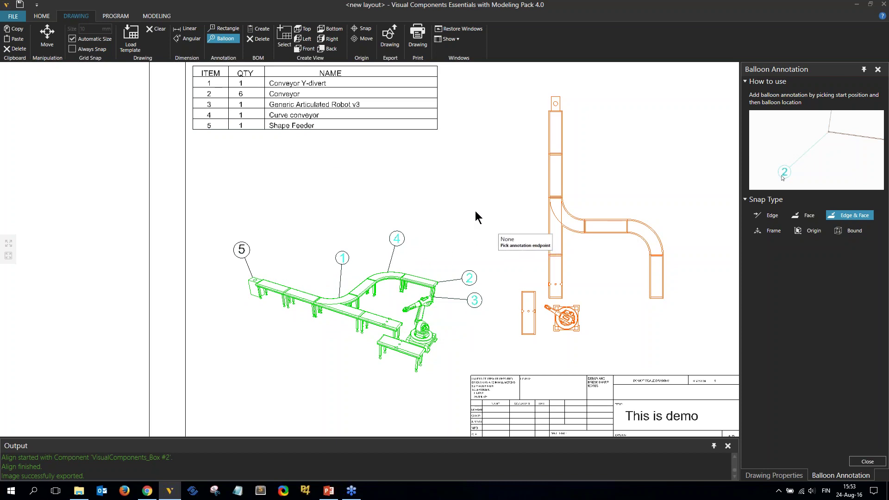
{"action": "scroll", "coordinate": [456, 206], "scroll_direction": "down", "scroll_amount": 1}
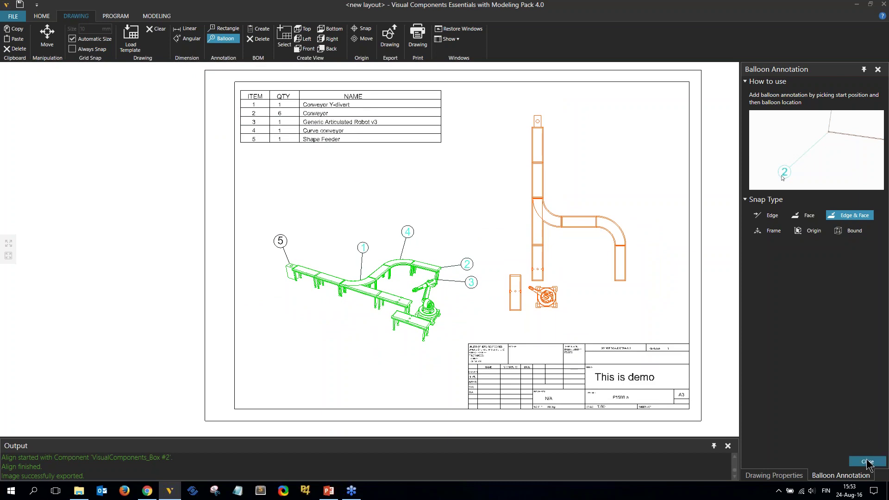
{"action": "left_click", "coordinate": [867, 462]}
{"action": "left_click", "coordinate": [463, 209]}
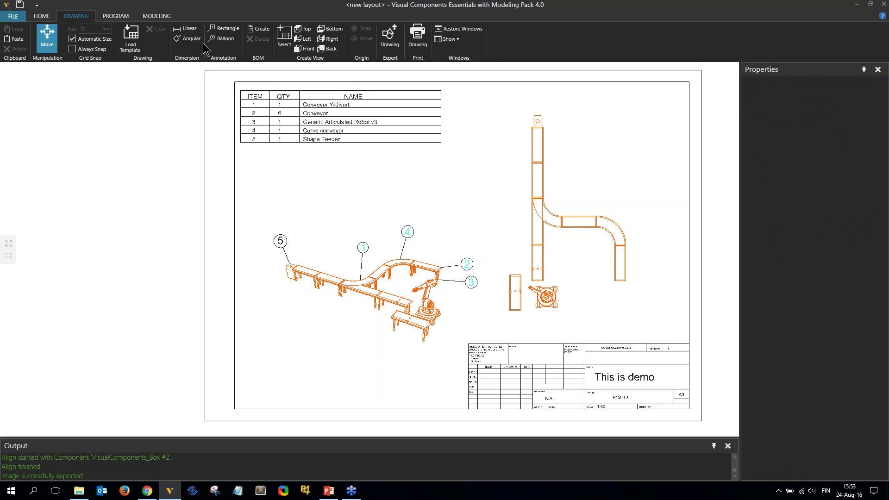
- Add linear dimensions for the top view's vertical length, from the first conveyor to the separate conveyor, and for its overall horizontal width
{"action": "left_click", "coordinate": [190, 28]}
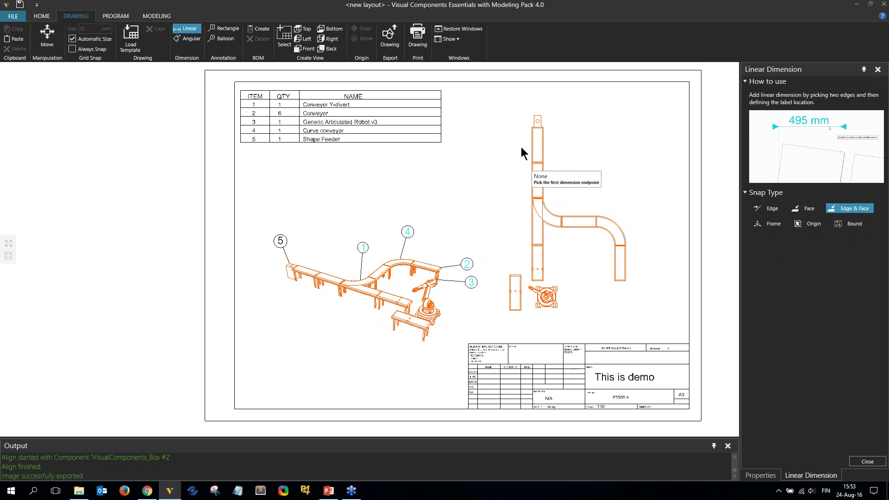
{"action": "left_click", "coordinate": [544, 131]}
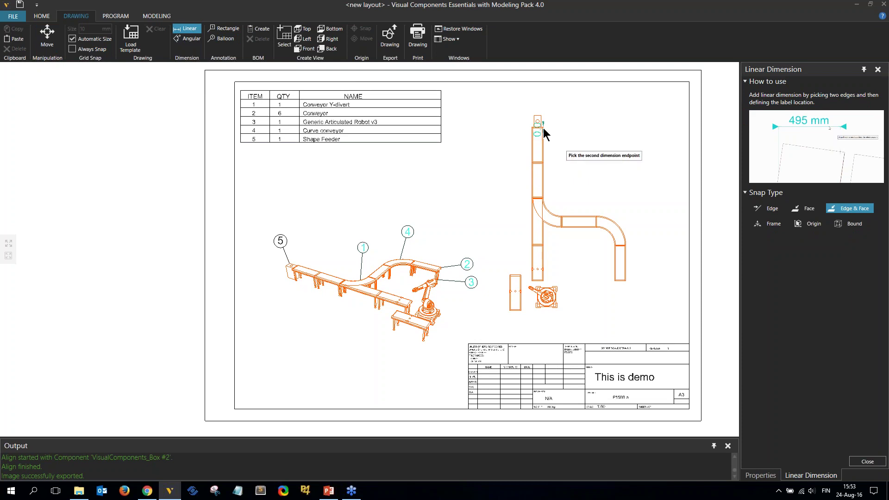
{"action": "left_click", "coordinate": [517, 313]}
{"action": "left_click", "coordinate": [661, 314]}
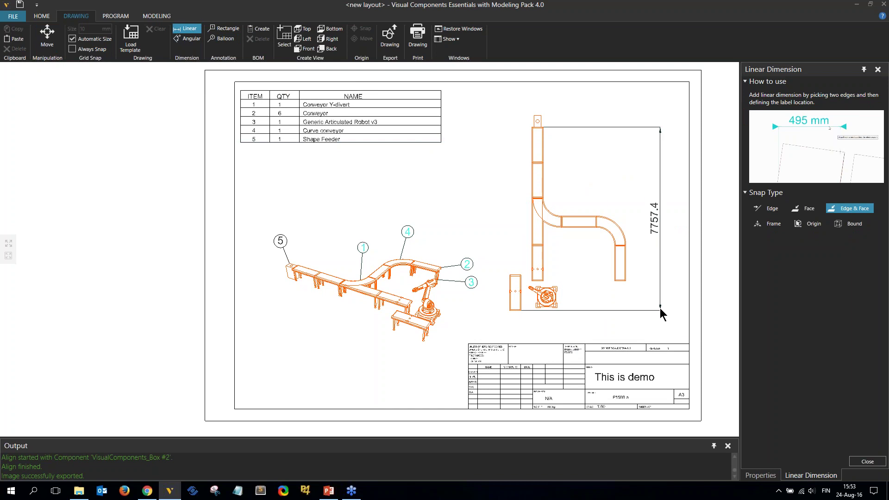
{"action": "left_click", "coordinate": [607, 271]}
{"action": "left_click", "coordinate": [509, 288]}
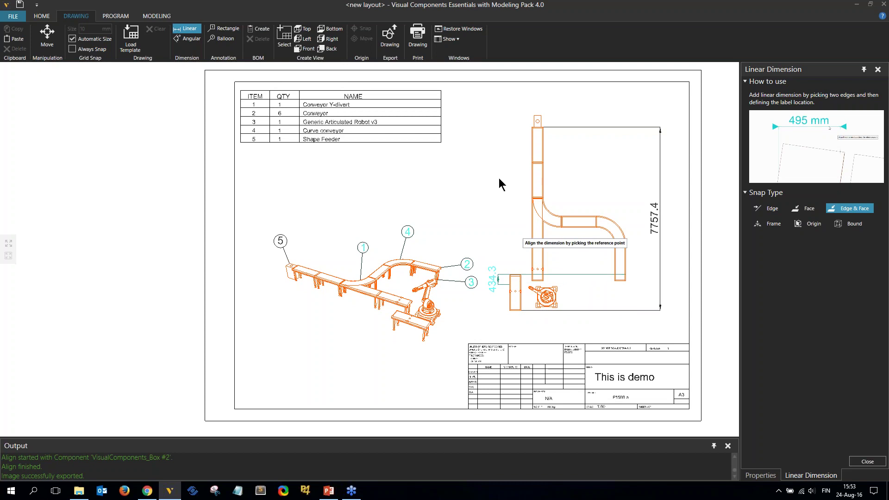
{"action": "left_click", "coordinate": [522, 107]}
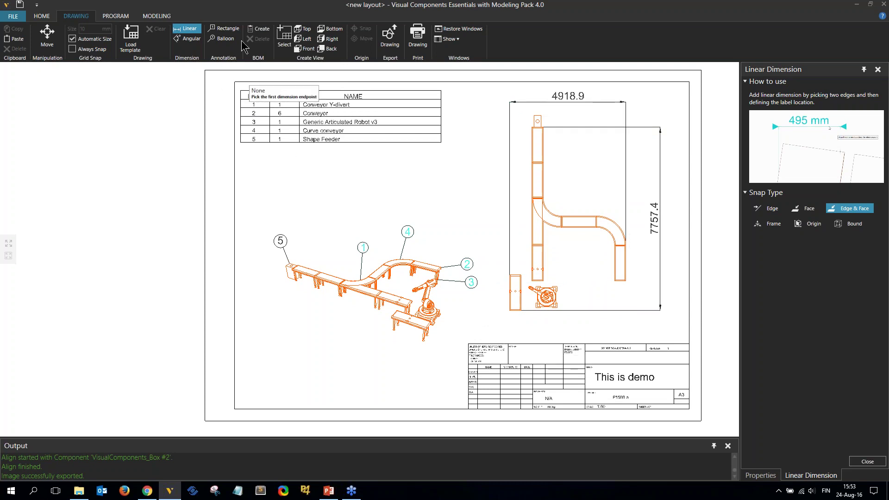
- Attach a rectangular annotation to the robot in the top view, with its label beside the robot inside the vertical dimension
{"action": "left_click", "coordinate": [226, 28]}
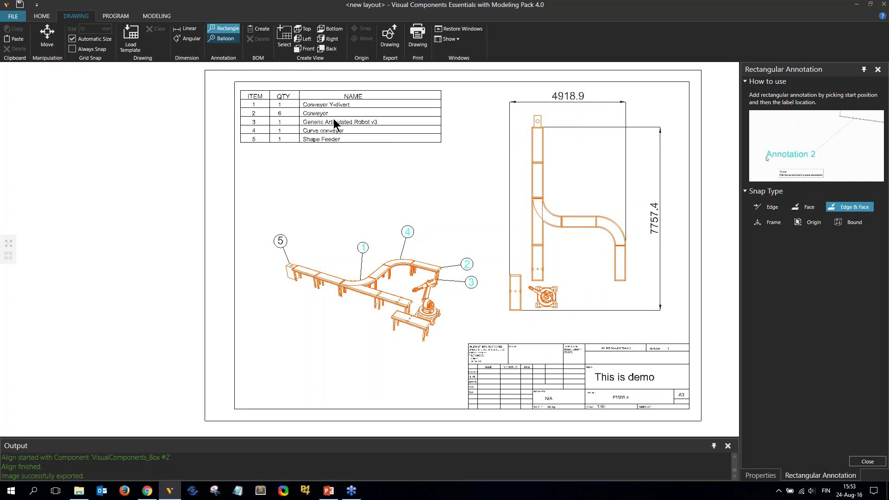
{"action": "left_click", "coordinate": [559, 303]}
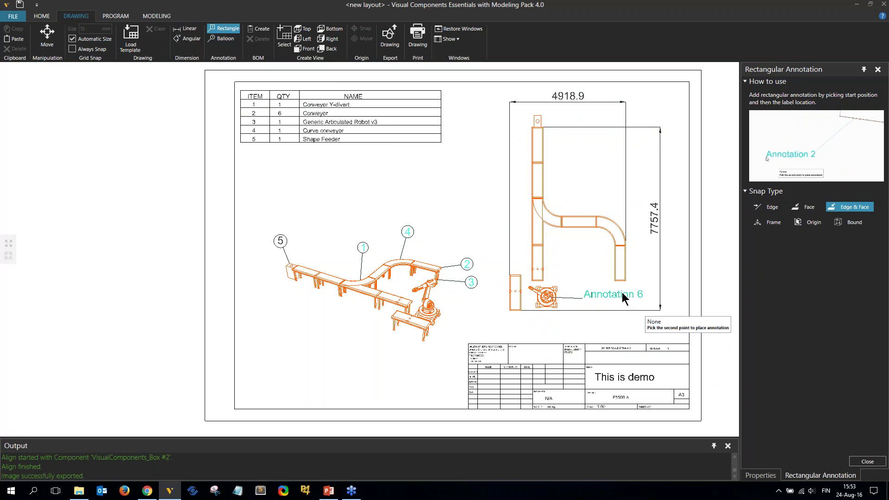
{"action": "left_click", "coordinate": [621, 293]}
{"action": "key", "text": "Escape"}
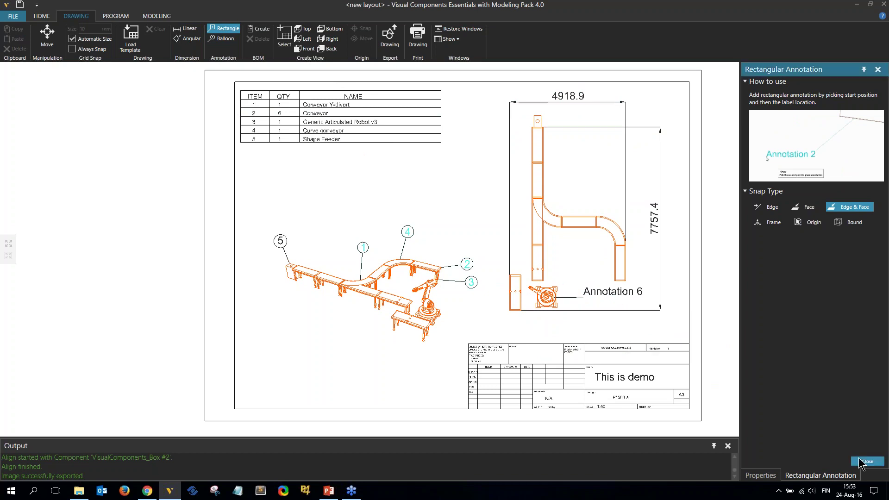
- Set the robot annotation's text to "Robot brand not decided yet" and its height to 6
{"action": "left_click", "coordinate": [611, 293]}
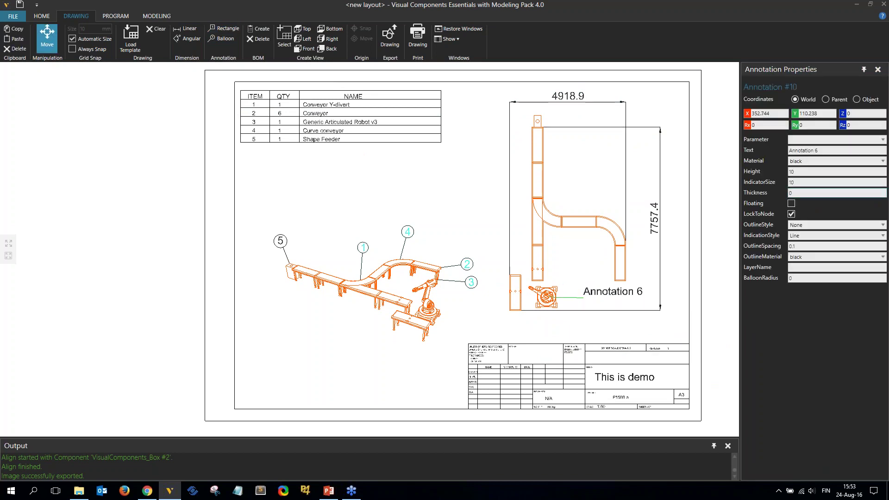
{"action": "left_click", "coordinate": [755, 149]}
{"action": "type", "text": "Robot br"}
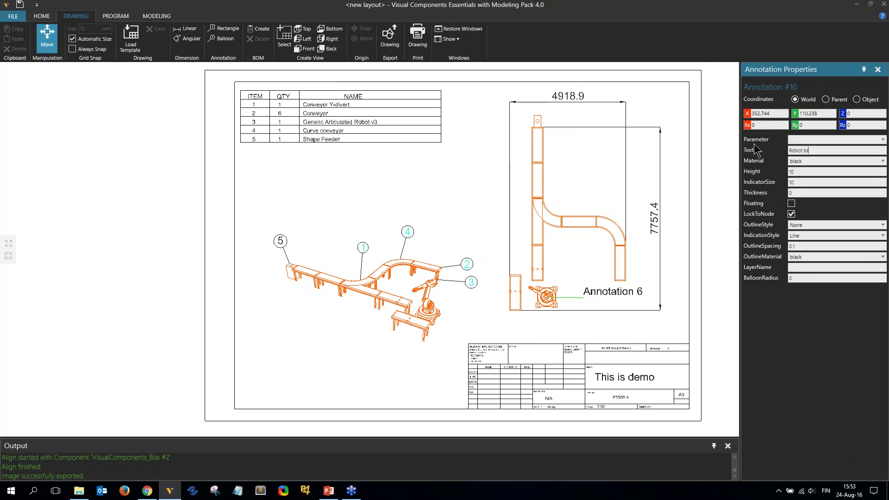
{"action": "type", "text": "and not decided yet"}
{"action": "key", "text": "Tab"}
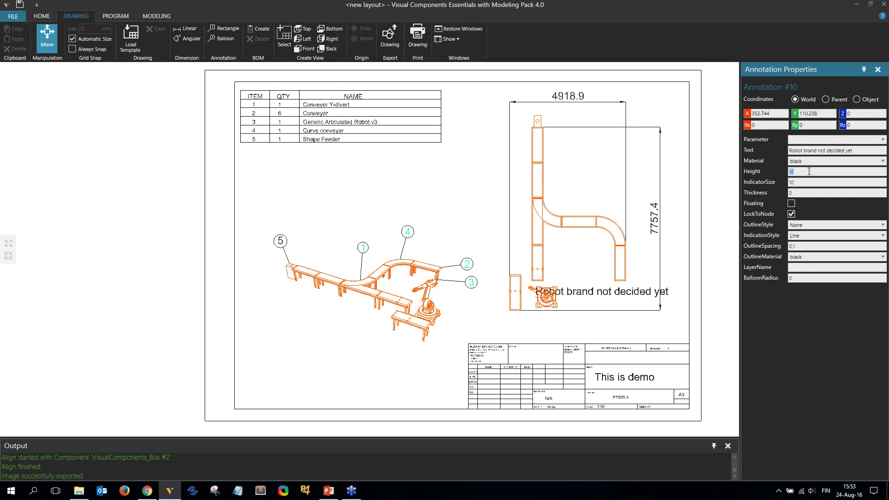
{"action": "type", "text": "6"}
{"action": "key", "text": "Return"}
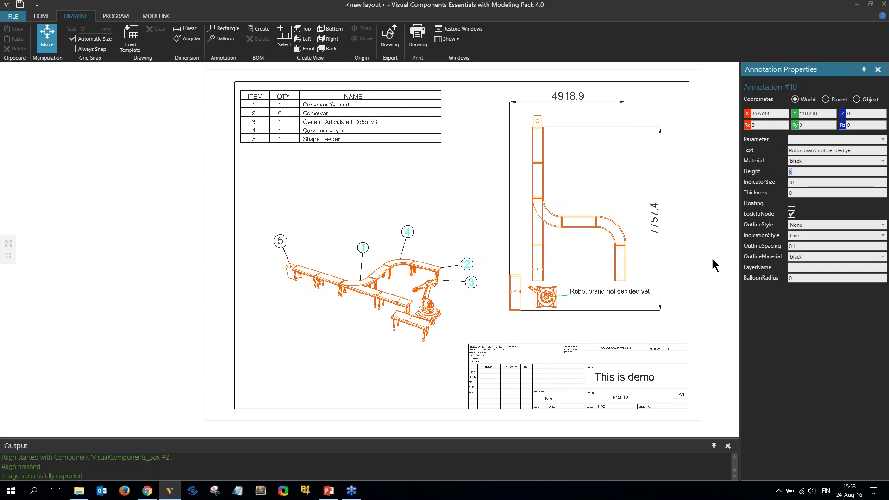
{"action": "left_click", "coordinate": [681, 301]}
- Review the file formats available for exporting the drawing and cancel the export
{"action": "scroll", "coordinate": [615, 333], "scroll_direction": "down", "scroll_amount": 2}
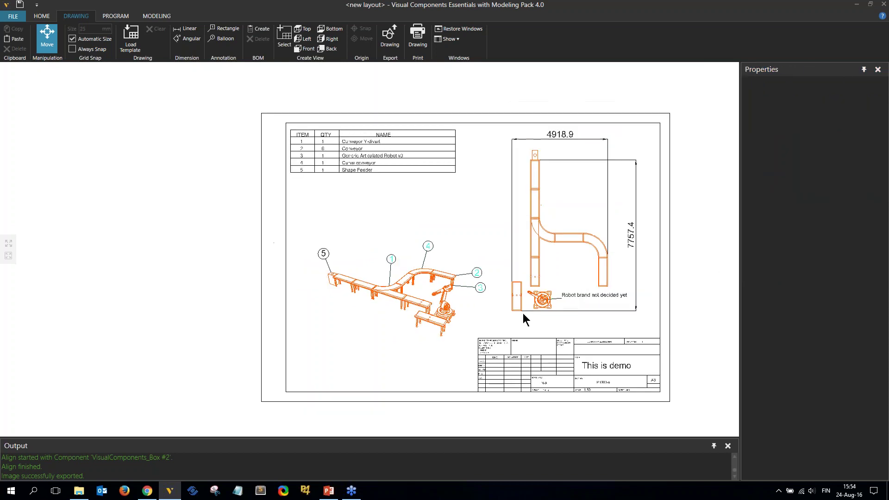
{"action": "right_click_drag", "start_coordinate": [487, 333], "coordinate": [471, 328]}
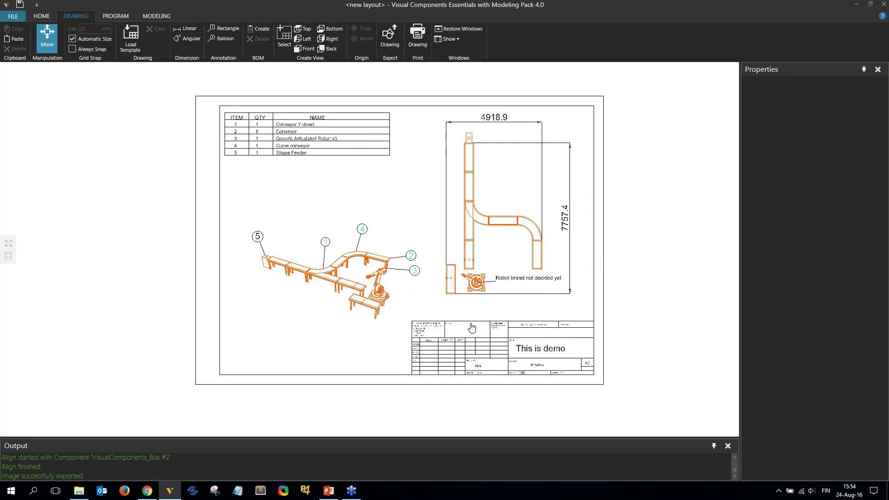
{"action": "left_click", "coordinate": [394, 47]}
{"action": "left_click", "coordinate": [407, 79]}
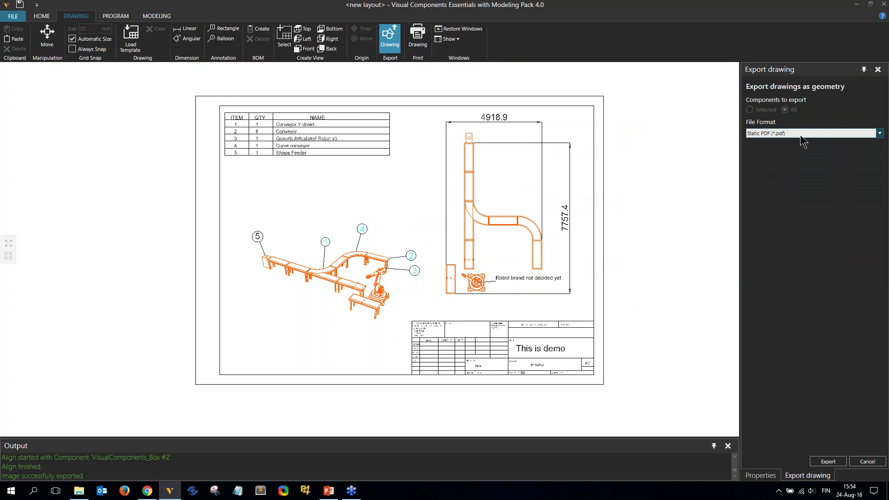
{"action": "left_click", "coordinate": [798, 134]}
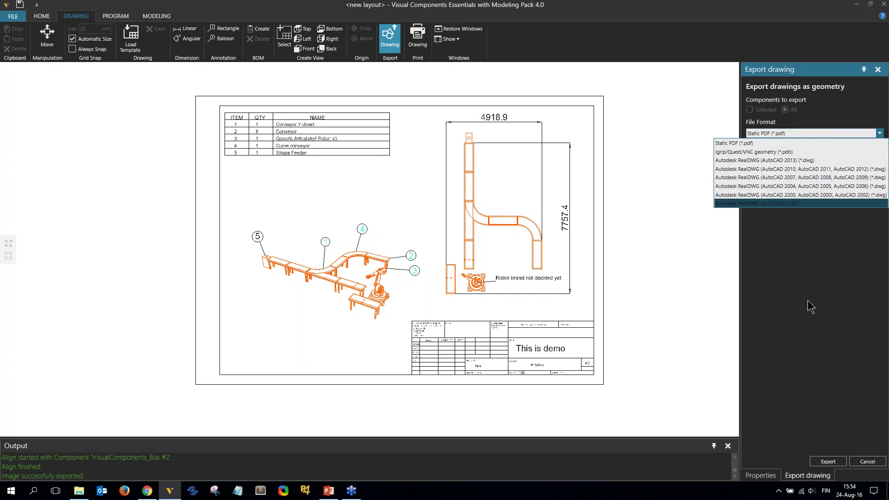
{"action": "left_click", "coordinate": [862, 414]}
{"action": "left_click", "coordinate": [873, 463]}
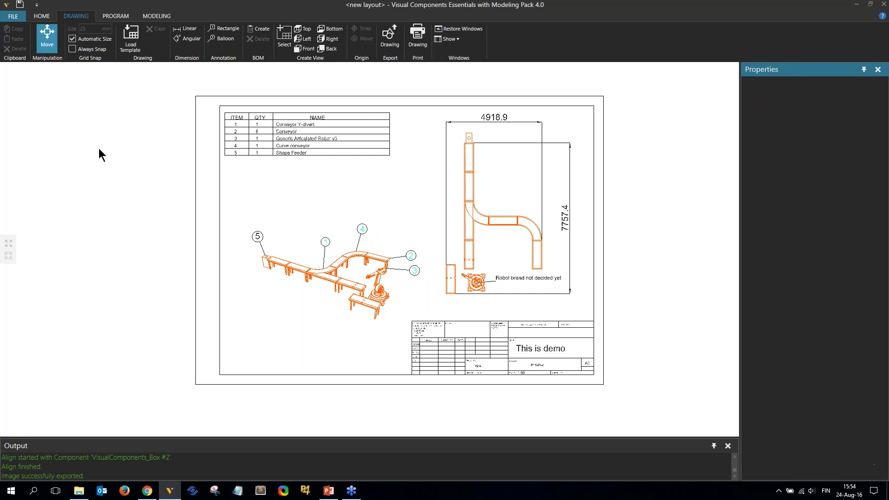
- Preview the current drawing's print layout, check the Exporting slide in PowerPoint and return to the drawing
{"action": "left_click", "coordinate": [418, 37]}
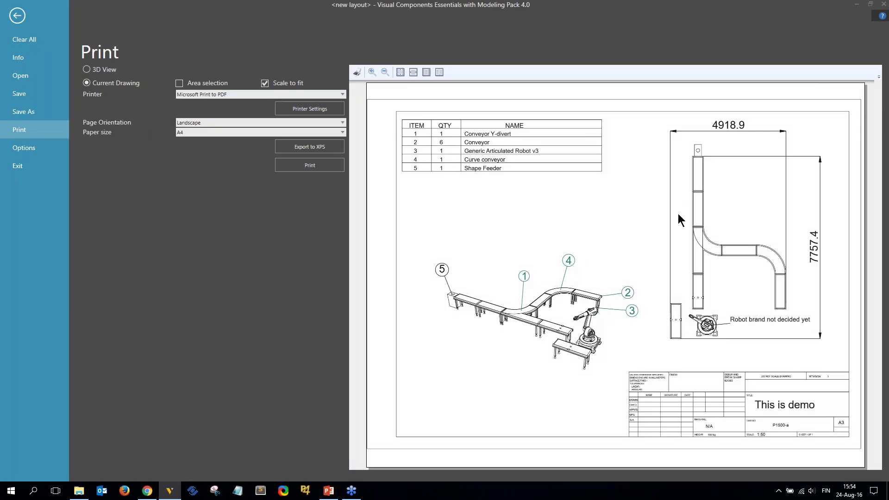
{"action": "left_click", "coordinate": [17, 17]}
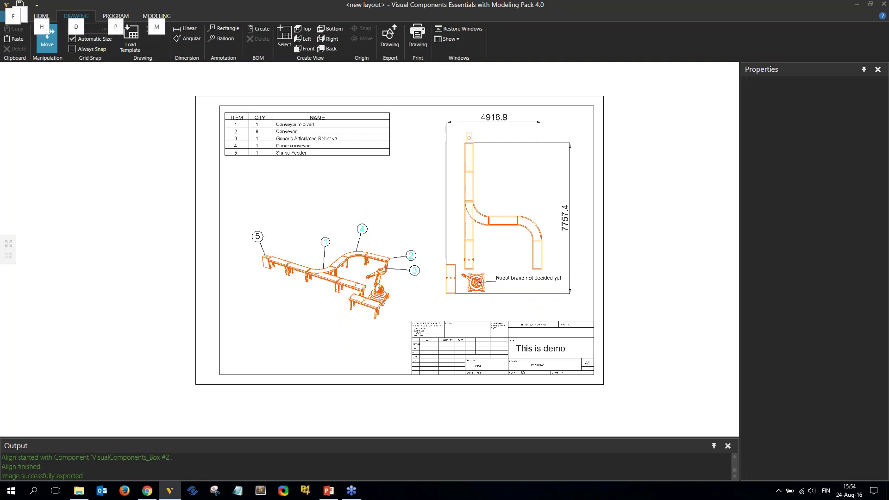
{"action": "left_click", "coordinate": [337, 494]}
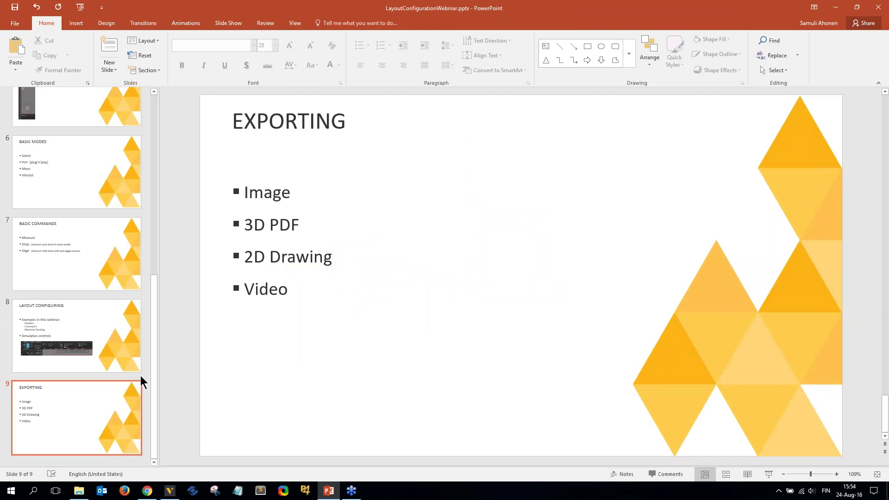
{"action": "key", "text": "alt+Tab"}
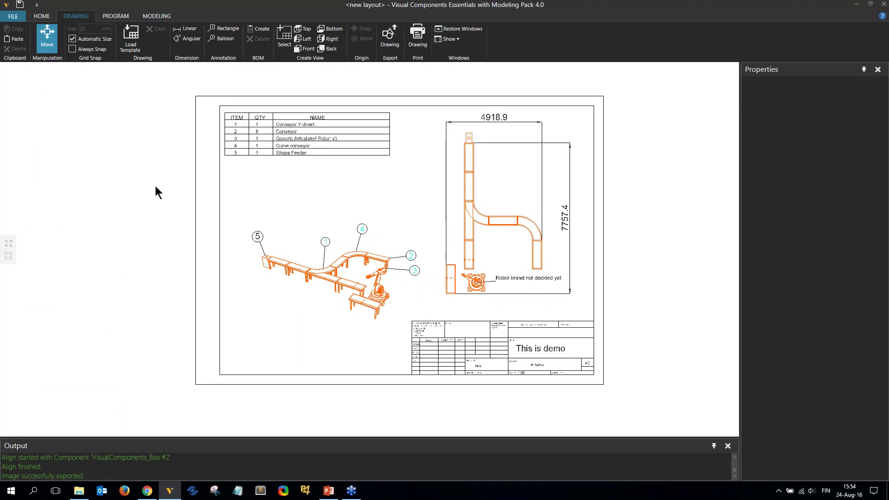
- Switch to Firefox and open forum.visualcomponents.com
{"action": "left_click", "coordinate": [124, 491]}
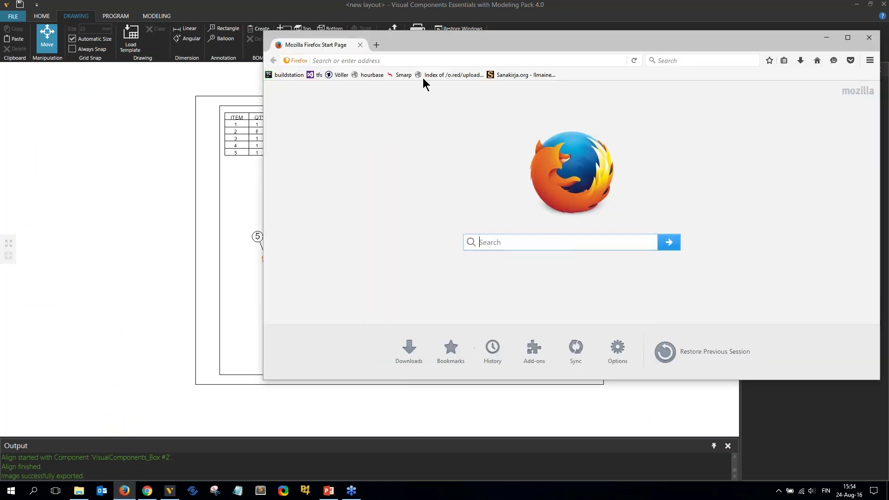
{"action": "type", "text": "foru"}
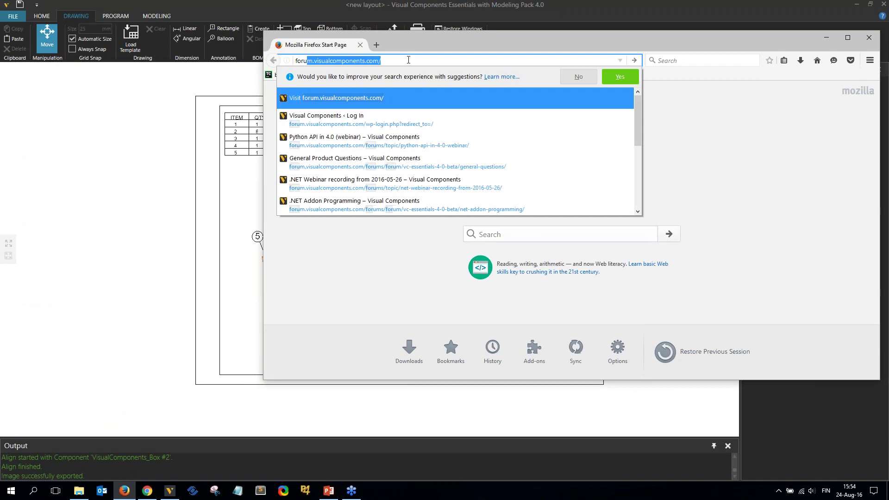
{"action": "type", "text": "m"}
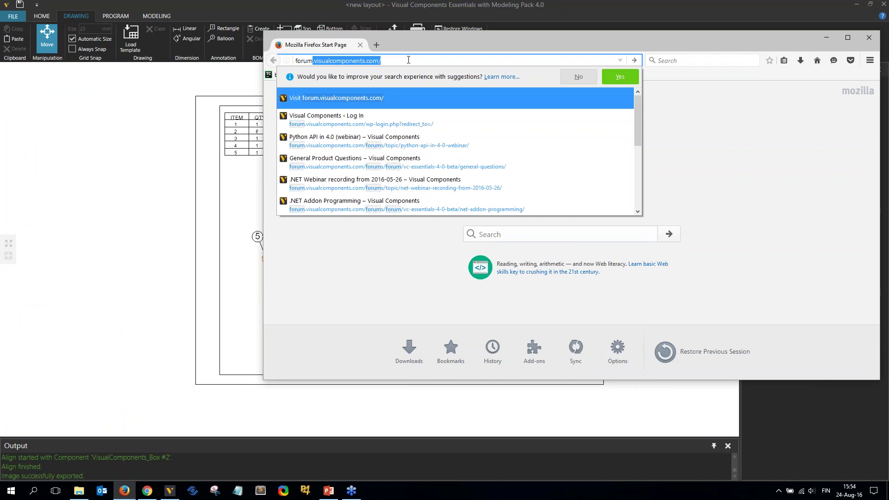
{"action": "key", "text": "Return"}
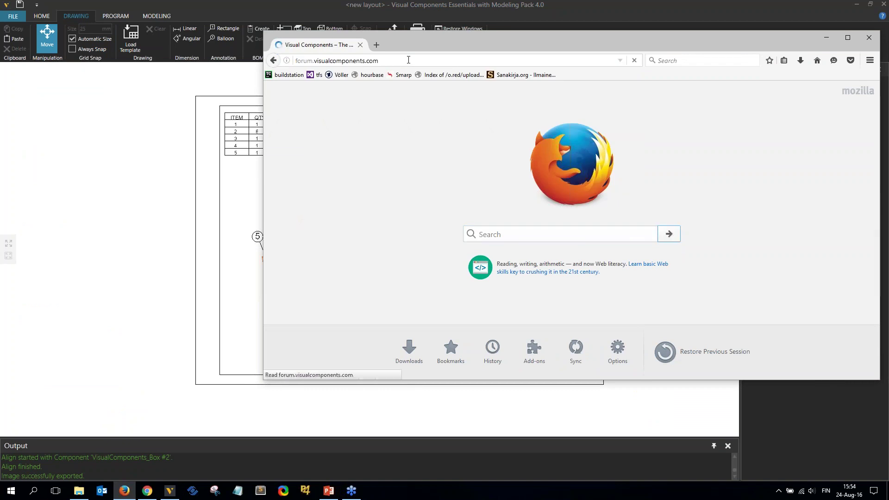
- Open the Webinars section under Visual Components Essentials, review its topics, and minimize the browser to return to the drawing
{"action": "scroll", "coordinate": [425, 140], "scroll_direction": "down", "scroll_amount": 4}
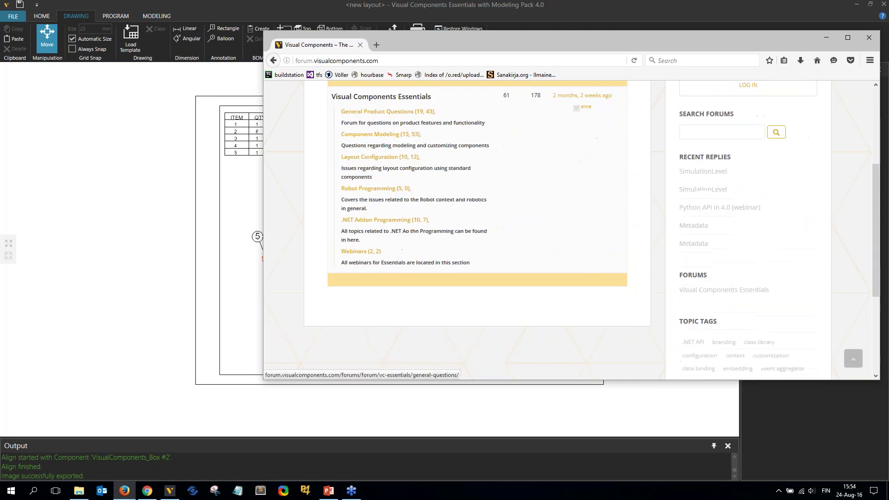
{"action": "left_click", "coordinate": [373, 250]}
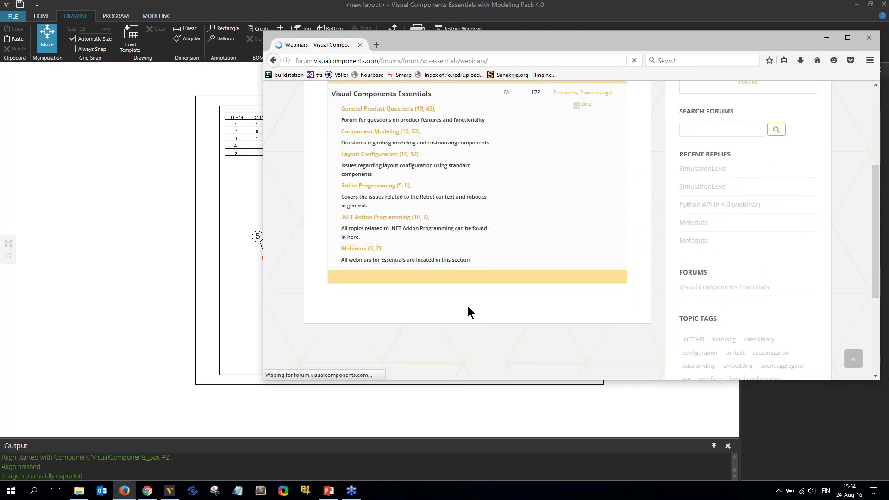
{"action": "scroll", "coordinate": [443, 237], "scroll_direction": "down", "scroll_amount": 3}
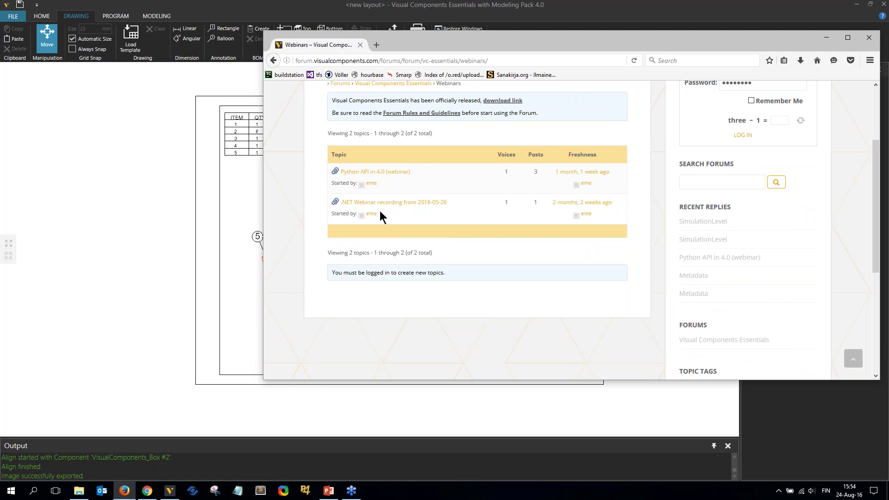
{"action": "scroll", "coordinate": [408, 206], "scroll_direction": "up", "scroll_amount": 2}
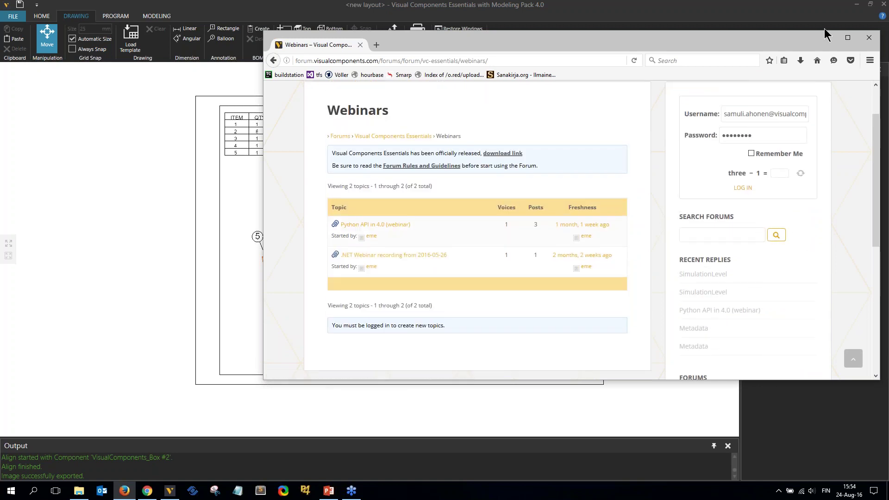
{"action": "left_click_drag", "start_coordinate": [809, 37], "coordinate": [710, 26]}
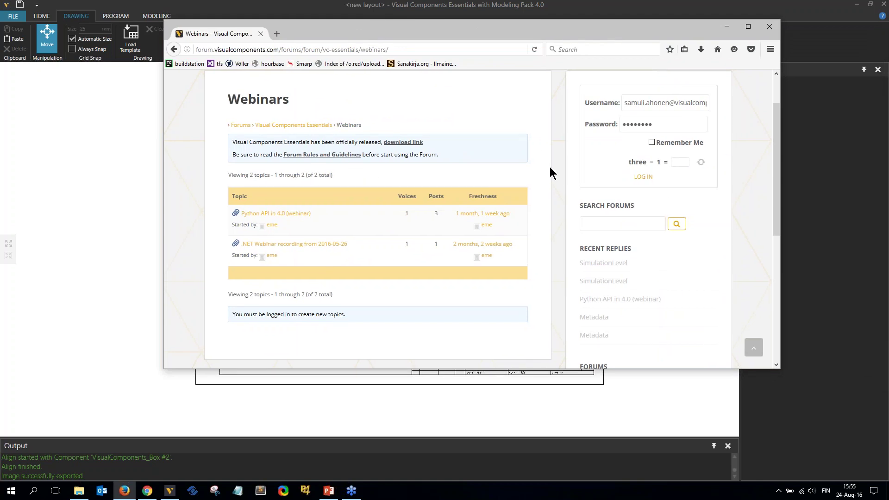
{"action": "left_click", "coordinate": [728, 27]}
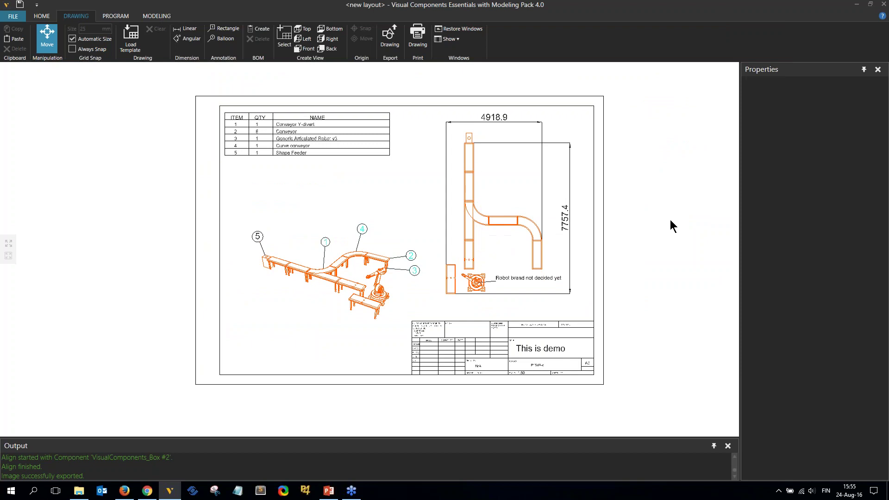